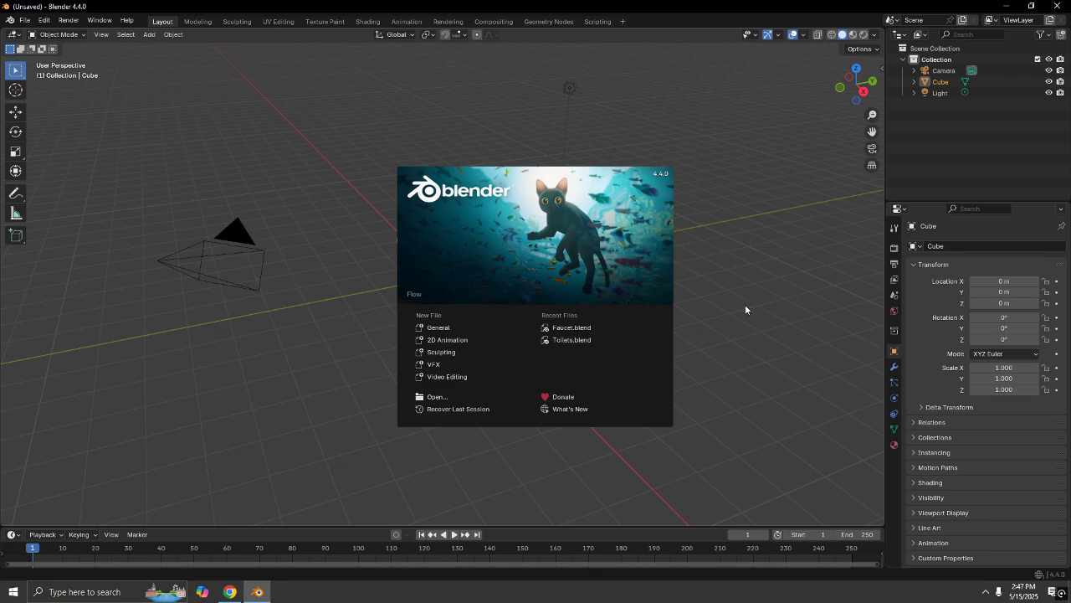
Dismiss the splash screen and hide the camera and the light, leaving the cube in the viewport.
left_click(741, 250)
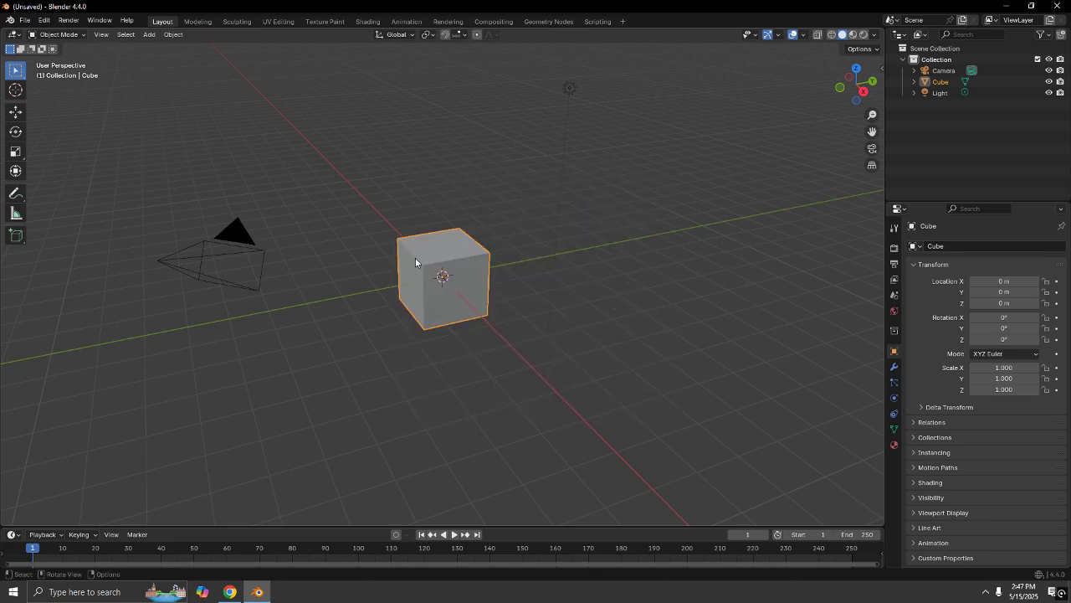
left_click_drag(165, 68, 718, 362)
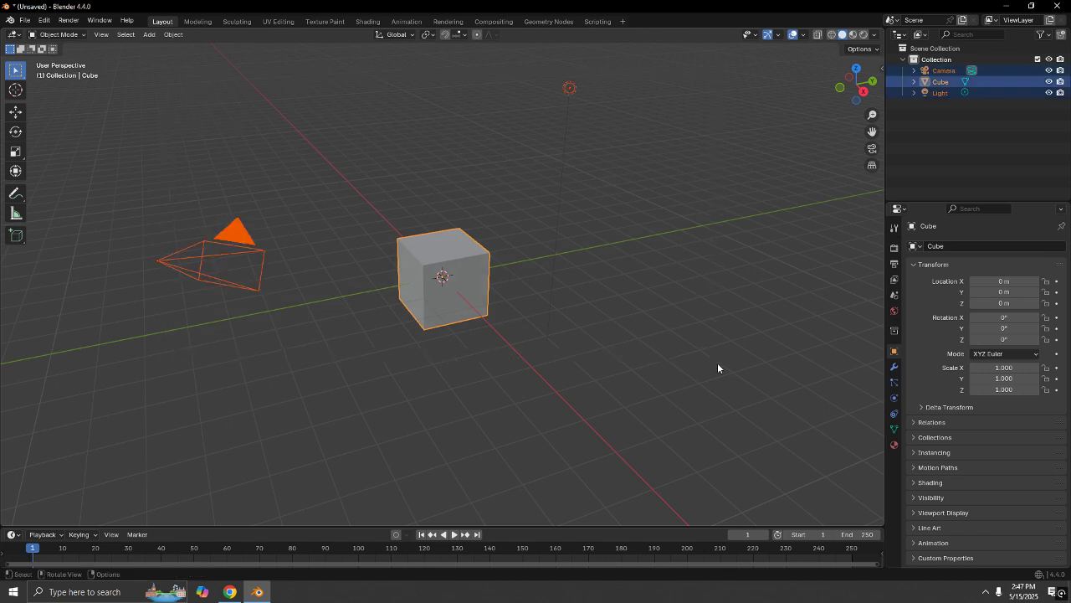
left_click(247, 242, "shift")
left_click(427, 241, "shift")
left_click(423, 192)
left_click_drag(108, 139, 260, 345)
left_click_drag(493, 73, 594, 117, "shift")
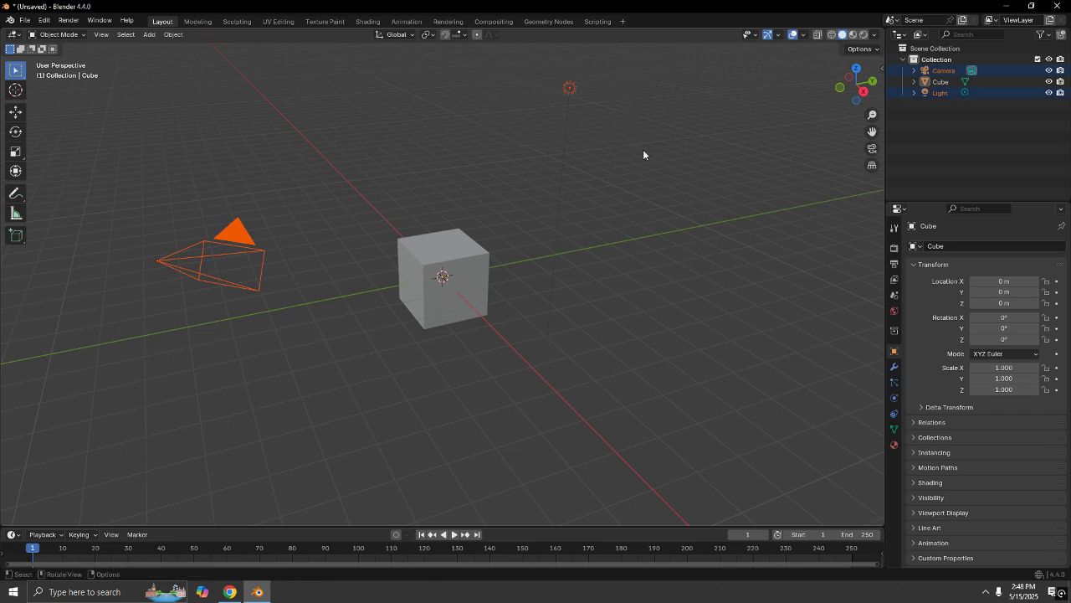
key("h")
Enable the Screencast Keys display in the viewport.
key("n")
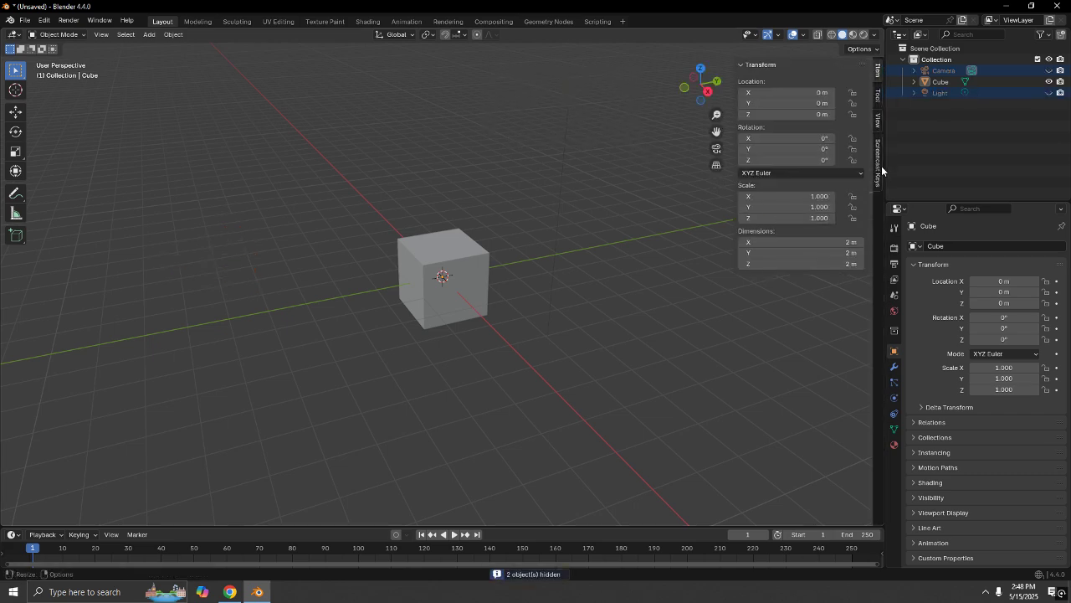
left_click(877, 166)
left_click(747, 66)
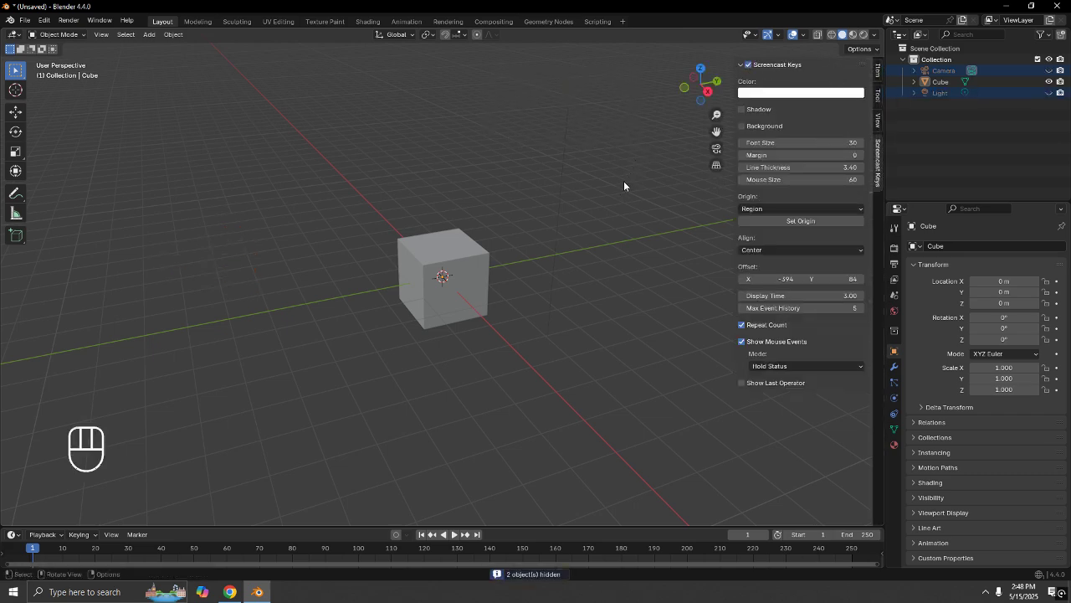
key("n")
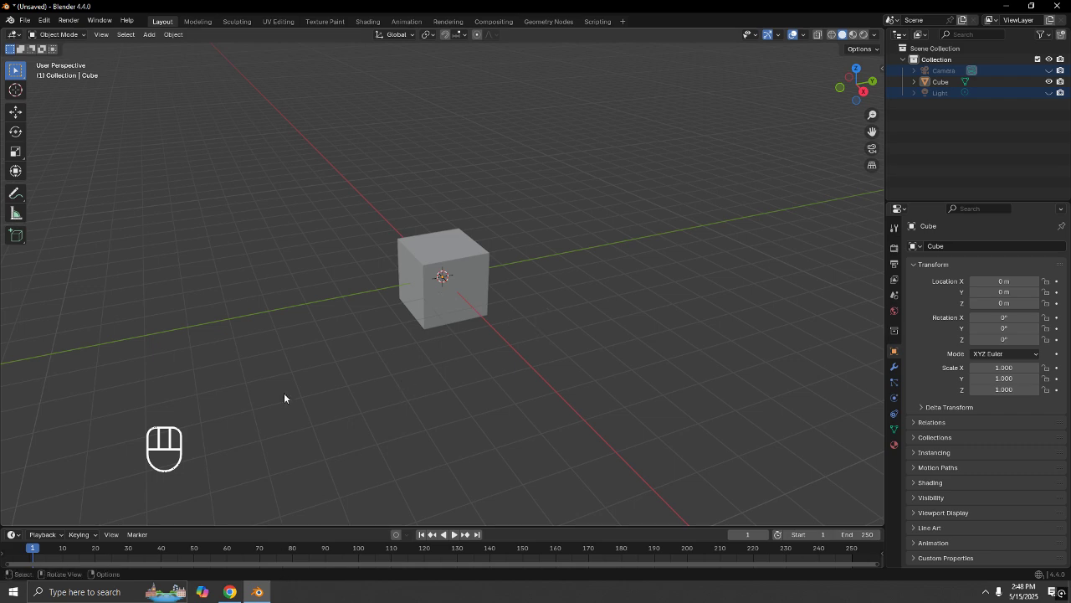
Select the cube, switch to the front orthographic view and turn on snapping.
left_click(457, 291)
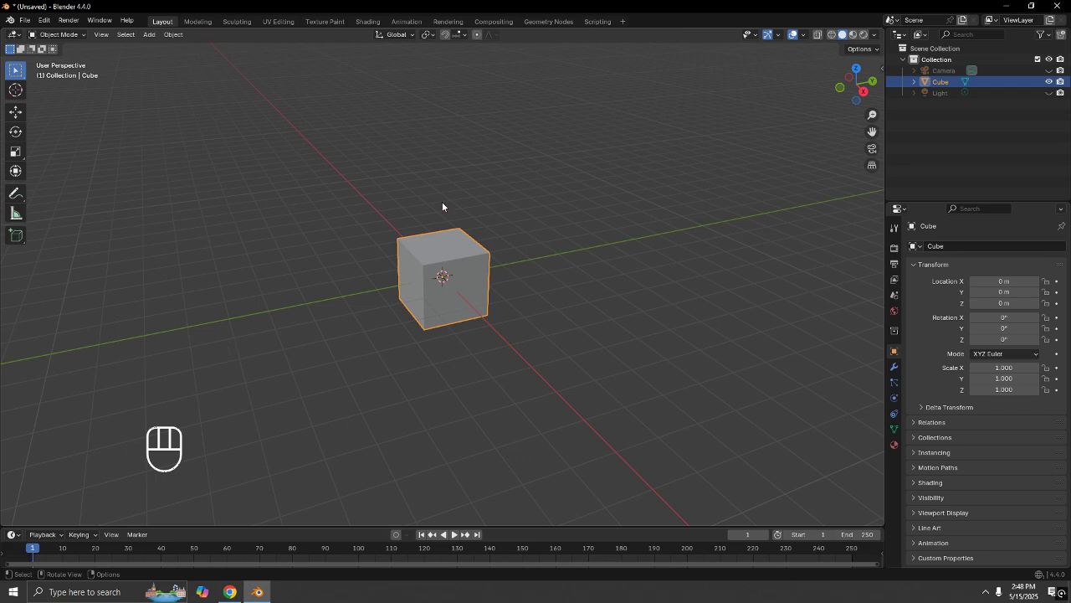
left_click(572, 227)
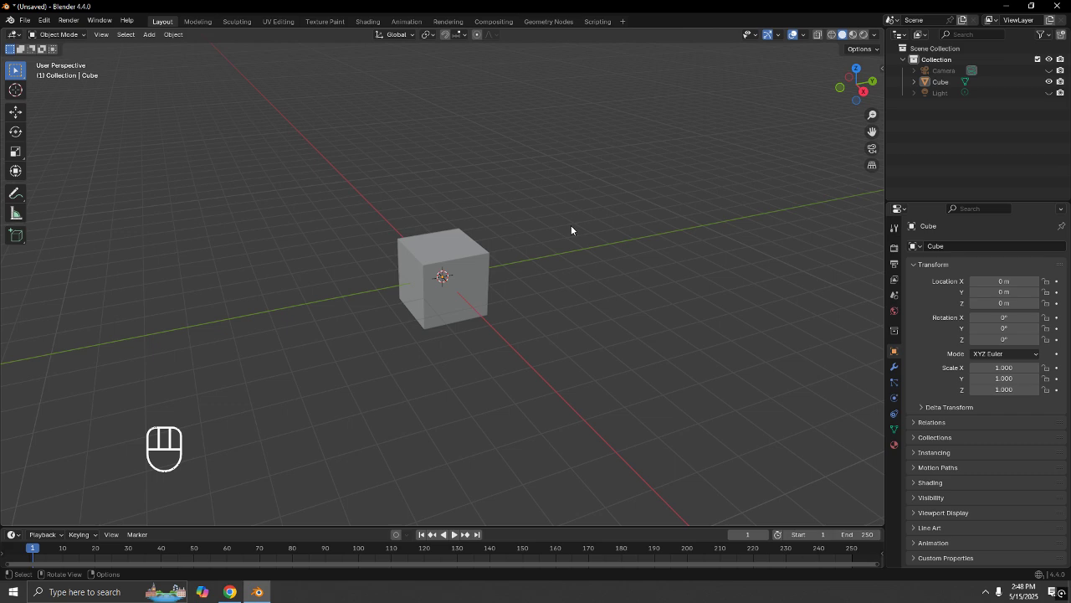
key("KP_1")
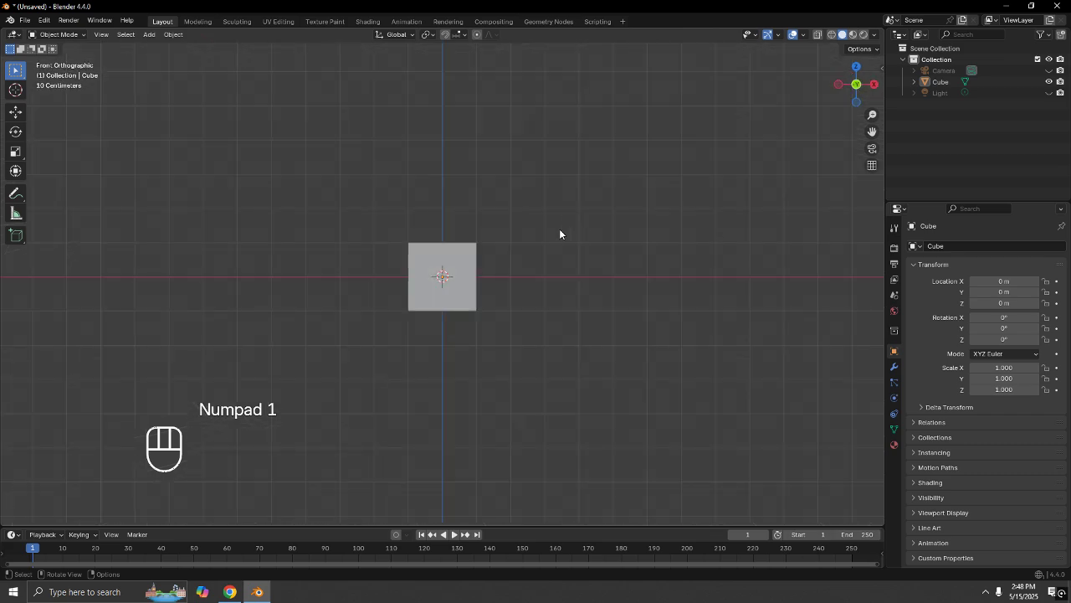
scroll(512, 250, "up", 3)
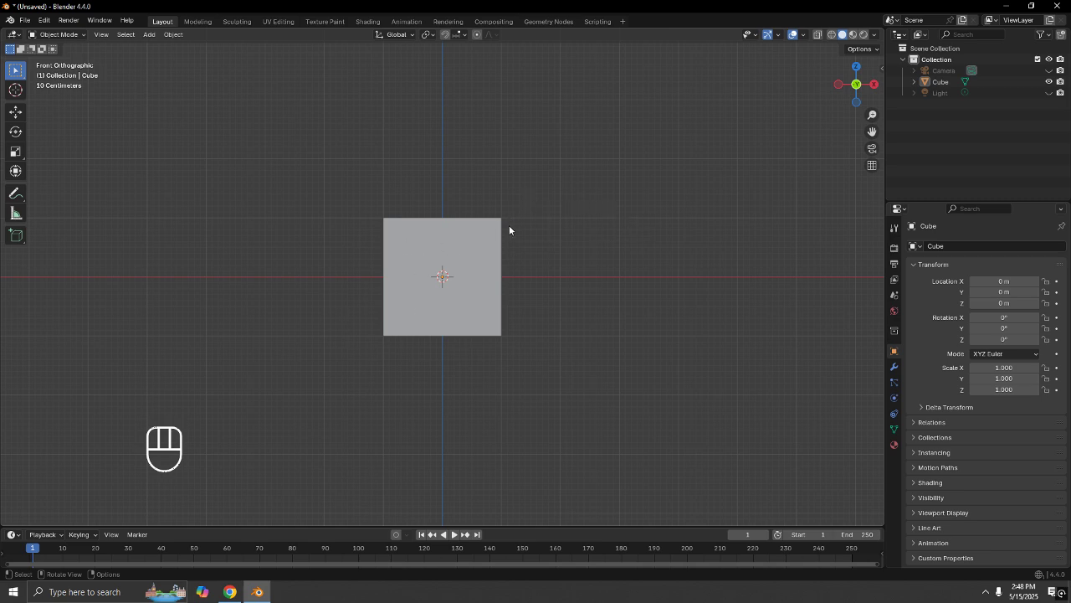
mouse_move(497, 232)
middle_mouse_down()
mouse_move(474, 290)
mouse_move(493, 253)
middle_mouse_up()
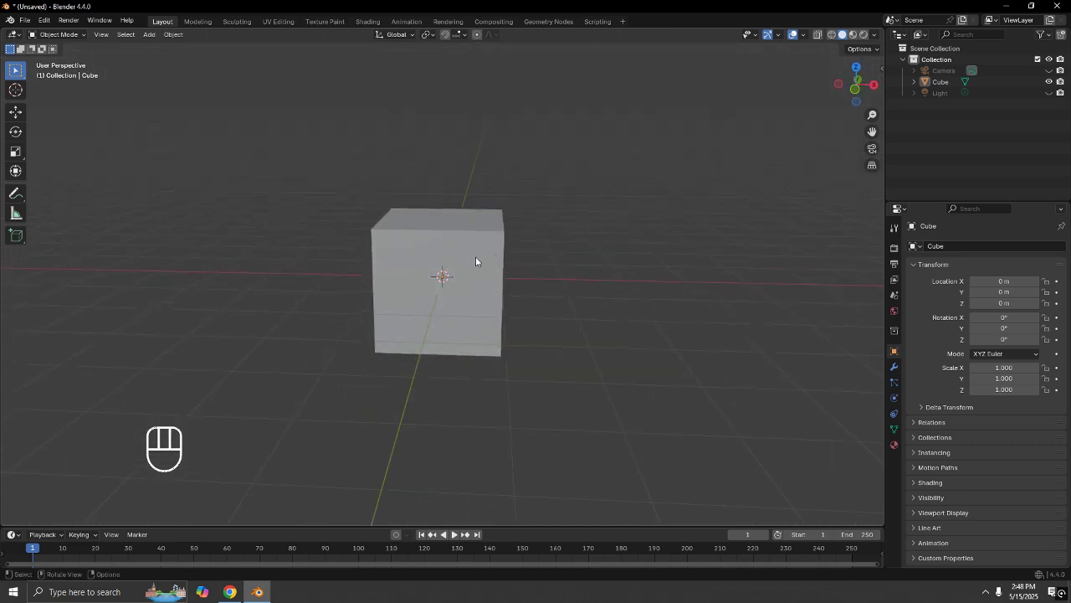
left_click(475, 261)
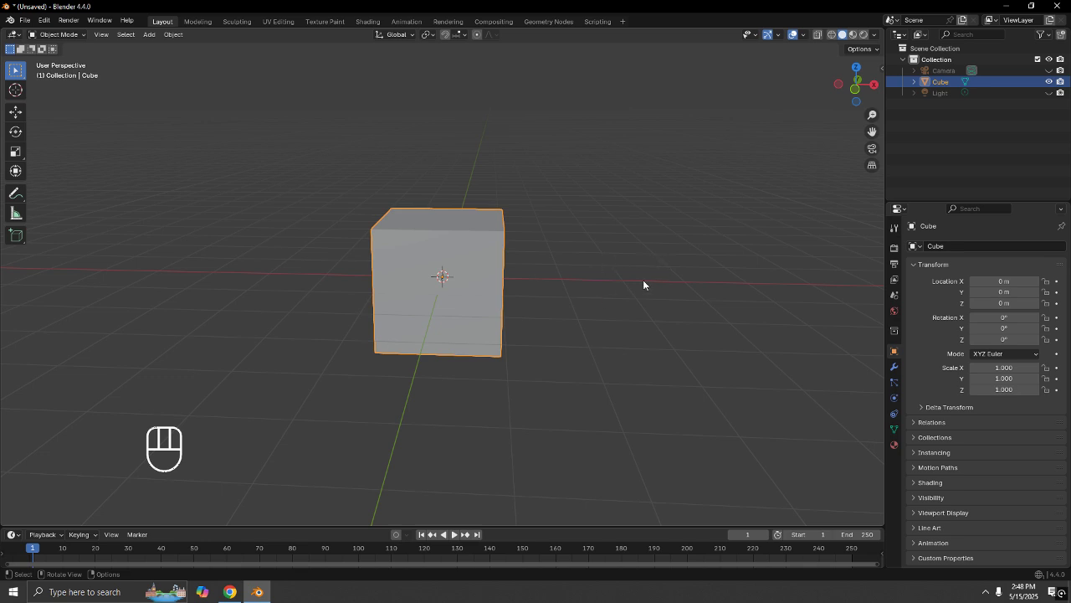
key("KP_1")
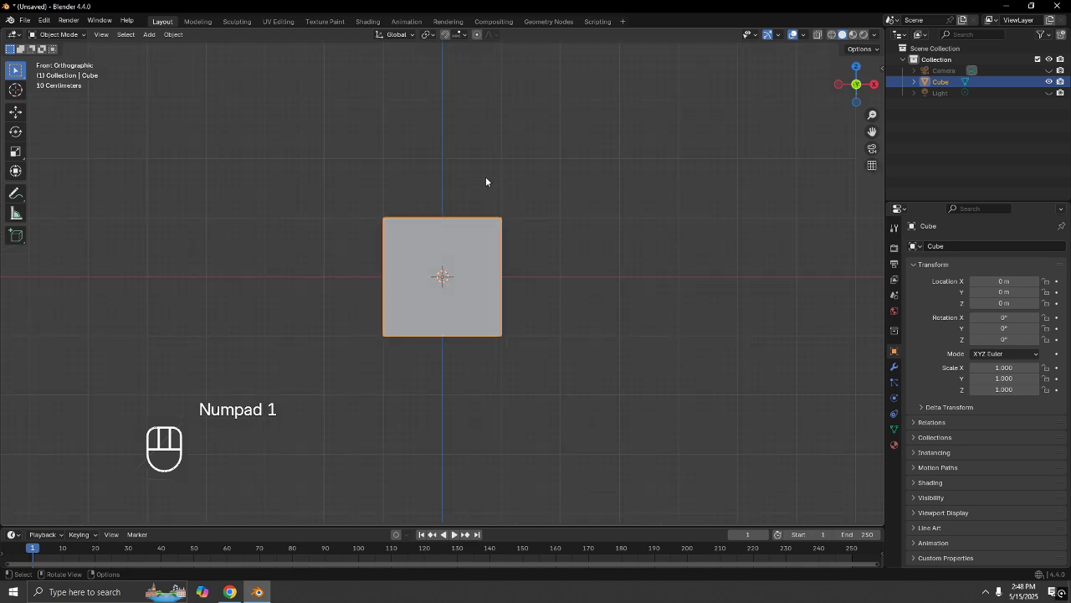
left_click(444, 34)
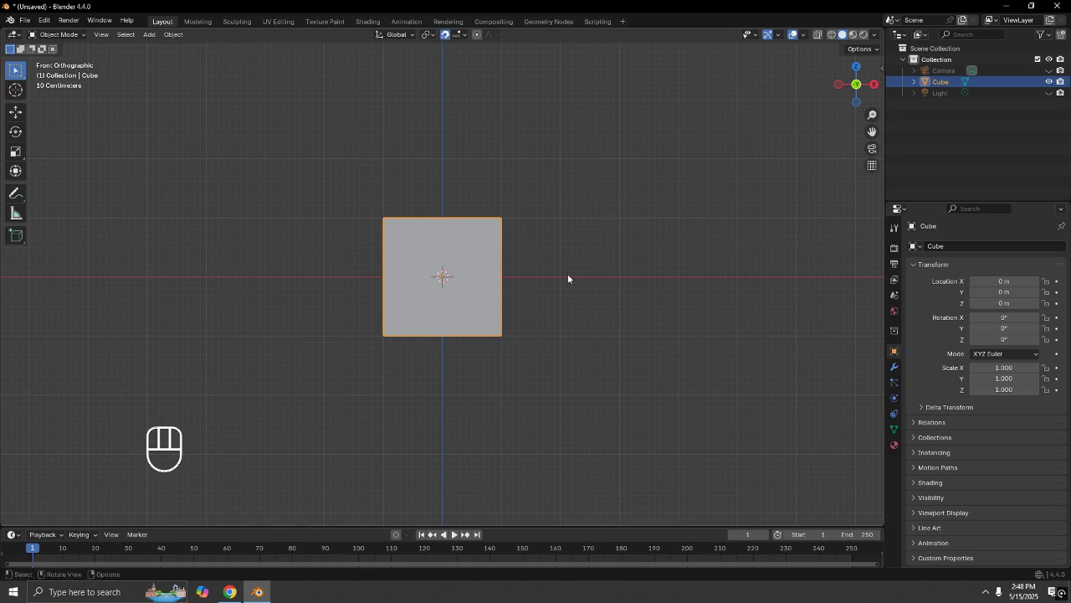
Flatten the cube into a thin slab by moving its bottom face up about 1.6 m along Z.
key("KP_7")
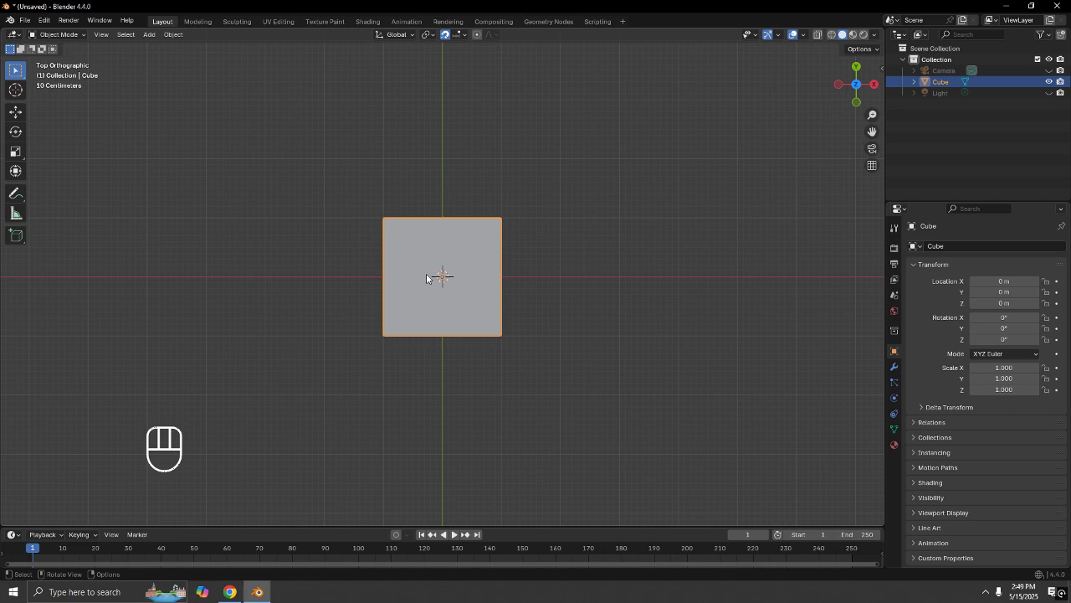
key("ctrl")
key("Tab")
middle_click_drag(472, 308, 492, 174)
middle_click_drag(459, 355, 463, 303)
key("3")
left_click(445, 323)
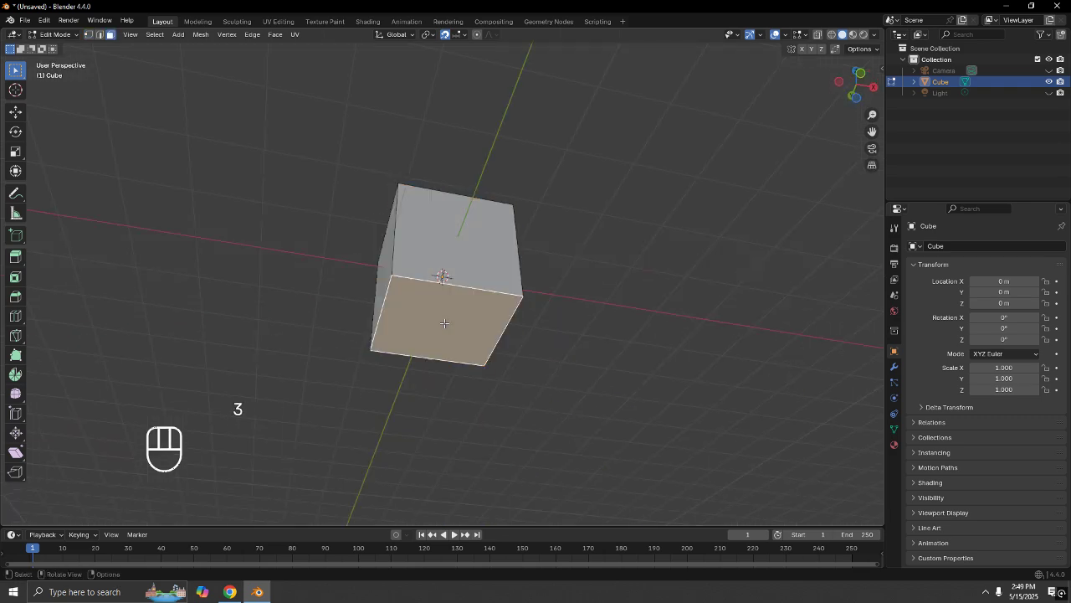
key("KP_1")
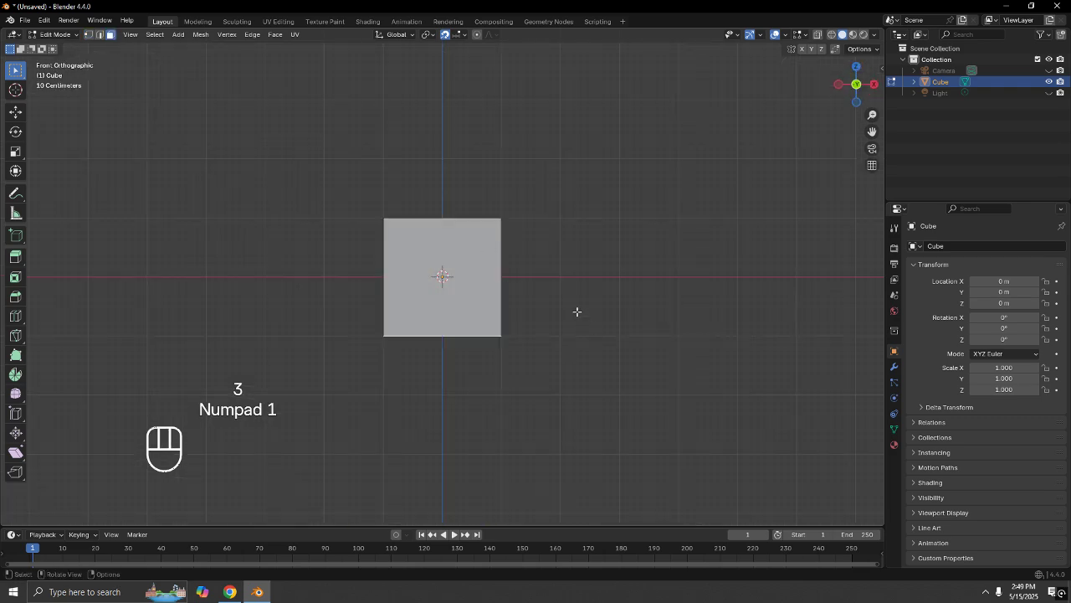
middle_click_drag(560, 277, 560, 293, "shift")
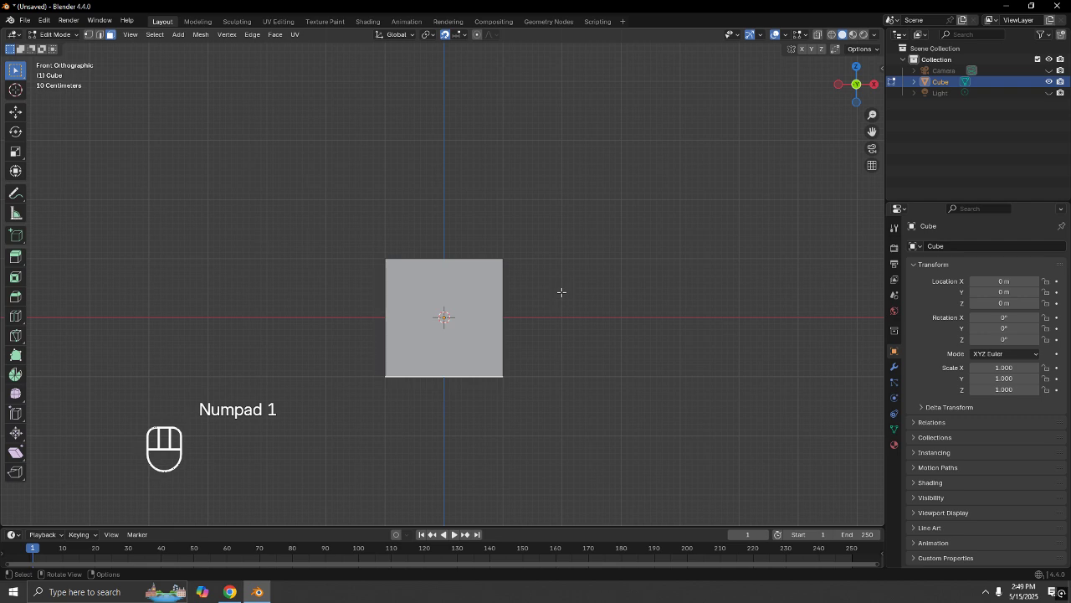
key("g")
key("z")
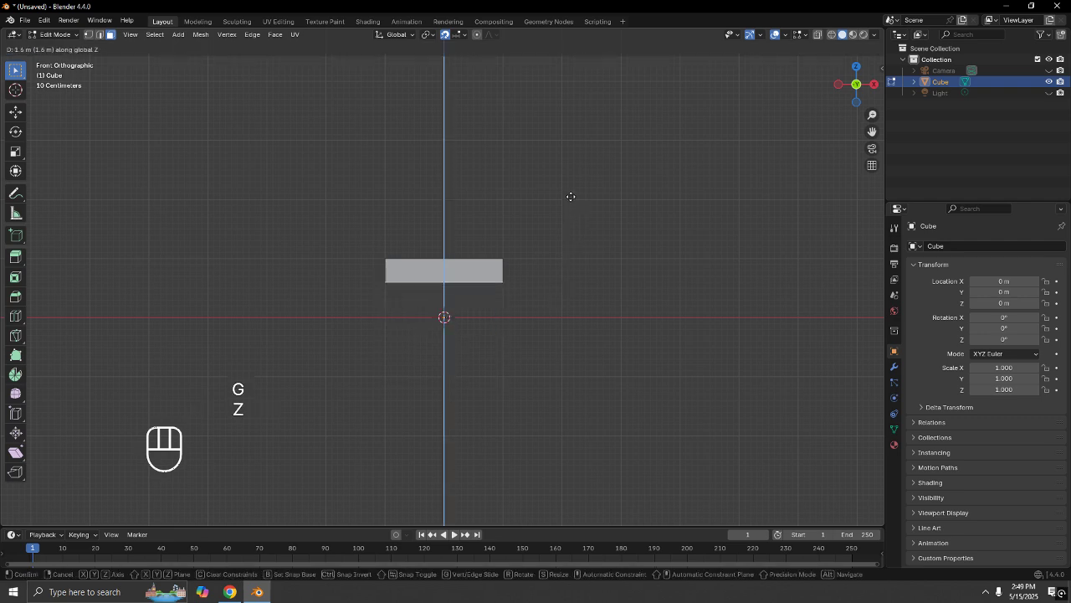
left_click(569, 191)
middle_click_drag(569, 192, 532, 304)
key("Tab")
left_click(557, 286)
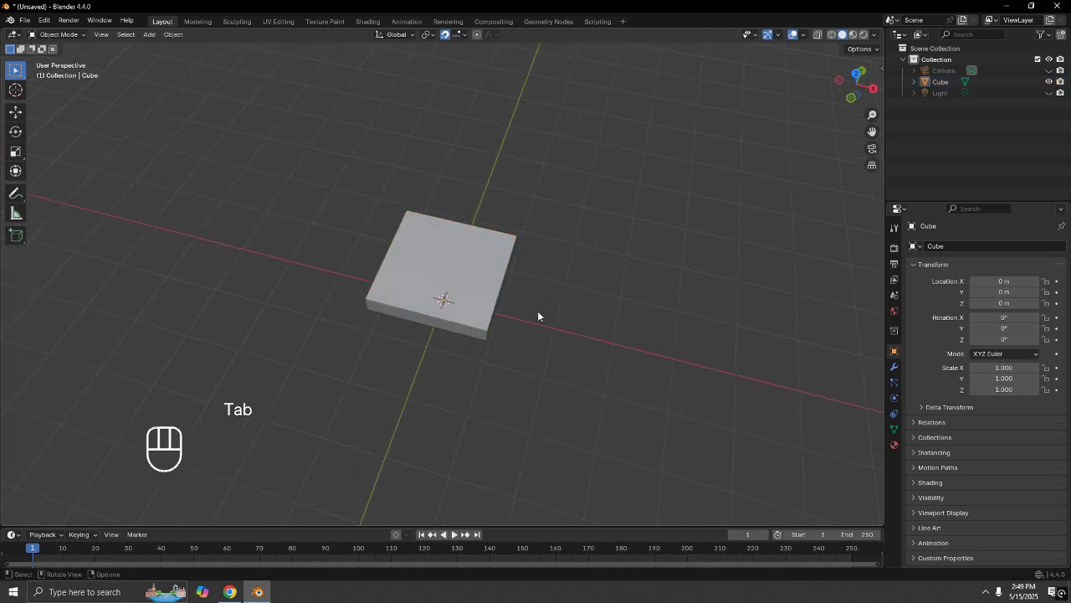
Add two centred loop cuts, one in each direction, dividing the slab into four equal quarters as seen from the top.
key("KP_1")
key("KP_7")
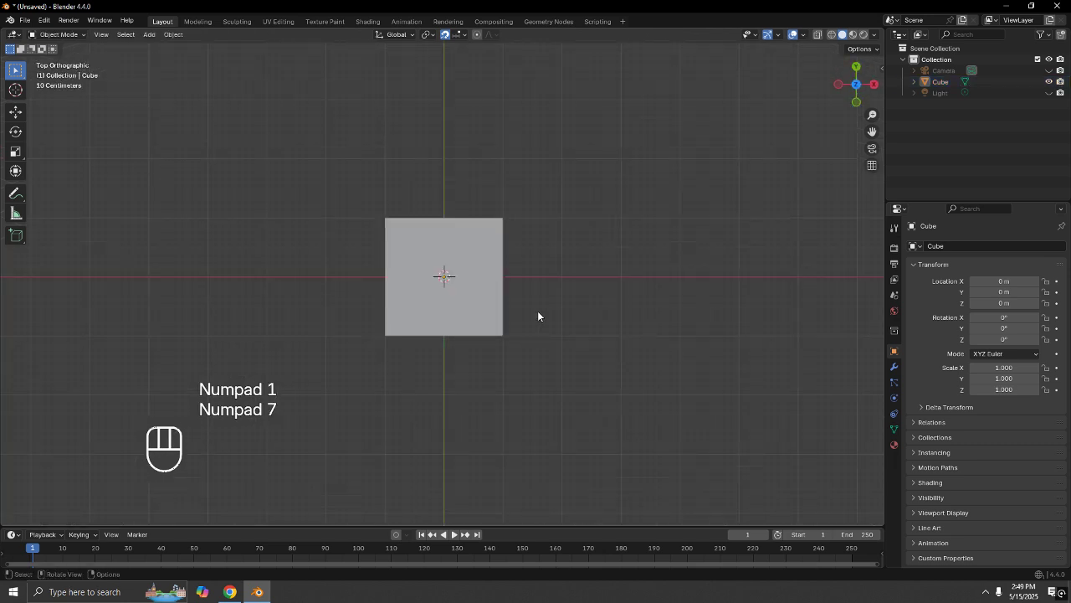
key("KP_1")
middle_click_drag(537, 310, 521, 334)
key("KP_7")
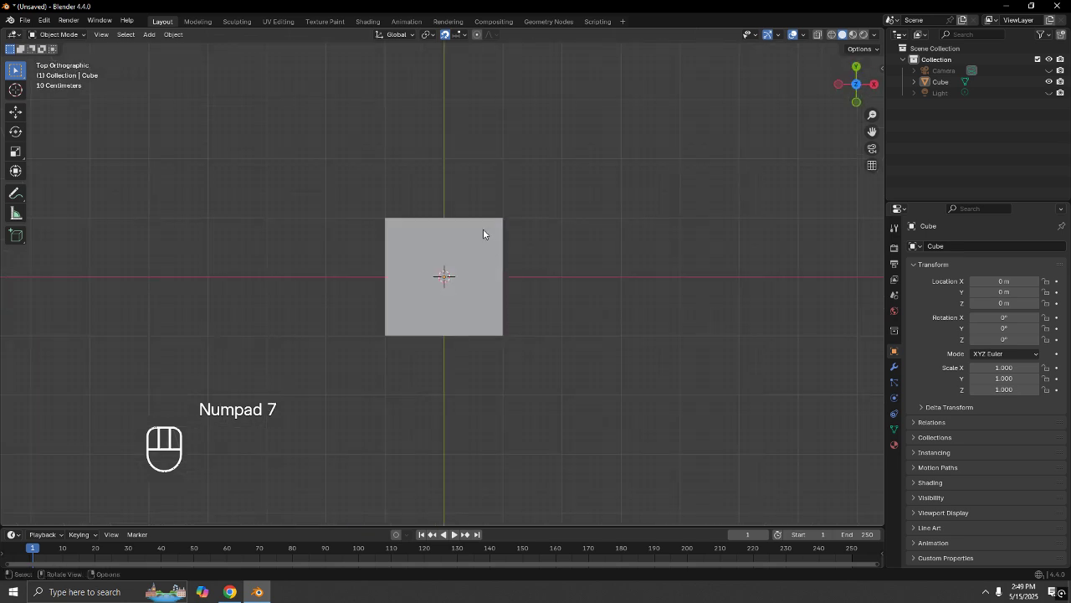
key("Tab")
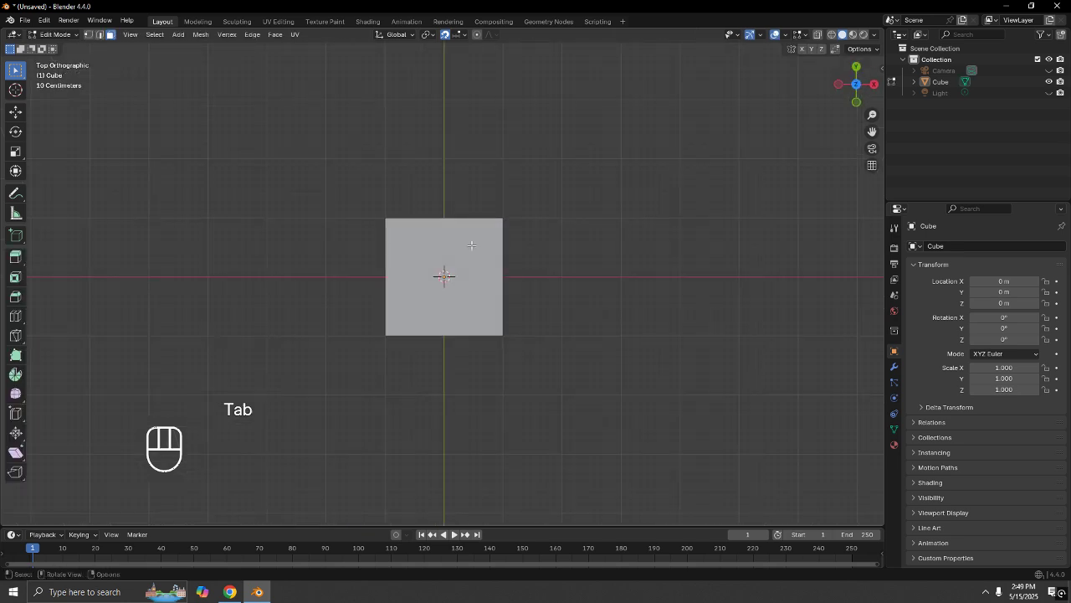
key("ctrl+r")
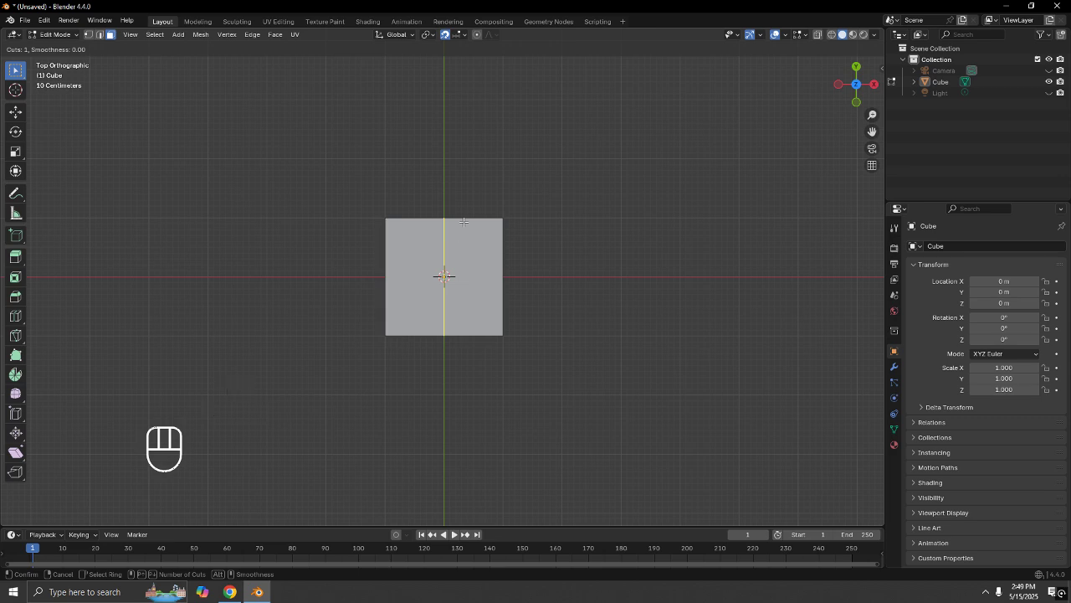
left_click(464, 222)
right_click(464, 221)
key("ctrl+r")
left_click(505, 263)
right_click(506, 262)
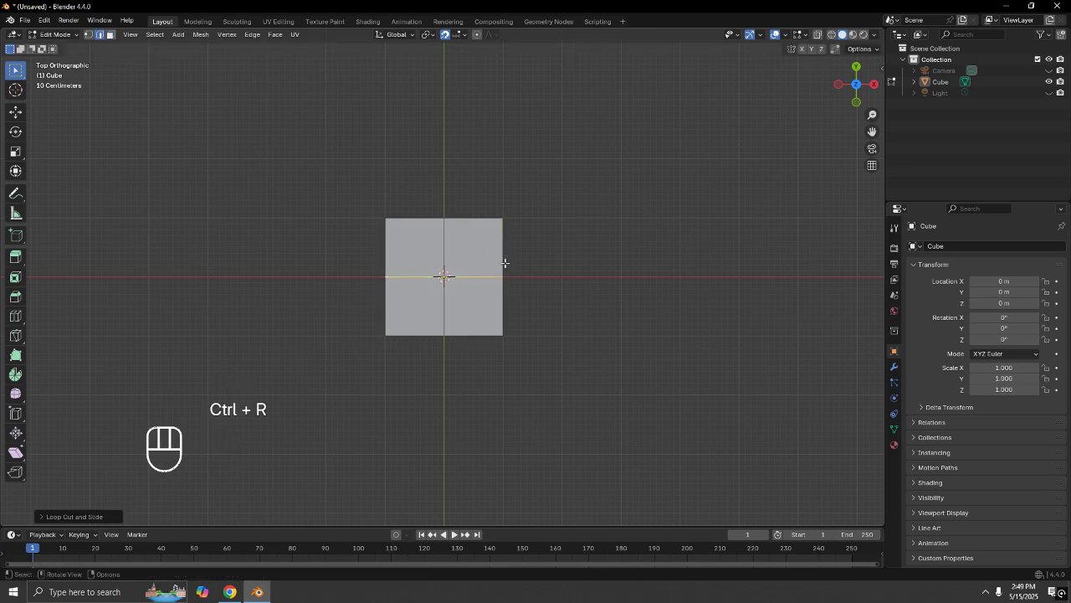
Select all four faces on the underside of the slab.
scroll(505, 286, "down", 3)
middle_click_drag(505, 287, 505, 105)
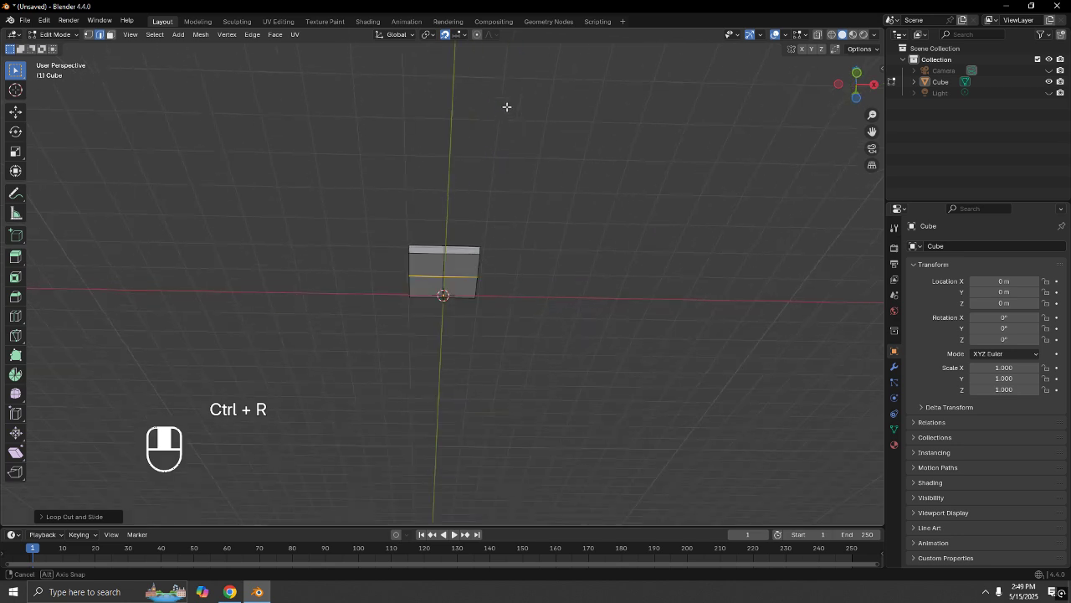
scroll(519, 263, "up", 5)
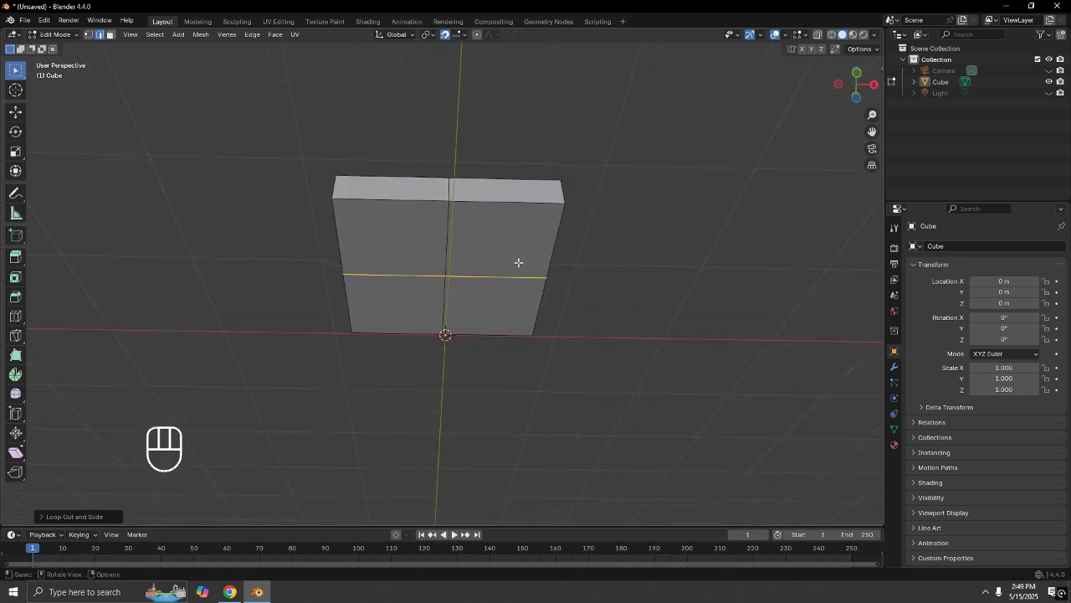
left_click(394, 224)
key("3")
left_click(407, 252)
left_click(495, 253, "shift")
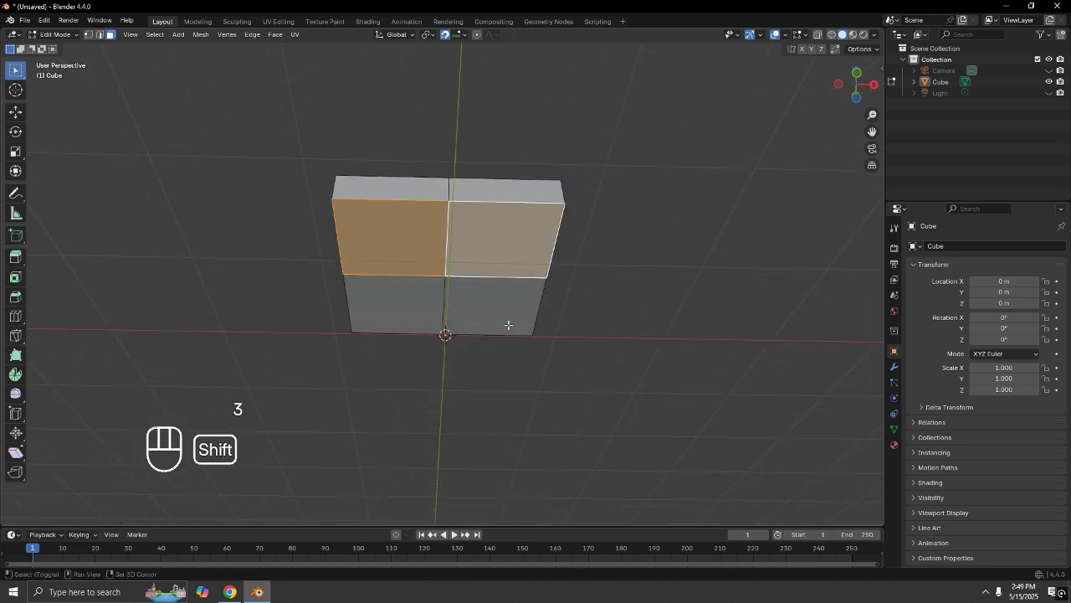
left_click(505, 323, "shift")
left_click(379, 318, "shift")
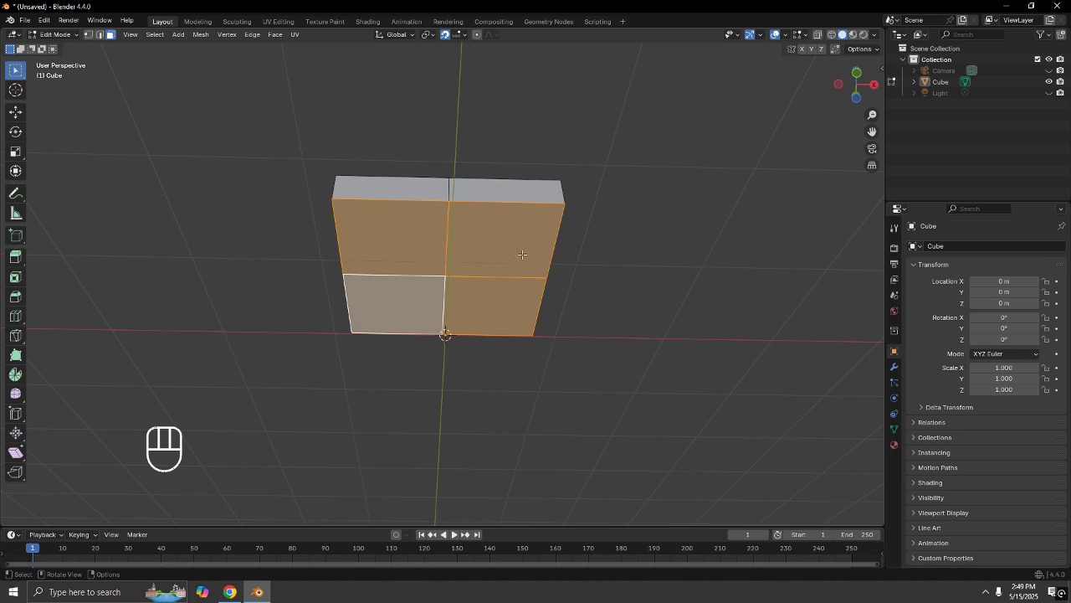
middle_click_drag(564, 263, 570, 232)
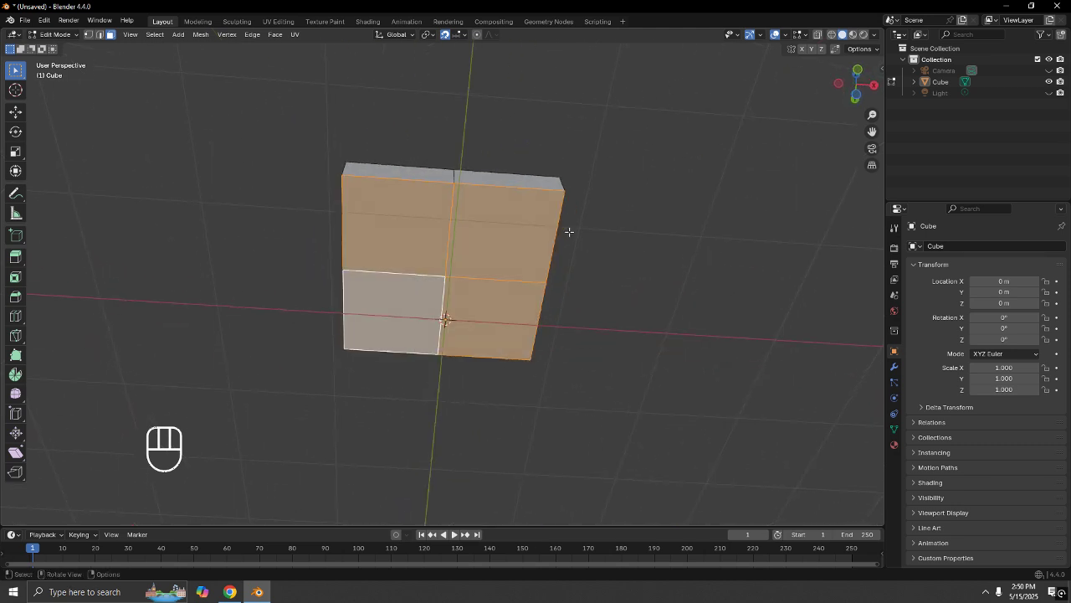
scroll(569, 232, "down", 1)
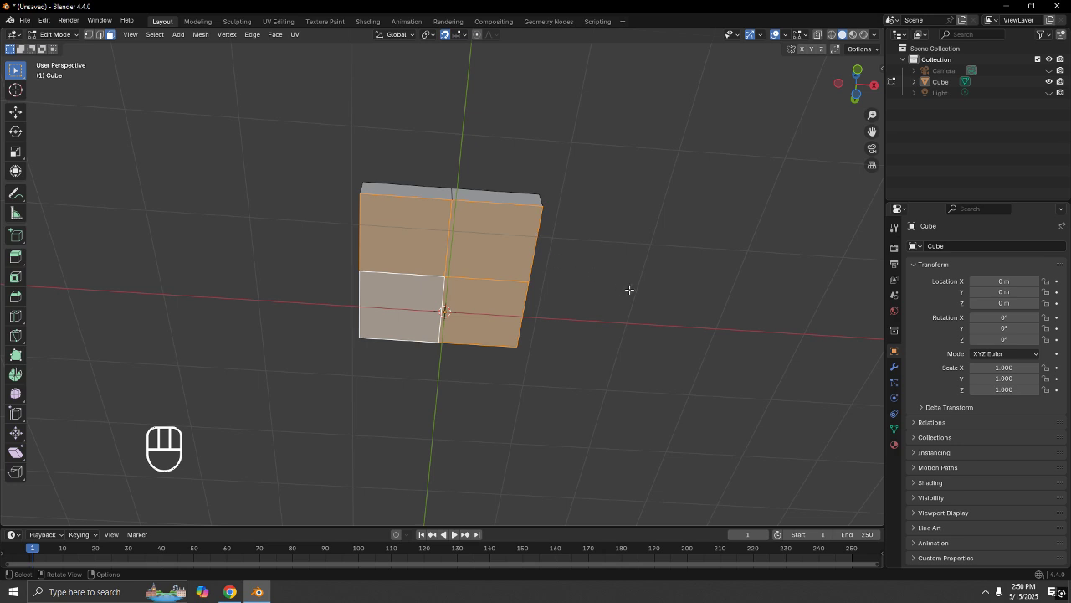
Inset the four underside faces individually with a thickness of about 0.31 m.
key("i")
key("i")
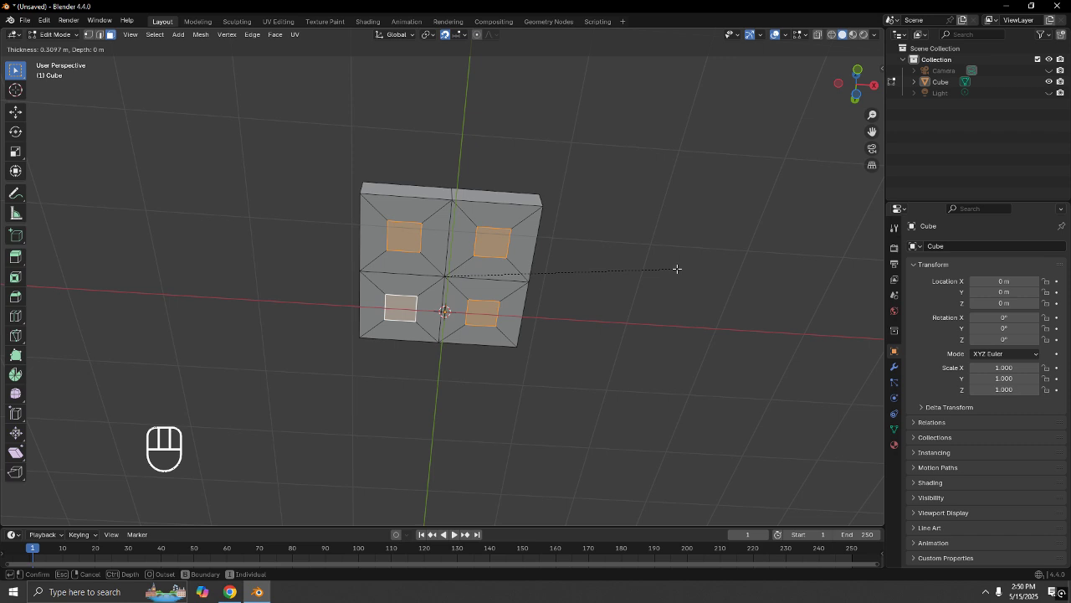
left_click(677, 269)
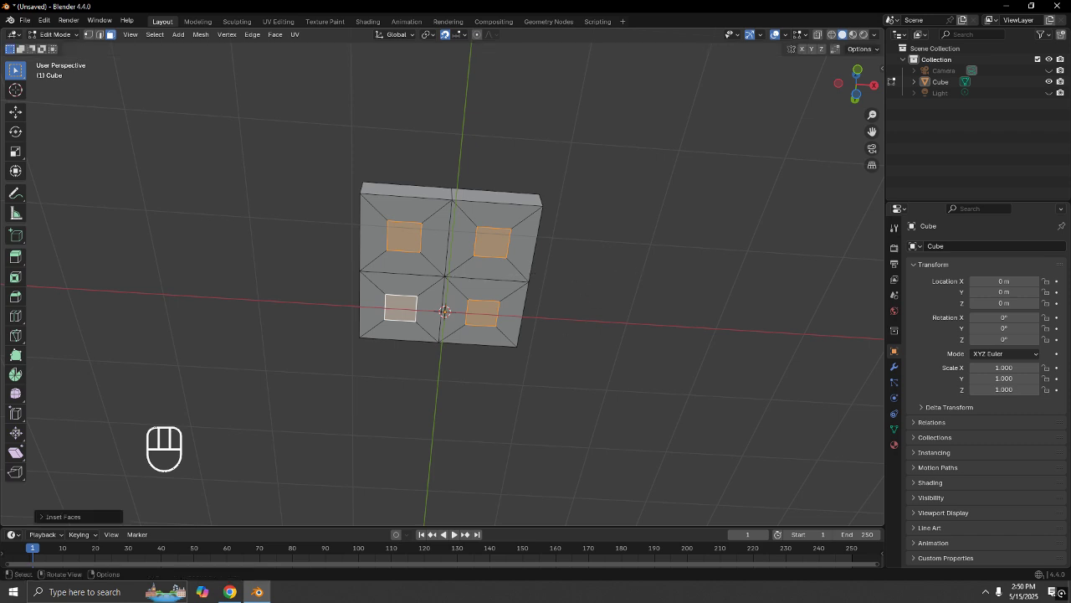
key("s")
key("x")
right_click(663, 280)
Undo the individual inset of the four underside faces.
mouse_move(509, 220)
middle_mouse_down()
mouse_move(506, 182)
mouse_move(503, 237)
middle_mouse_up()
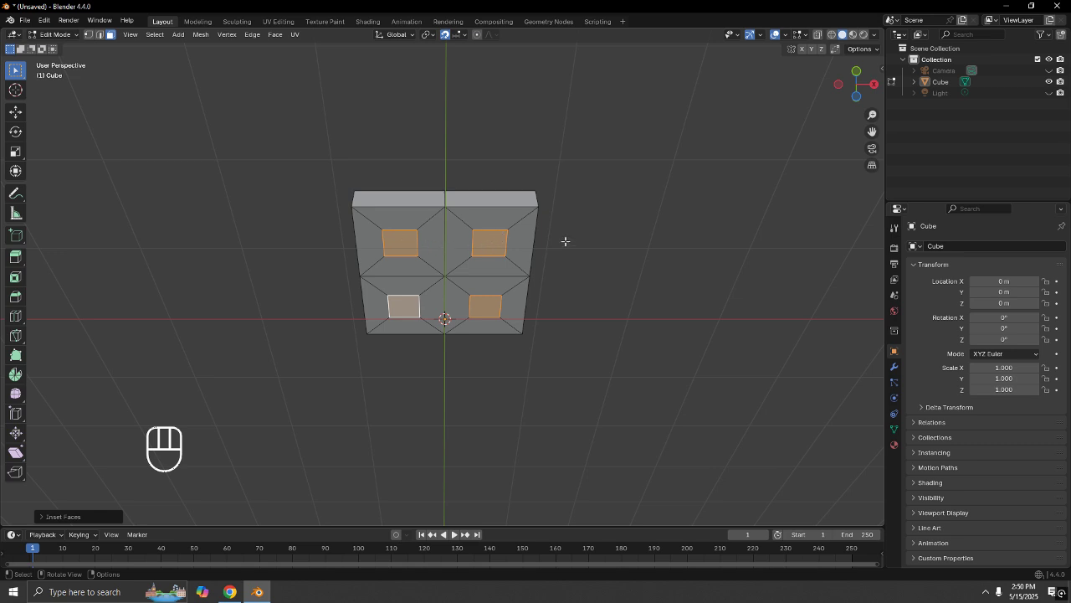
mouse_move(564, 241)
middle_mouse_down()
mouse_move(572, 263)
mouse_move(581, 244)
middle_mouse_up()
key("ctrl+z")
key("ctrl+z")
key("ctrl+z")
key("ctrl+z")
key("ctrl+z")
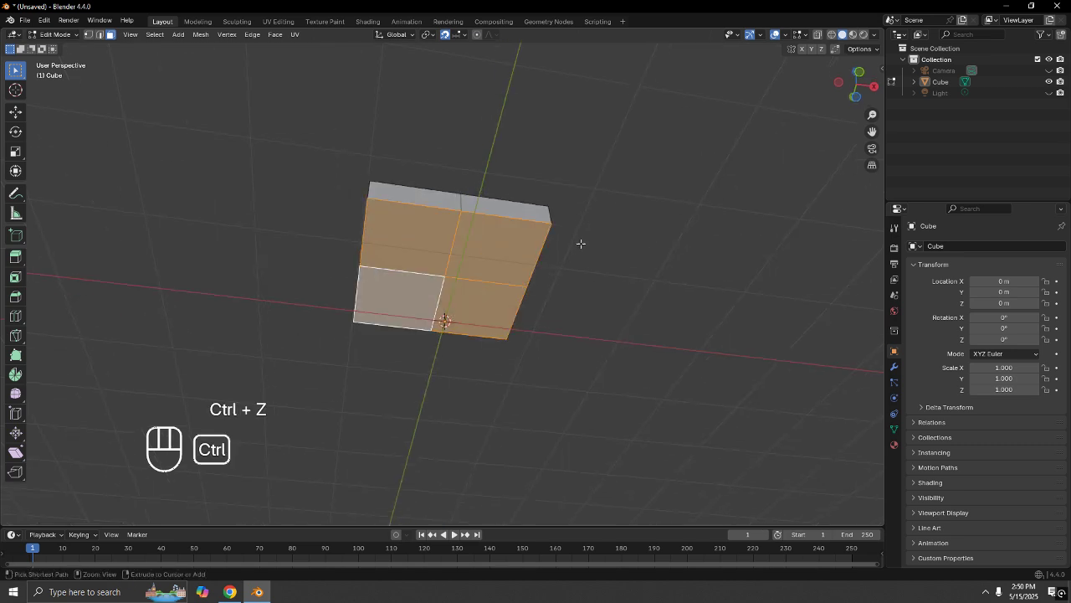
Undo the underside face selection and both loop cuts, restoring the undivided slab.
key("ctrl+z")
key("ctrl+z")
key("ctrl+z")
key("ctrl+z")
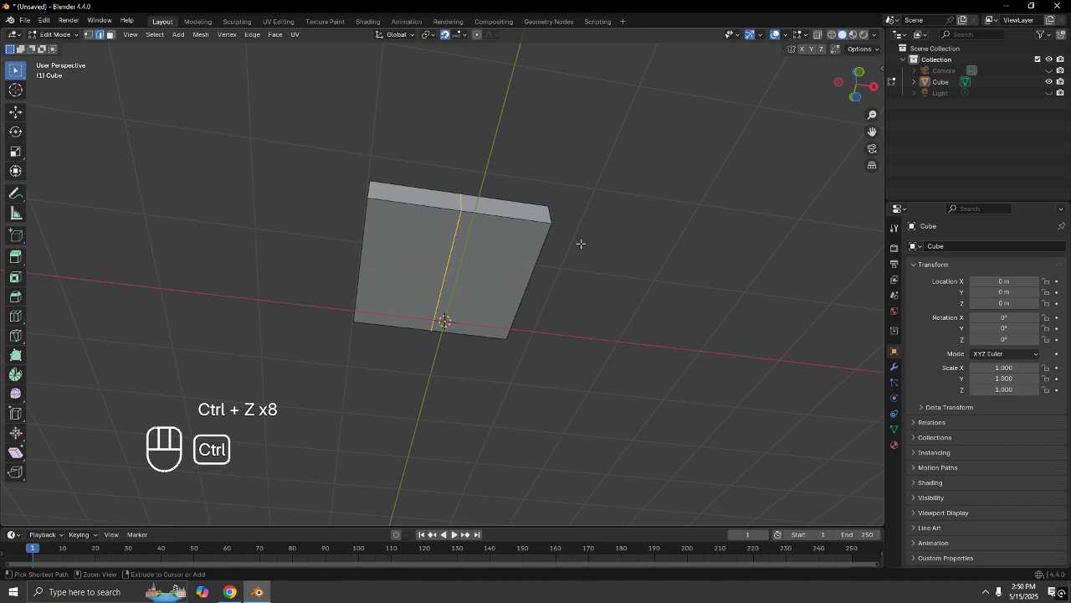
middle_click_drag(580, 240, 564, 354)
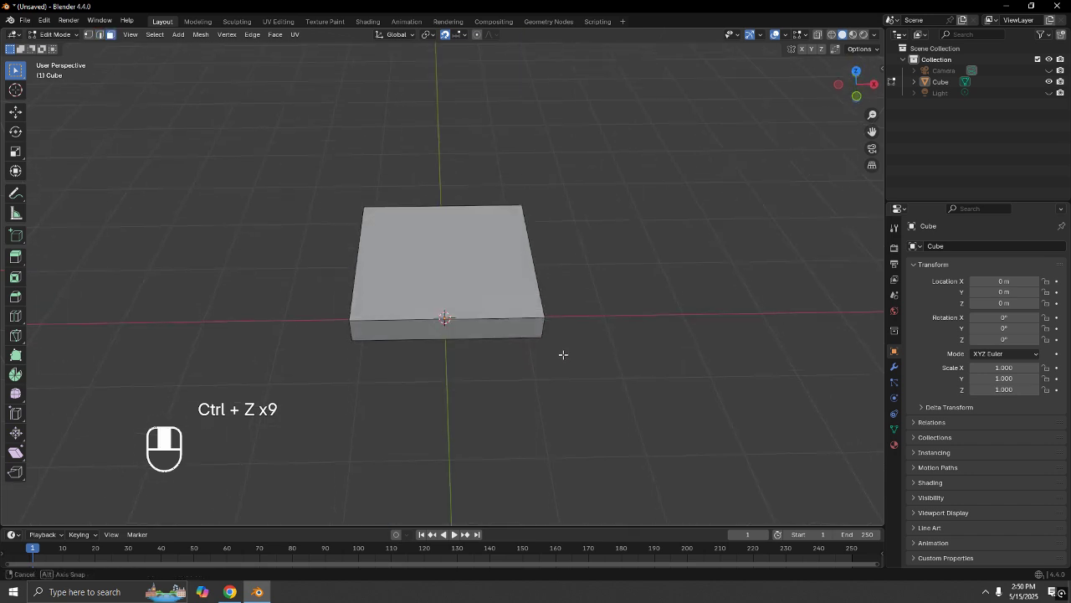
Return to Object Mode, select the slab and duplicate it in place.
left_click(489, 270)
key("KP_7")
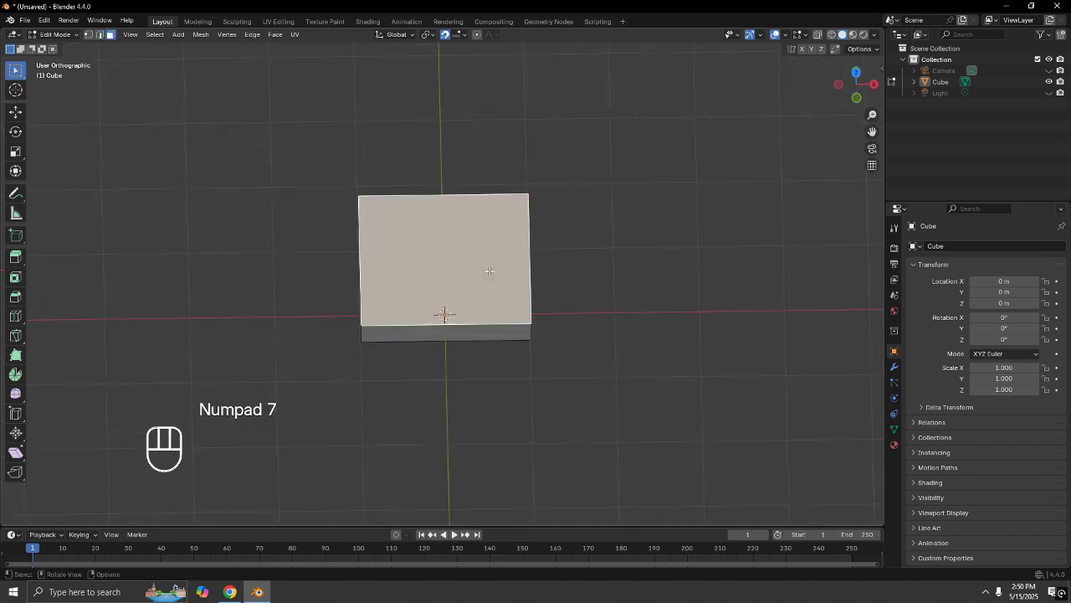
middle_click_drag(562, 277, 591, 318, "shift")
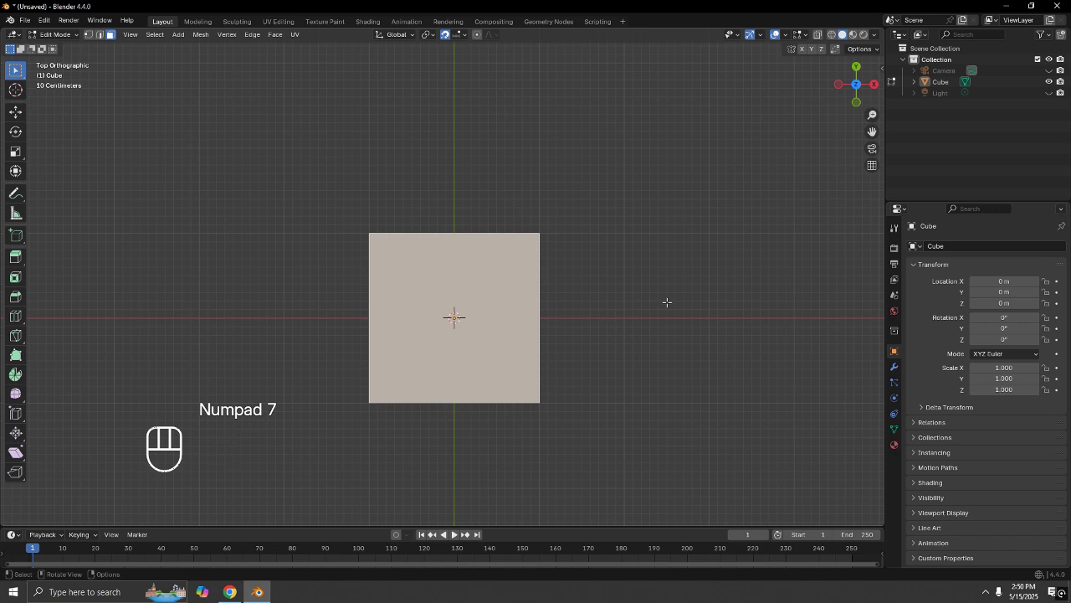
key("Tab")
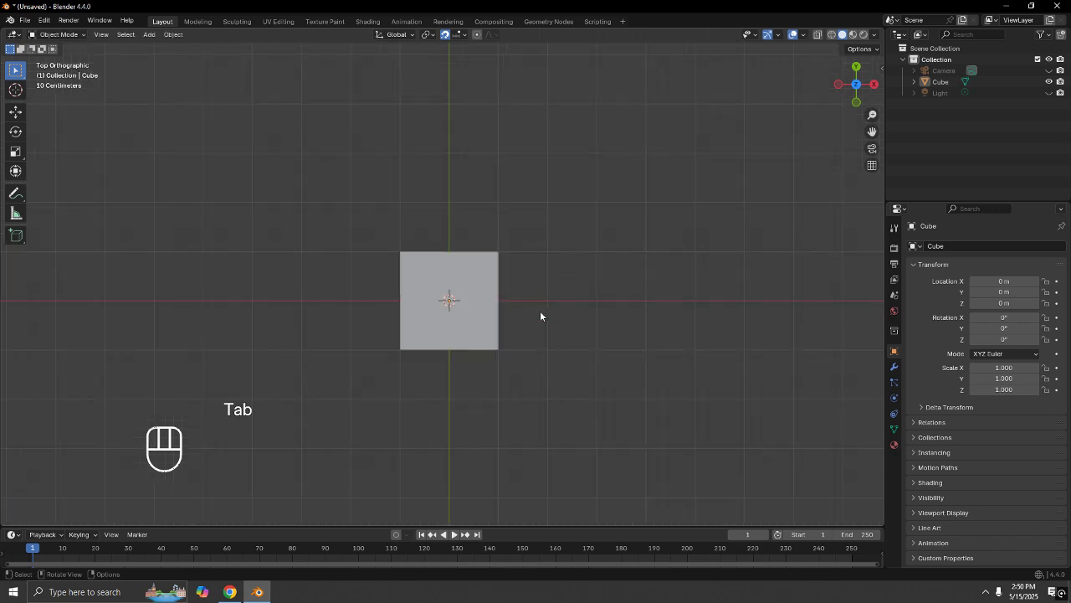
middle_click_drag(540, 311, 464, 288)
left_click(464, 287)
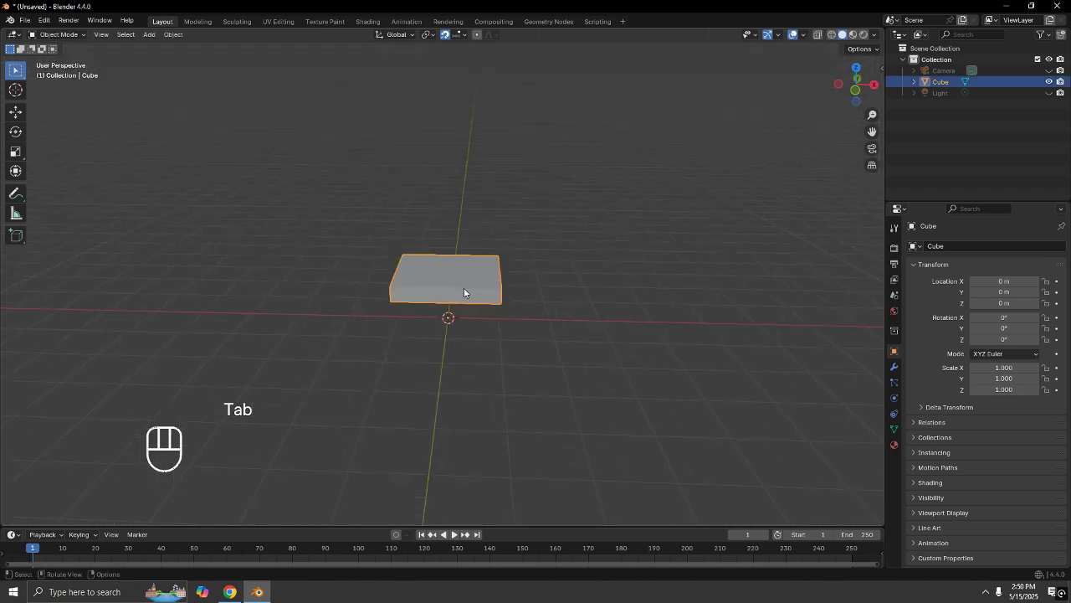
middle_click_drag(530, 270, 550, 299)
key("KP_7")
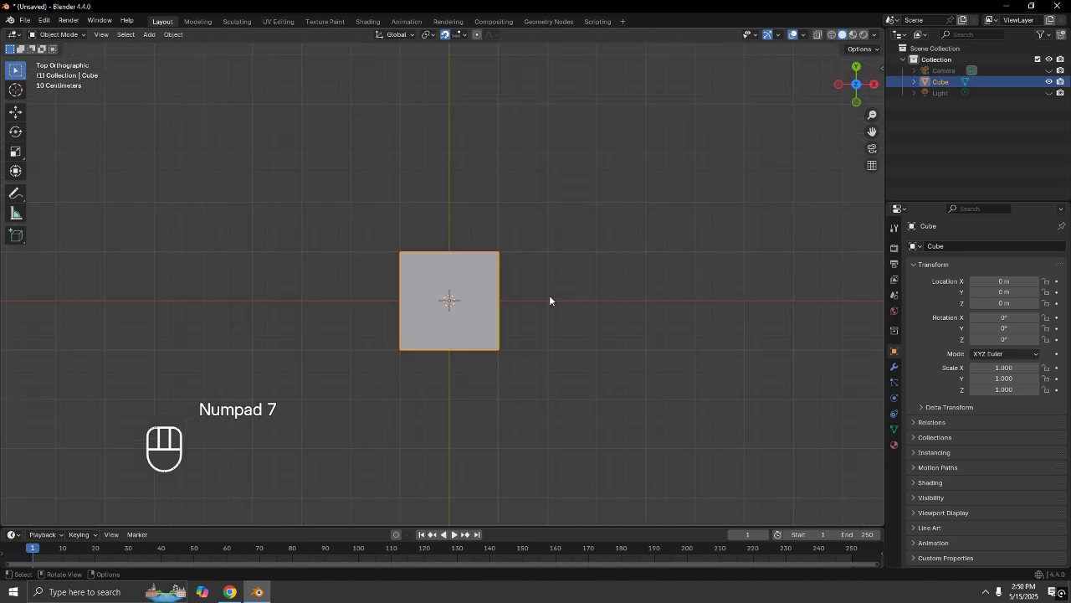
key("shift+d")
right_click(555, 274)
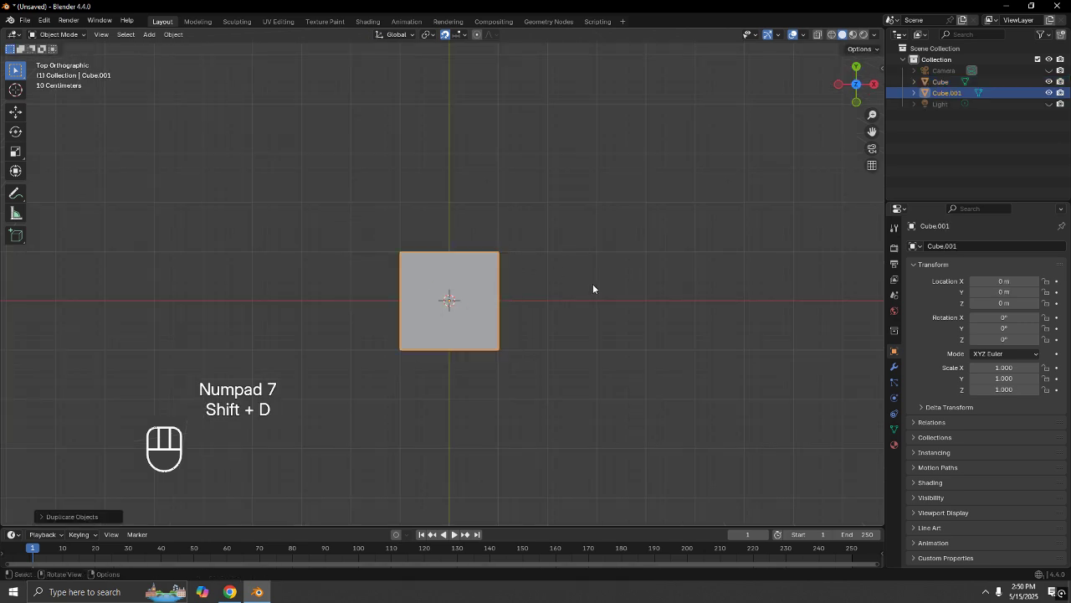
Shrink the copy to a scale of about 0.195 and move it into the slab's +X/+Y corner at X 0.8 m, Y 0.8 m.
key("s")
left_click(540, 297)
key("g")
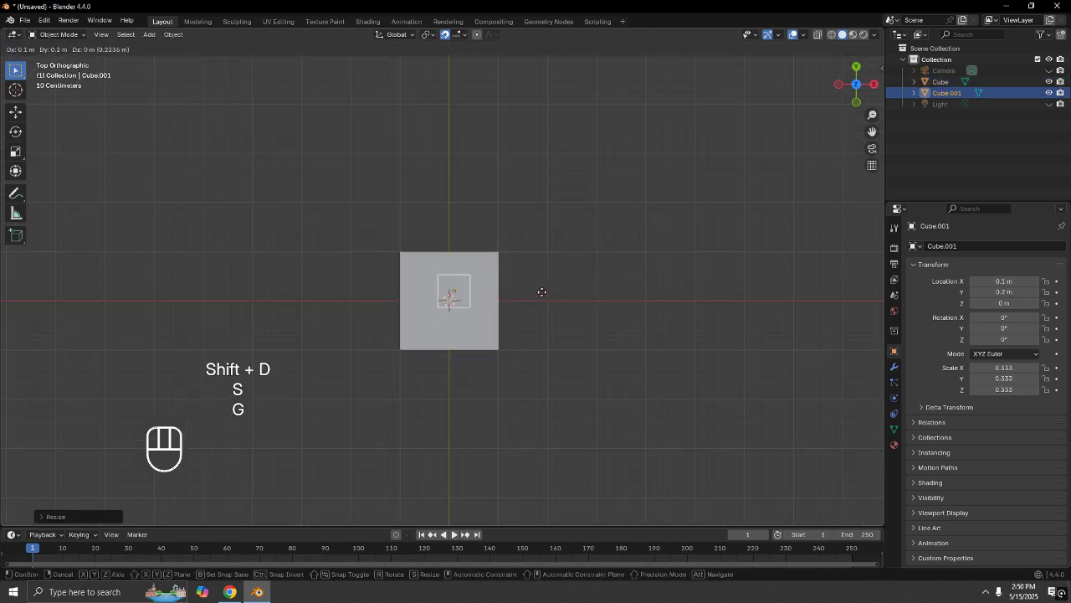
left_click(554, 281)
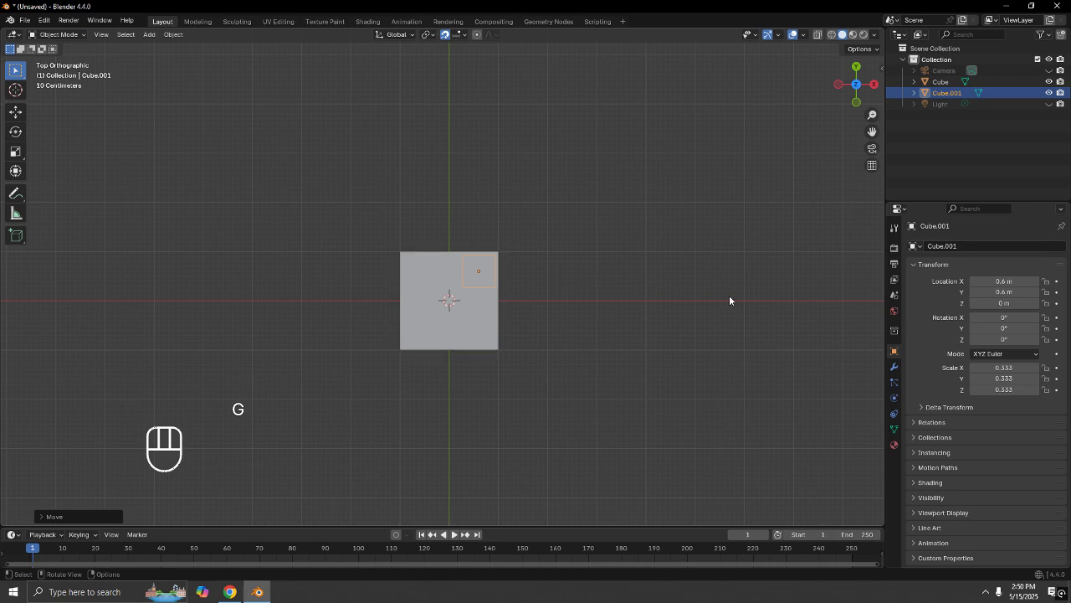
key("s")
left_click(629, 285)
key("g")
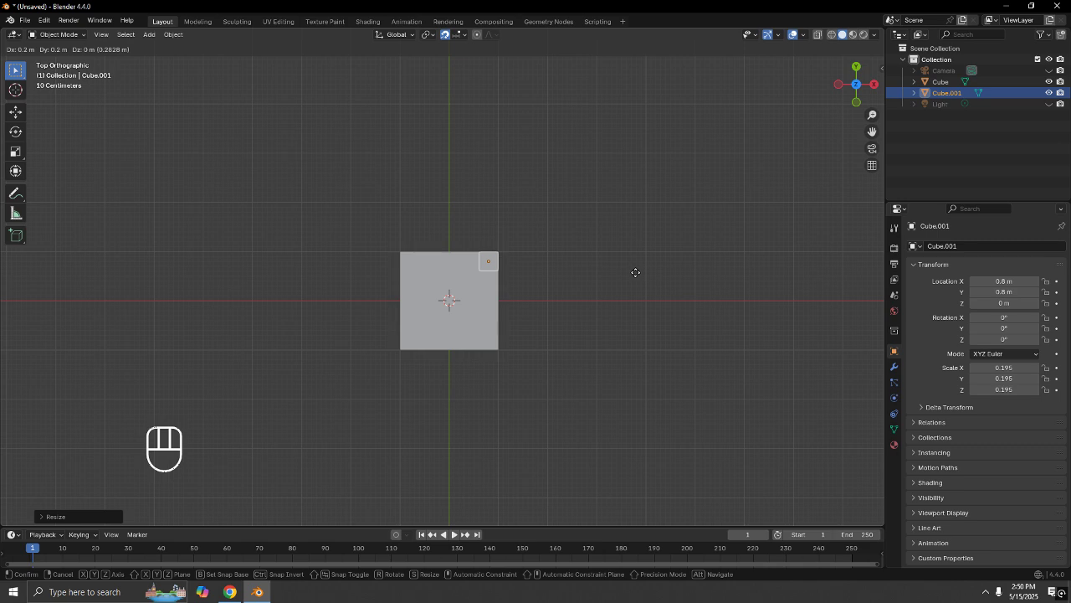
left_click(635, 272)
Raise the small block's top face along Z until it meets the slab's underside.
scroll(640, 281, "up", 5)
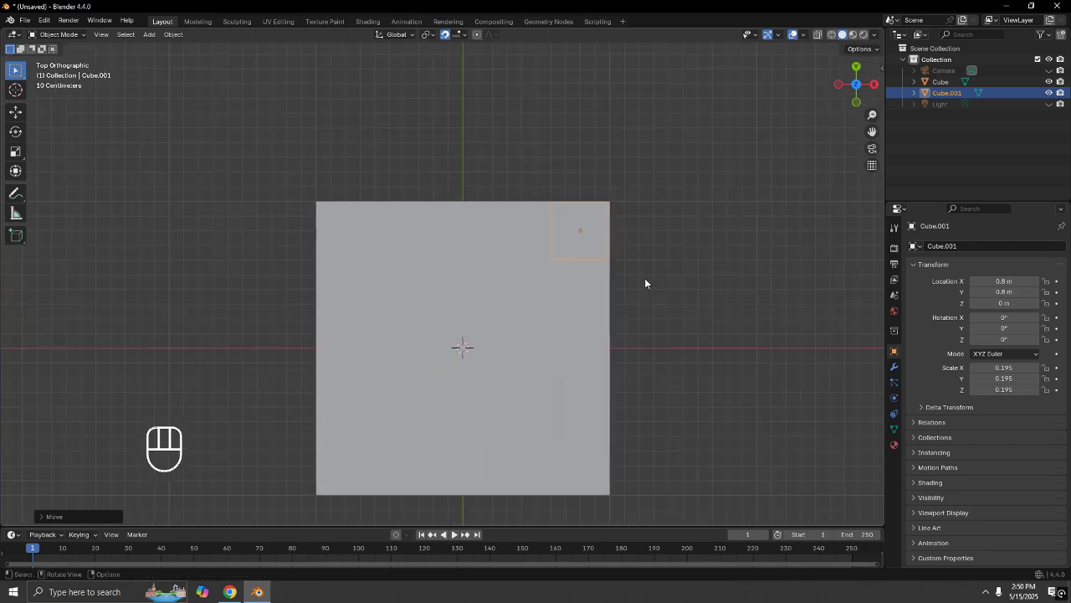
scroll(661, 377, "down", 4)
middle_click_drag(660, 387, 665, 260)
scroll(561, 303, "up", 3)
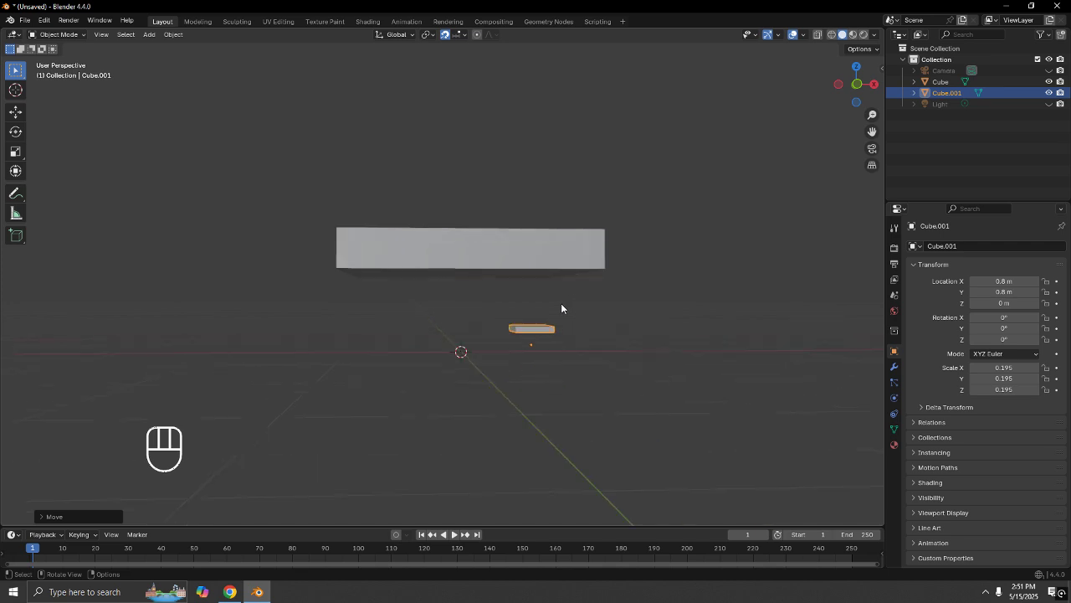
key("Tab")
key("3")
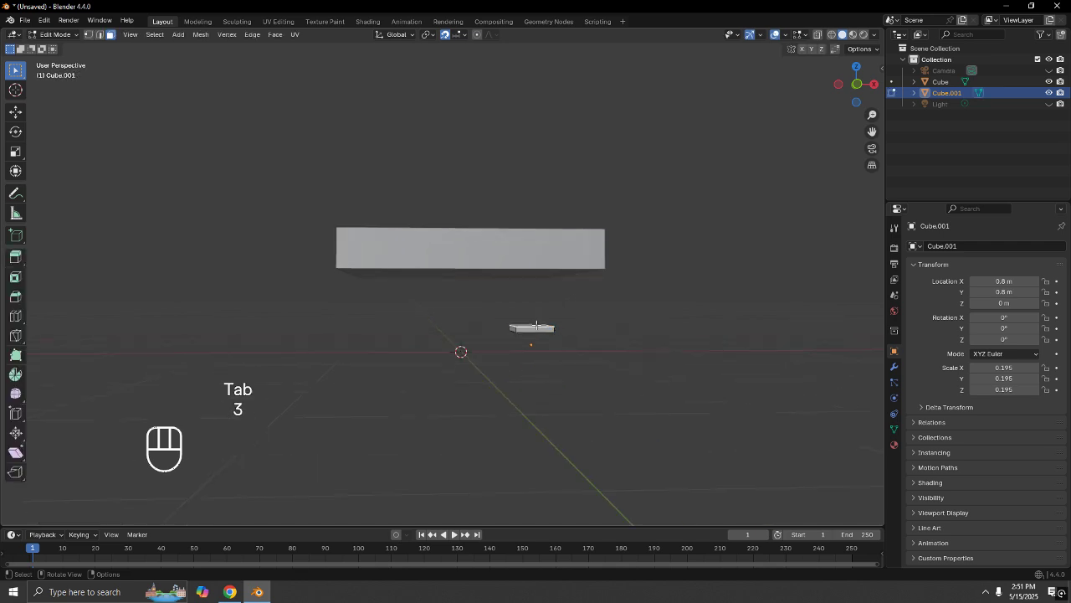
middle_click_drag(536, 328, 541, 347)
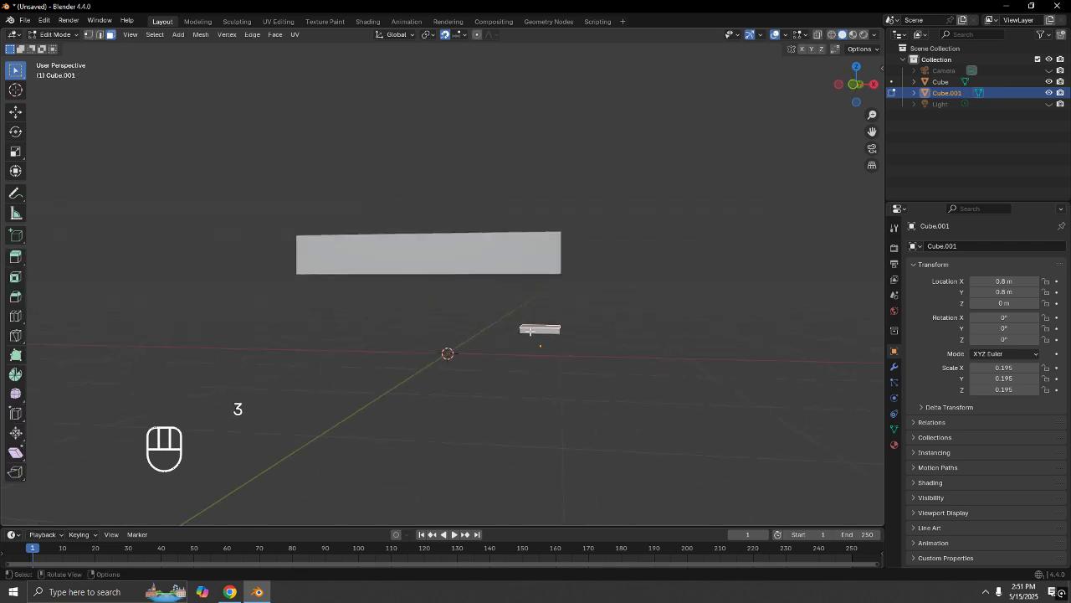
key("KP_1")
key("g")
key("z")
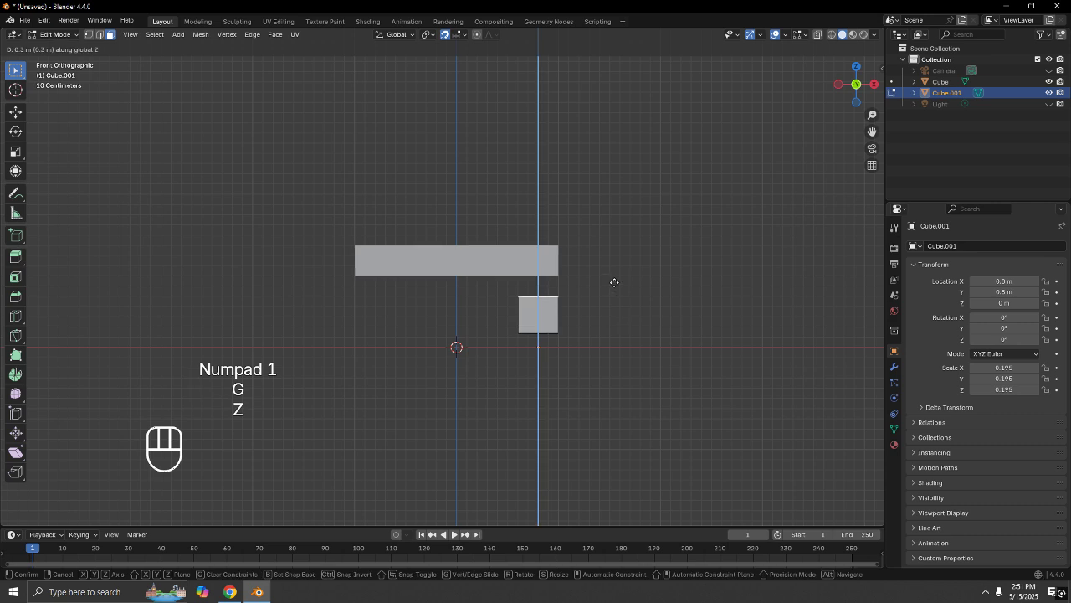
left_click(608, 272)
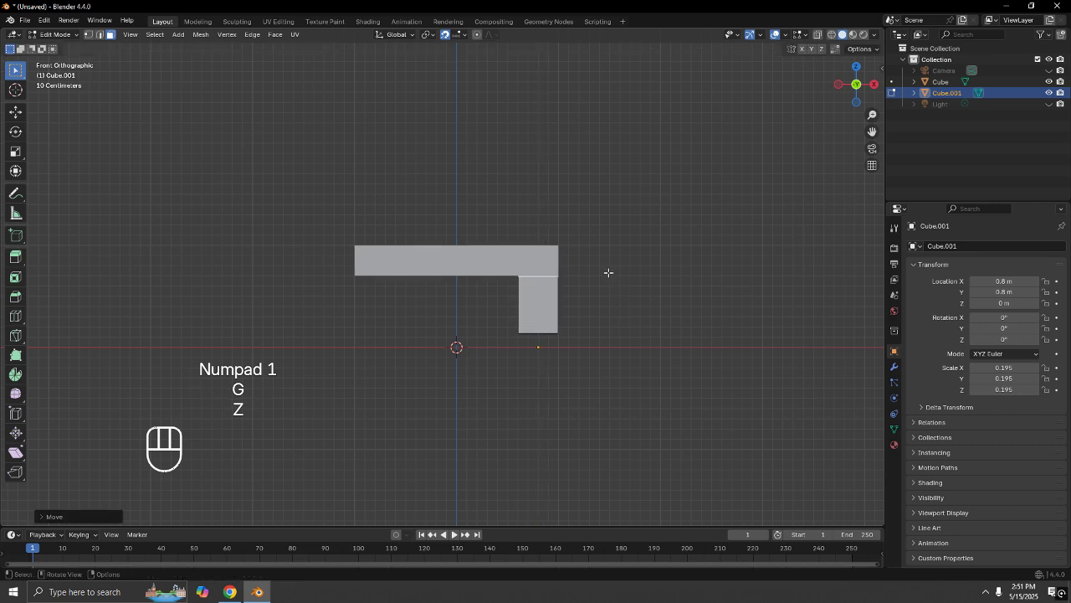
Select the small block's bottom face and move it down along Z to stretch the block into a leg.
left_click(554, 268)
middle_click_drag(553, 267, 548, 306)
key("3")
left_click(546, 311)
key("KP_1")
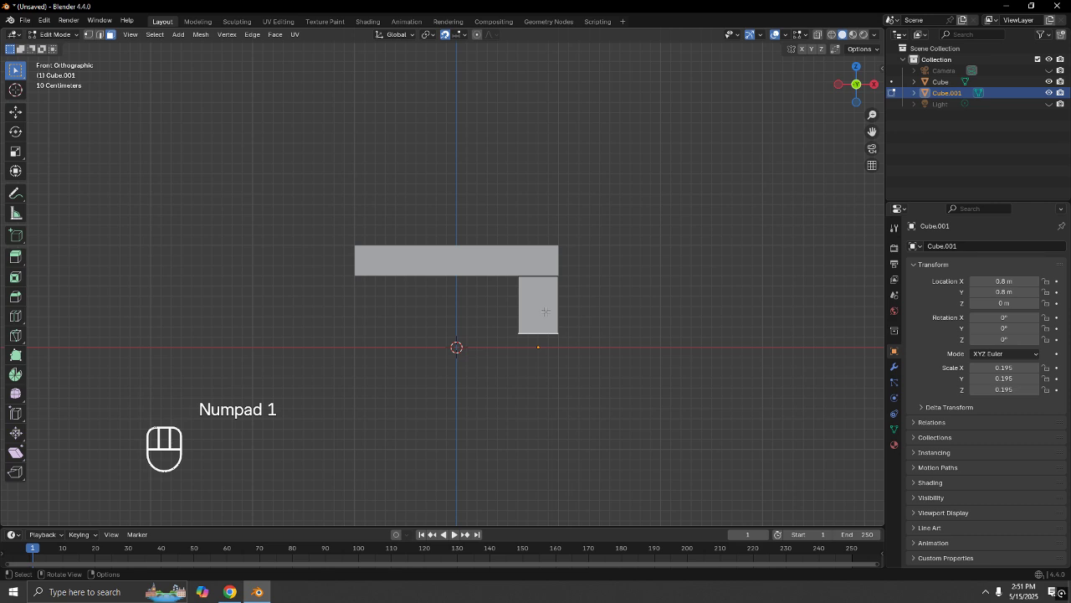
middle_click_drag(586, 251, 587, 216)
key("KP_1")
key("g")
key("z")
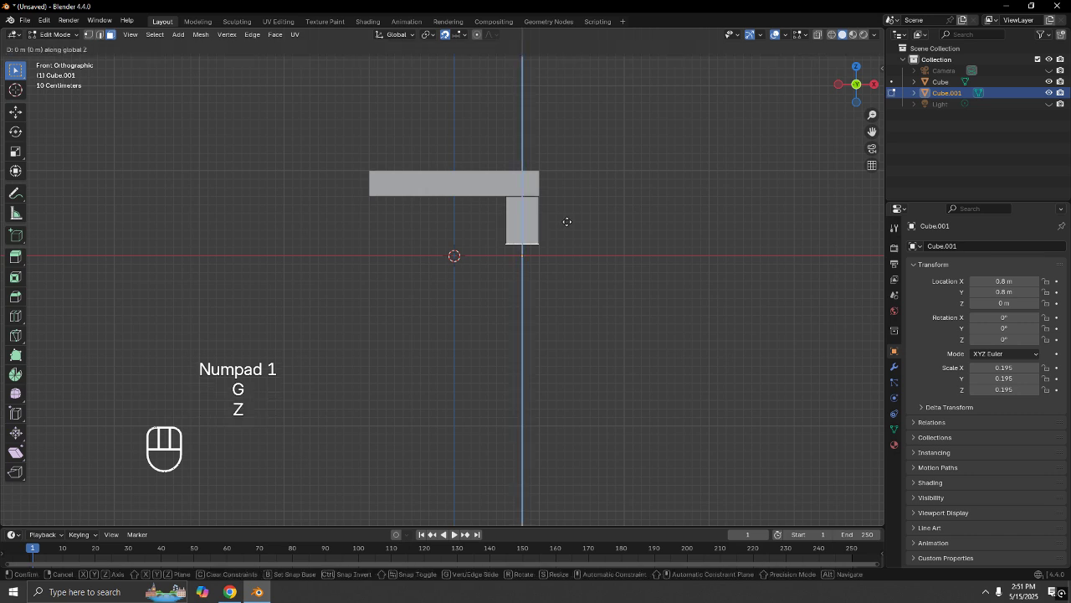
left_click(570, 315)
Lower the leg's bottom face slightly further along Z in the front view.
middle_click_drag(569, 315, 548, 216)
key("KP_1")
scroll(564, 251, "up", 3)
key("g")
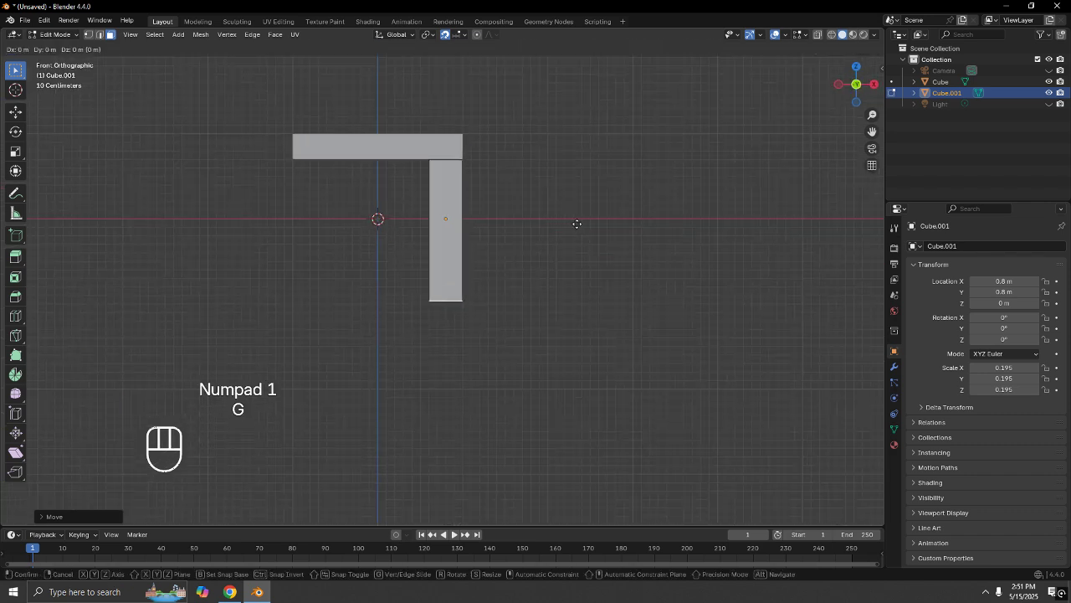
key("z")
left_click(583, 235)
scroll(562, 260, "down", 4)
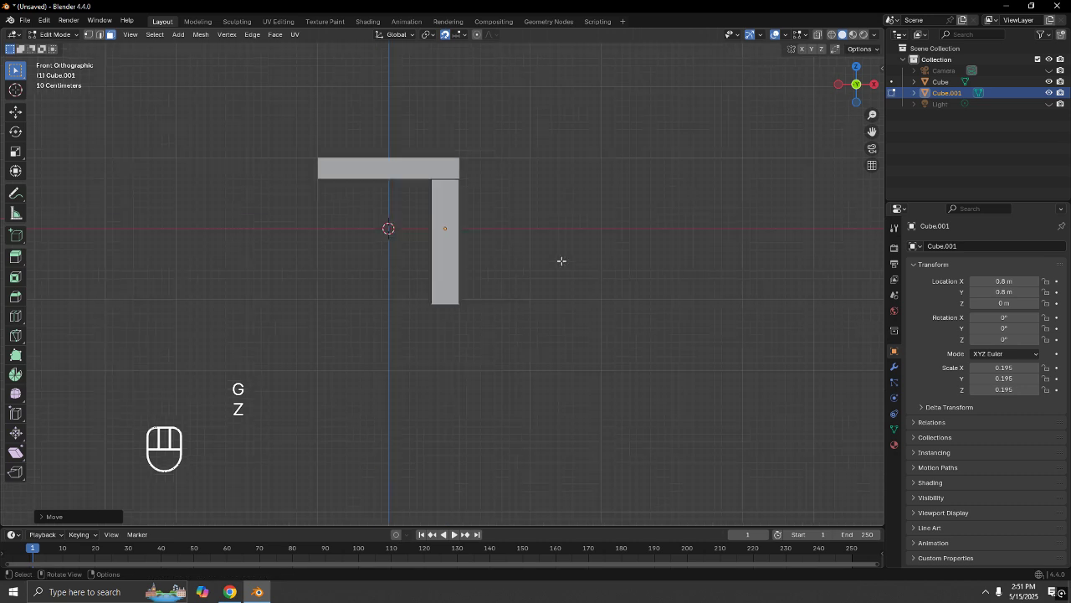
scroll(561, 260, "up", 7)
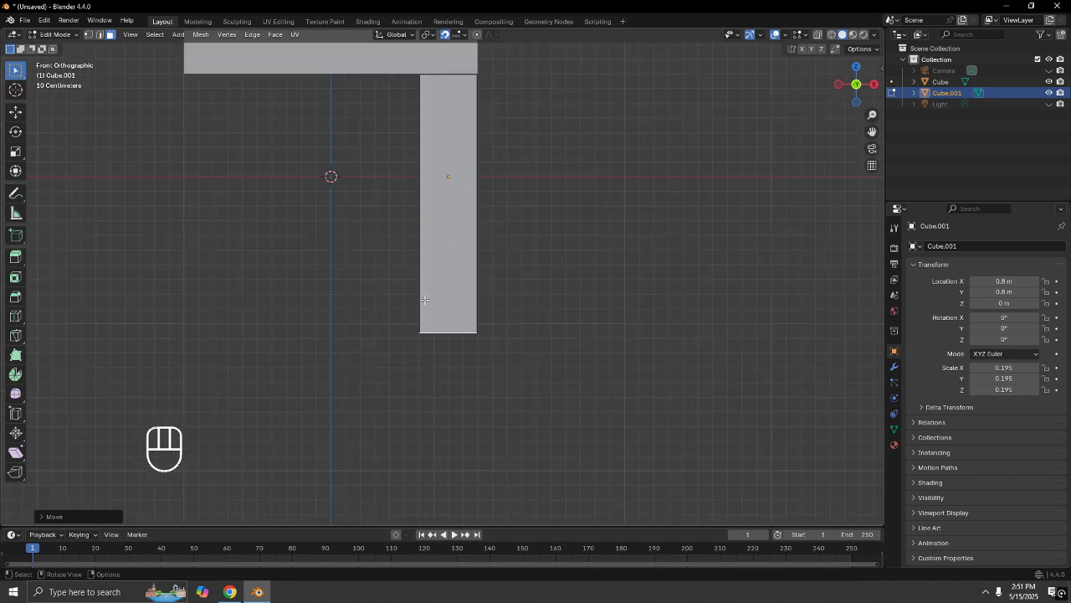
scroll(557, 265, "down", 5)
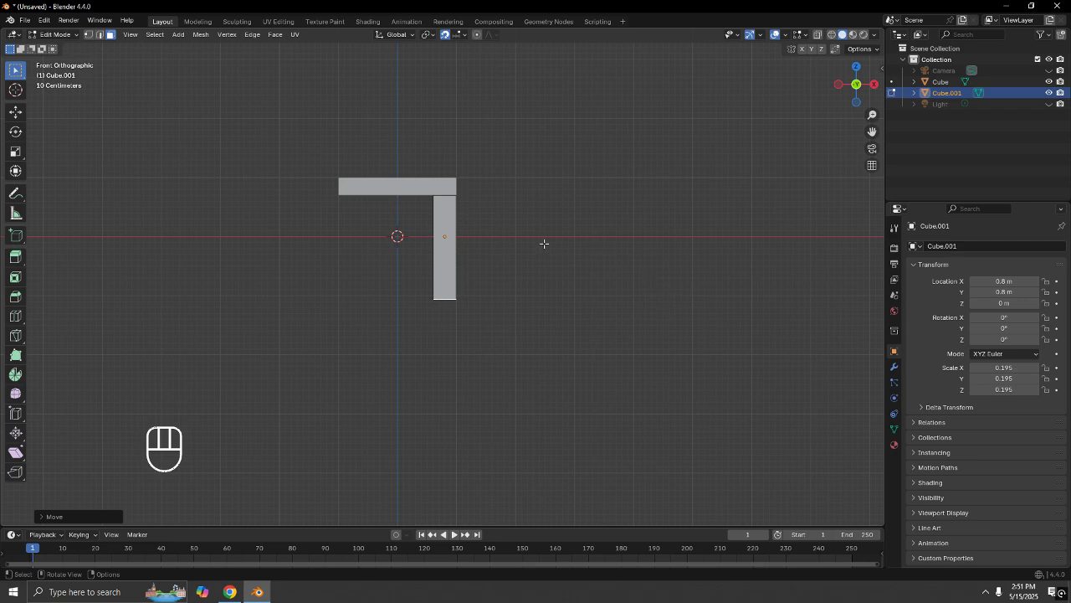
Taper the leg by scaling its bottom face to about 0.7, and return to Object Mode.
middle_click_drag(544, 244, 606, 282)
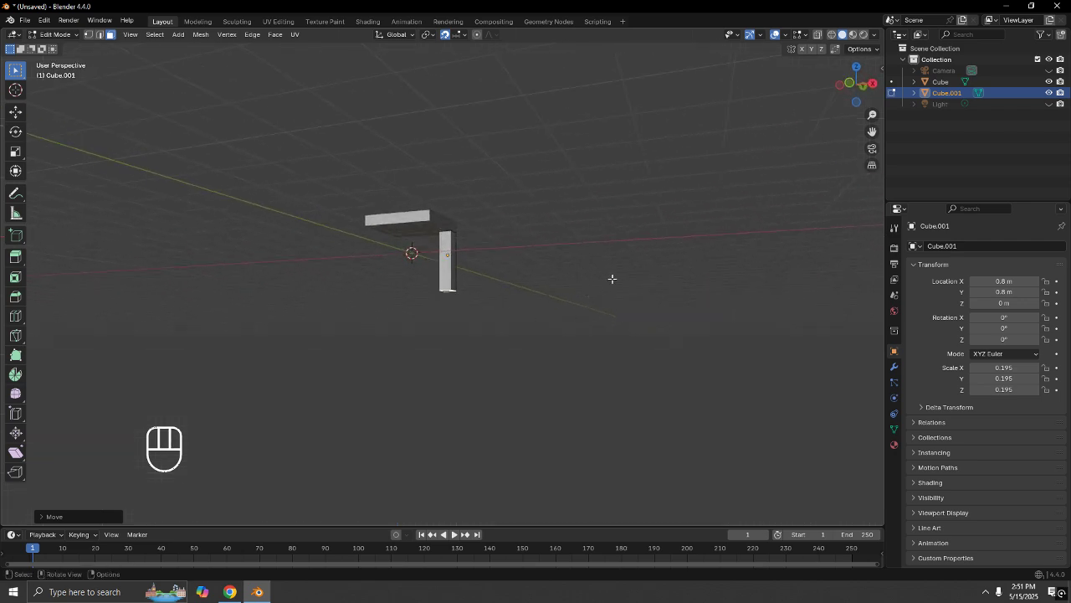
key("KP_1")
scroll(612, 279, "up", 3)
key("s")
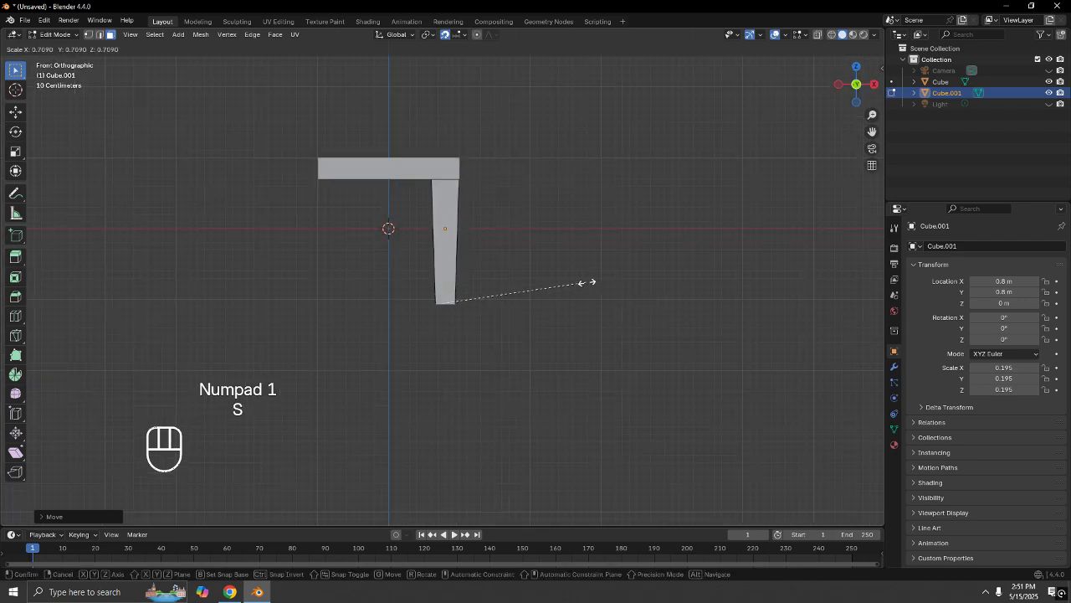
left_click(572, 280)
key("Tab")
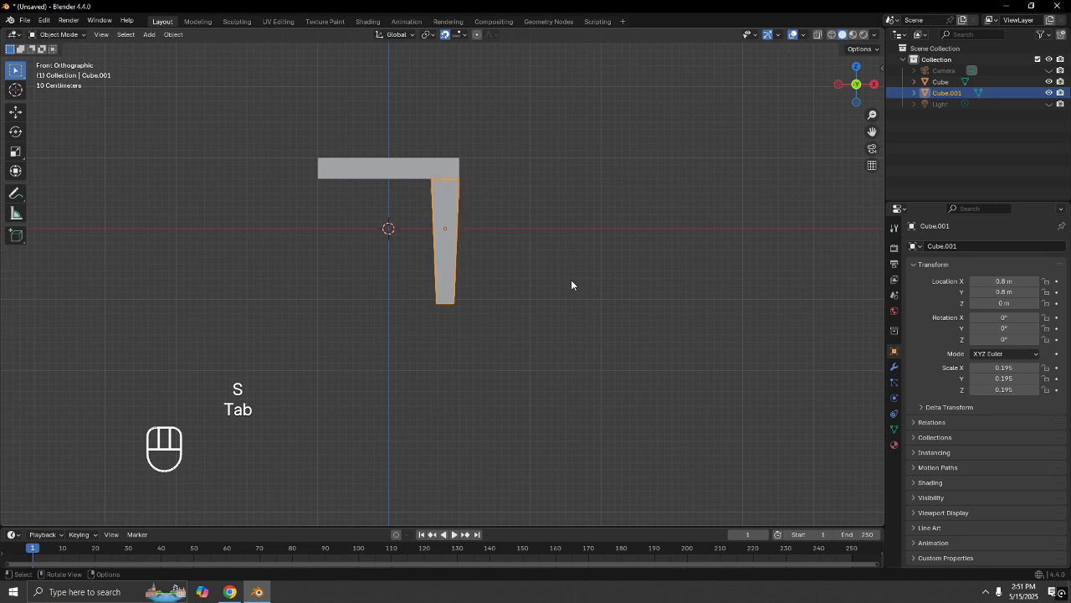
Undo the leg's taper and return to Object Mode.
key("Tab")
scroll(572, 282, "down", 3)
mouse_move(552, 325)
middle_mouse_down()
mouse_move(299, 344)
mouse_move(466, 378)
mouse_move(554, 350)
mouse_move(563, 337)
middle_mouse_up()
scroll(550, 310, "up", 5)
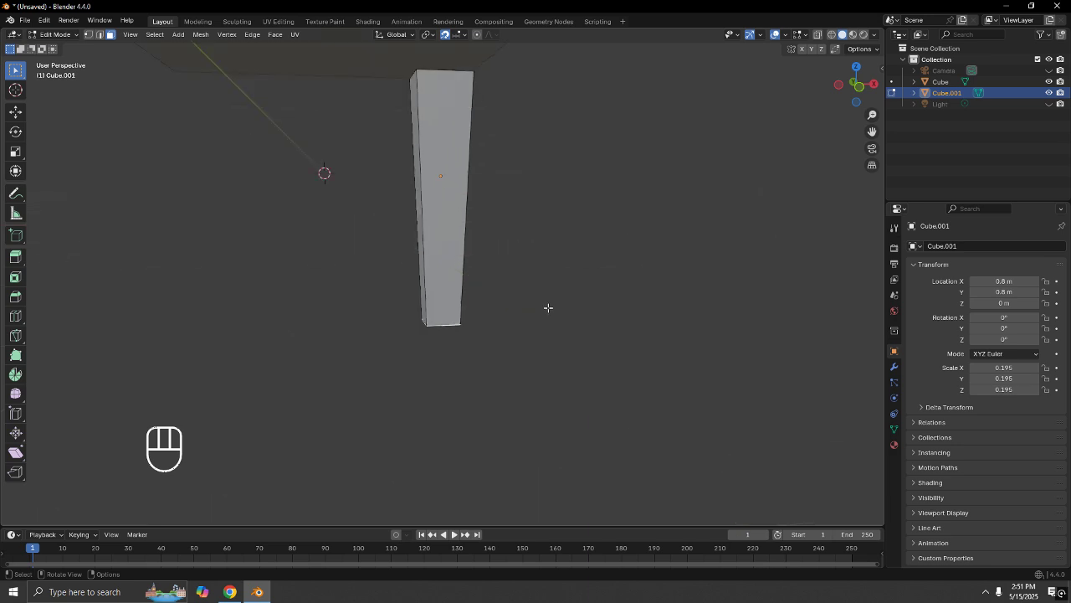
key("ctrl+z")
key("ctrl+z")
key("ctrl+z")
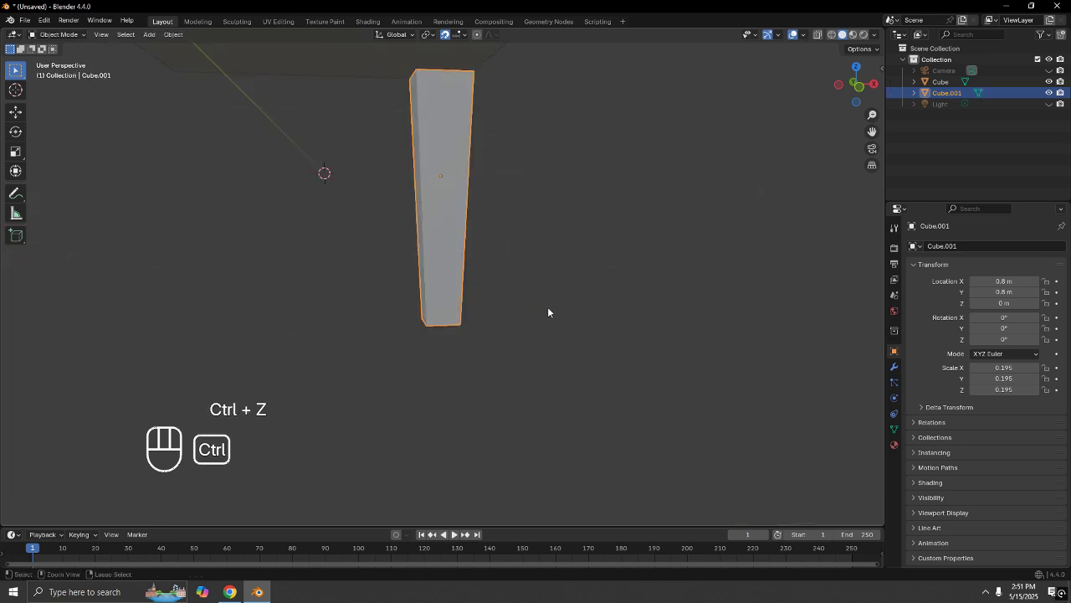
scroll(554, 234, "down", 4)
key("Tab")
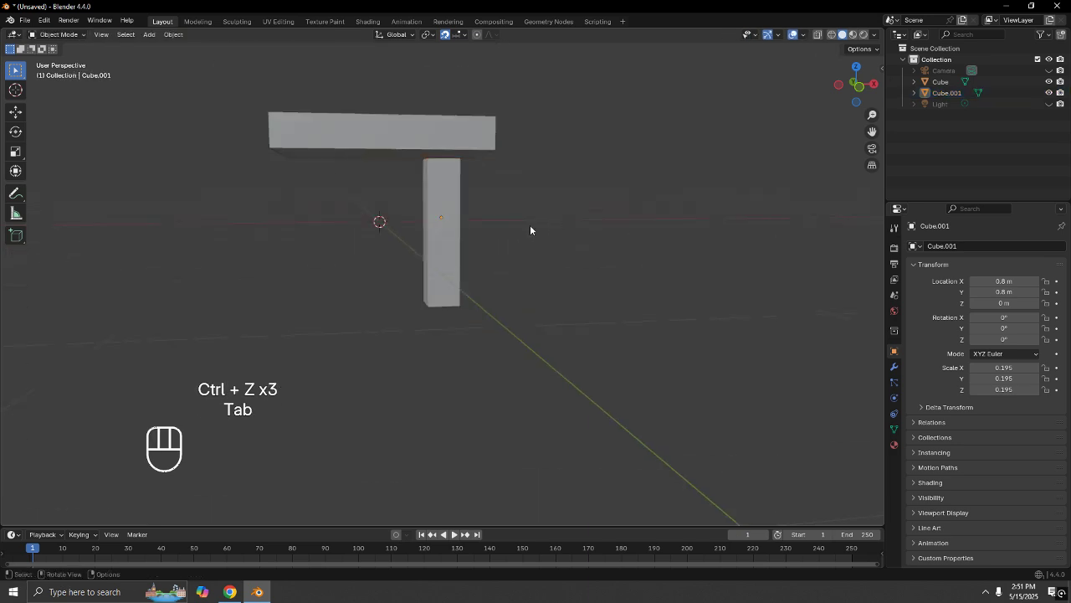
Show the viewport sidebar, select the leg and open the list of modifiers that can be added to it.
left_click(441, 231)
key("n")
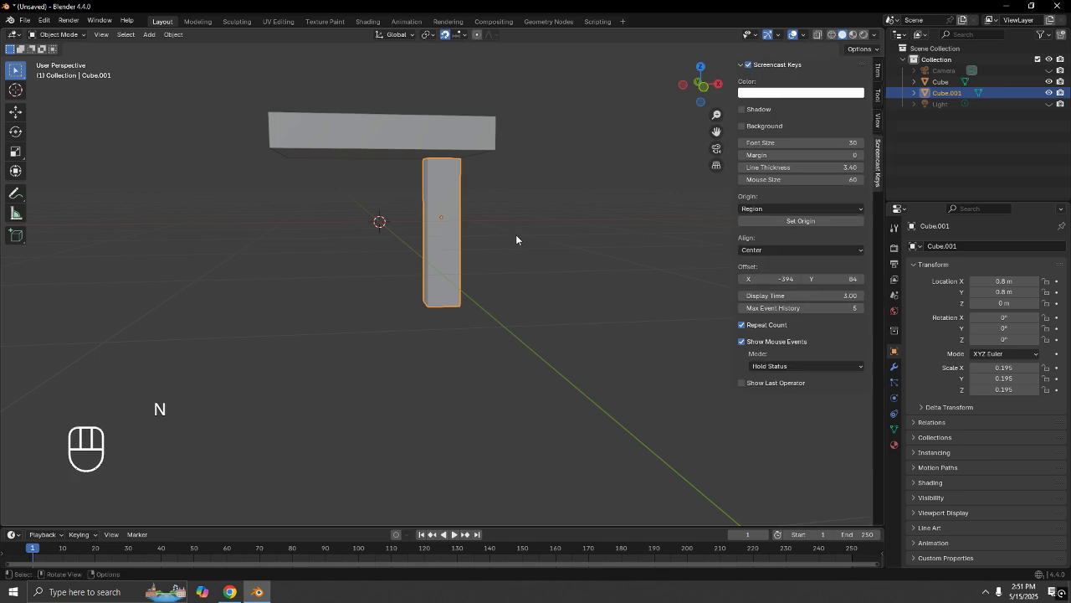
left_click(413, 127)
left_click(437, 200)
left_click(894, 368)
left_click(958, 247)
mouse_move(940, 311)
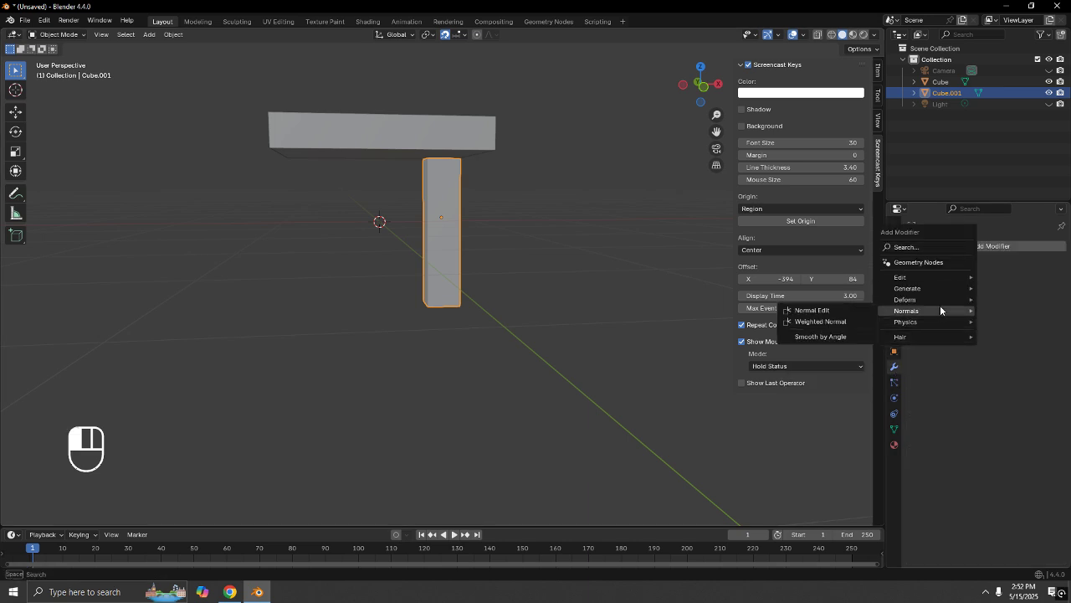
Set the leg's origin to the centre of its geometry.
right_click(452, 200)
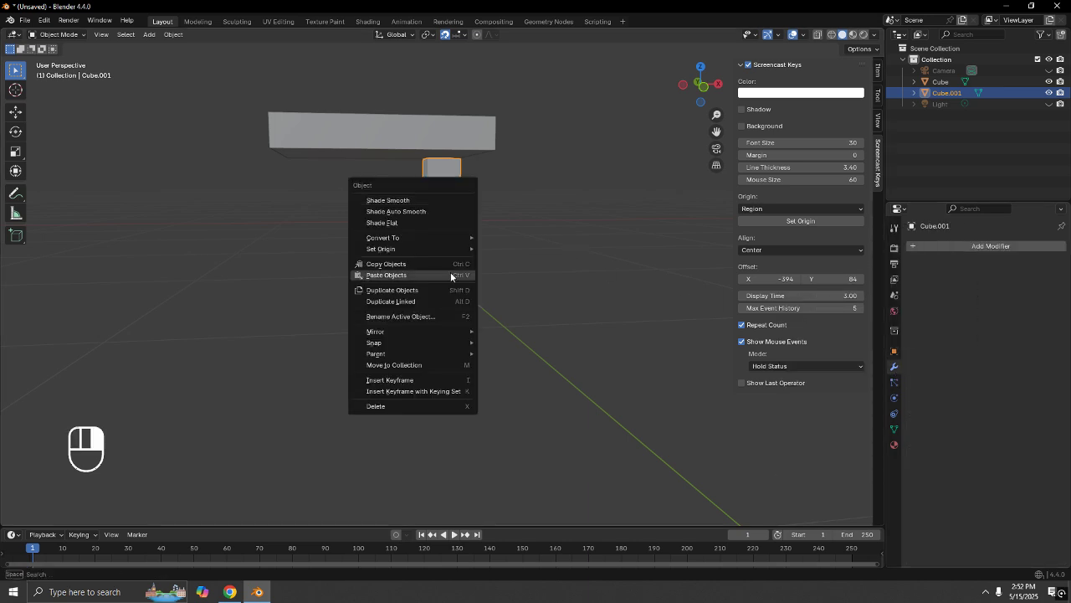
mouse_move(442, 245)
left_click(519, 264)
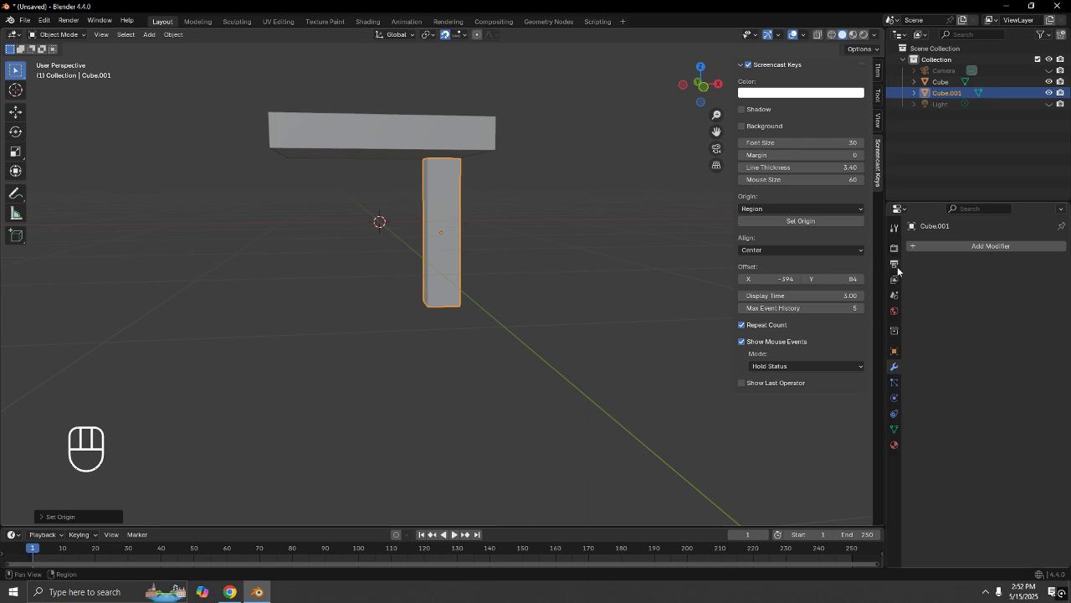
right_click(436, 211)
mouse_move(436, 211)
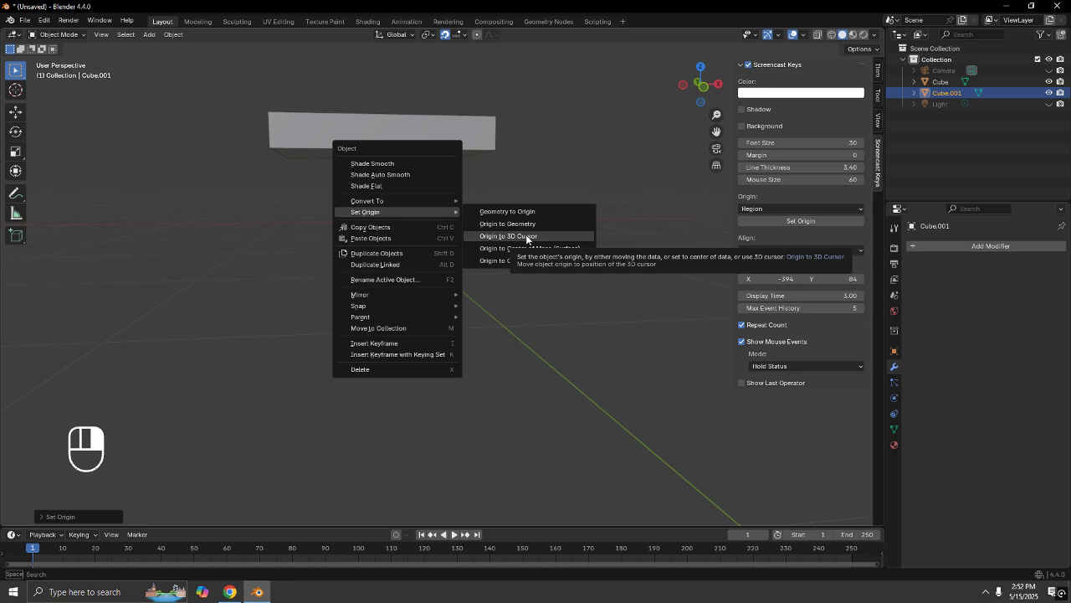
left_click(508, 211)
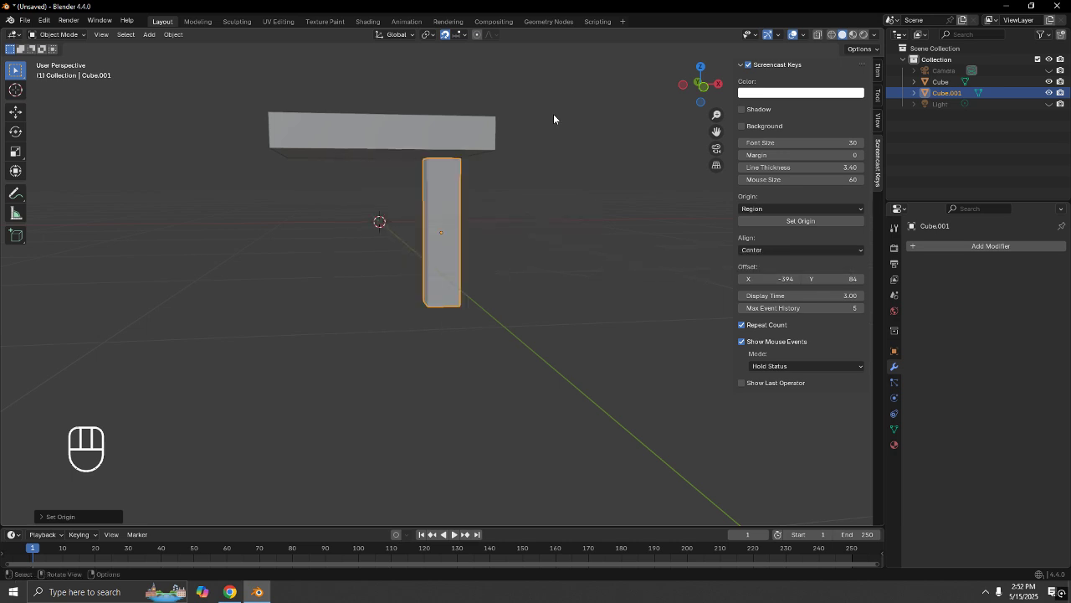
Set the leg's origin to the 3D cursor.
scroll(554, 114, "down", 4)
key("KP_1")
scroll(519, 147, "up", 5)
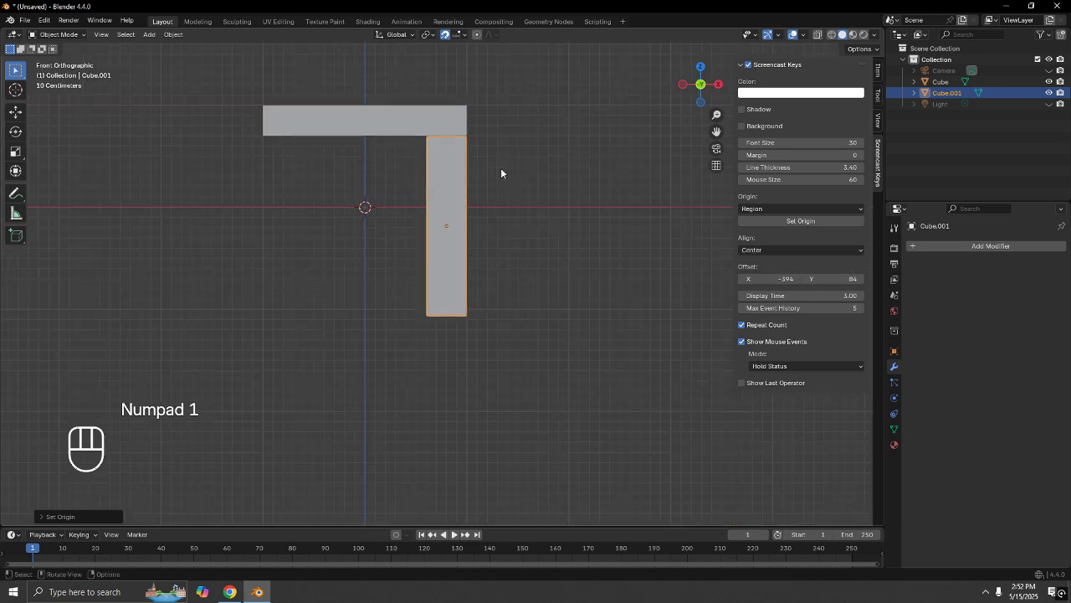
right_click(447, 177)
mouse_move(446, 173)
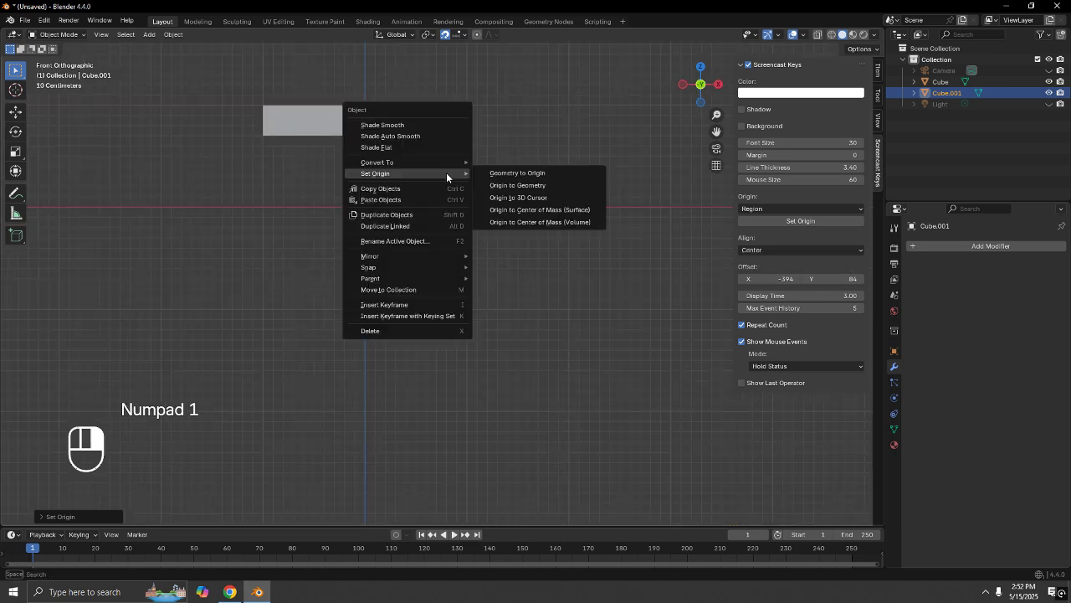
left_click(546, 194)
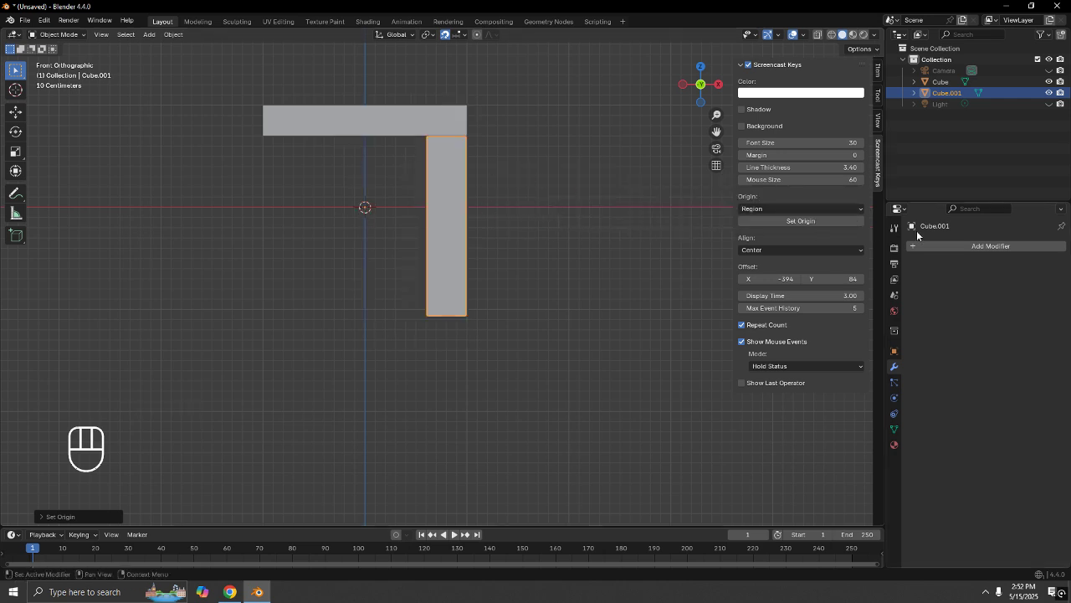
Add a Mirror modifier to the leg and mirror it across both the X and Y axes for four corner legs.
left_click(944, 246)
mouse_move(938, 302)
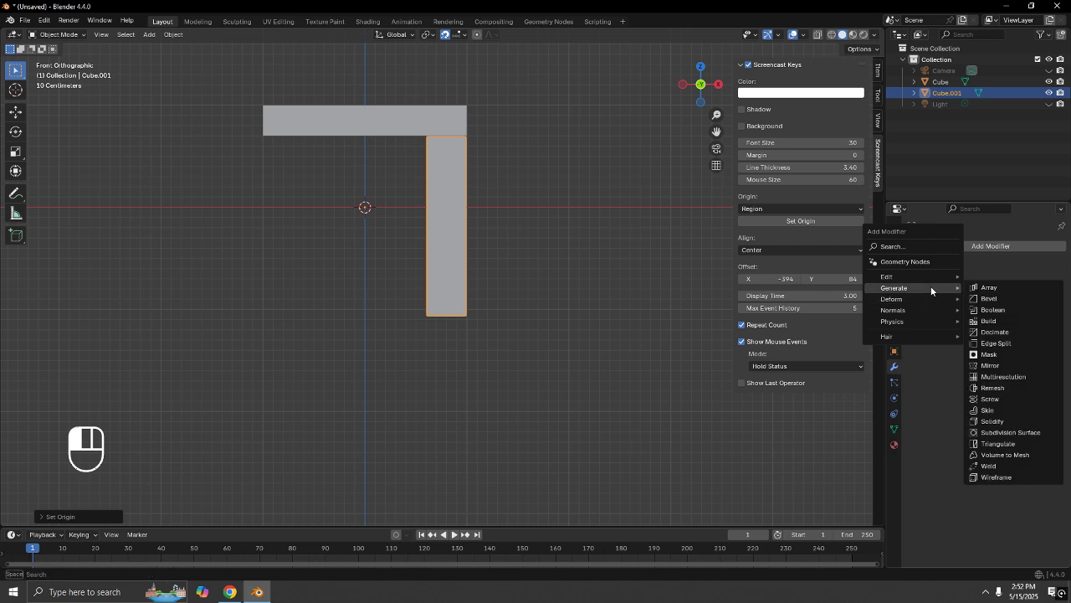
left_click(1003, 366)
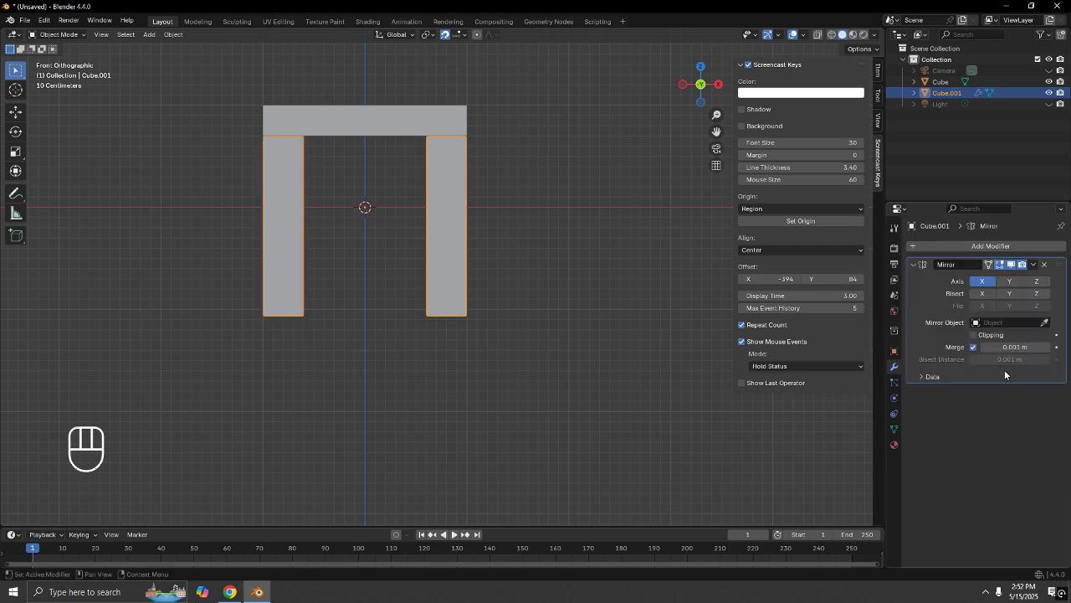
middle_click_drag(436, 326, 516, 279)
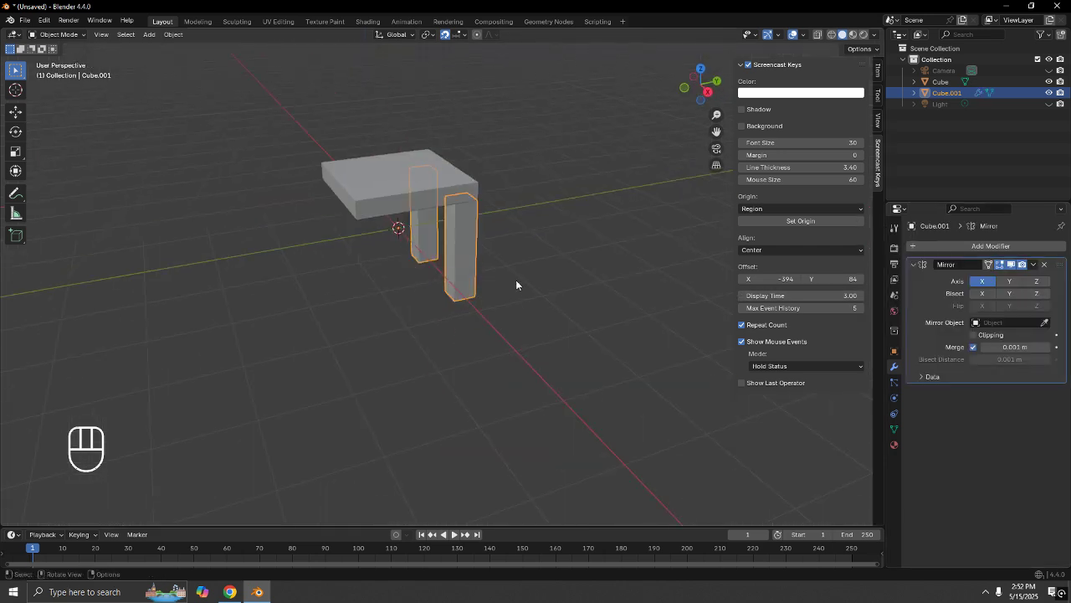
left_click(1009, 281)
left_click(596, 297)
scroll(597, 298, "down", 4)
middle_click_drag(597, 298, 432, 197)
scroll(457, 281, "up", 3)
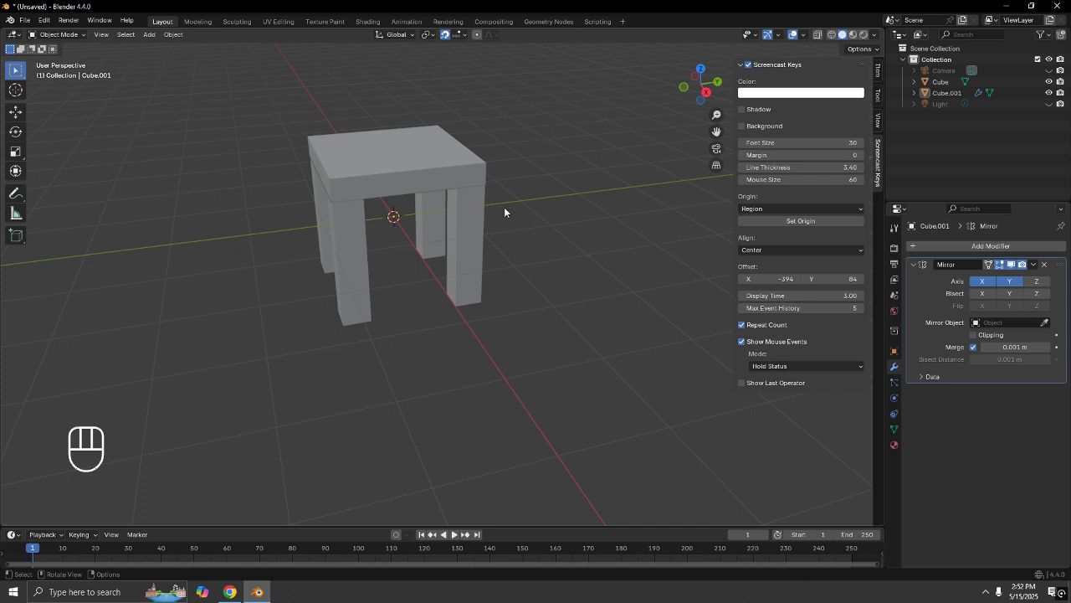
middle_click_drag(505, 212, 481, 246)
Duplicate the mirrored legs and raise the copy 2 m along Z so it stands above the slab.
left_click(471, 236)
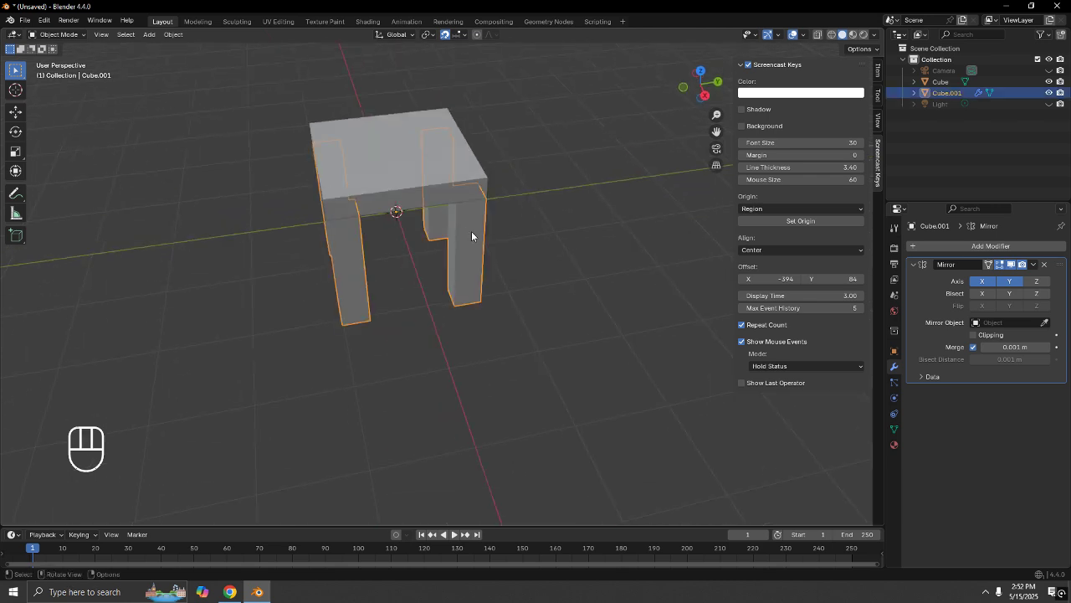
key("KP_1")
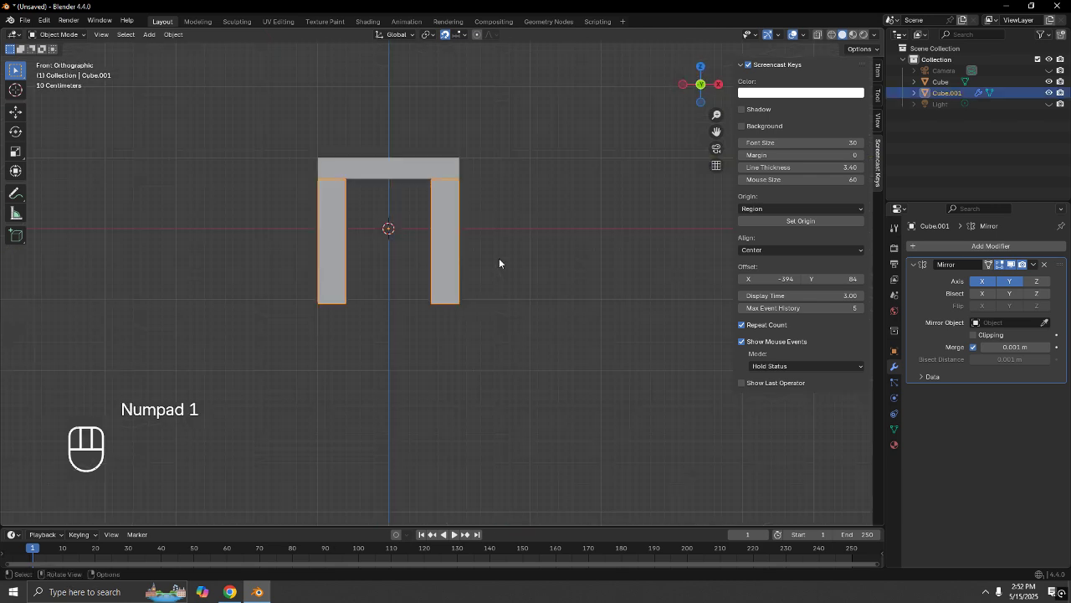
key("KP_3")
middle_click_drag(499, 262, 534, 283, "shift")
key("shift+d")
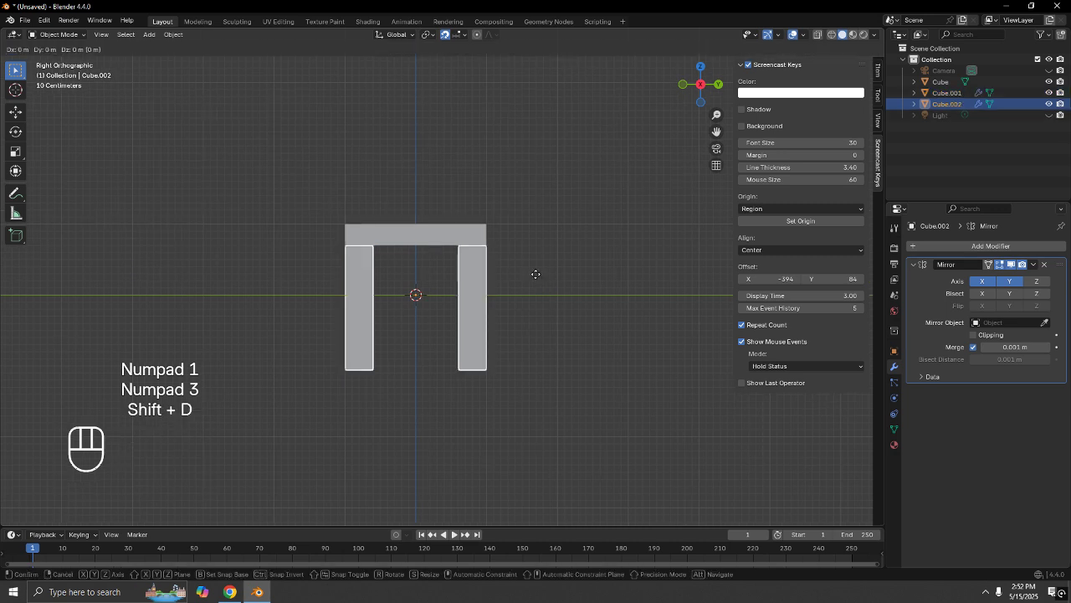
key("z")
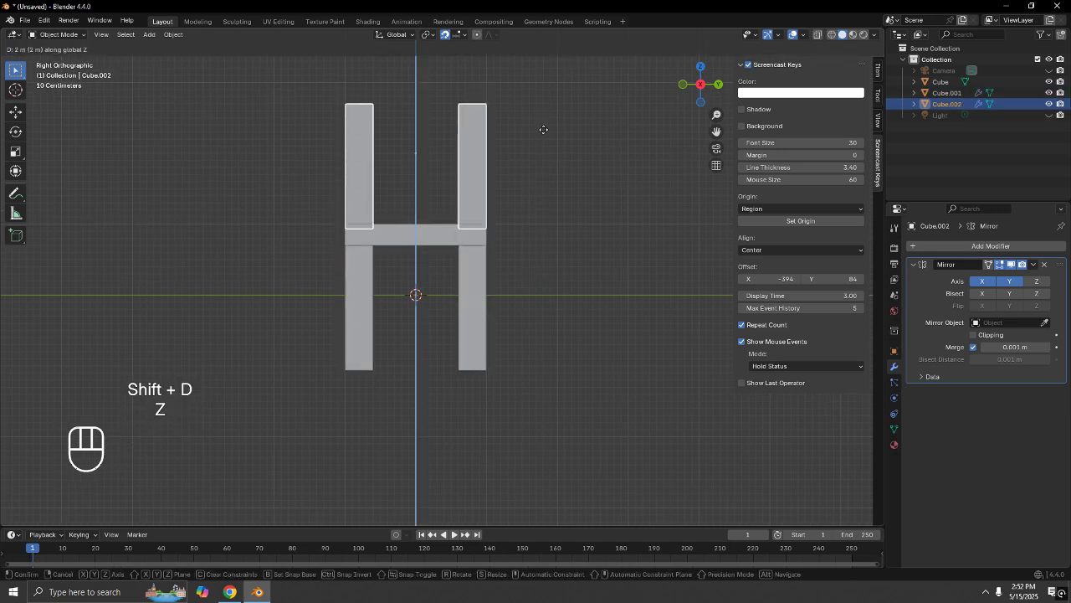
left_click(544, 129)
Turn off the Y axis in the upper copy's Mirror modifier, leaving only two backrest posts.
middle_click_drag(543, 131, 509, 282)
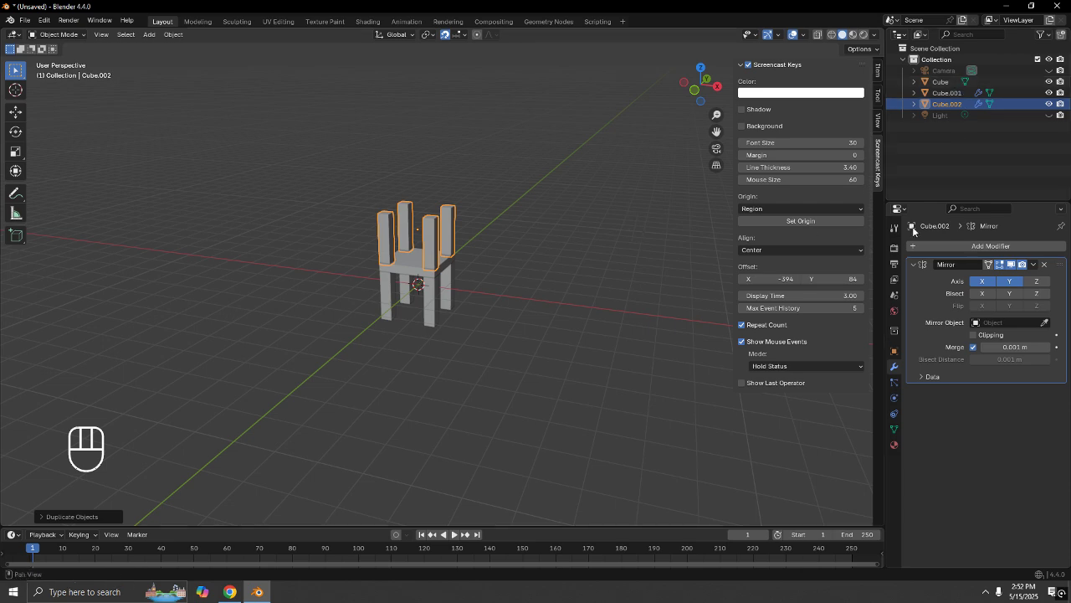
left_click(1006, 282)
middle_click_drag(548, 294, 509, 275)
left_click(522, 217)
scroll(440, 238, "up", 4)
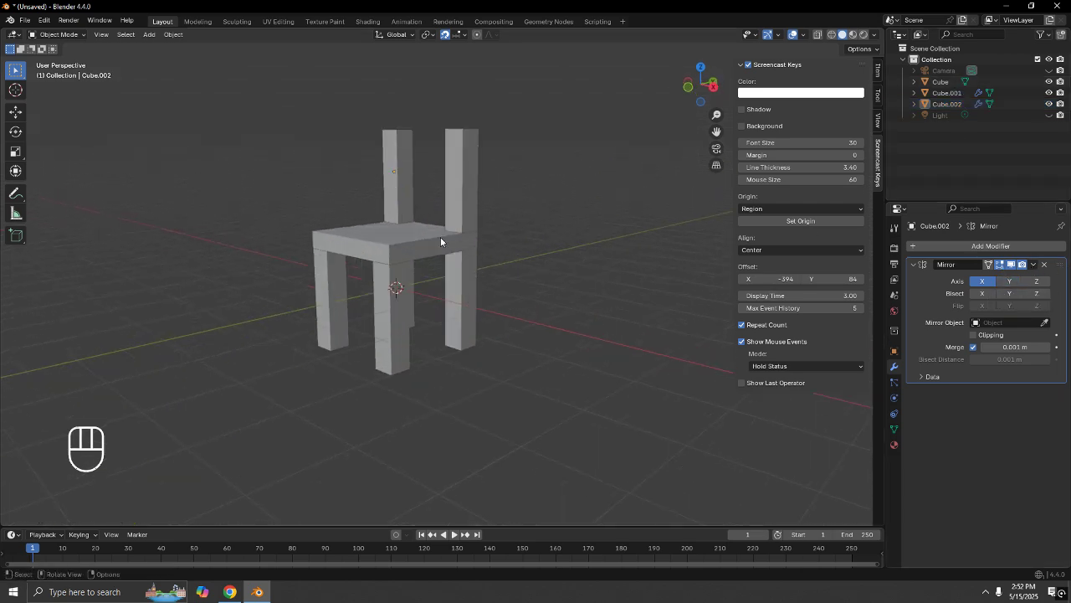
middle_click_drag(441, 241, 485, 266)
middle_click_drag(423, 136, 465, 168)
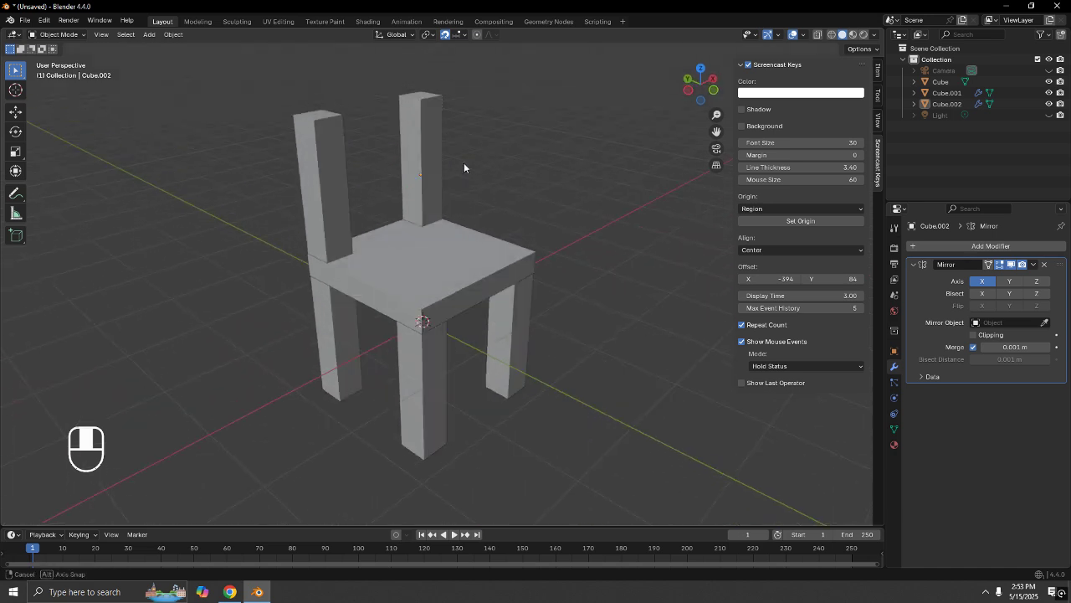
Duplicate the two backrest posts and move the copy about -0.9 m along the X axis.
left_click(413, 152)
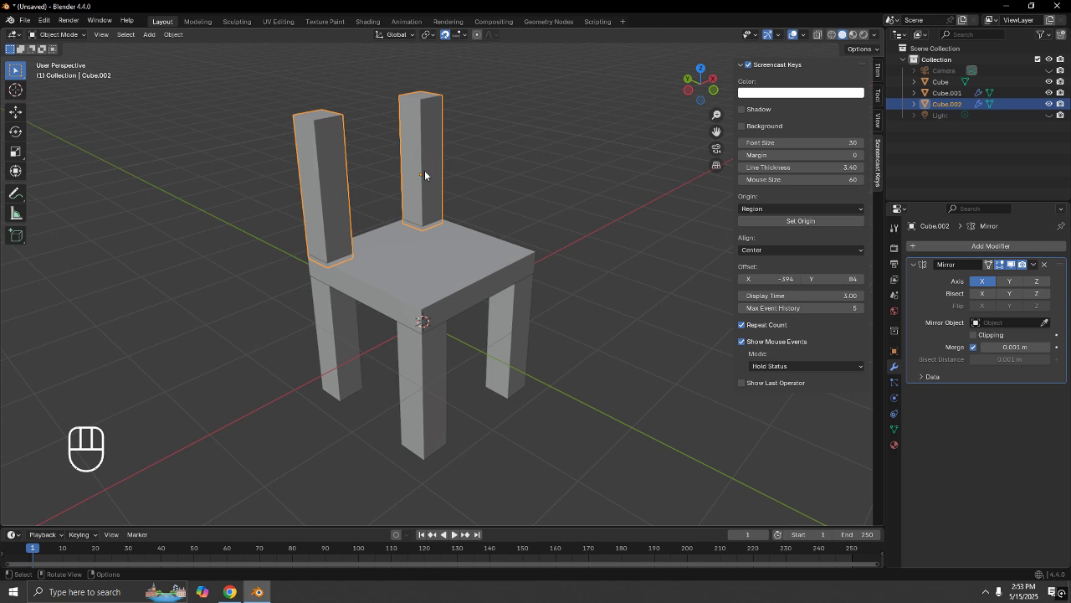
middle_click_drag(558, 166, 535, 228)
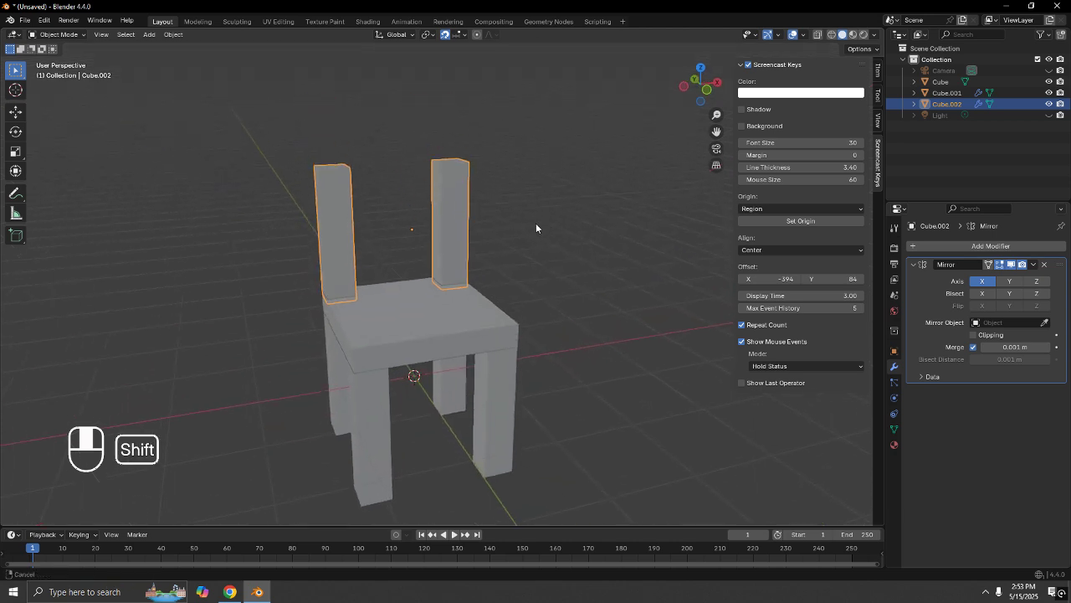
key("KP_1")
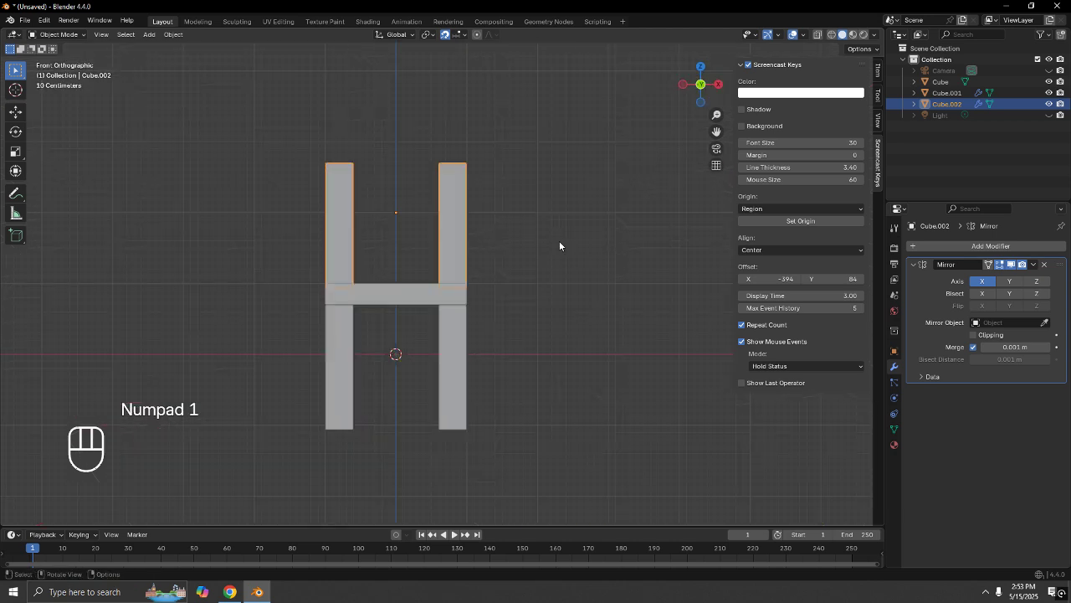
key("shift+d")
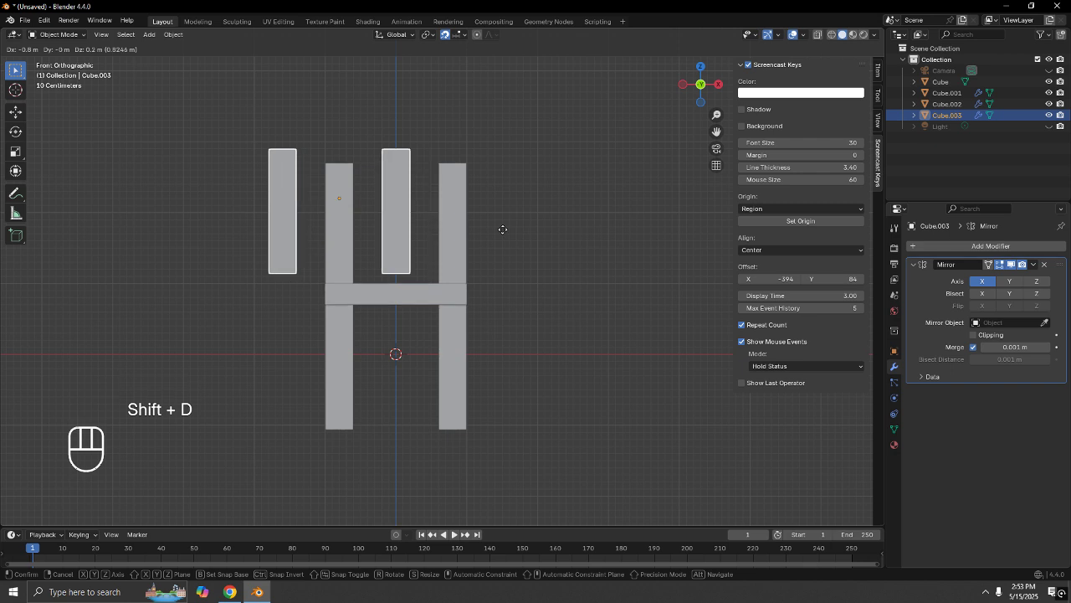
key("y")
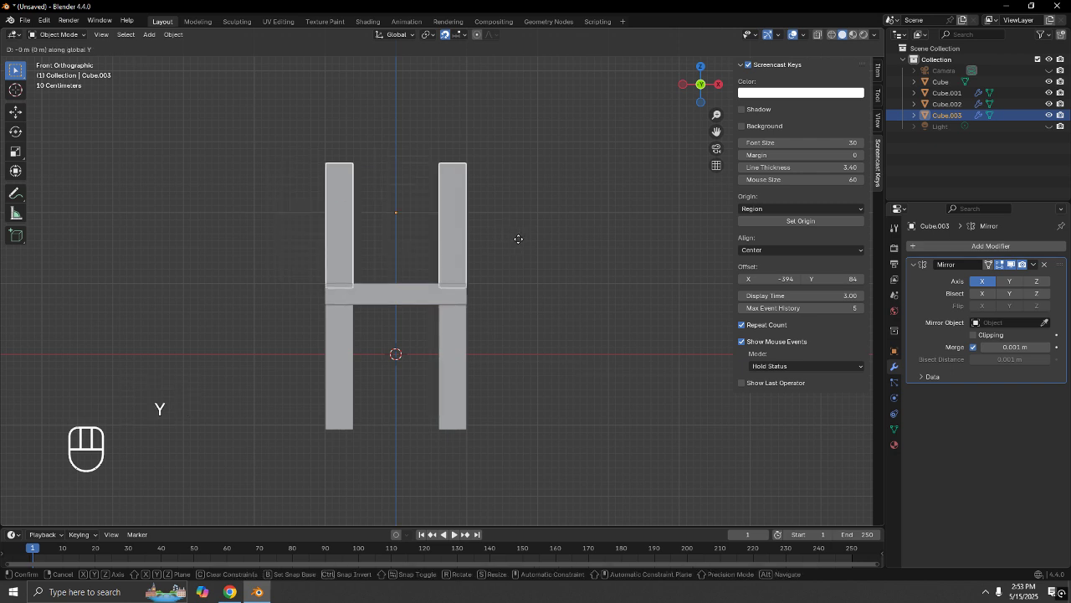
left_click(586, 265)
key("g")
key("x")
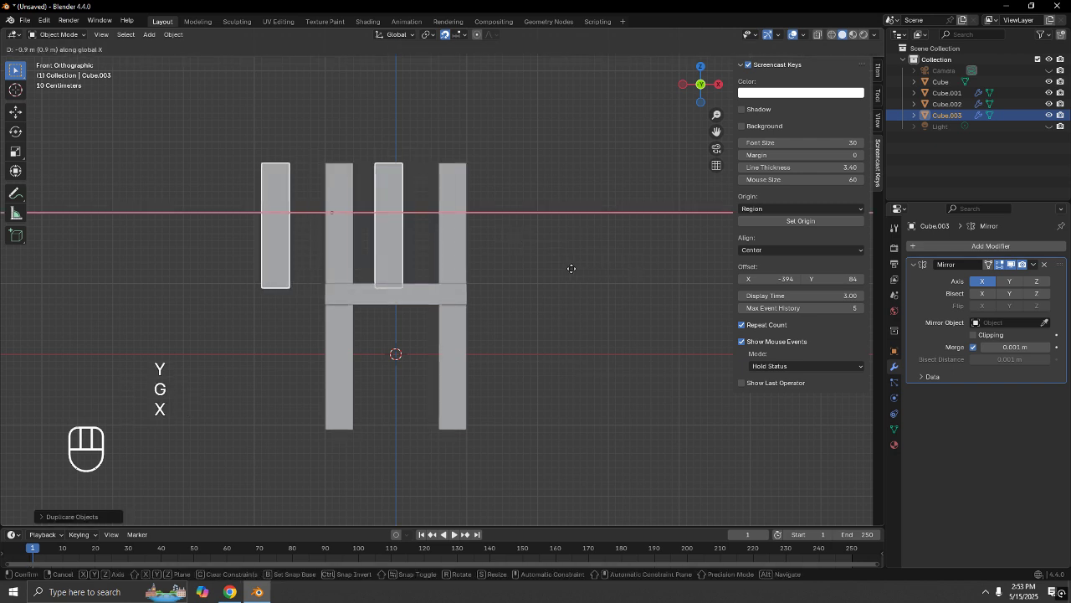
Rotate the copied posts 90 degrees about Y and slide them along X to span the two backrest posts.
key("r")
key("y")
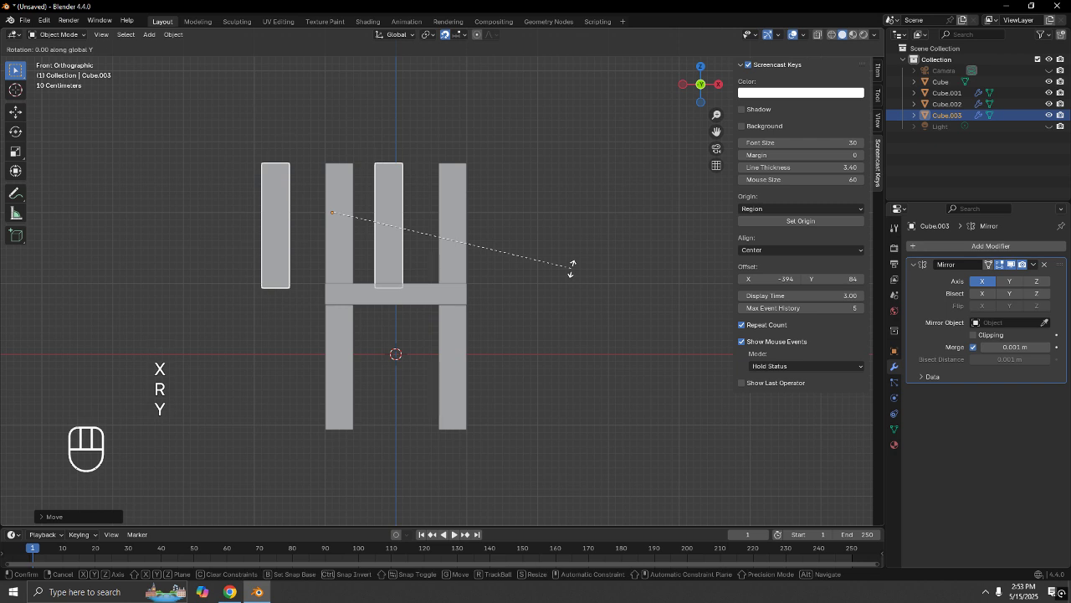
key("KP_9")
key("KP_0")
left_click(570, 267)
key("g")
key("x")
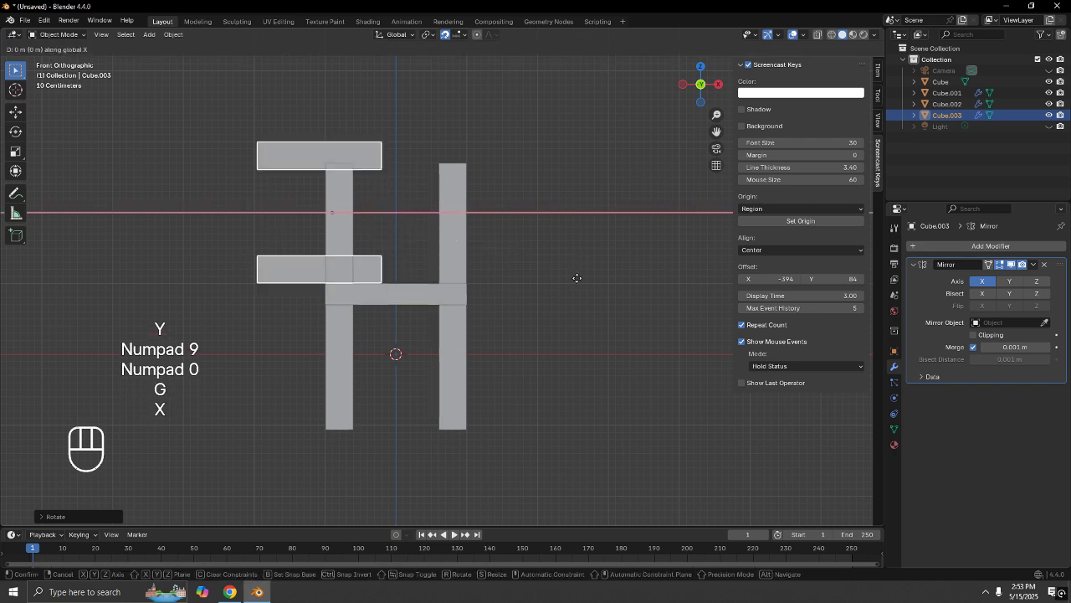
left_click(639, 288)
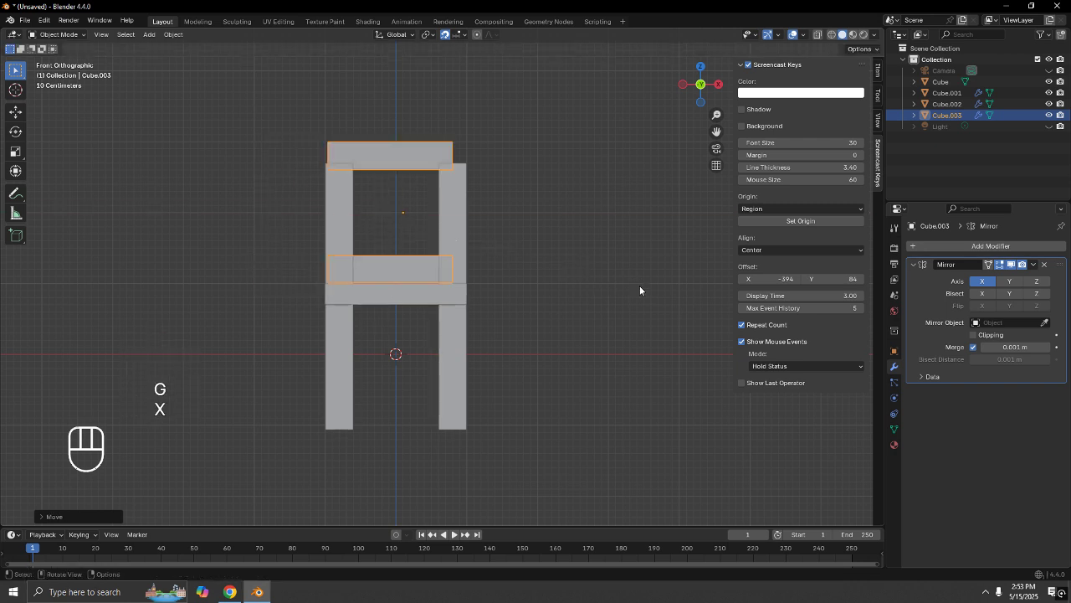
Raise the horizontal copy 1.2 m along Z and remove its Mirror modifier so a single rail is left.
key("g")
key("z")
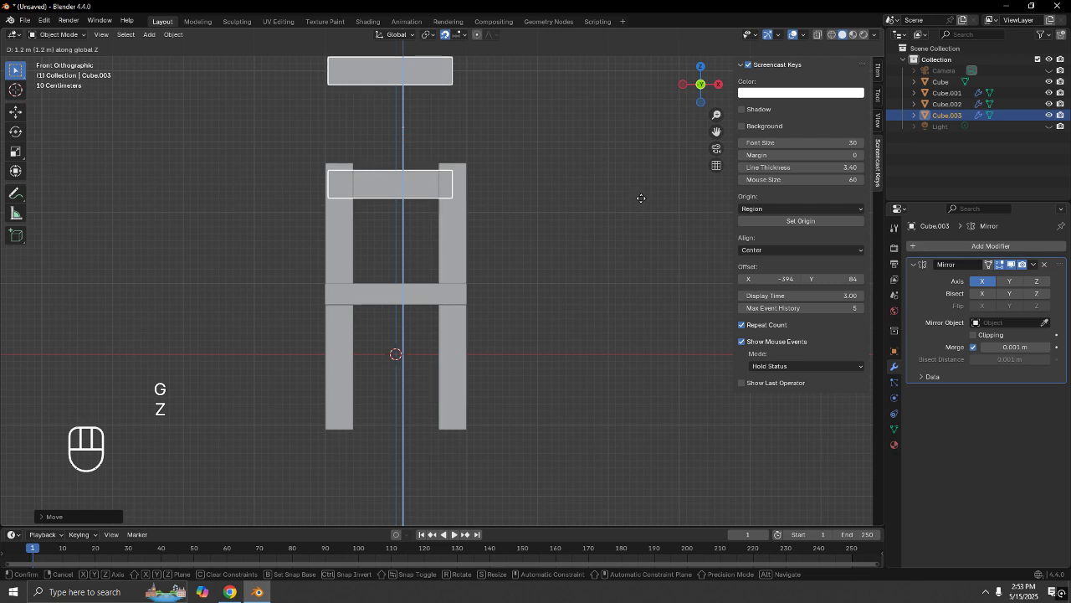
left_click(641, 197)
middle_click_drag(551, 148, 565, 237, "shift")
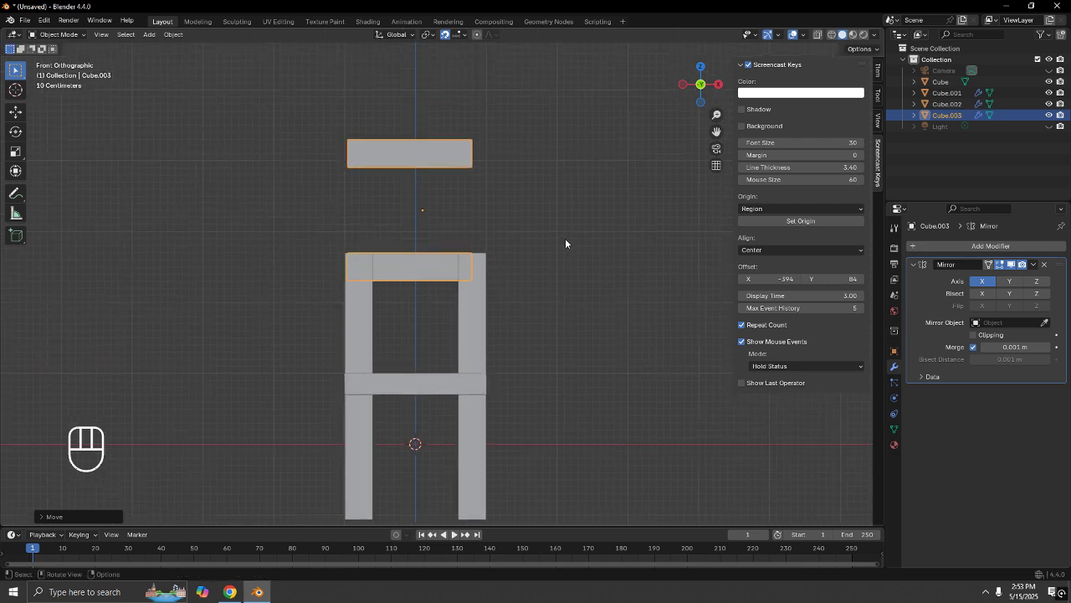
left_click(1044, 265)
Shift the rail slightly along X towards the middle of the backrest and lower it 0.1 m along Z.
scroll(560, 240, "up", 5)
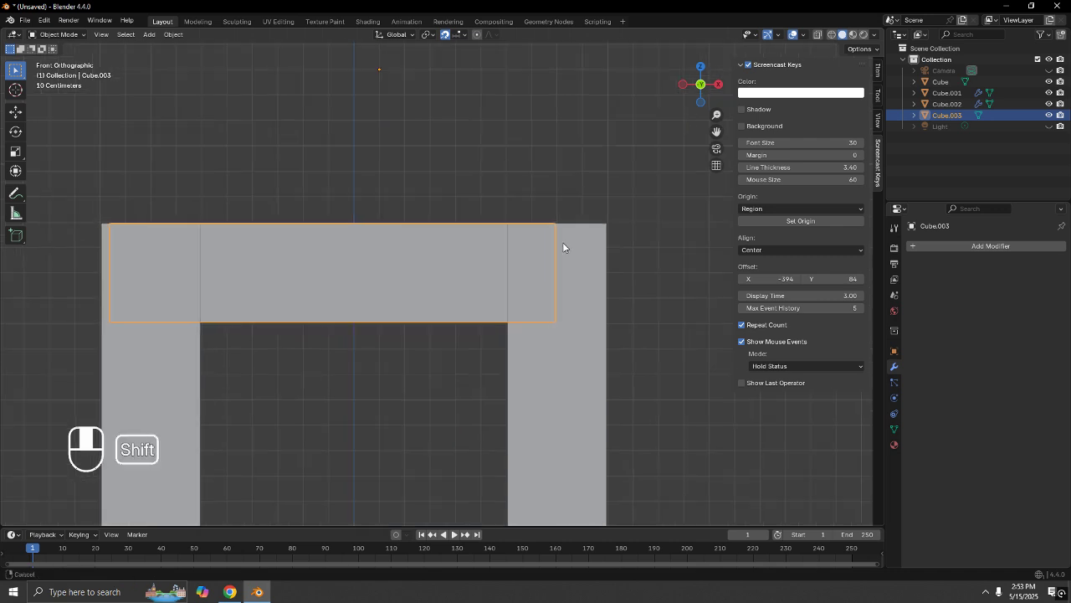
scroll(603, 234, "down", 4)
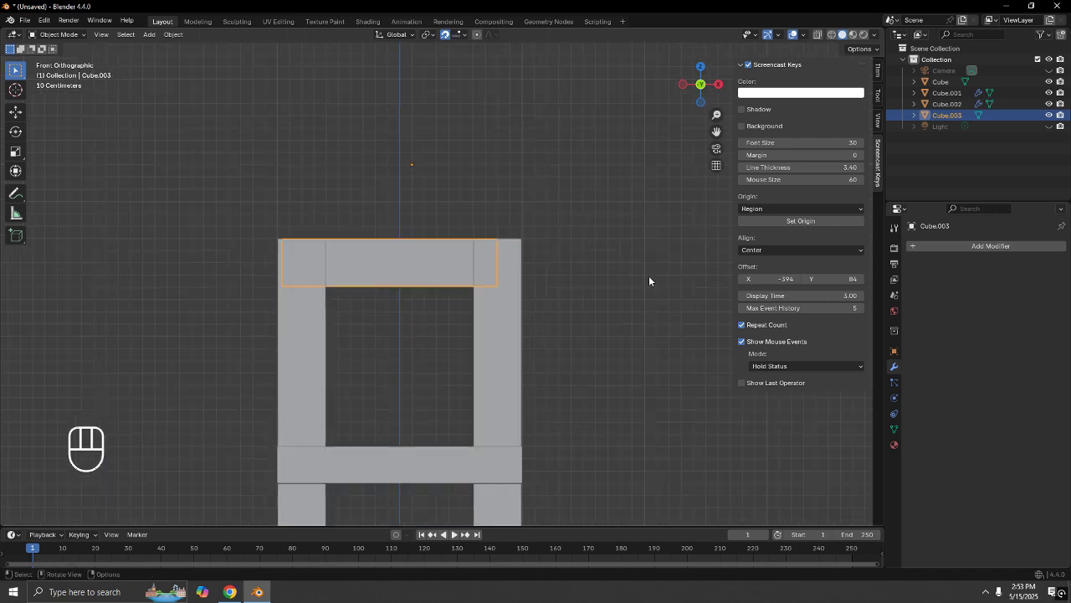
key("g")
key("x")
left_click(665, 276)
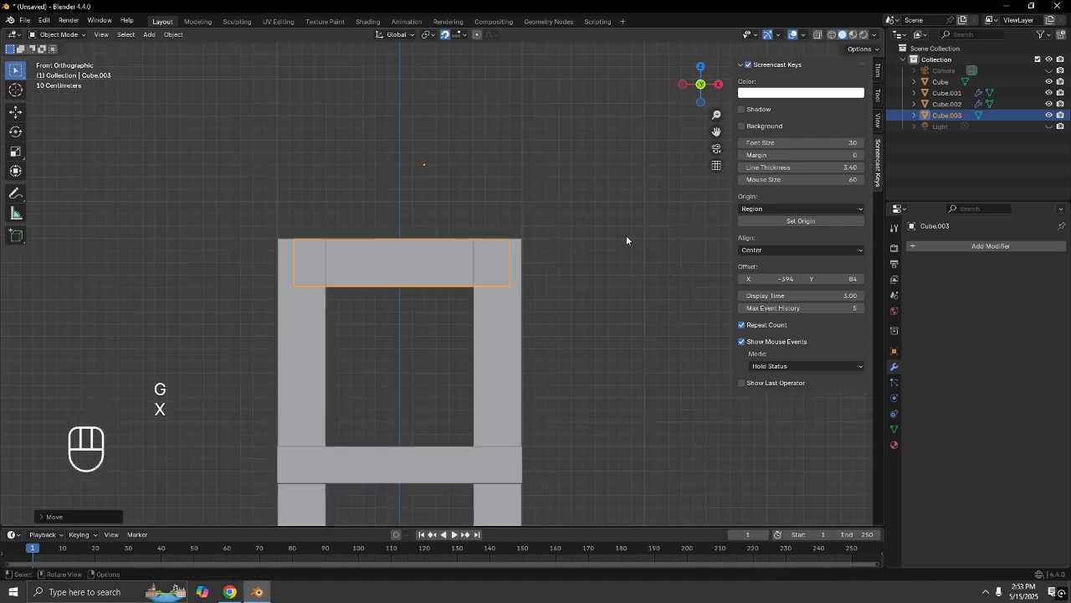
key("g")
key("z")
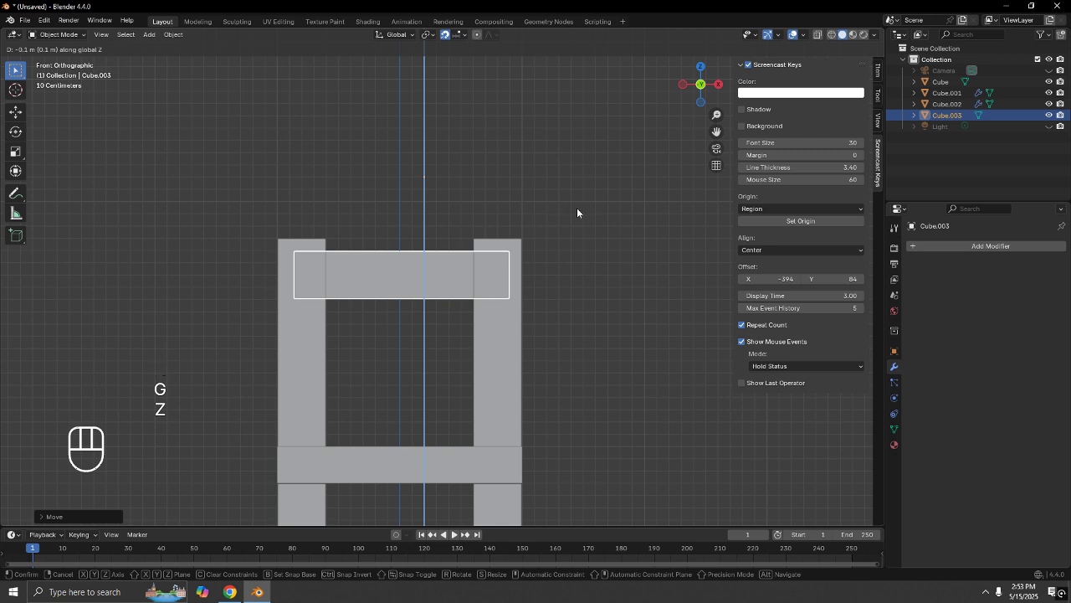
left_click(577, 209)
key("s")
key("x")
right_click(577, 280)
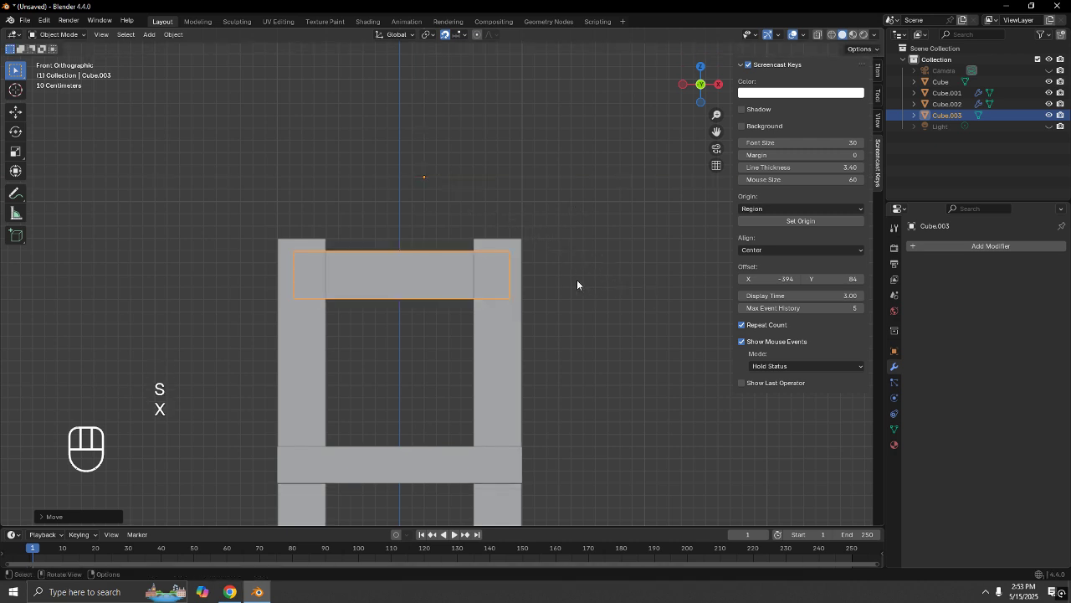
Set the rail's origin to its geometry and shorten the rail along X until its ends just overlap both posts.
right_click(373, 267)
mouse_move(374, 268)
left_click(457, 279)
key("s")
key("x")
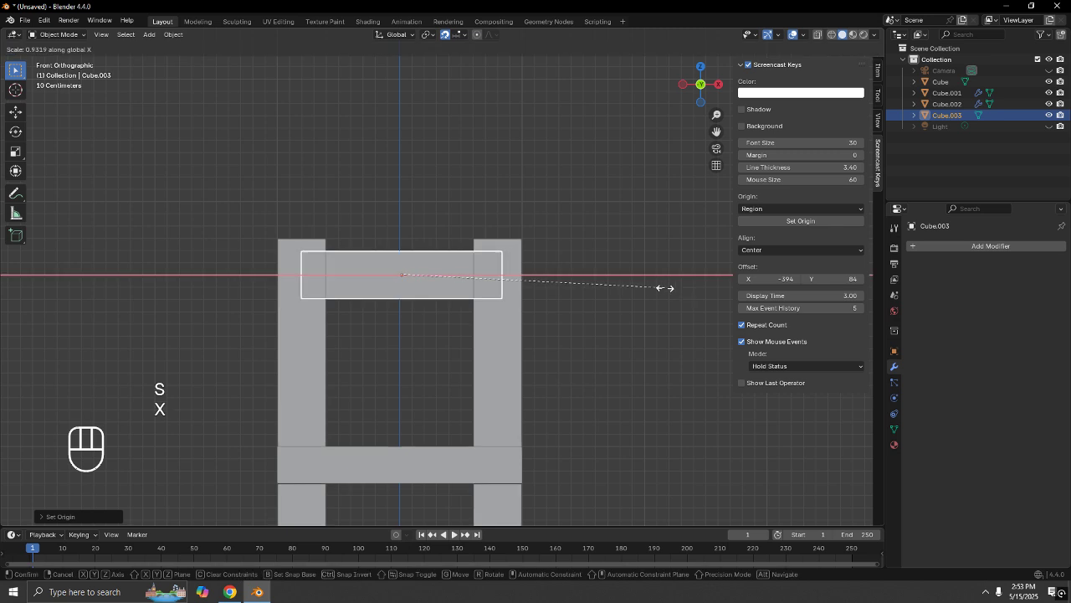
left_click(611, 280)
scroll(469, 274, "up", 4)
middle_click_drag(493, 268, 508, 313, "shift")
key("g")
key("x")
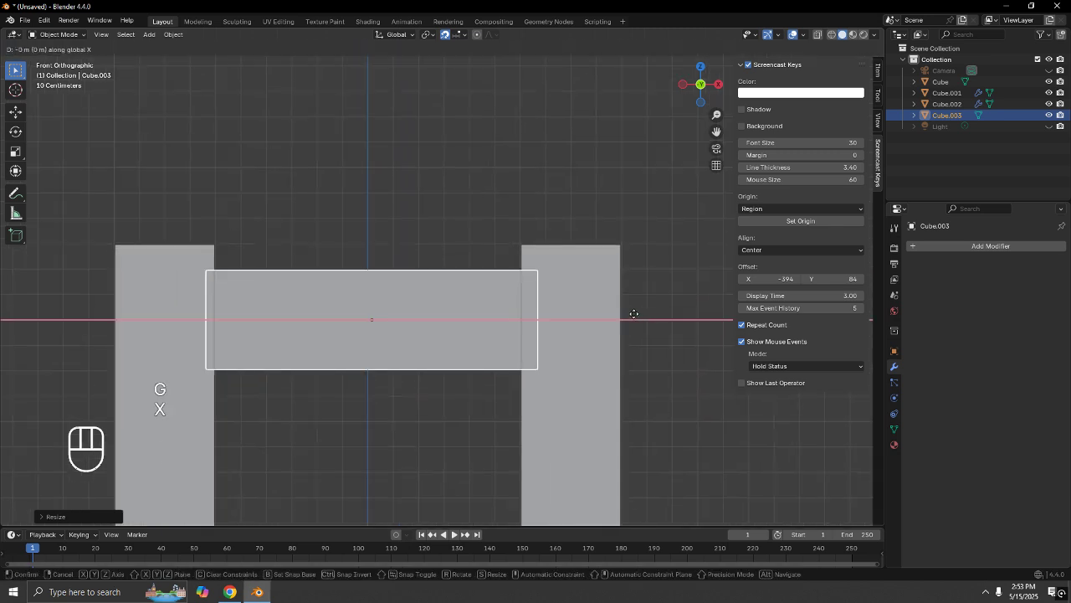
left_click(618, 264)
Turn off snapping and nudge the backrest rail along negative X so it sits centred between the two posts.
scroll(581, 269, "down", 3)
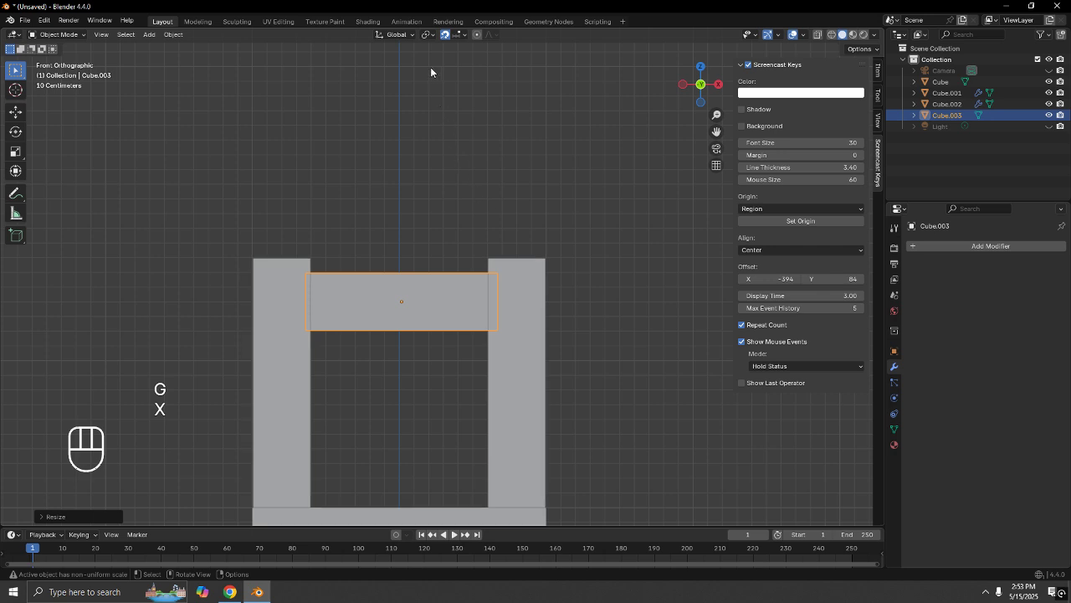
left_click(444, 35)
scroll(616, 273, "up", 3)
key("g")
key("x")
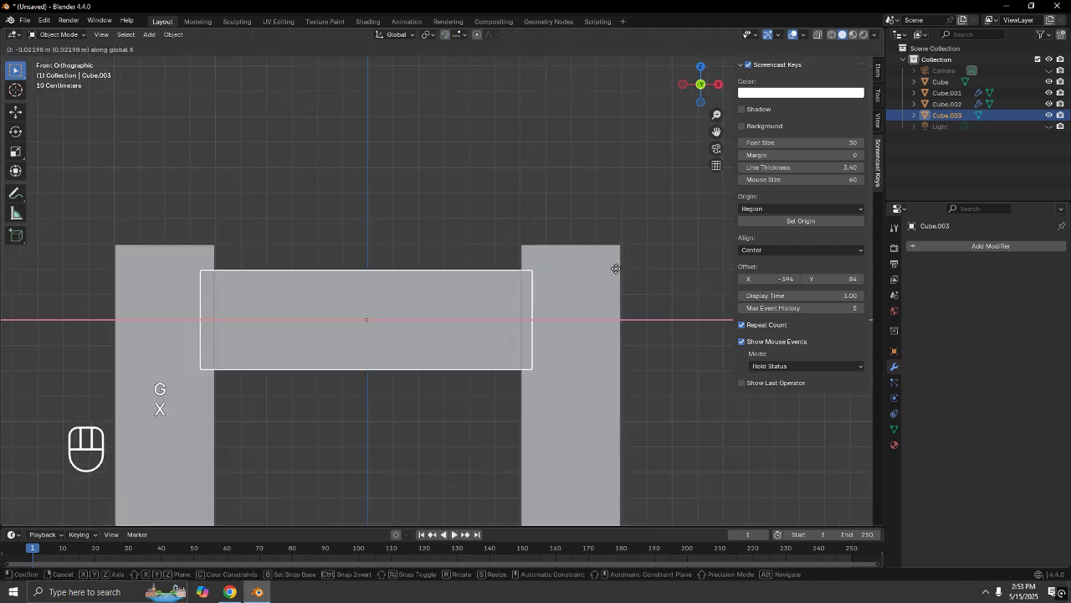
Raise the backrest rail about 0.07 m along Z to sit just below the tops of the posts.
key("g")
key("z")
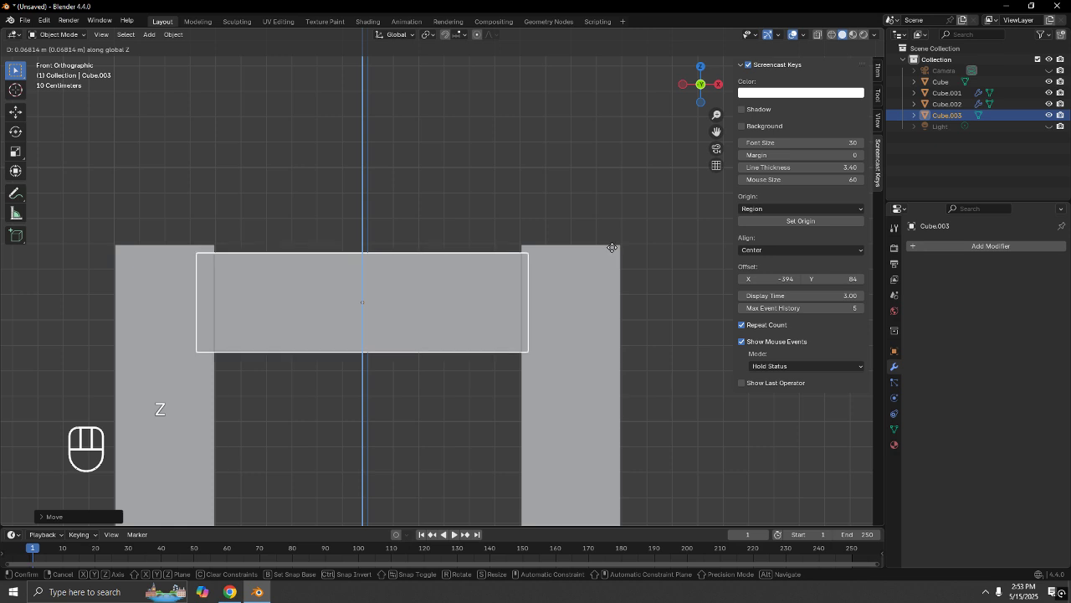
left_click(612, 248)
left_click(581, 146)
scroll(581, 146, "down", 4)
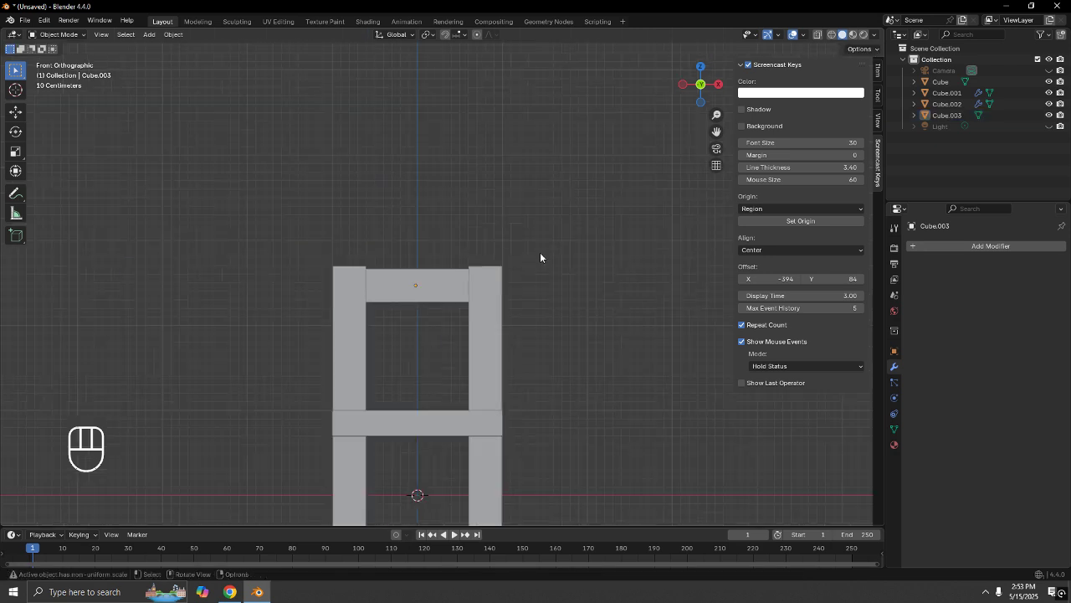
Scale the backrest rail to about 0.97 along Y so it is slightly thinner than the posts.
middle_click_drag(540, 252, 532, 316)
scroll(523, 316, "up", 8)
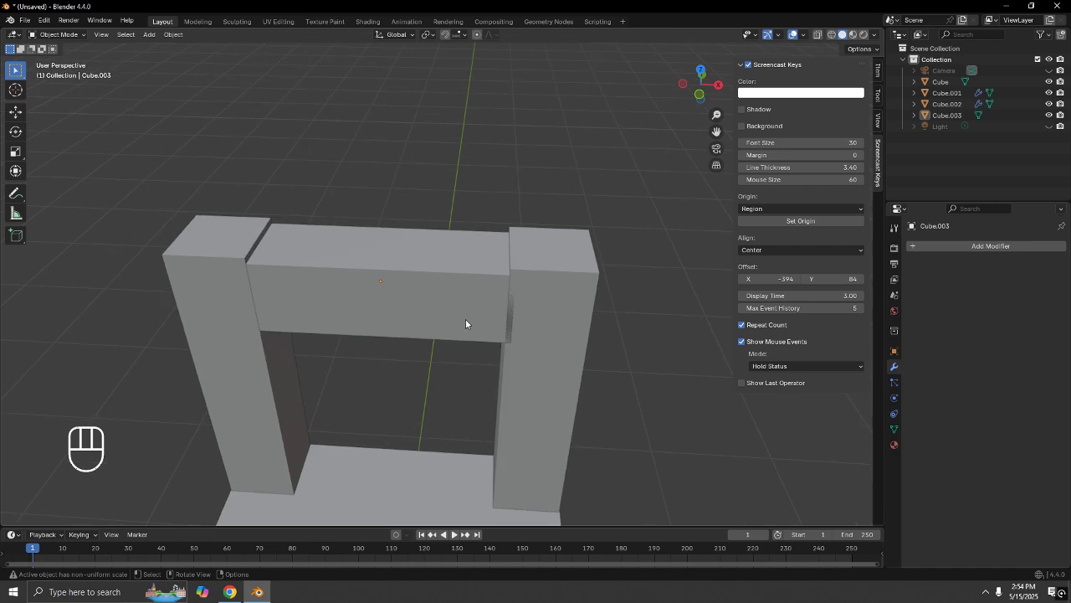
middle_click_drag(466, 323, 530, 308)
left_click(442, 312)
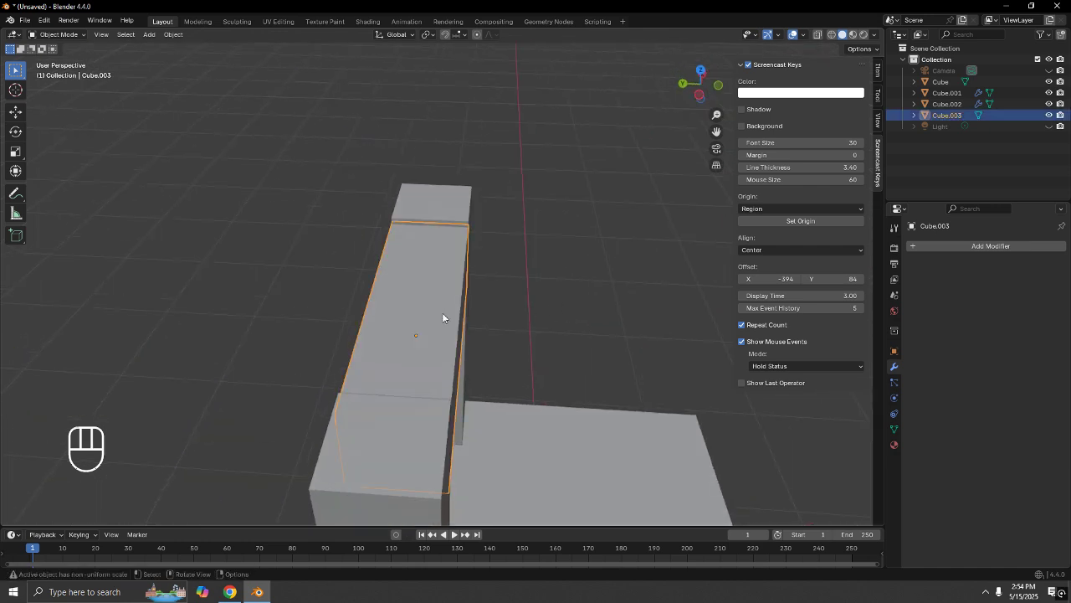
middle_click_drag(442, 312, 419, 303)
key("KP_7")
scroll(421, 301, "up", 4)
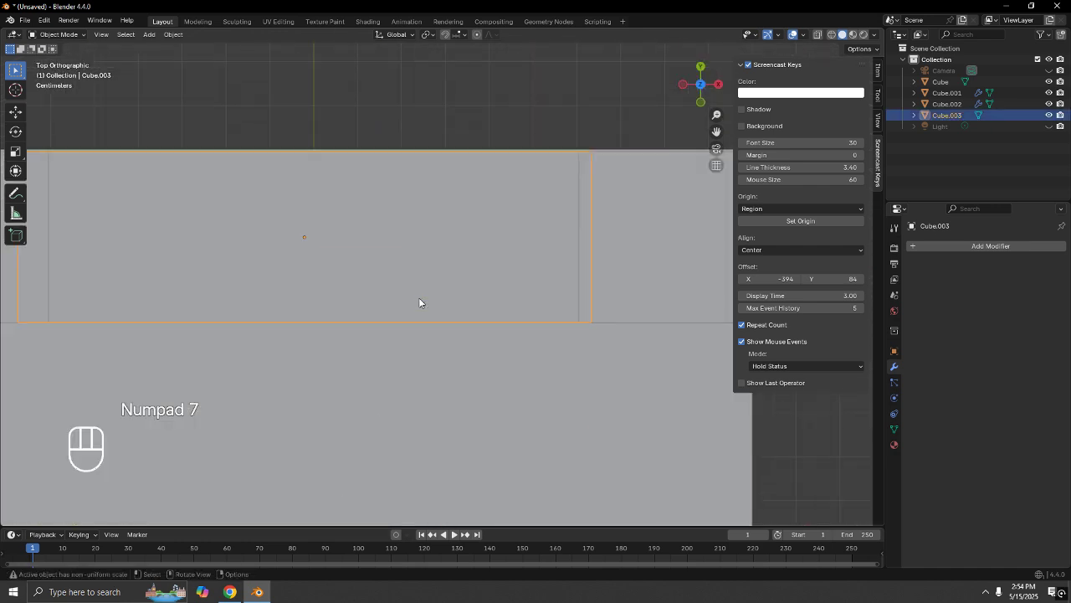
scroll(514, 240, "up", 2, "shift")
scroll(515, 240, "up", 1, "shift")
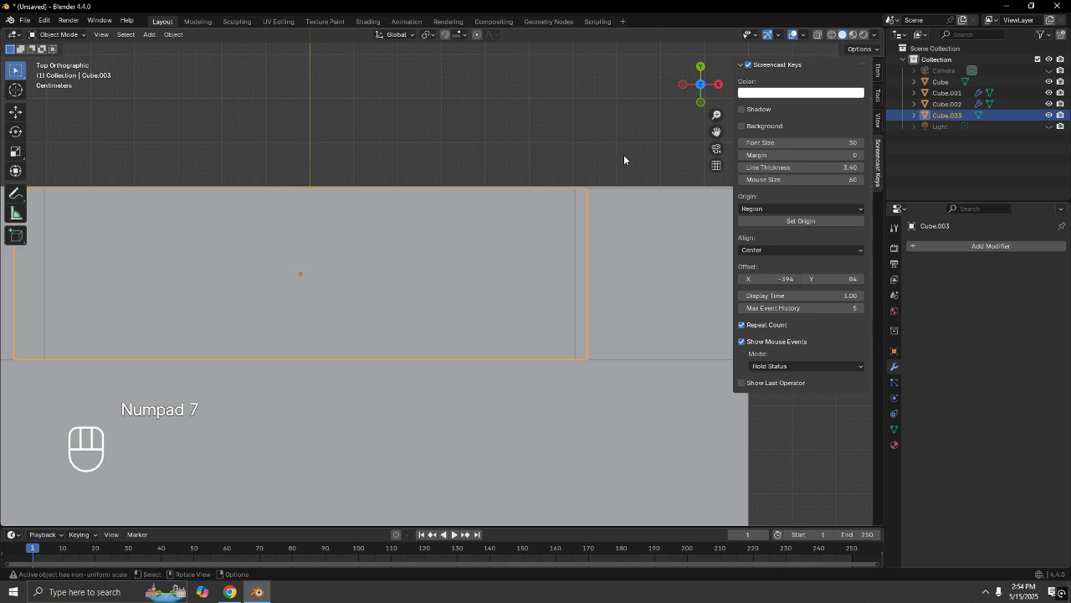
key("s")
key("y")
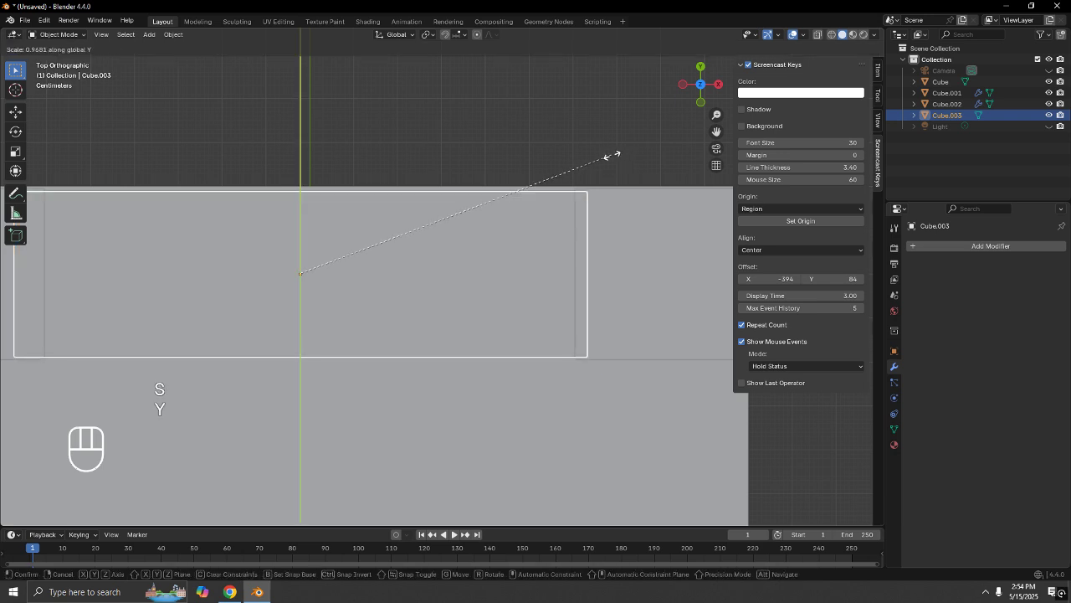
left_click(612, 155)
left_click(596, 109)
Duplicate the backrest rail and lower the copy about 0.66 m along Z between the posts.
middle_click_drag(595, 110, 442, 219)
left_click(465, 314)
left_click(440, 307)
key("KP_1")
scroll(466, 231, "up", 2)
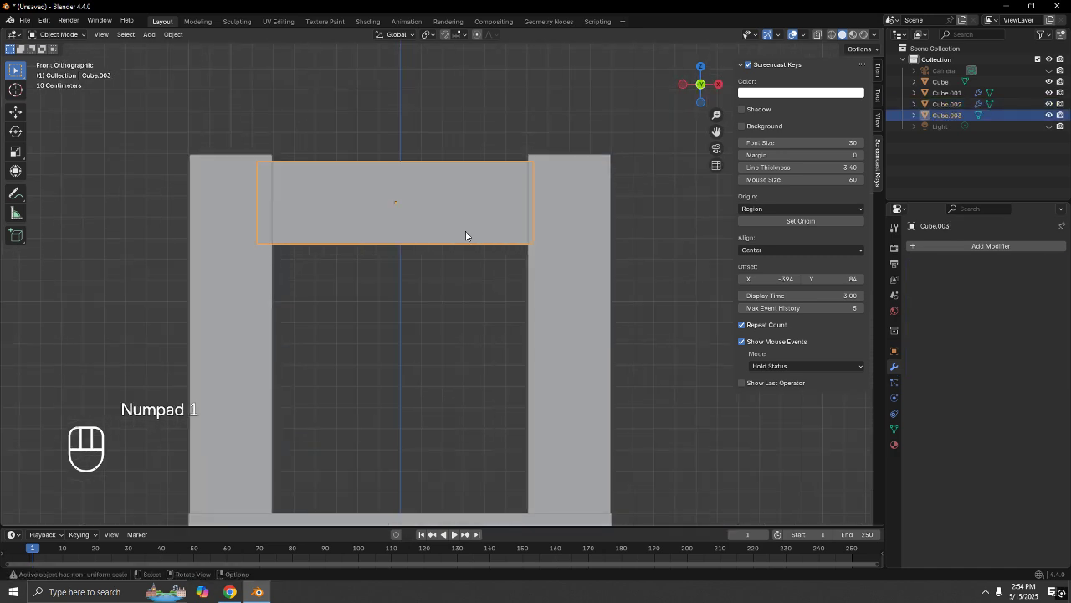
key("shift+d")
key("z")
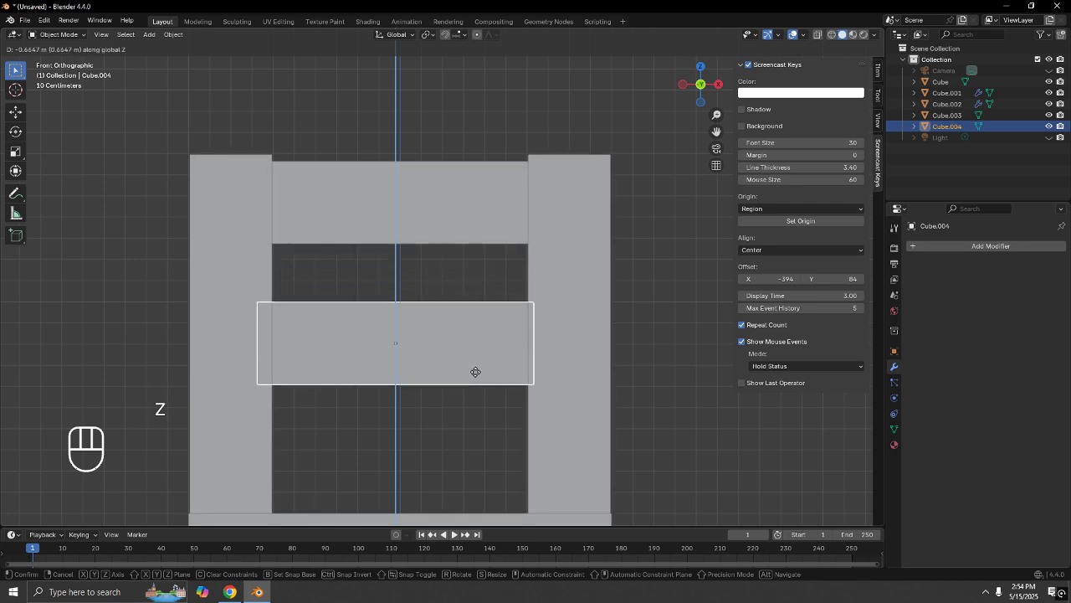
left_click(475, 371)
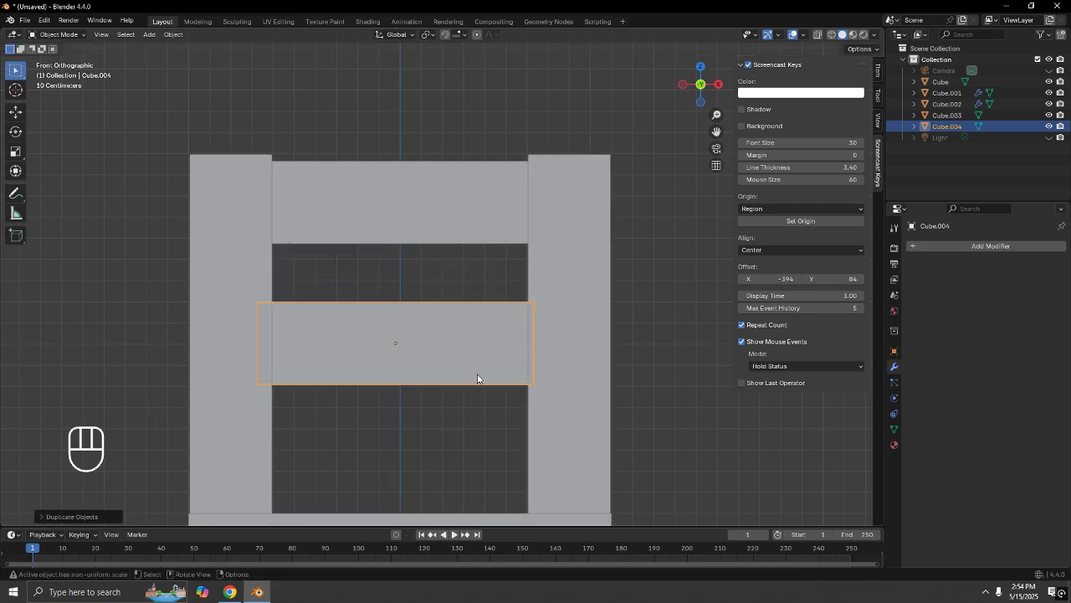
Hide the sidebar and examine the chair's backrest, seat and legs from several angles.
left_click(674, 289)
scroll(634, 307, "down", 4)
key("b")
right_click(620, 301)
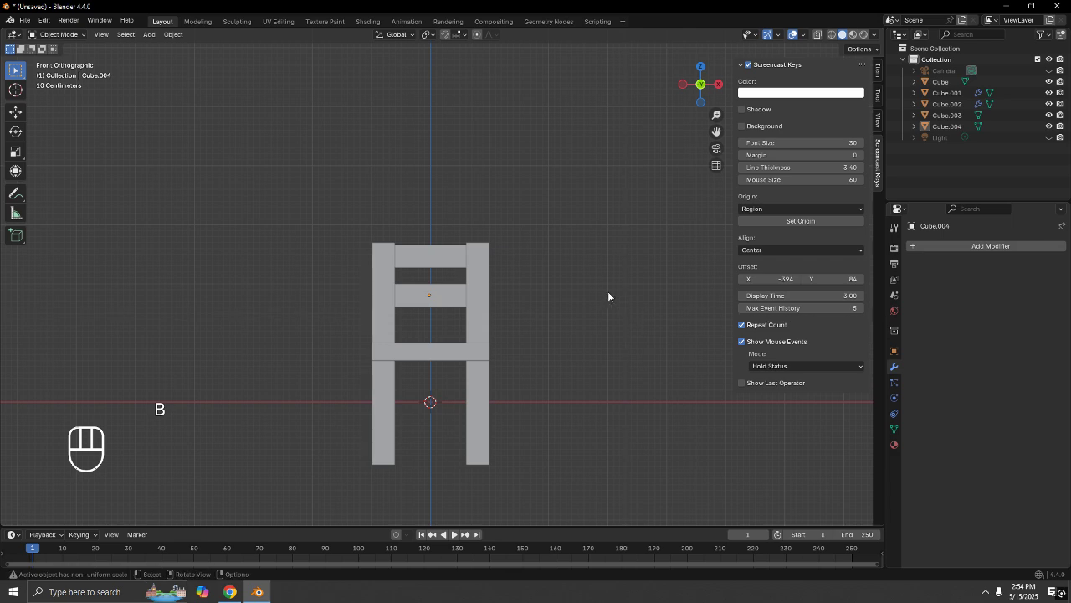
key("n")
middle_click_drag(638, 279, 584, 342)
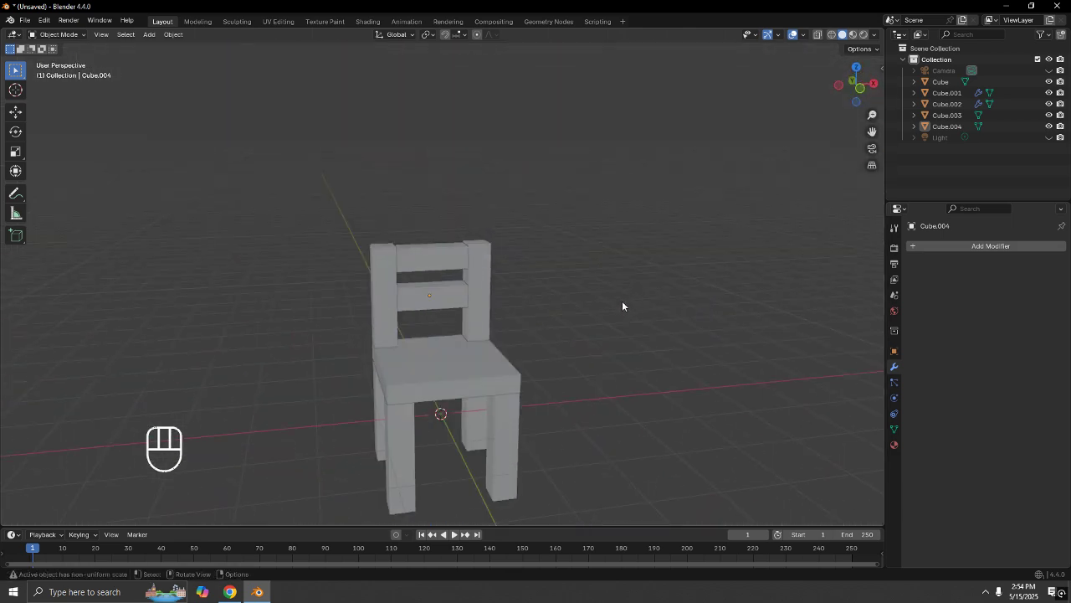
middle_click_drag(580, 368, 357, 414)
middle_click_drag(493, 342, 395, 305)
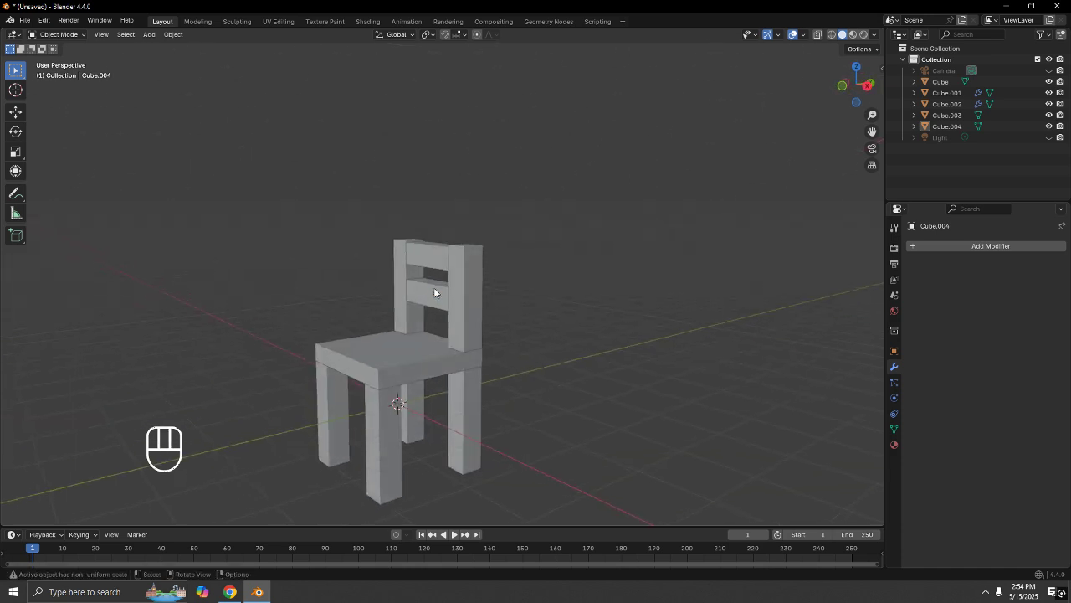
left_click(459, 419)
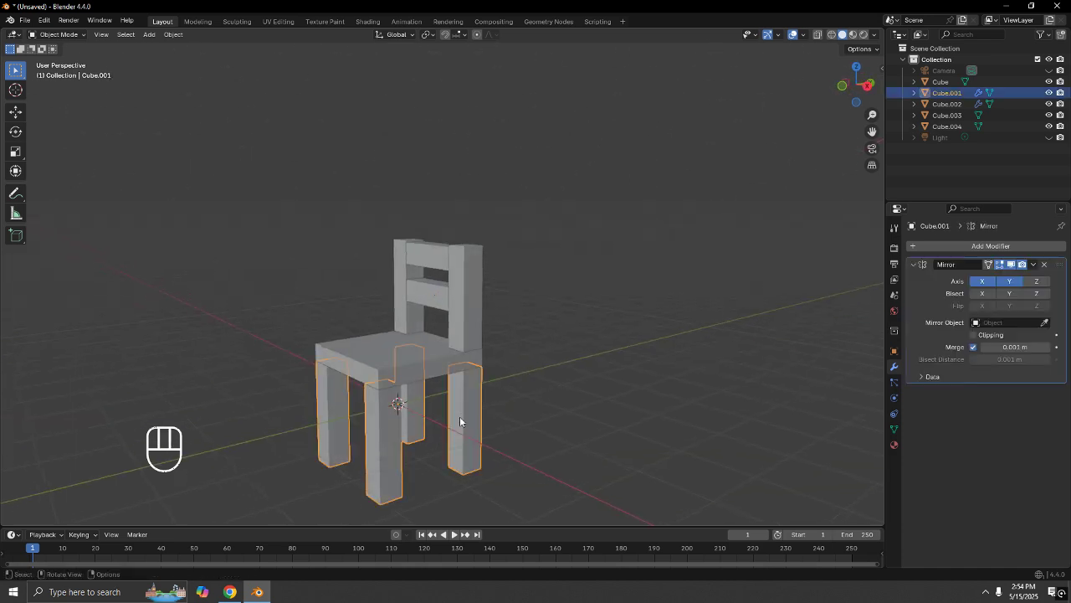
middle_click_drag(459, 416, 394, 328)
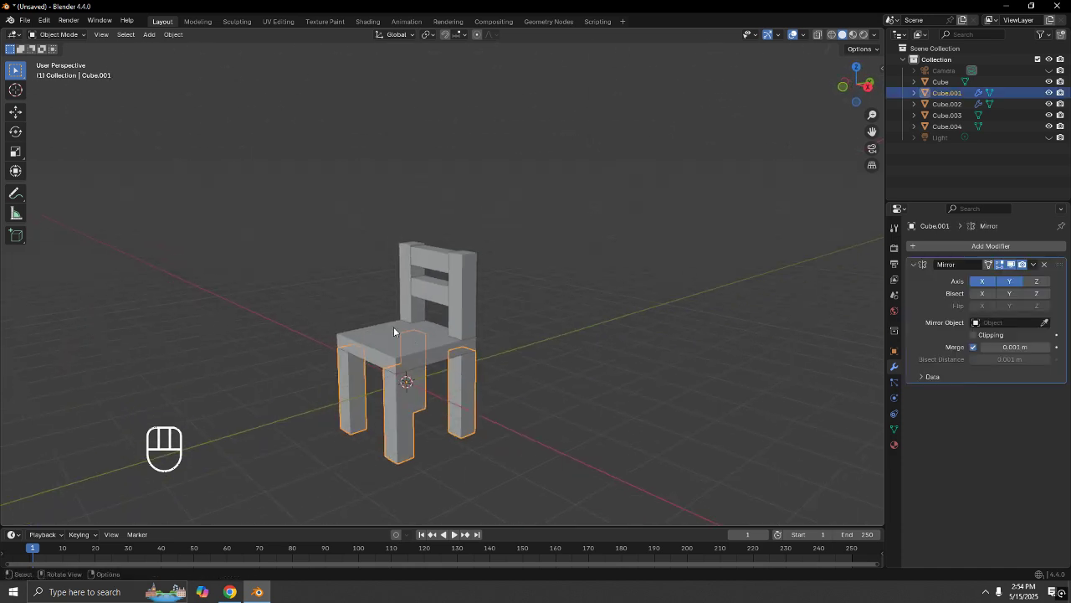
Duplicate the lower backrest rail and move the copy about 1.8 m down along Z between the rear legs.
left_click(431, 299)
key("KP_1")
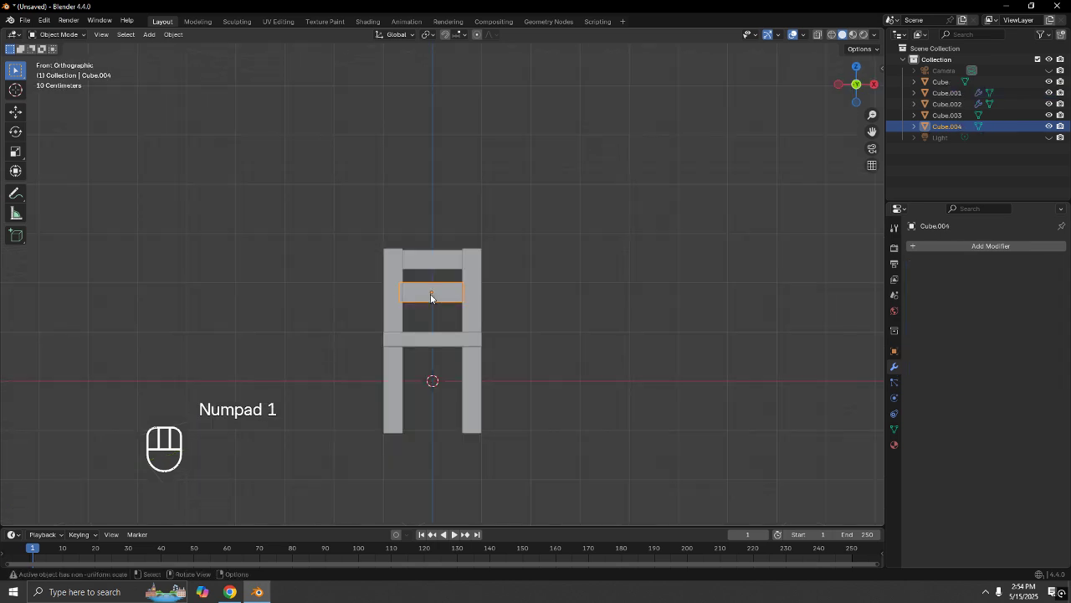
scroll(431, 299, "up", 3)
scroll(440, 257, "down", 2, "shift")
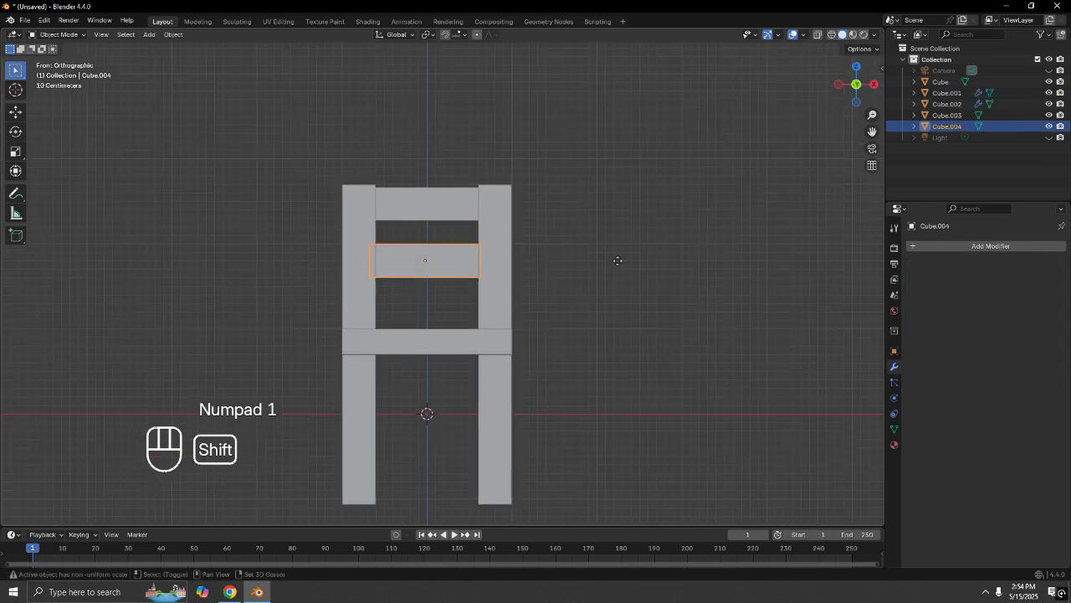
key("shift+d")
key("z")
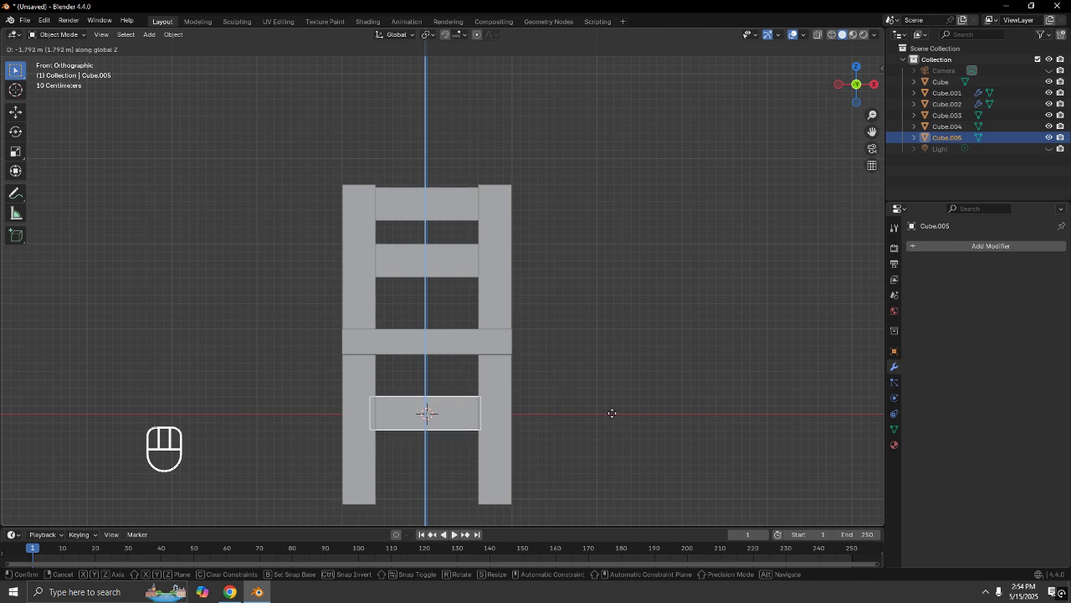
left_click(612, 413)
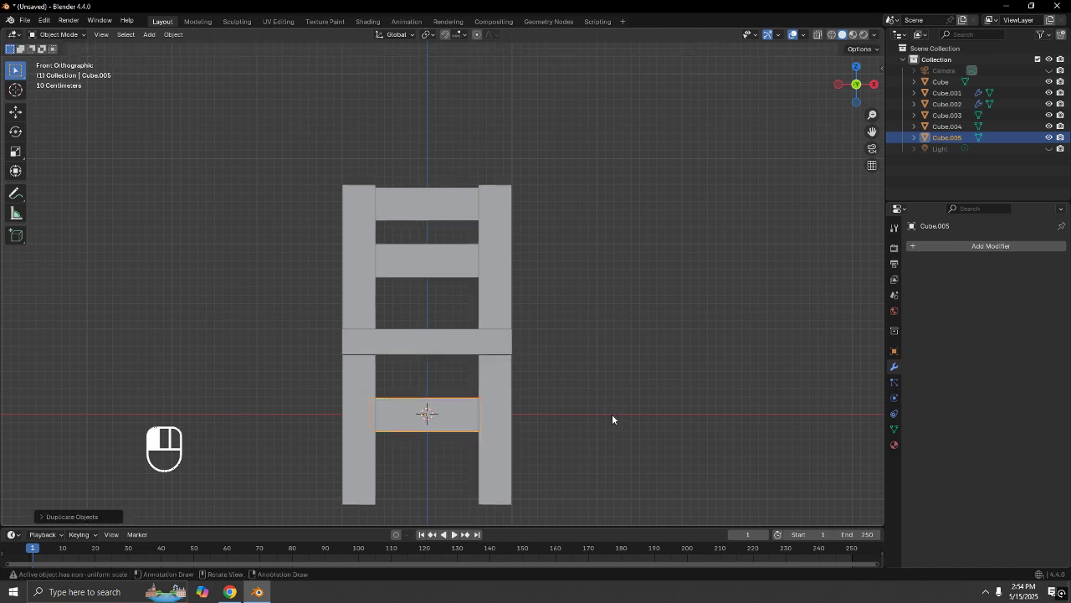
Rotate the copied rail between the rear legs 90 degrees about Z so it runs front to back.
middle_click_drag(612, 414, 481, 412)
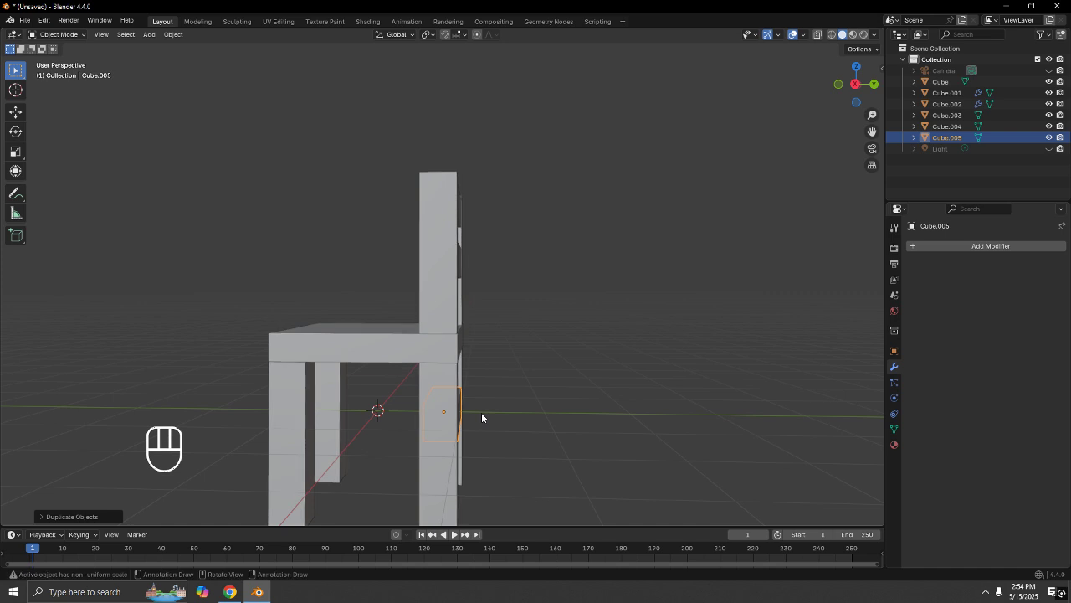
key("KP_1")
key("KP_3")
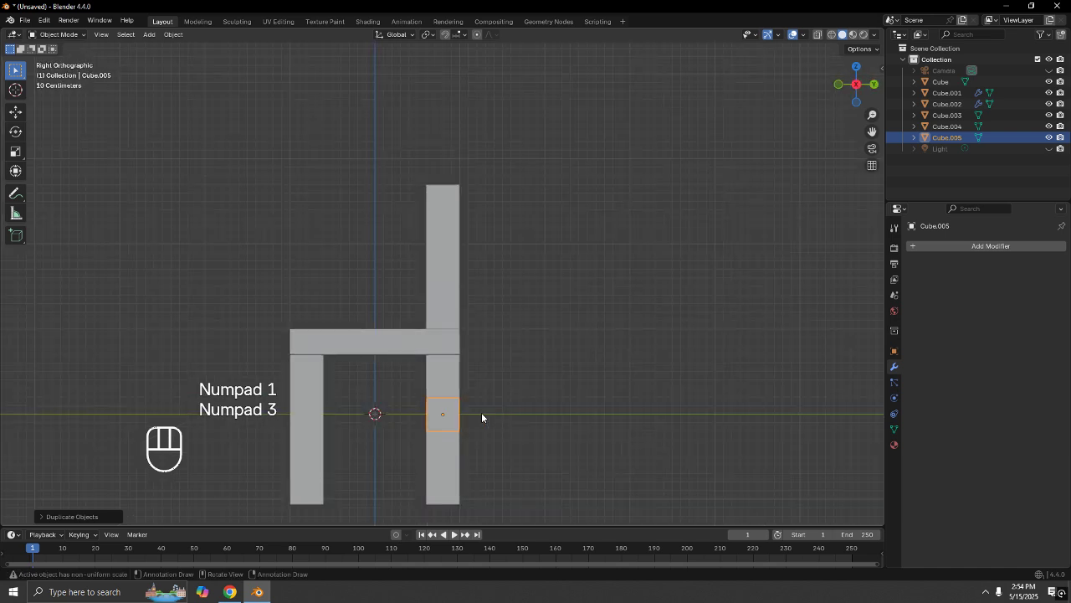
key("r")
key("z")
key("KP_9")
key("KP_0")
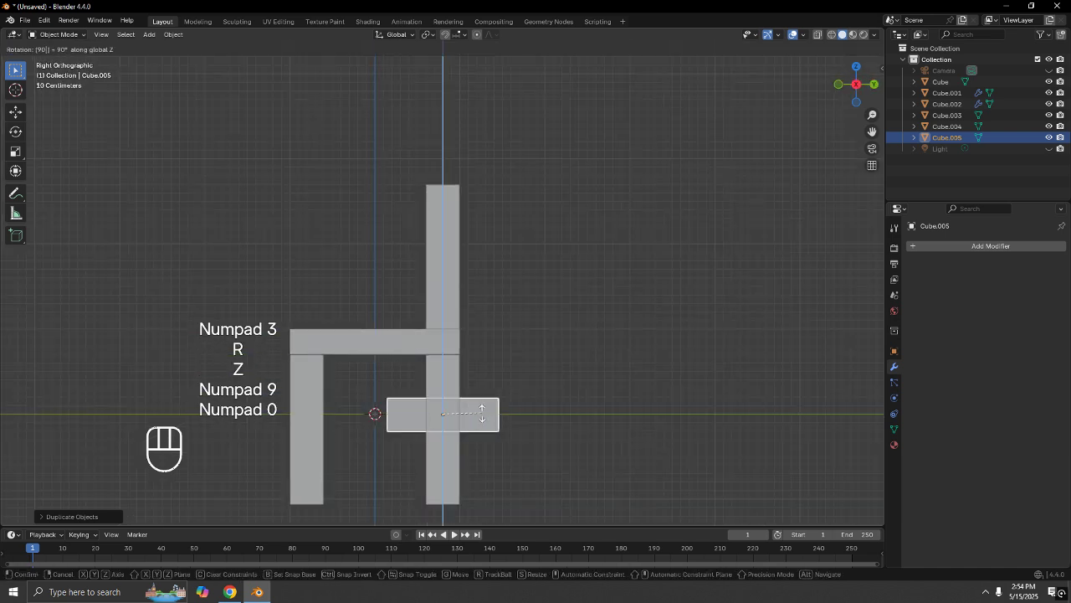
left_click(481, 413)
Move the rotated rail about 0.8 m along negative Y to bridge the front and rear legs, and lower it slightly along Z.
middle_click_drag(481, 410, 527, 440)
key("KP_1")
key("KP_3")
scroll(527, 439, "up", 5)
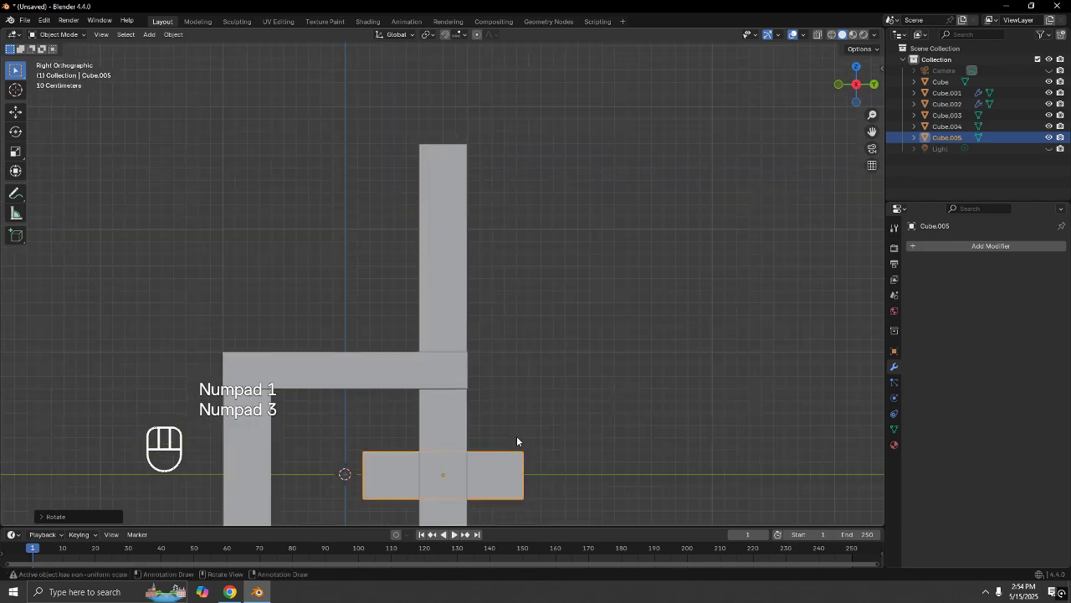
key("g")
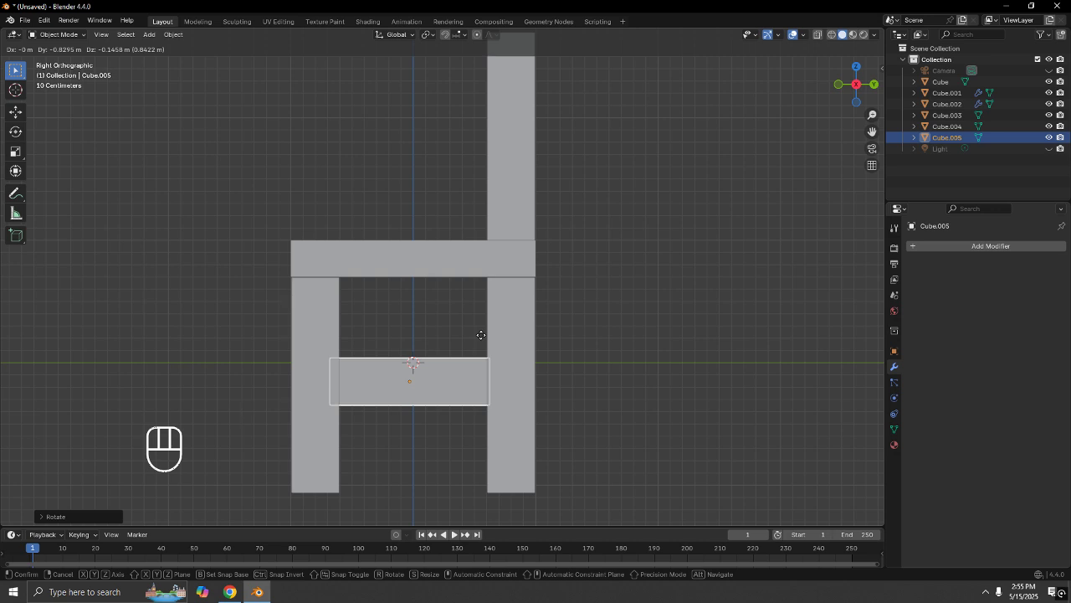
left_click(483, 338)
key("g")
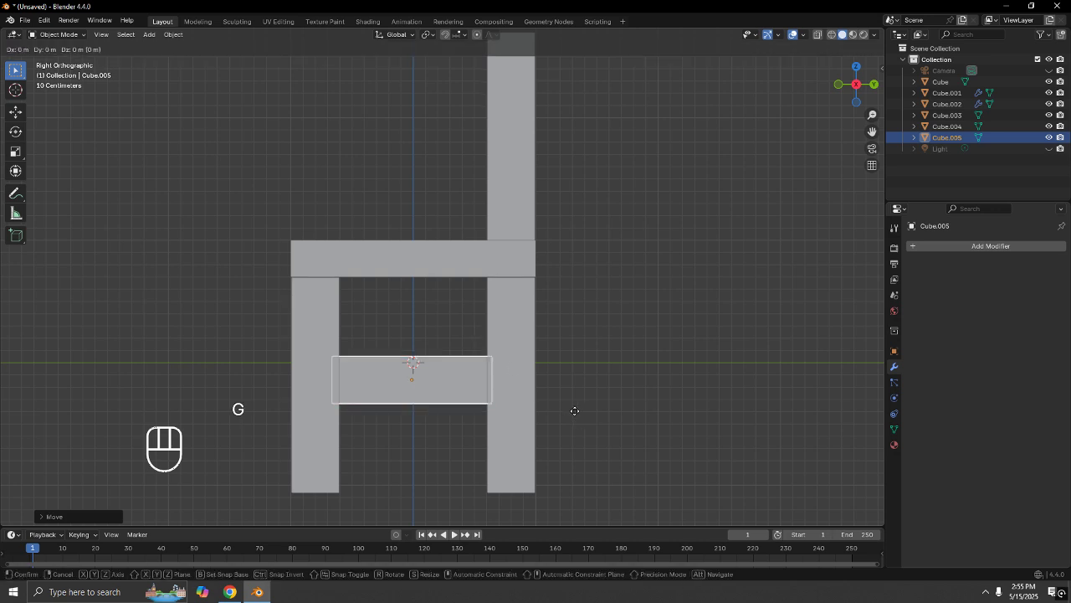
key("z")
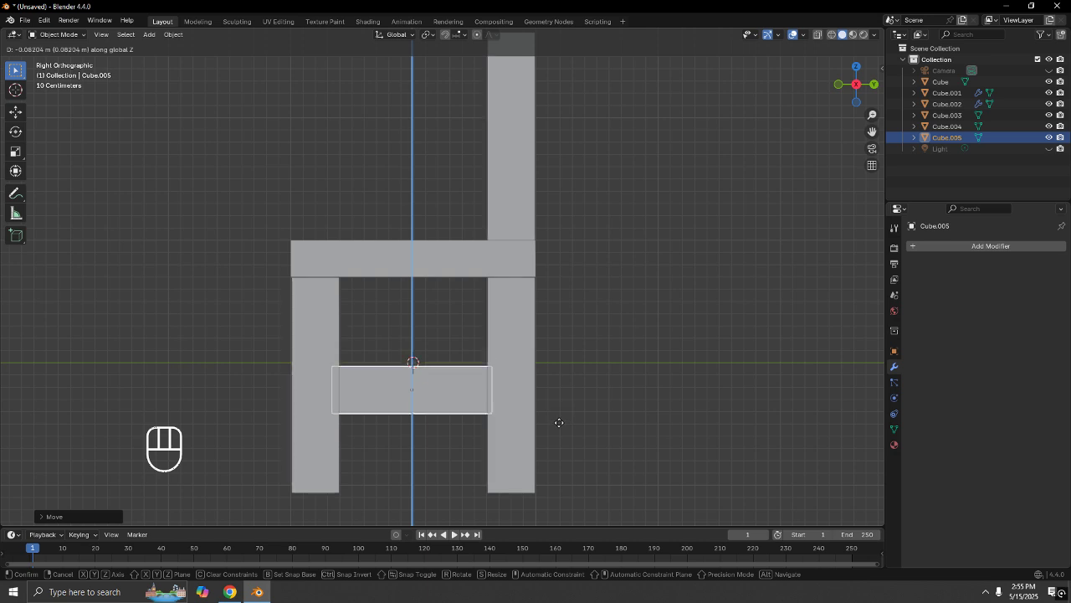
left_click(557, 416)
Slide the front-to-back rail along negative X until it lines up with the legs on that side.
middle_click_drag(557, 416, 421, 463)
key("KP_1")
scroll(421, 460, "up", 5)
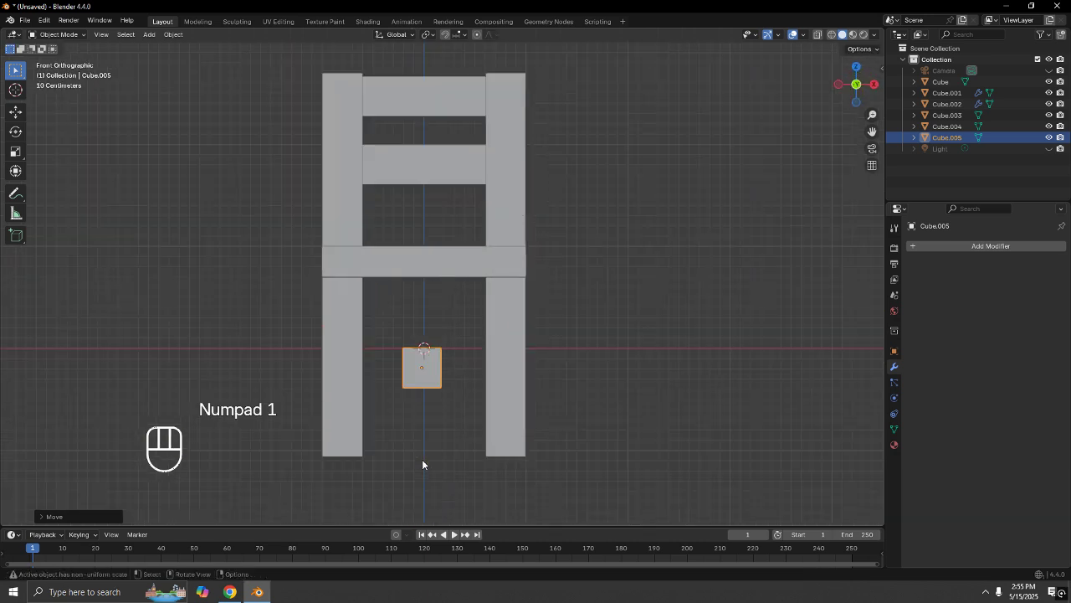
key("g")
key("x")
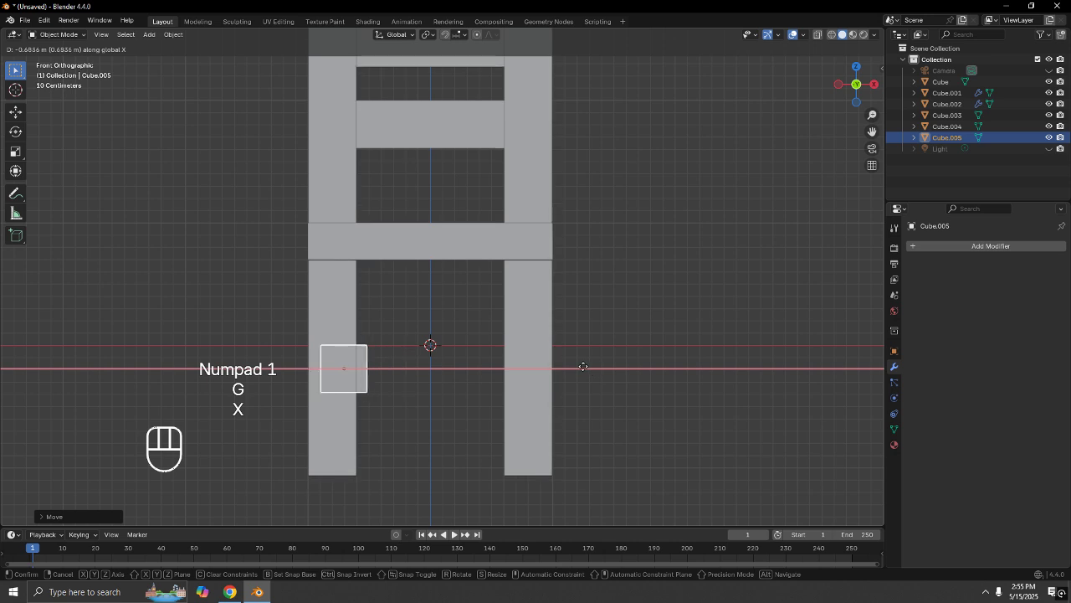
left_click(575, 360)
scroll(440, 395, "up", 4)
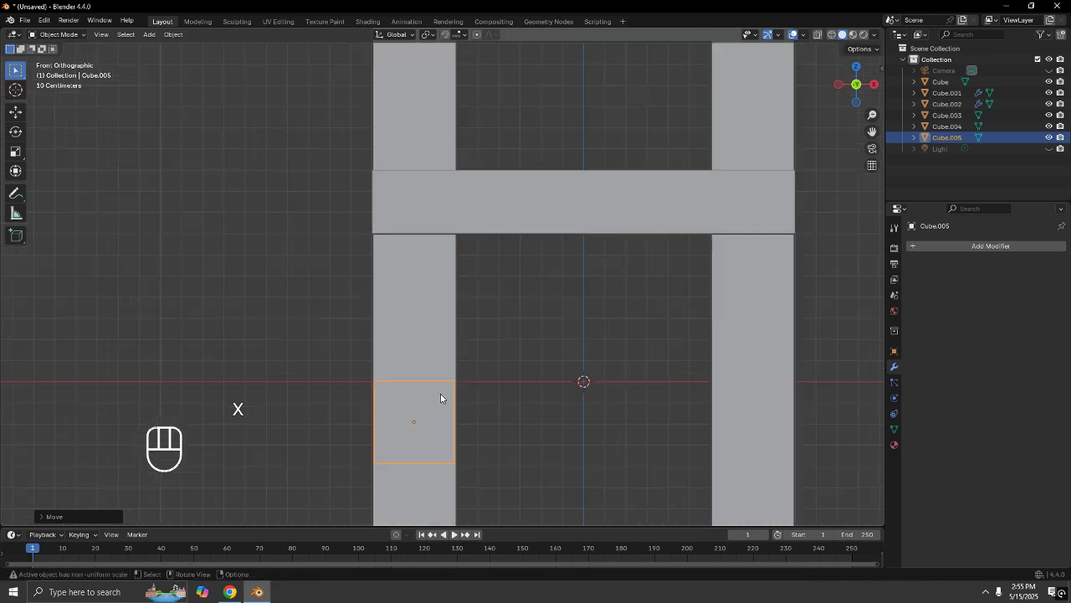
middle_click_drag(442, 395, 469, 242, "shift")
scroll(544, 303, "up", 2)
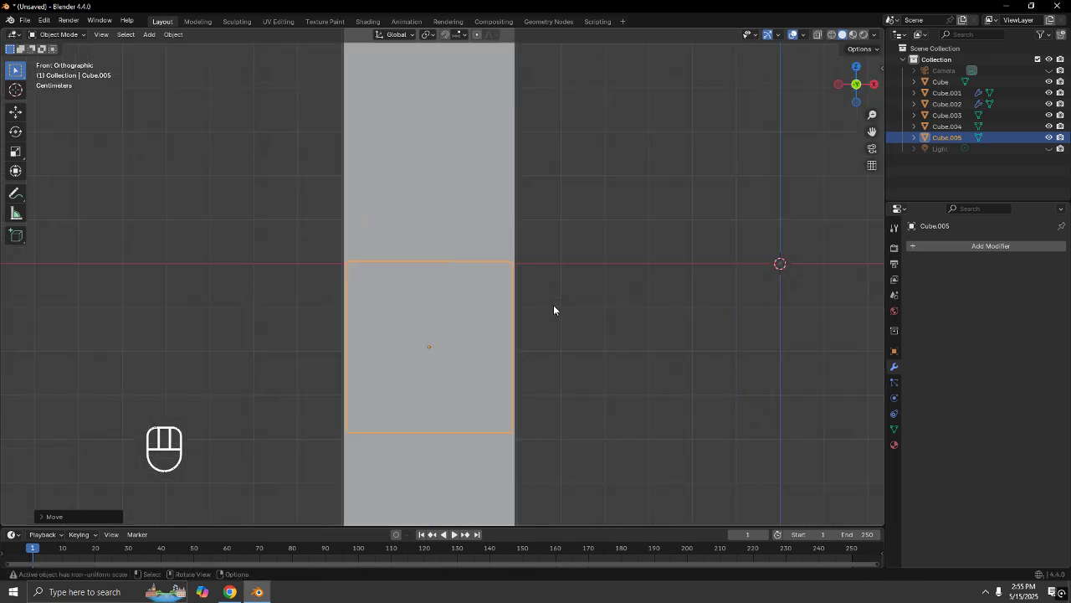
Set the origin of the front-to-back side rail to the 3D cursor.
middle_click_drag(553, 305, 600, 321)
scroll(600, 320, "down", 8)
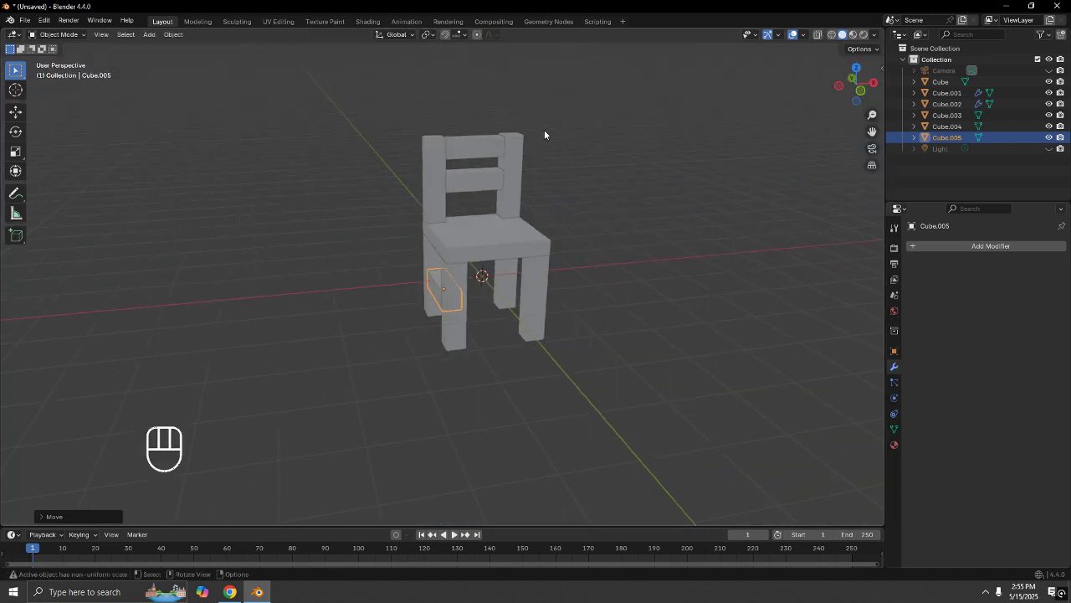
middle_click_drag(481, 152, 721, 295)
key("KP_1")
scroll(517, 318, "up", 3)
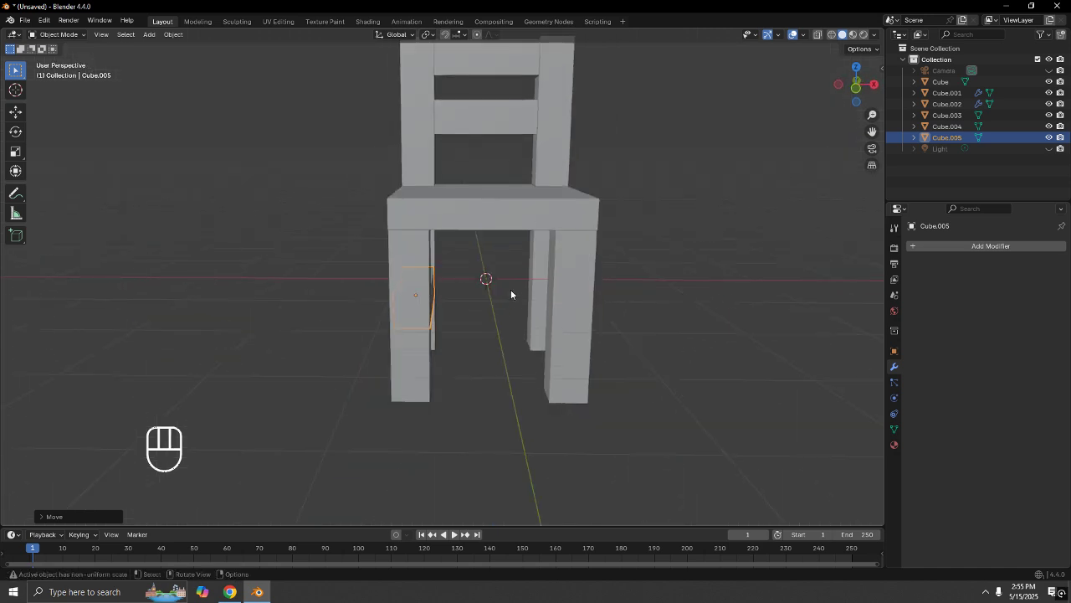
right_click(422, 299)
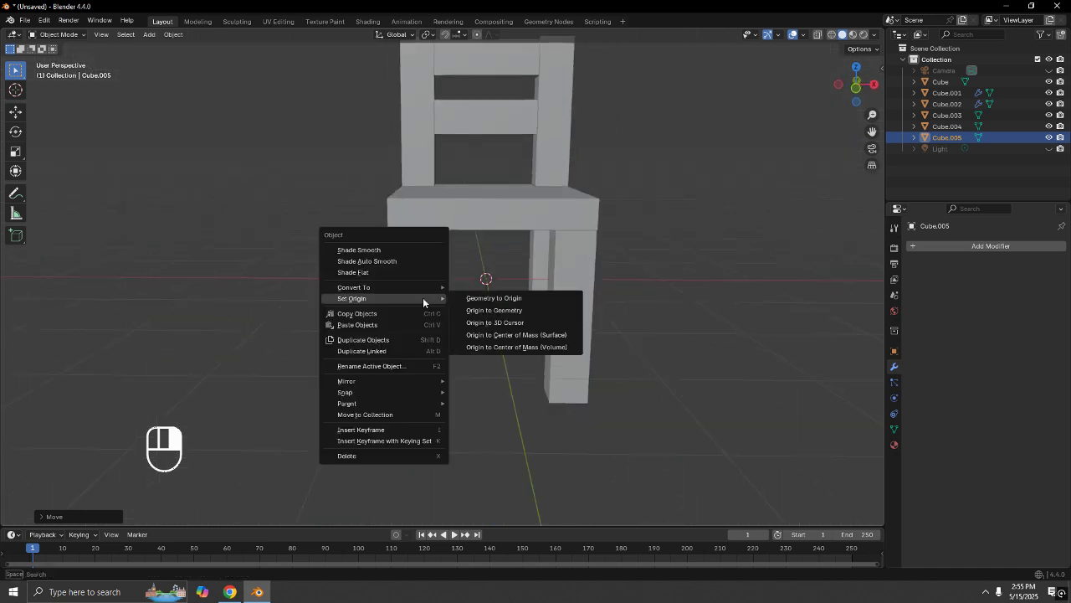
left_click(532, 322)
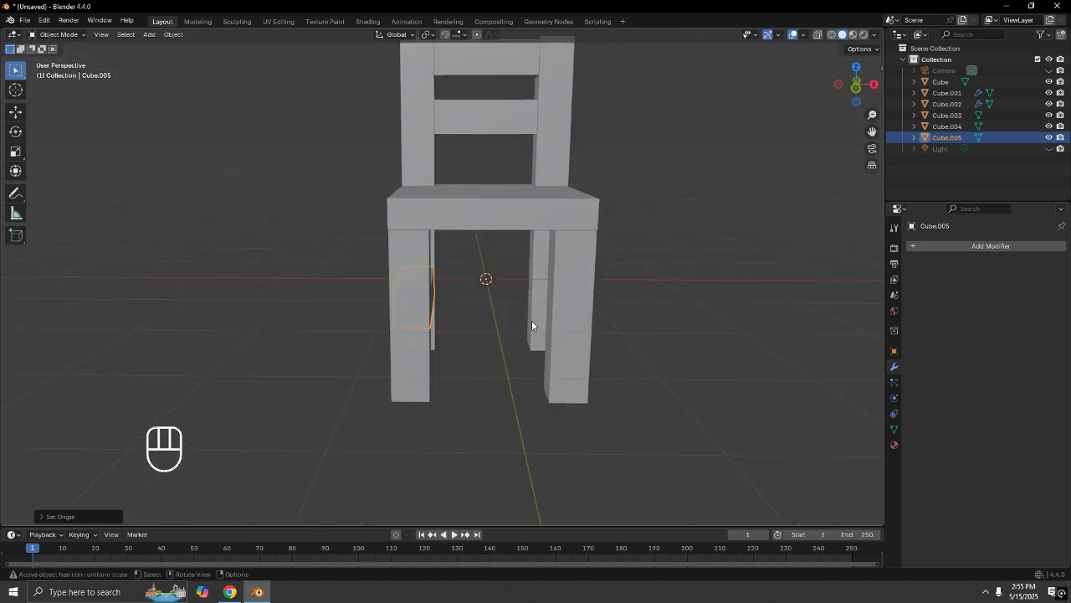
Add a Mirror modifier to the side rail and mirror it across Y instead of X to the opposite legs.
left_click(979, 246)
mouse_move(957, 242)
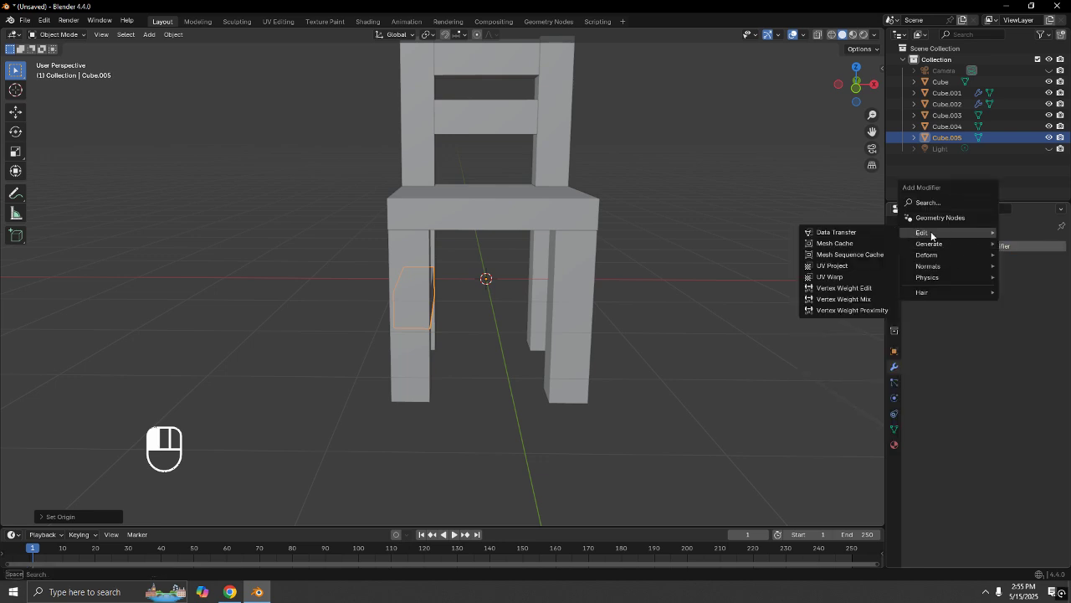
mouse_move(941, 260)
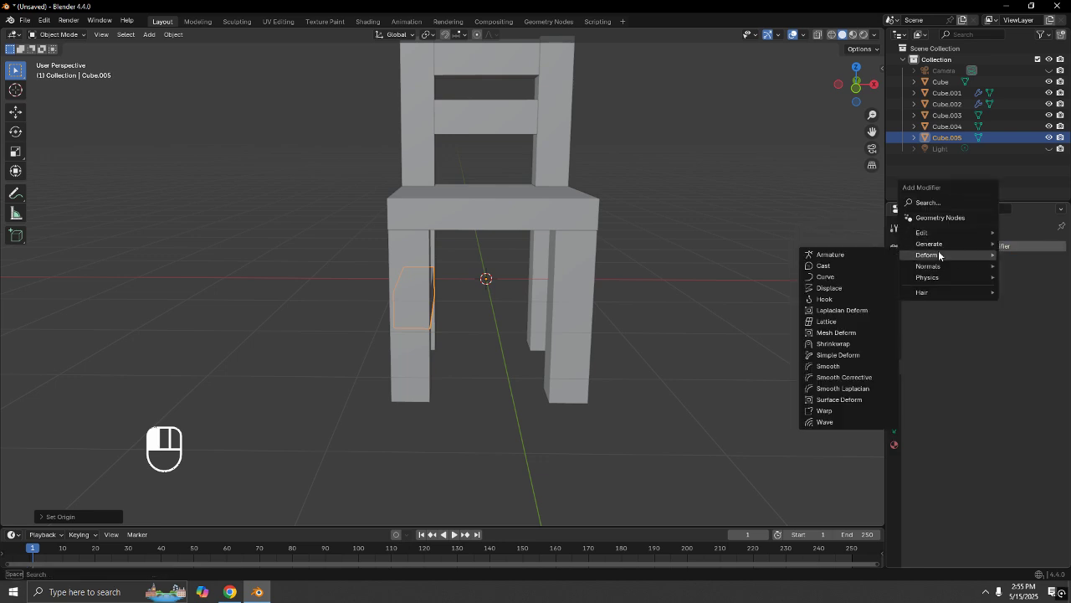
left_click(830, 325)
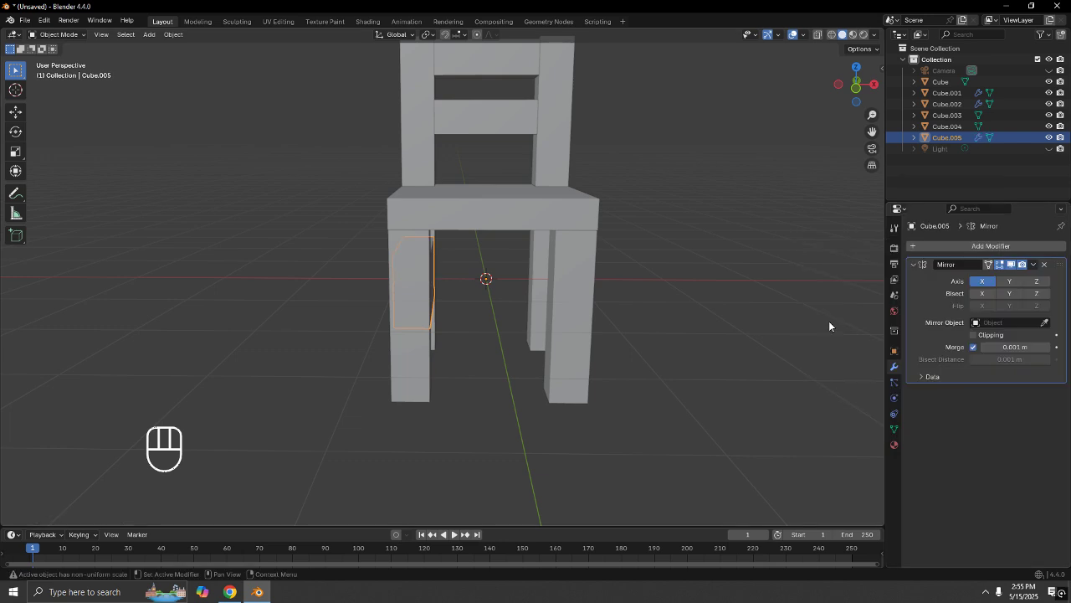
left_click(1044, 324)
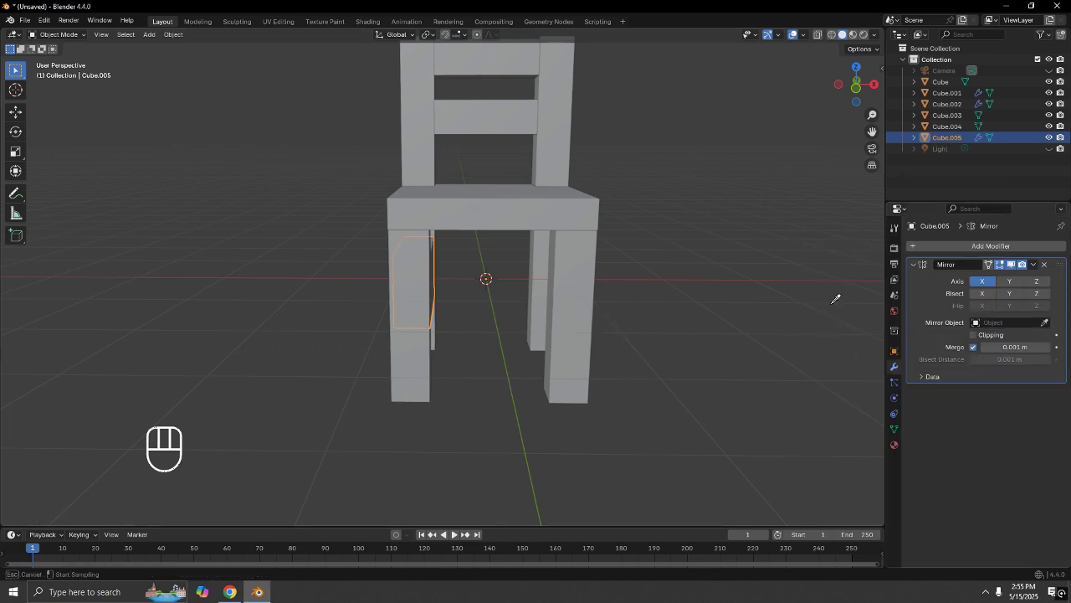
key("Escape")
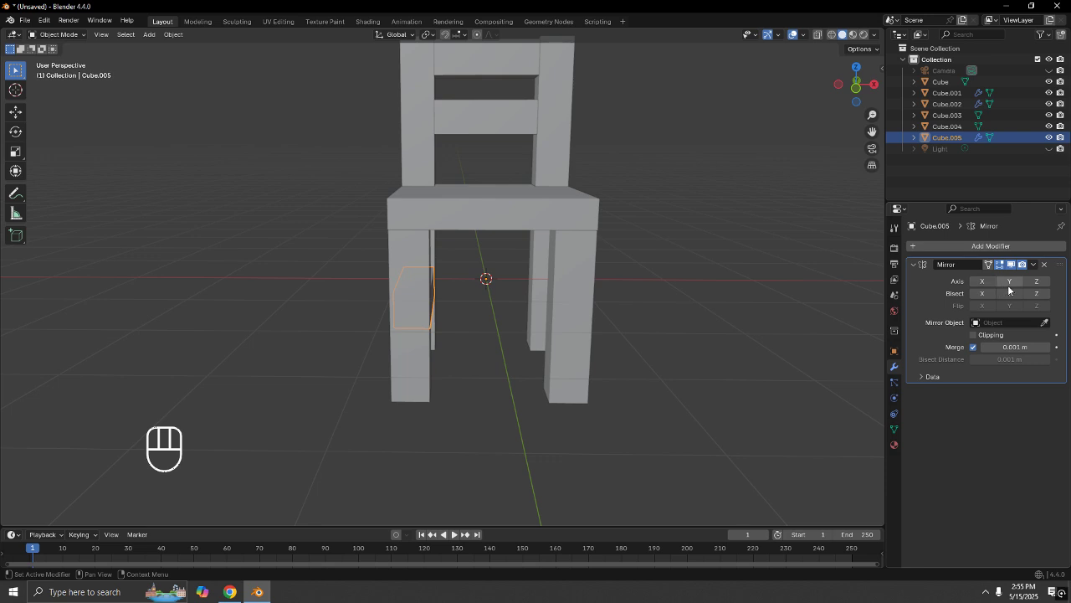
left_click(1010, 284)
mouse_move(651, 303)
middle_mouse_down()
mouse_move(536, 299)
mouse_move(546, 256)
mouse_move(643, 299)
mouse_move(654, 319)
middle_mouse_up()
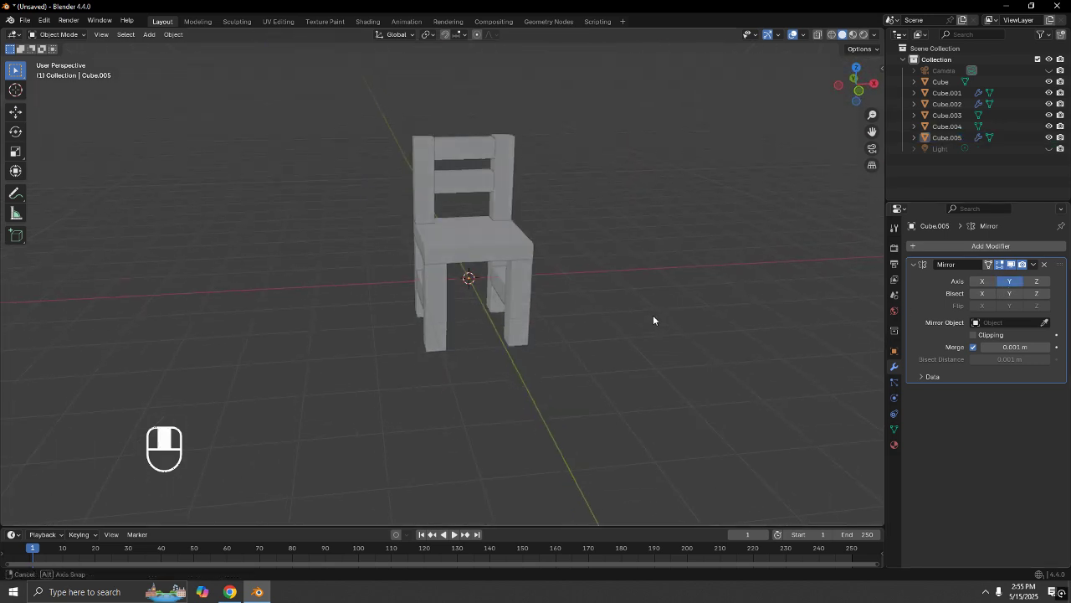
middle_click_drag(486, 267, 531, 260)
Make a copy of the mirrored side rail rotated 90 degrees about Z and remove the copy's Mirror modifier.
scroll(531, 261, "up", 5)
middle_click_drag(577, 317, 610, 348)
left_click(576, 297)
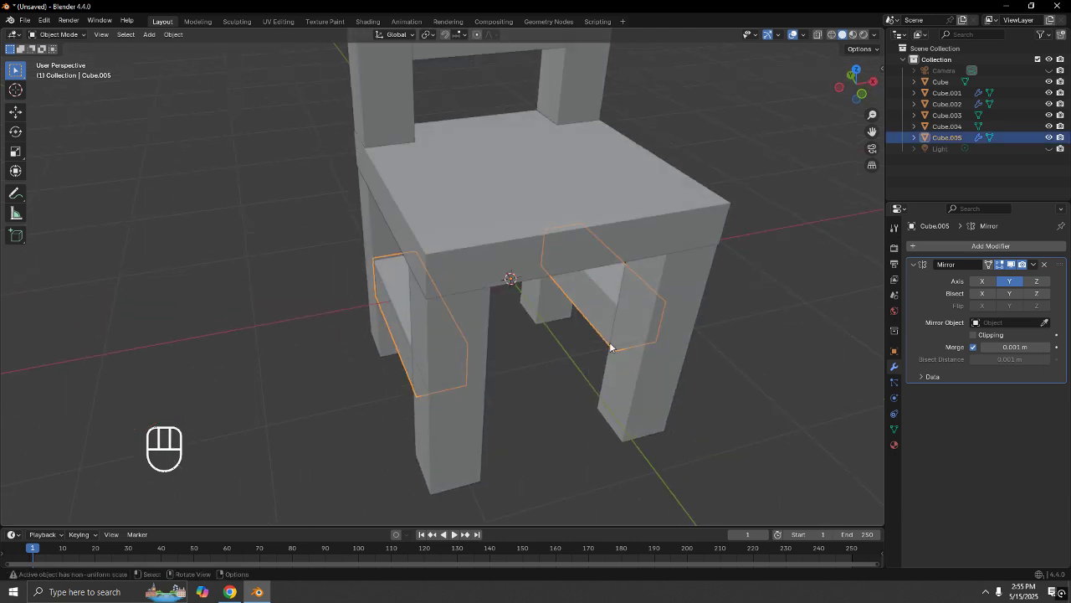
middle_click_drag(739, 326, 690, 293, "shift")
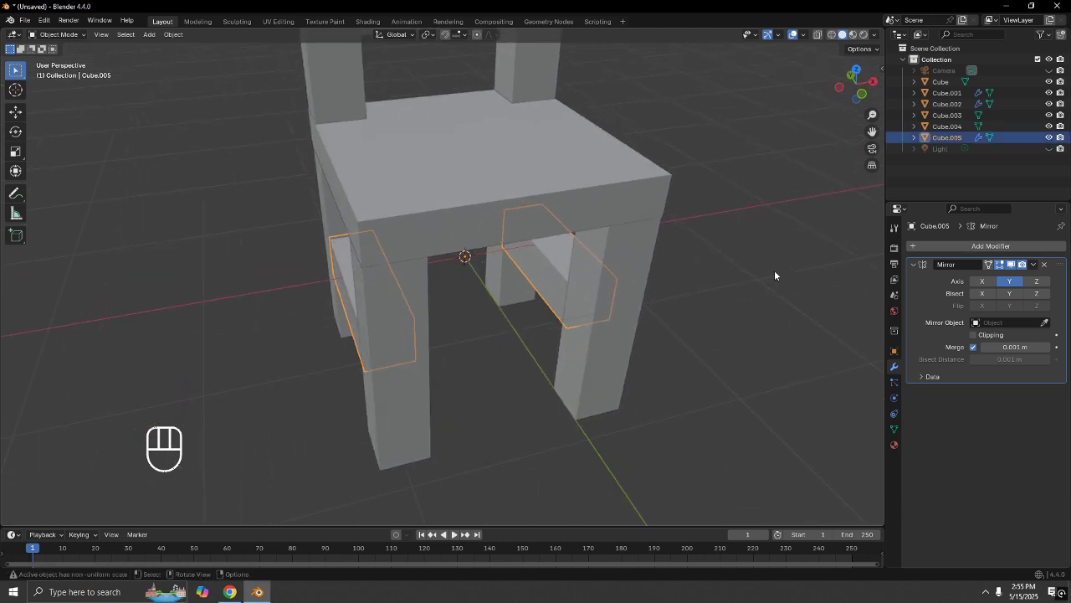
key("shift+d")
right_click(752, 268)
key("r")
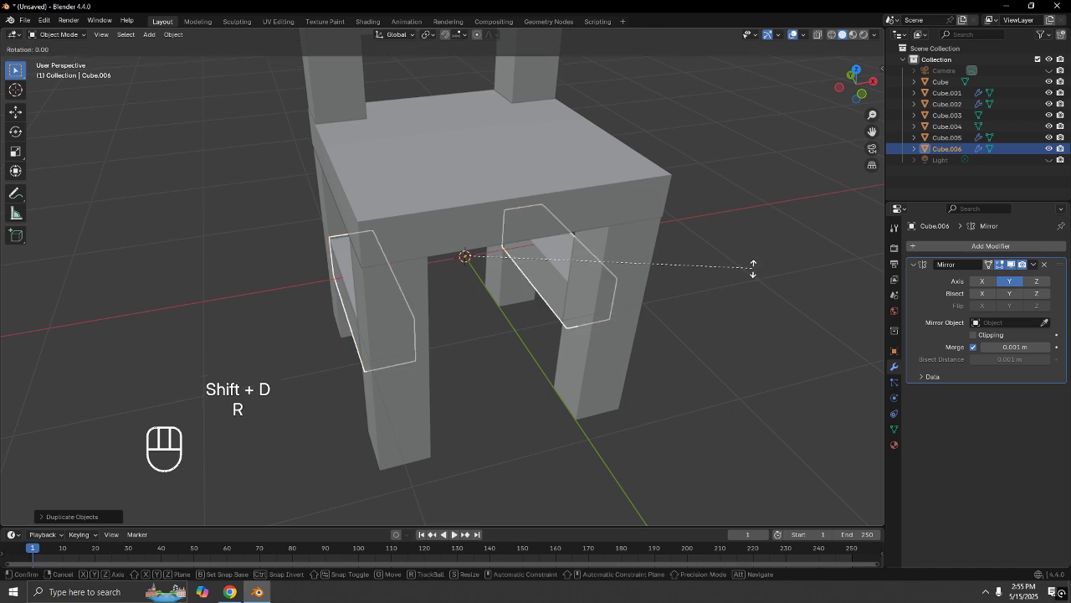
key("z")
key("KP_9")
key("KP_0")
left_click(752, 268)
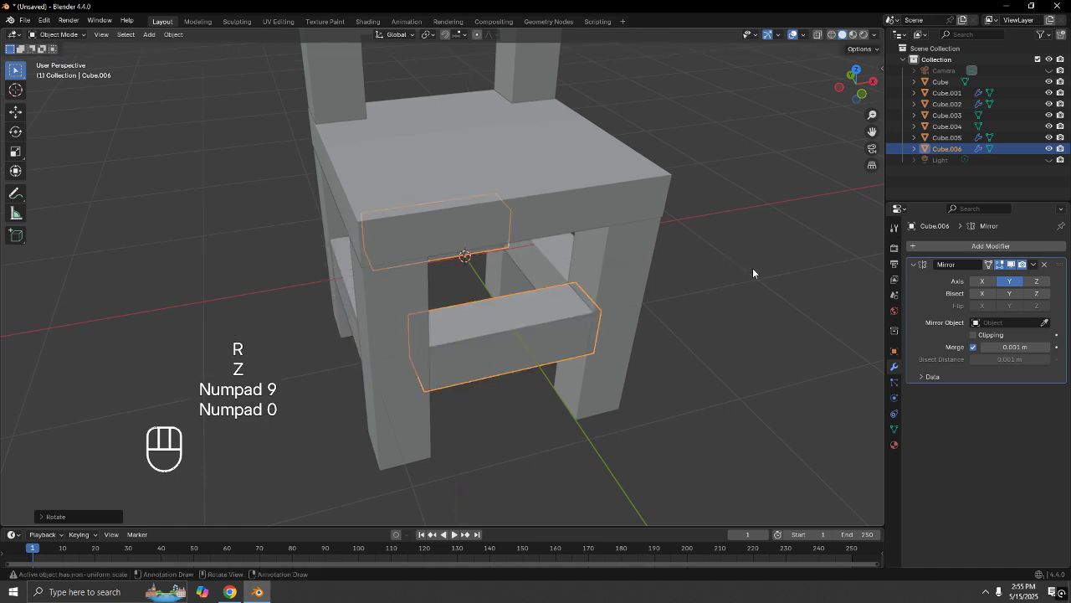
left_click(1045, 264)
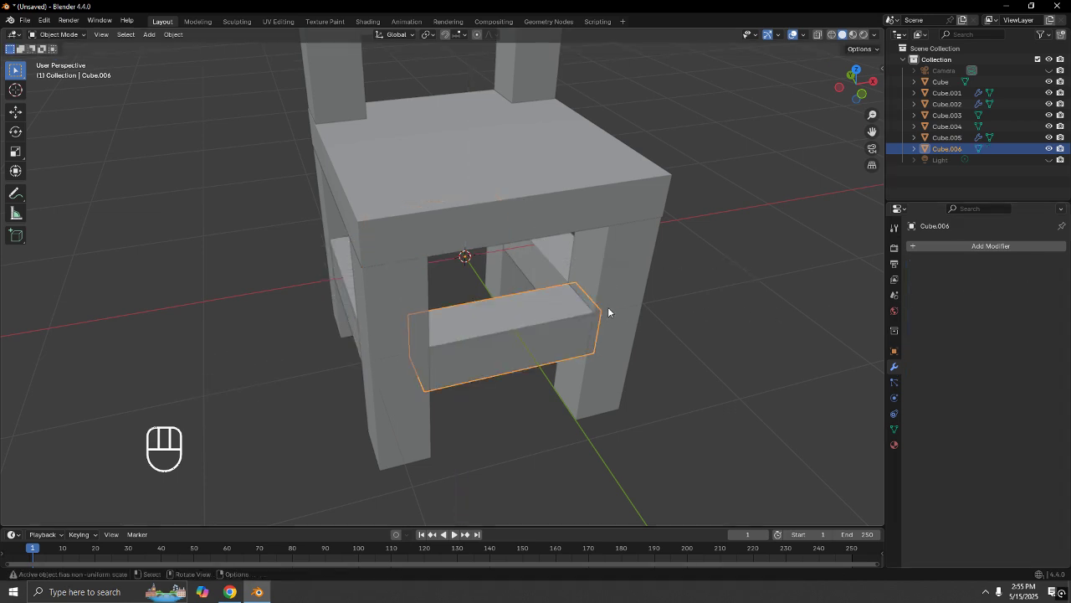
mouse_move(608, 306)
middle_mouse_down()
mouse_move(641, 314)
mouse_move(698, 294)
mouse_move(698, 253)
mouse_move(617, 321)
middle_mouse_up()
key("s")
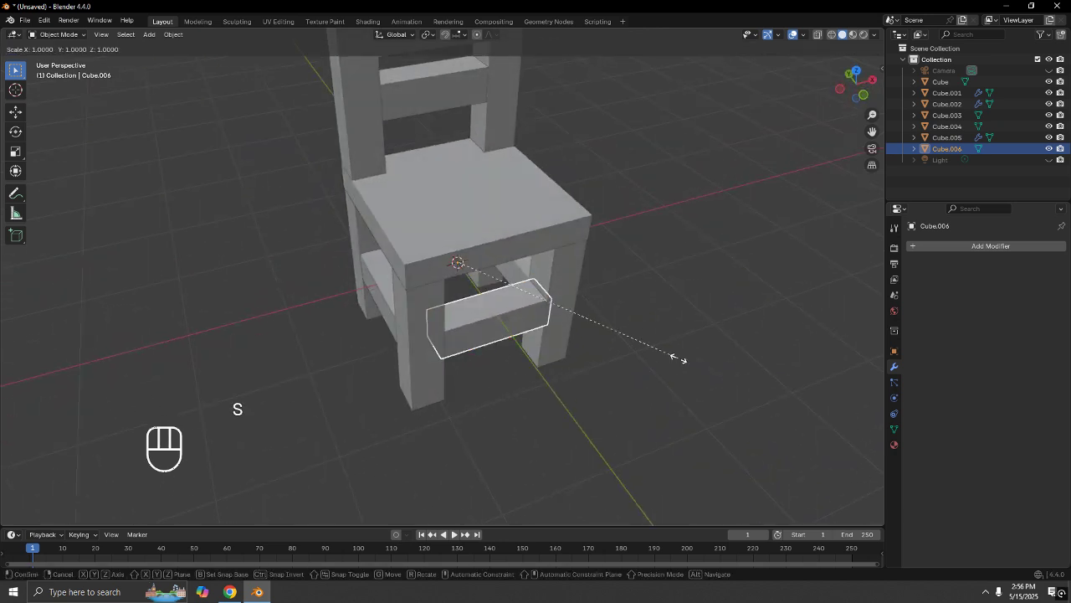
key("y")
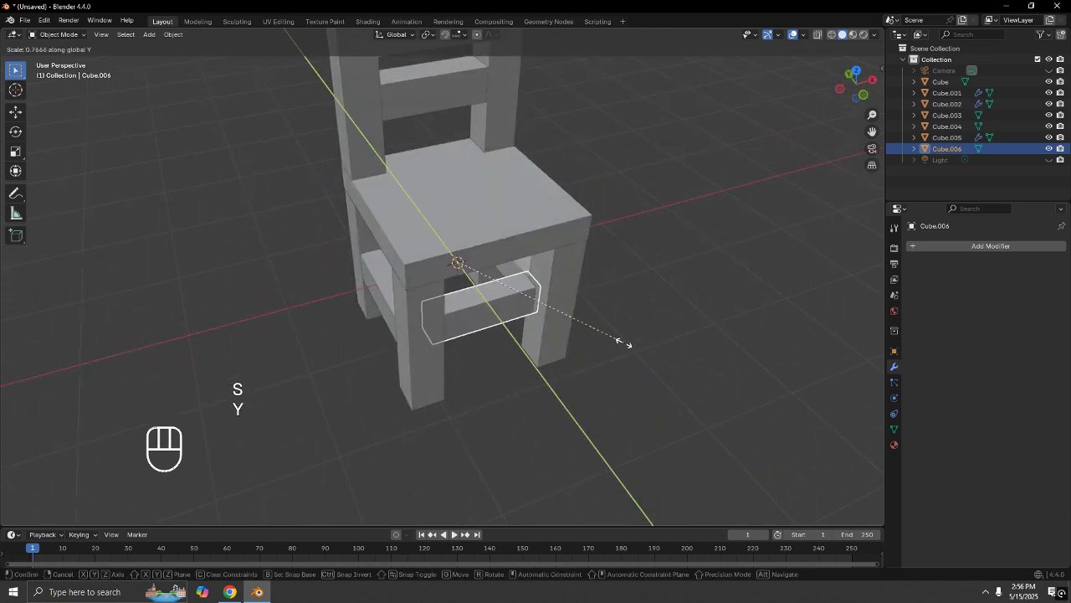
left_click(625, 346)
Set the rotated rail's origin to its geometry and scale the rail thinner along Y.
right_click(484, 318)
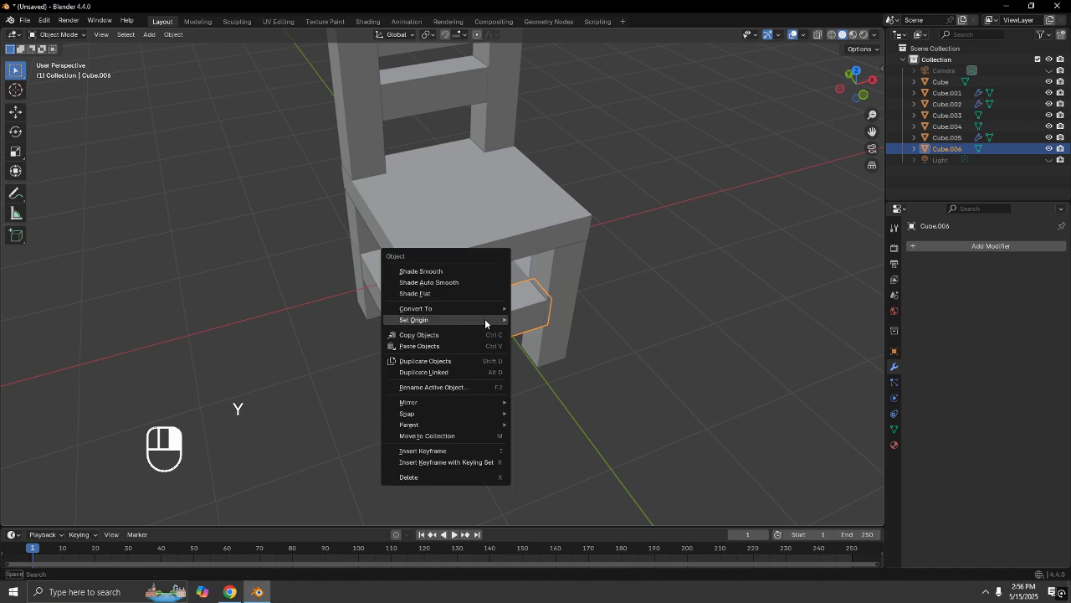
mouse_move(486, 319)
left_click(578, 331)
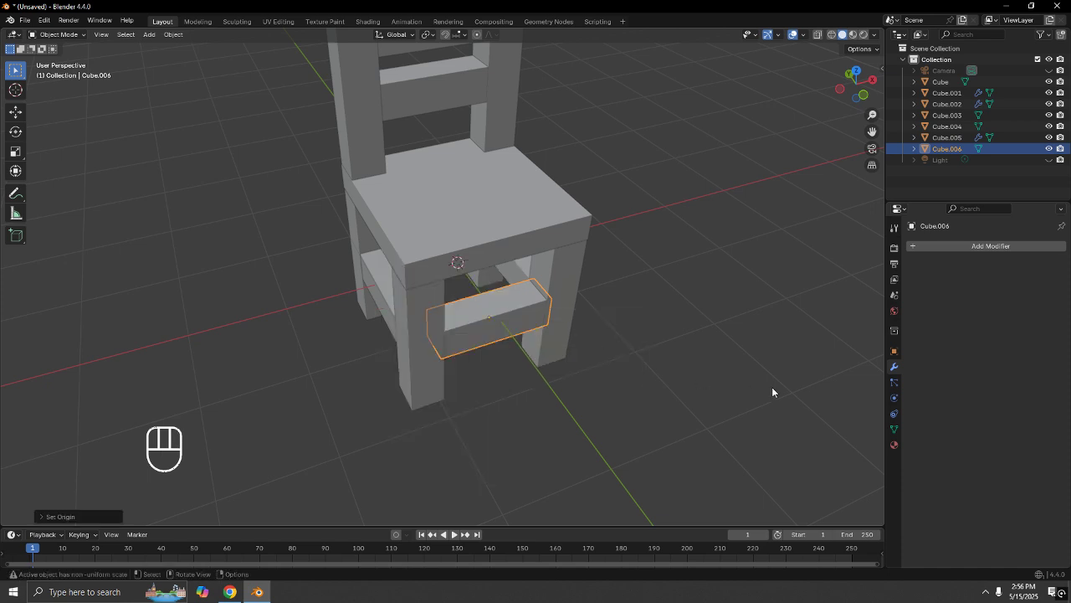
key("s")
key("y")
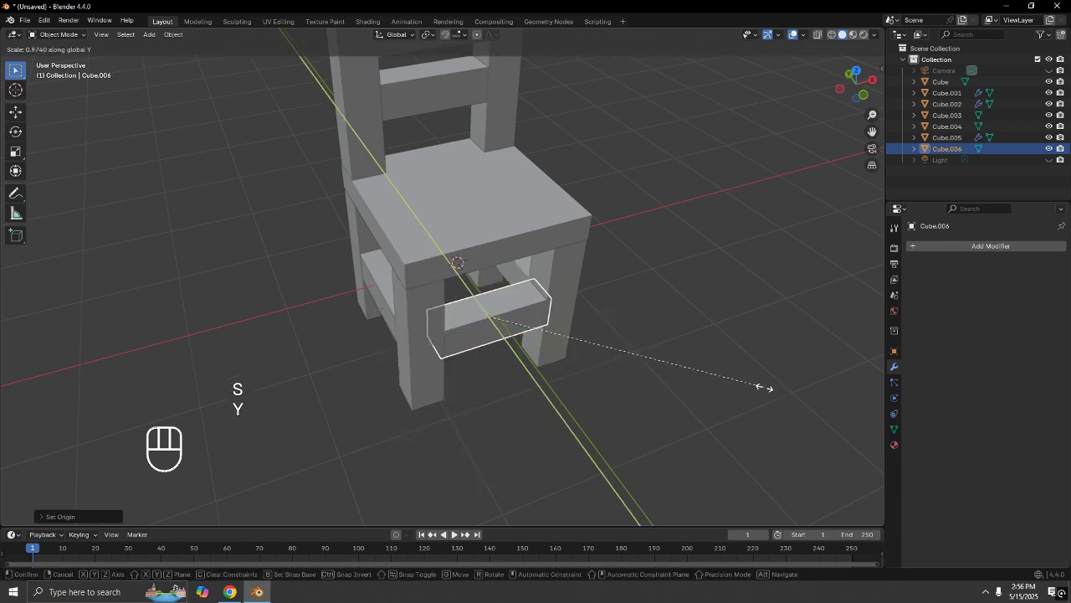
left_click(633, 349)
Move the thinned cross rail about 0.74 m along positive Y, from the front legs toward the middle of the side rails.
middle_click_drag(497, 372, 684, 289)
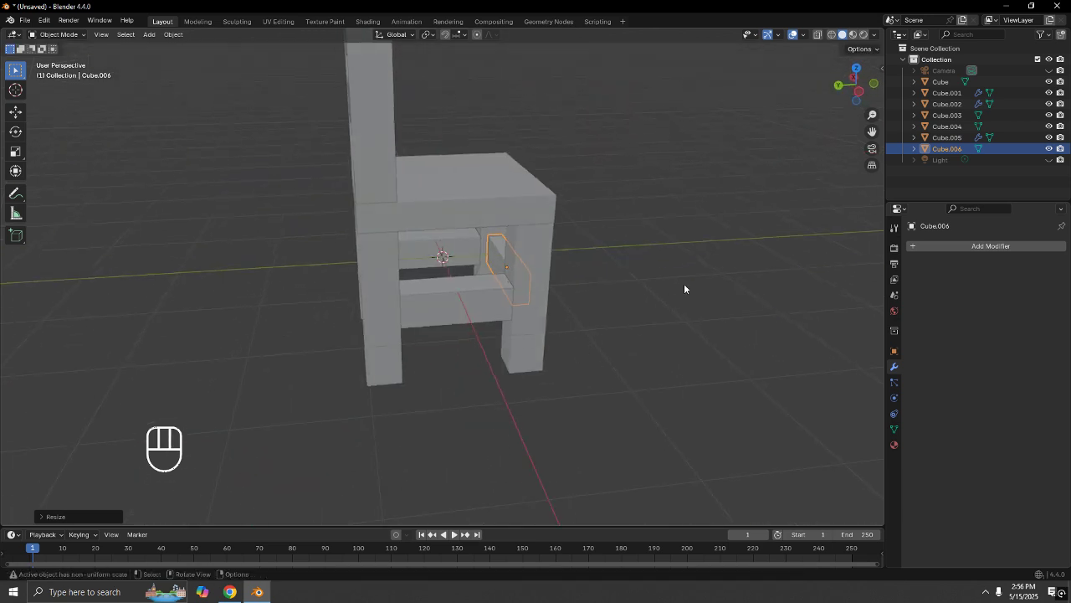
key("g")
key("y")
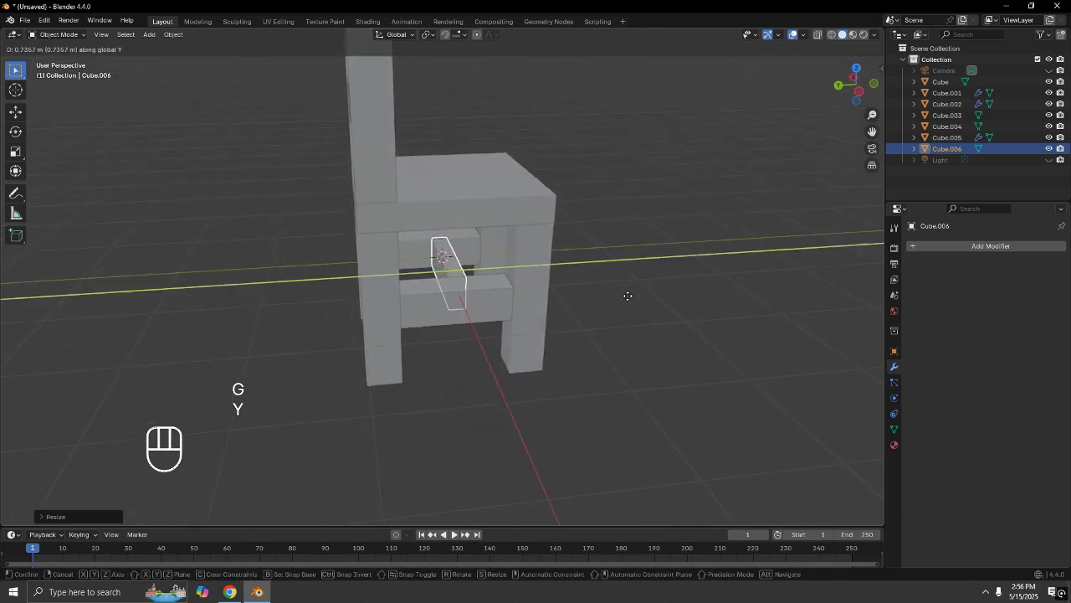
left_click(627, 295)
Using X-ray in top view, nudge the cross rail slightly along positive Y to centre it between the front and rear legs.
key("KP_7")
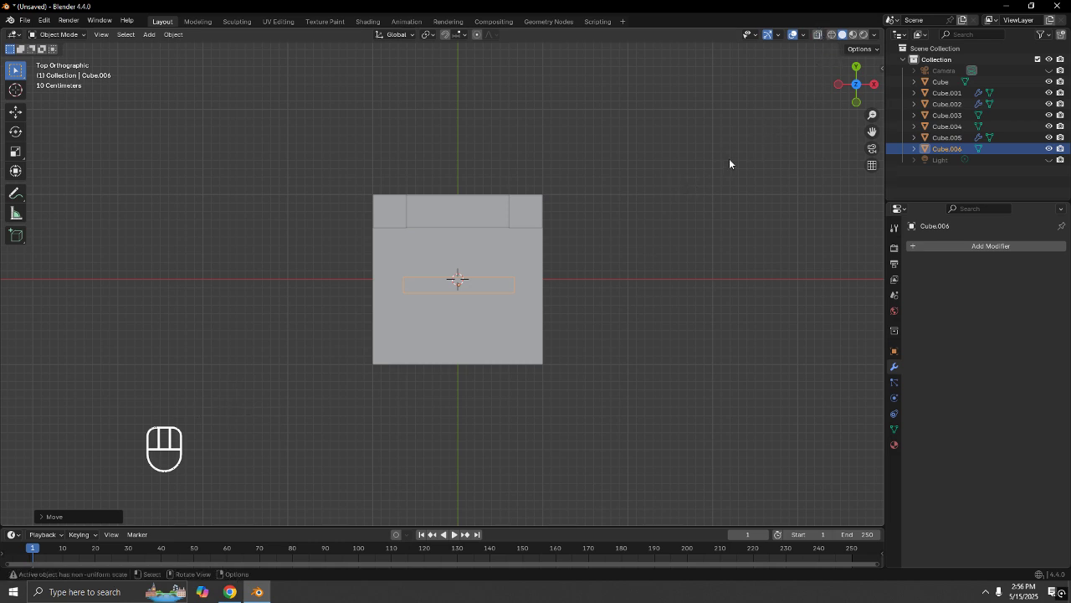
left_click(820, 36)
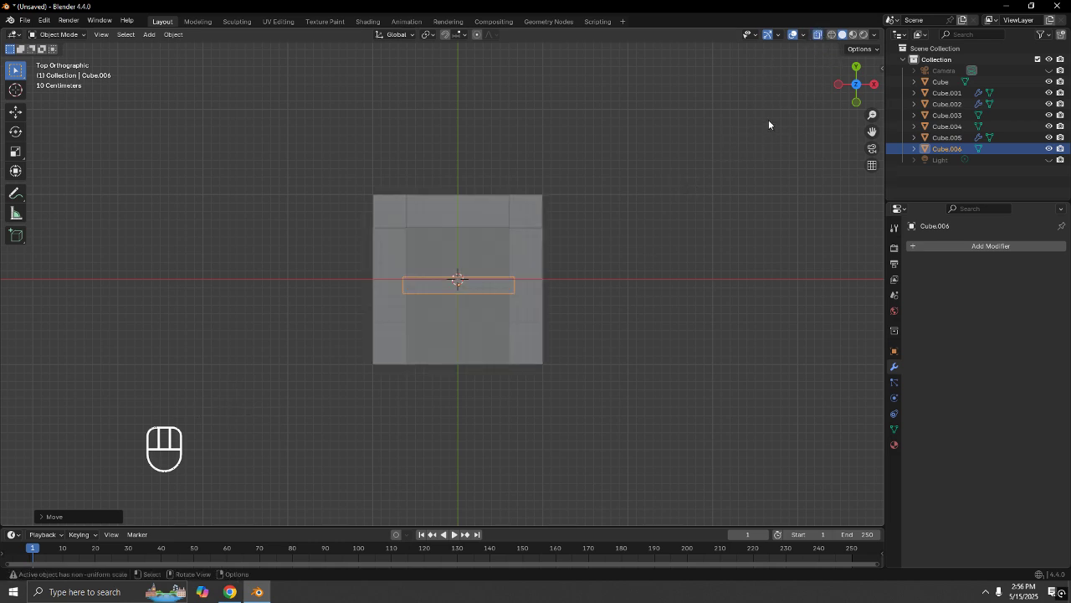
scroll(753, 167, "up", 6)
key("g")
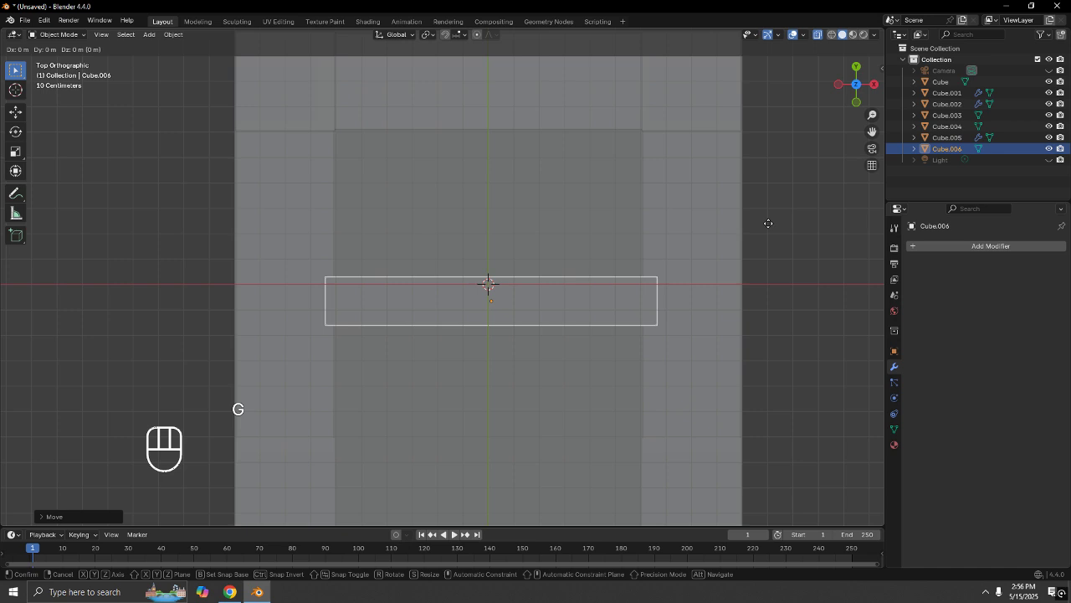
key("y")
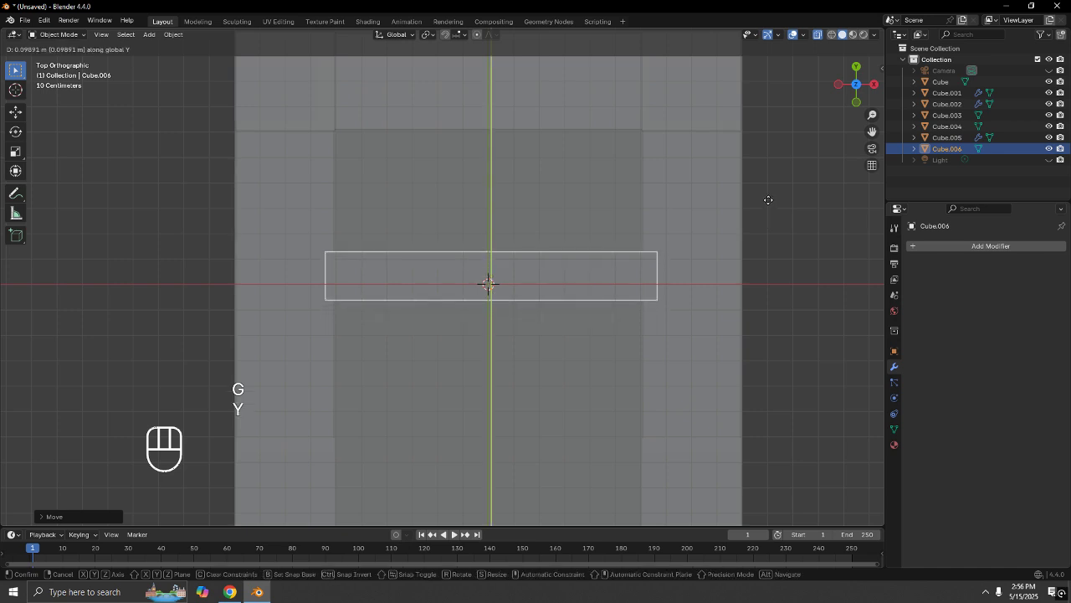
left_click(765, 211)
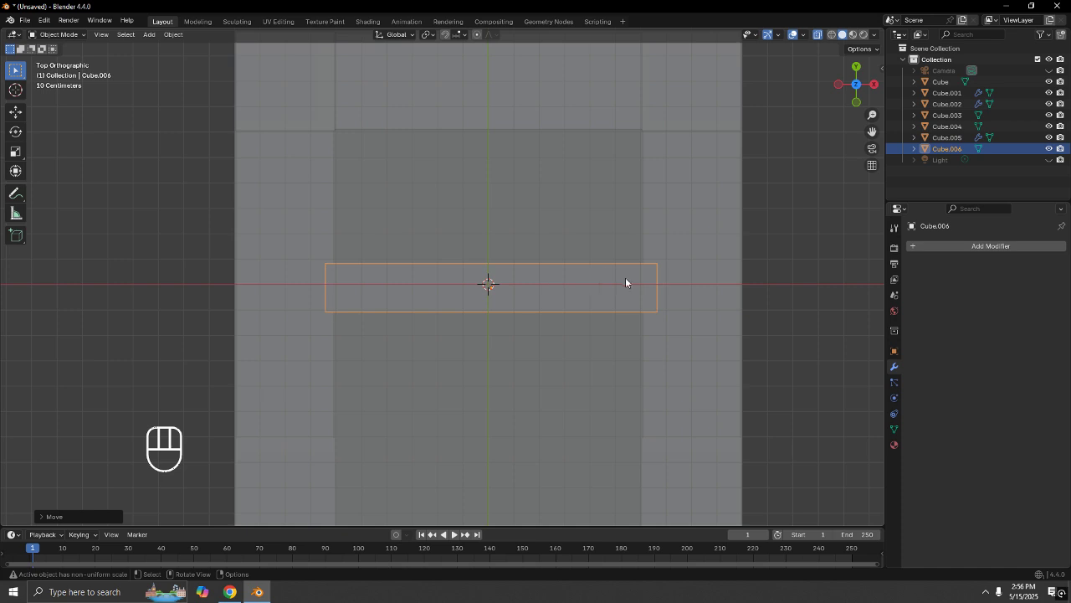
middle_click_drag(645, 300, 827, 96)
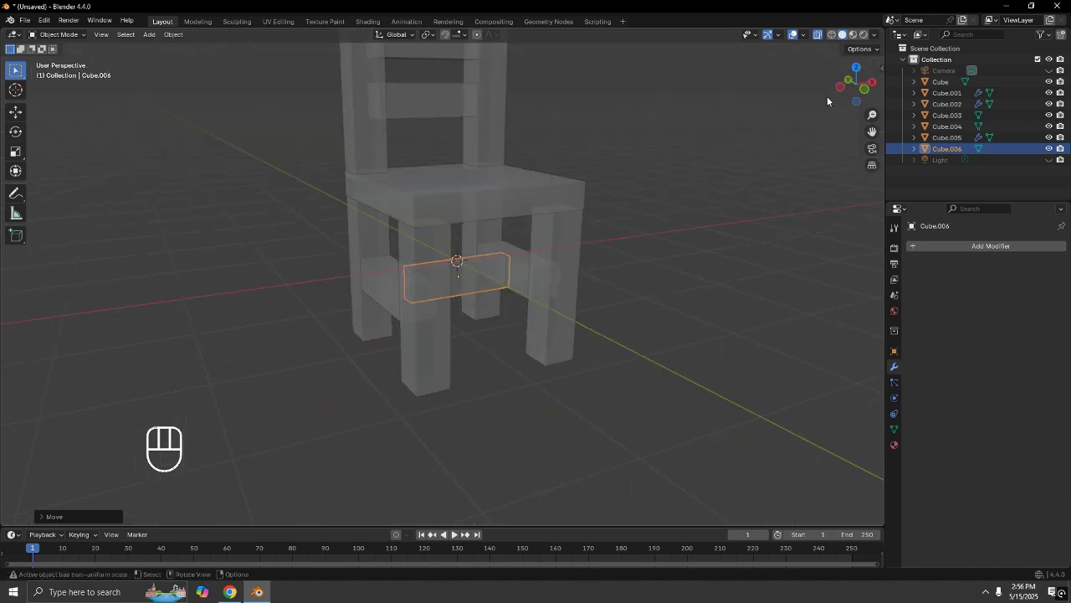
left_click(818, 37)
Scale the cross rail to about 0.9 along Z so it is slightly shorter in height.
scroll(685, 242, "up", 4)
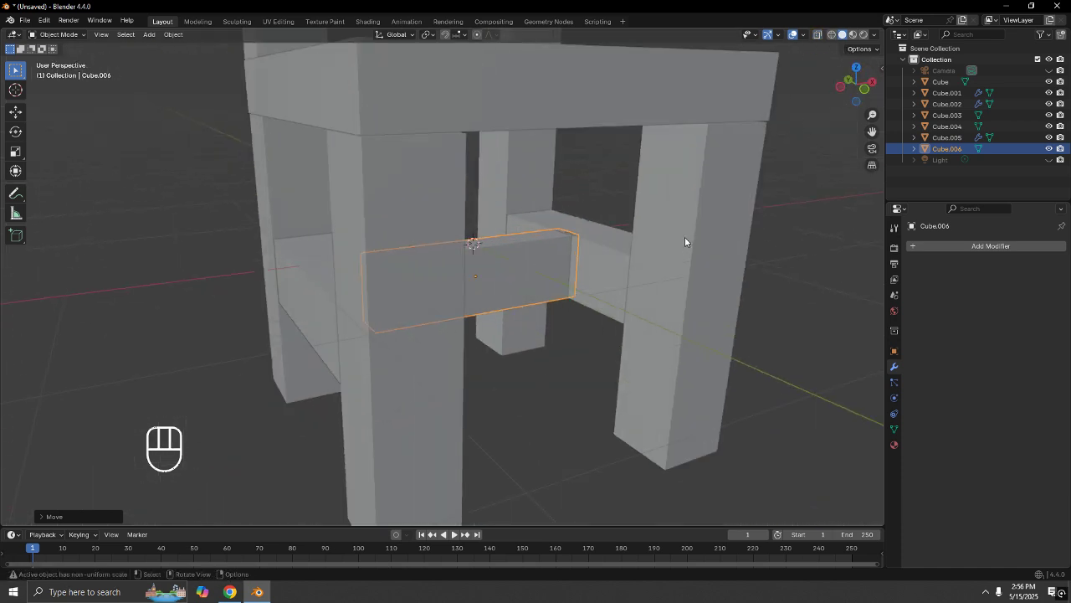
left_click(758, 365)
middle_click_drag(796, 313, 595, 239)
scroll(577, 278, "down", 4)
left_click(530, 268)
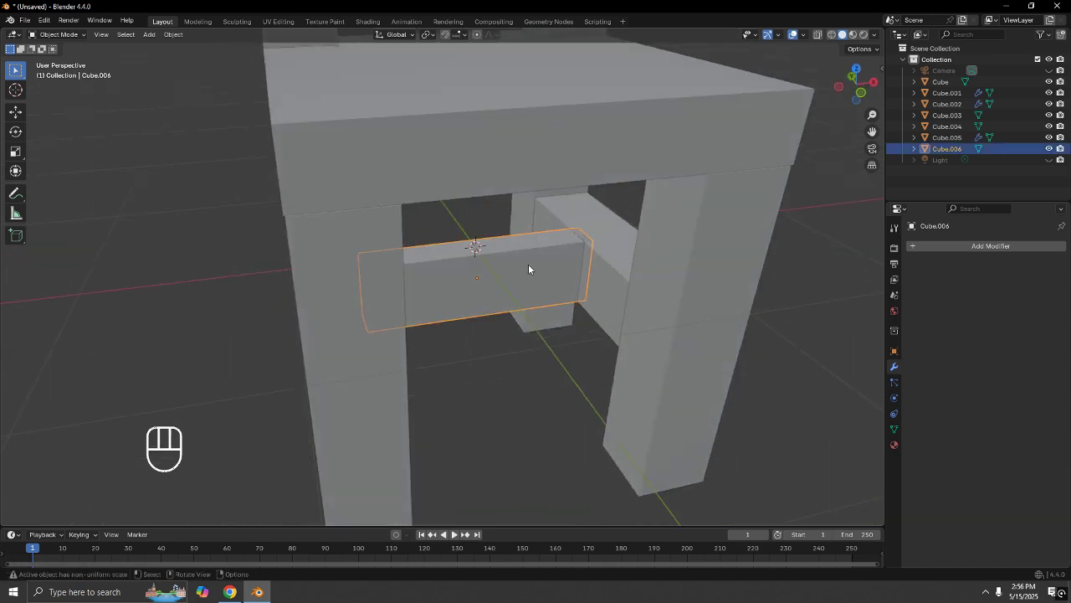
middle_click_drag(530, 268, 557, 294)
key("s")
key("z")
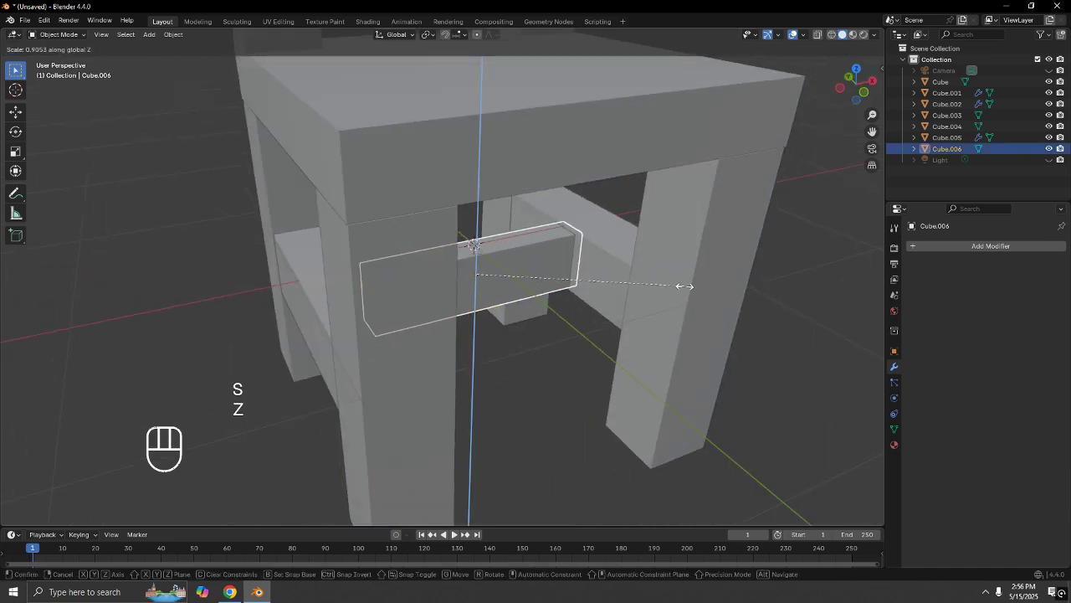
left_click(679, 285)
left_click(549, 375)
Open the seat's mesh for editing and examine the assembled chair from several angles.
middle_click_drag(549, 375, 488, 344)
scroll(527, 335, "down", 5)
scroll(477, 319, "up", 5)
middle_click_drag(466, 289, 538, 248)
left_click(469, 240)
key("Tab")
scroll(609, 222, "up", 3)
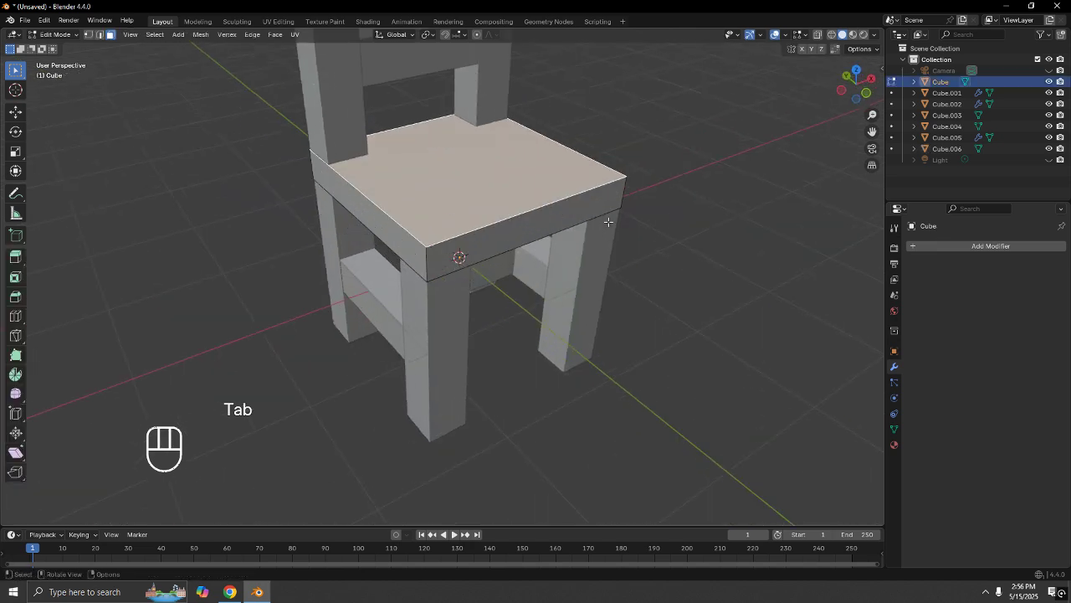
left_click(671, 126)
scroll(671, 126, "down", 3)
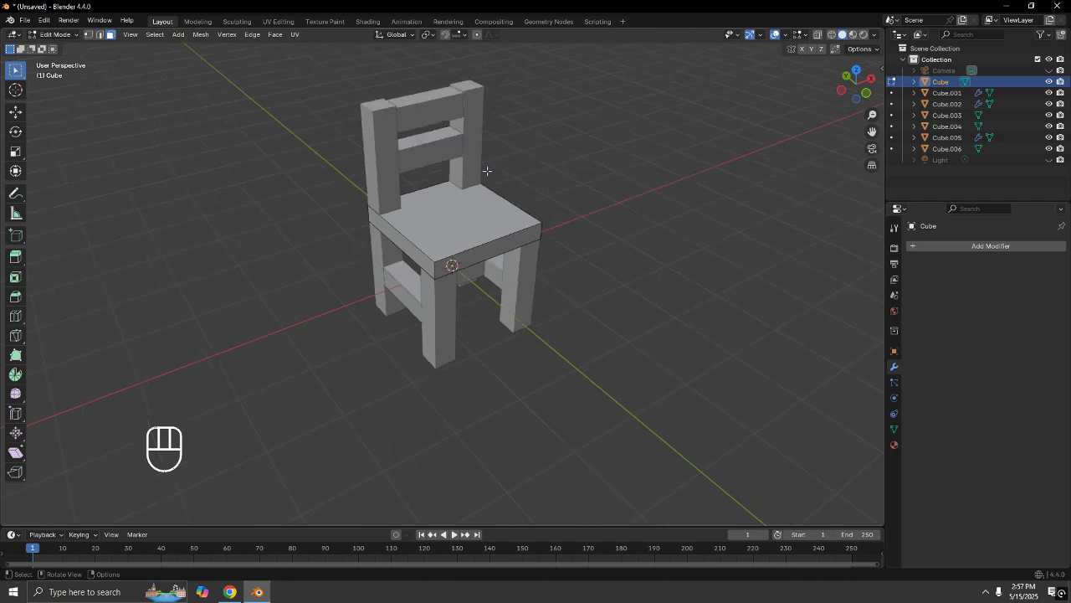
middle_click_drag(671, 125, 475, 177)
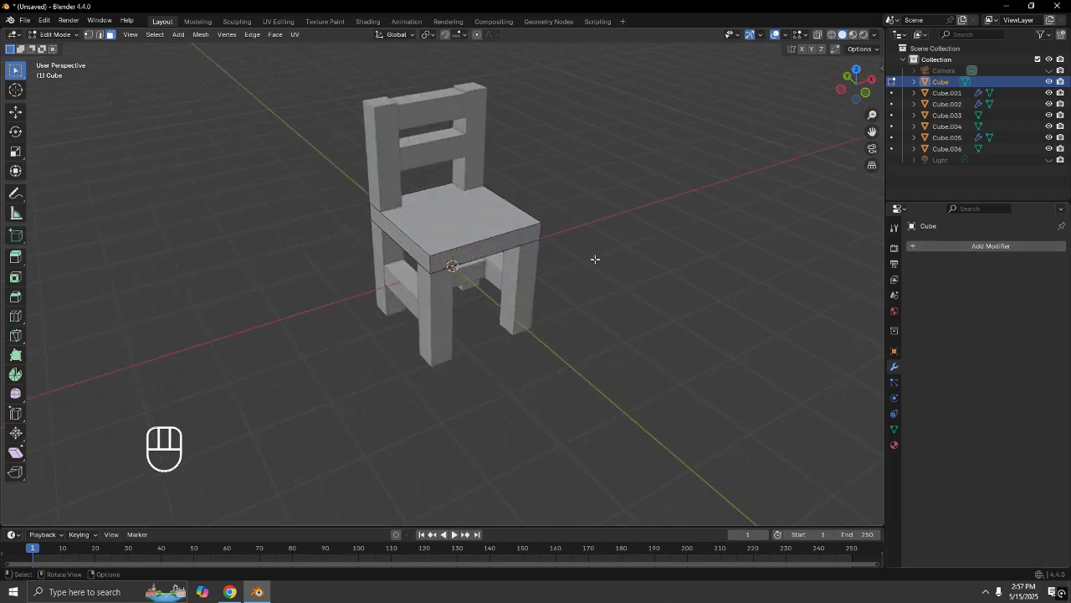
Return the seat to Object Mode and add a Bevel modifier to it.
scroll(428, 274, "up", 4)
left_click(474, 217)
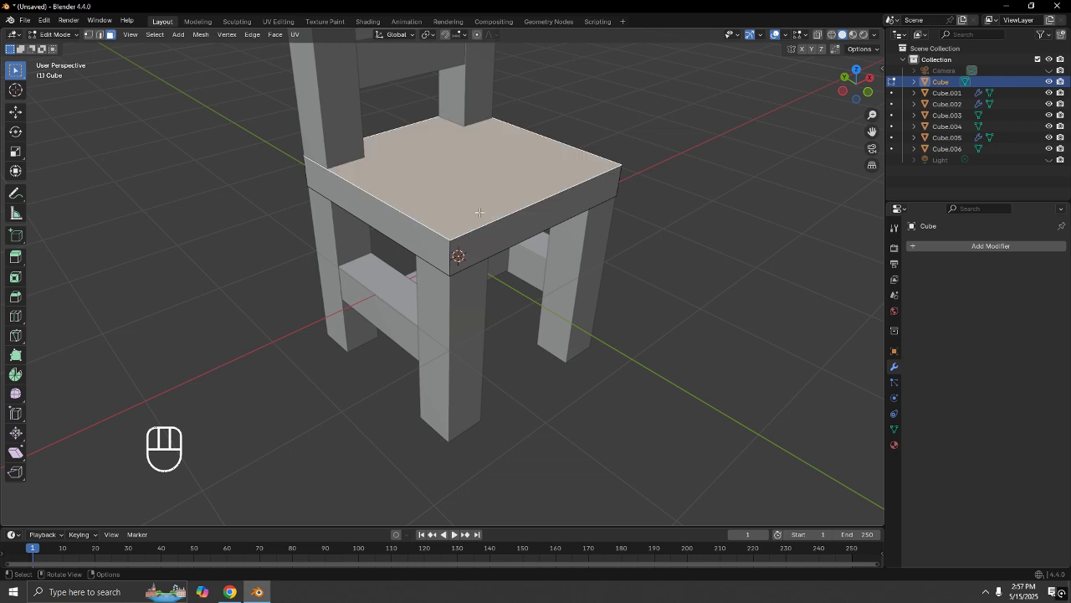
key("Tab")
left_click(1008, 246)
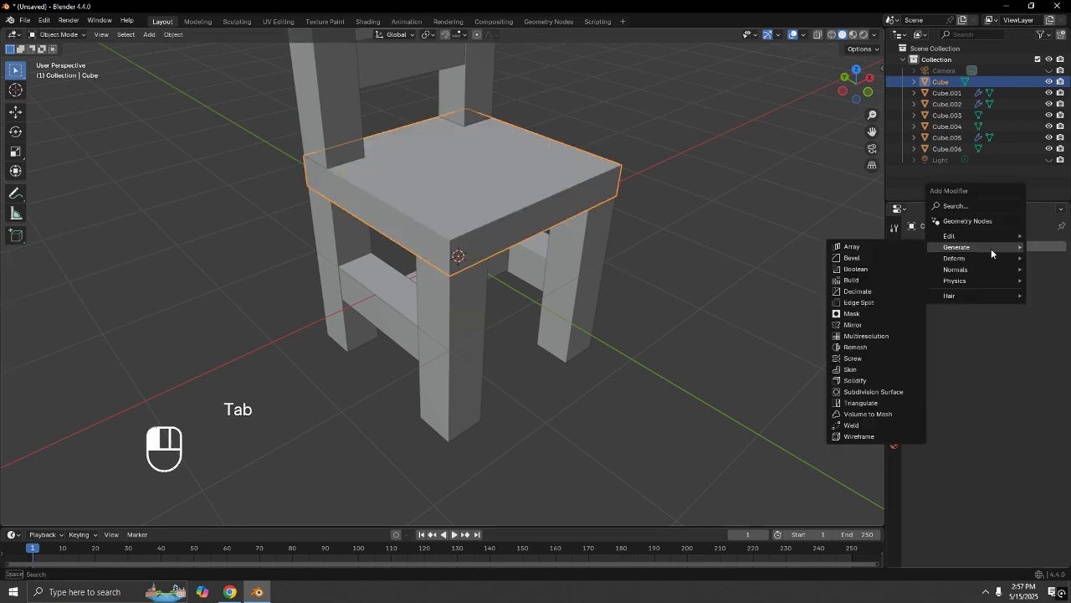
mouse_move(987, 246)
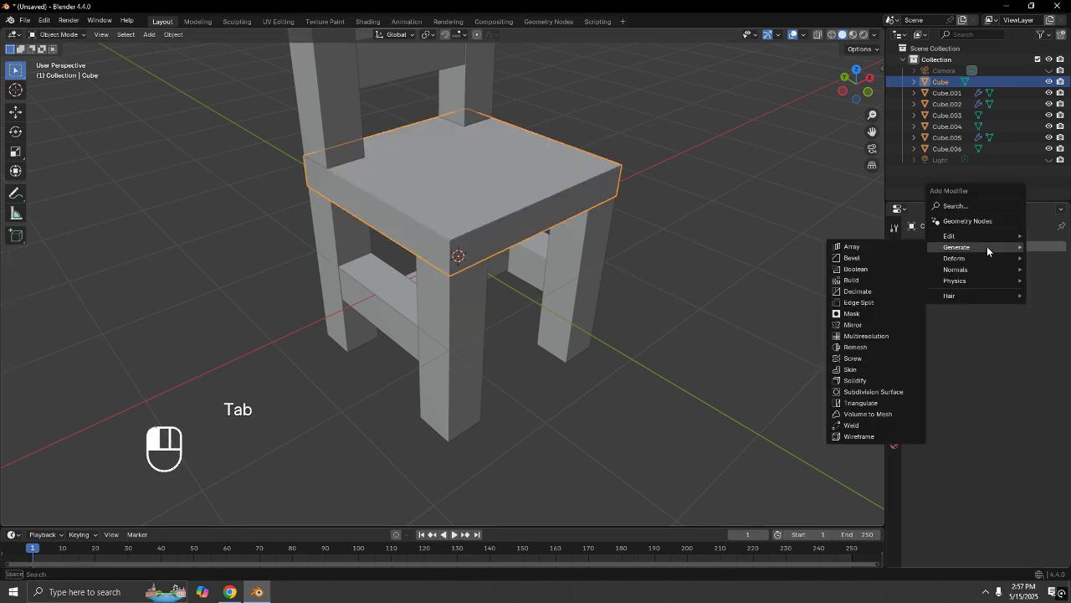
left_click(881, 258)
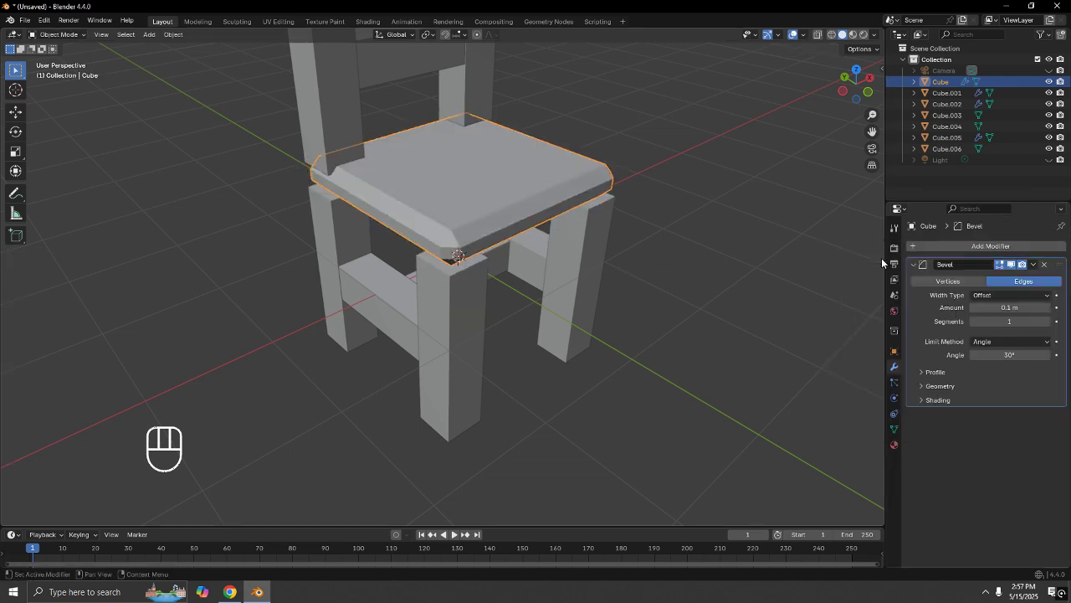
Try the Width, Depth and Percent width types on the seat's bevel.
left_click(1030, 296)
left_click(1030, 320)
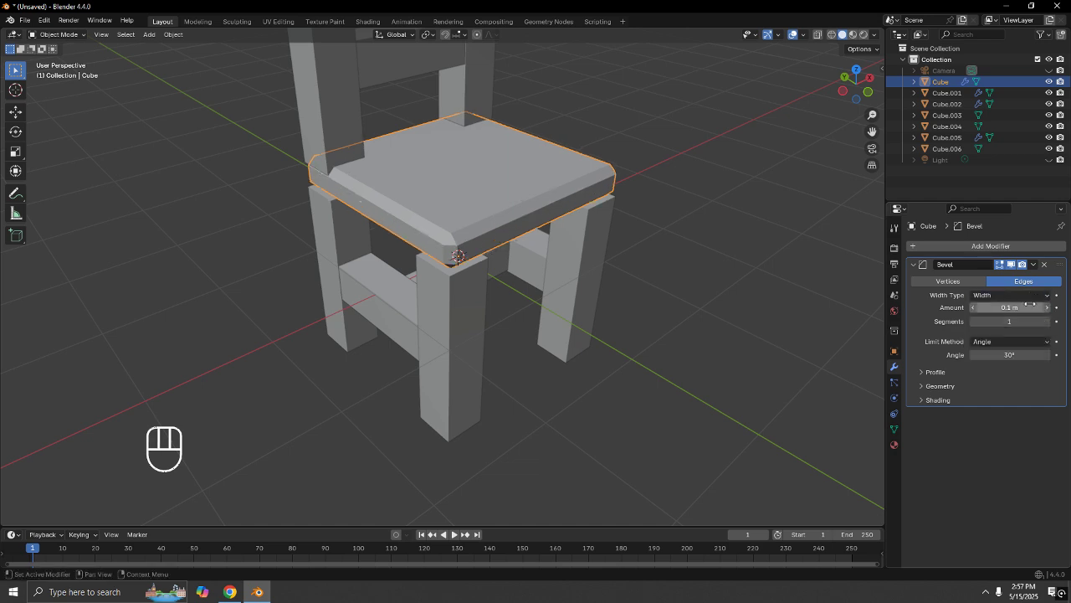
left_click(1030, 295)
left_click(1029, 334)
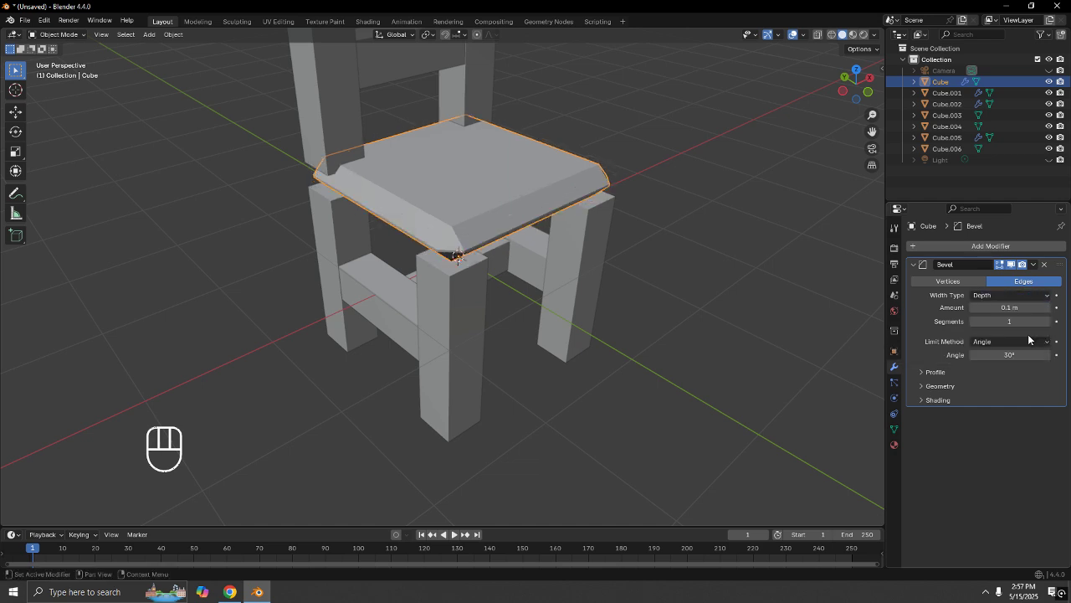
left_click(998, 294)
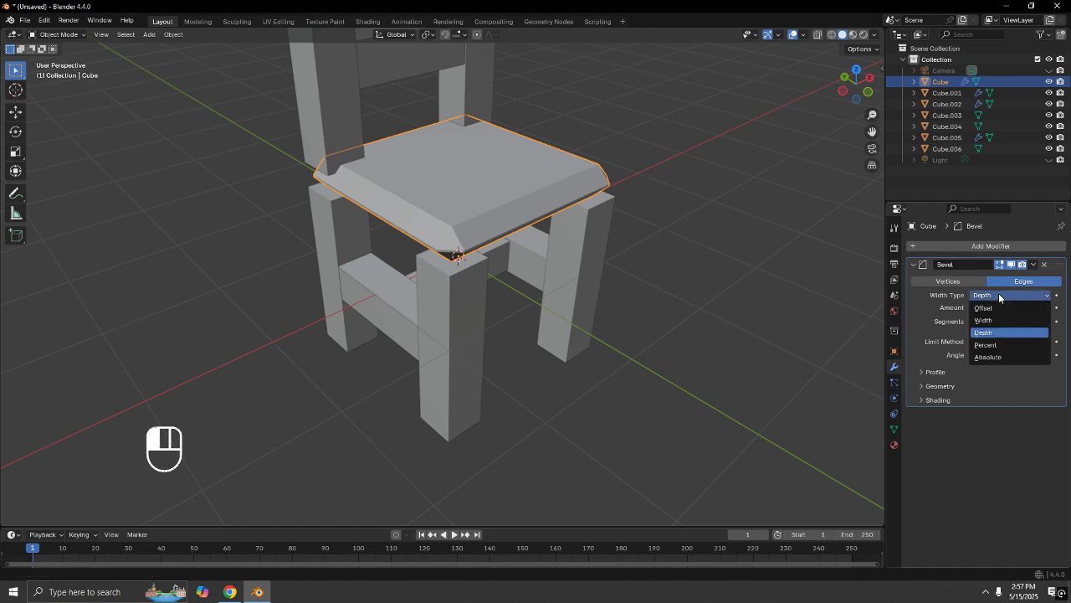
left_click(1002, 345)
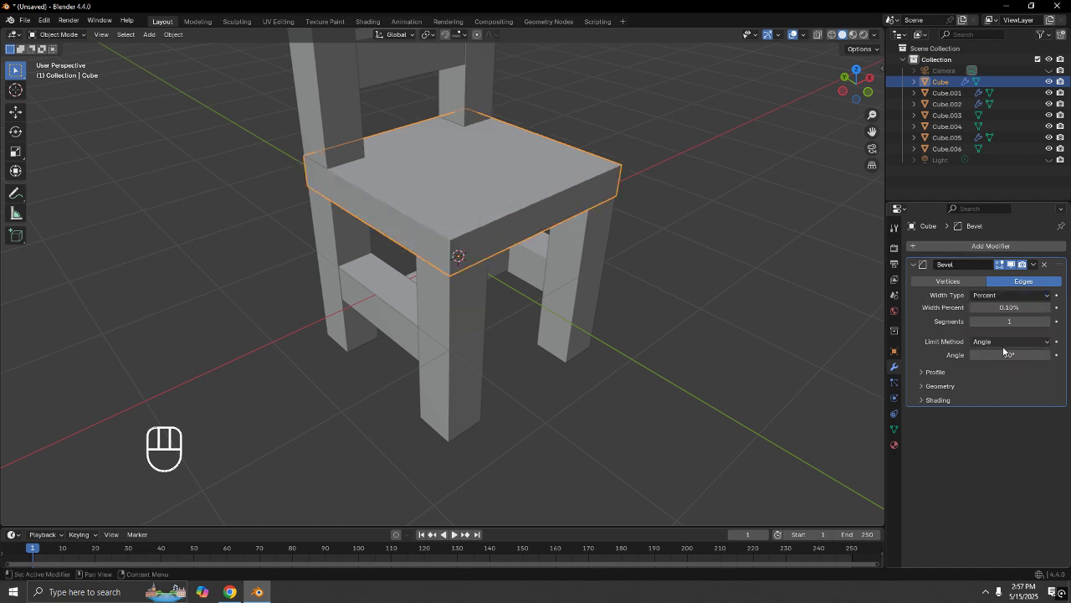
Switch the seat's bevel to affect vertices with the Offset width type.
left_click(1017, 295)
left_click(953, 283)
left_click(1026, 296)
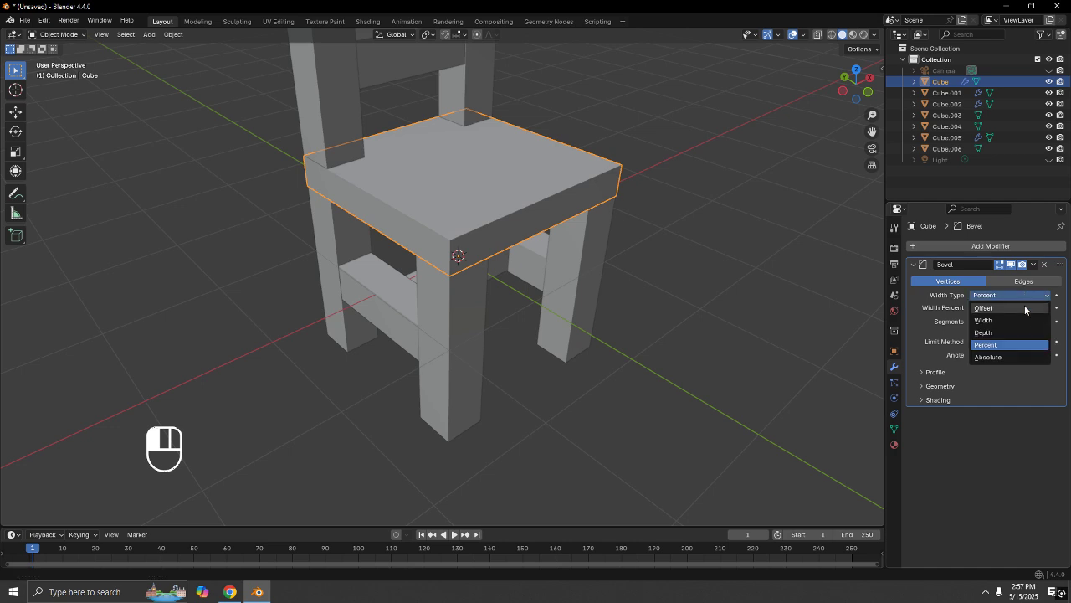
left_click(1016, 308)
left_click(670, 264)
middle_click_drag(686, 263, 556, 267)
scroll(657, 253, "up", 3)
middle_click_drag(687, 251, 645, 250)
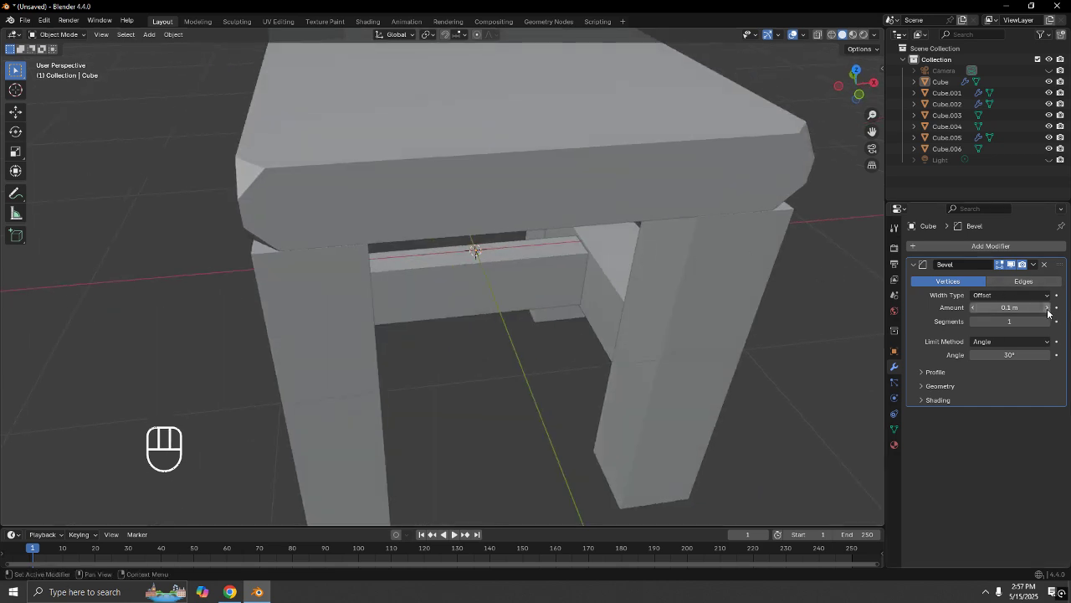
Set the seat's vertex bevel amount to 0.04 m with 3 segments.
left_click_drag(1048, 313, 1053, 313)
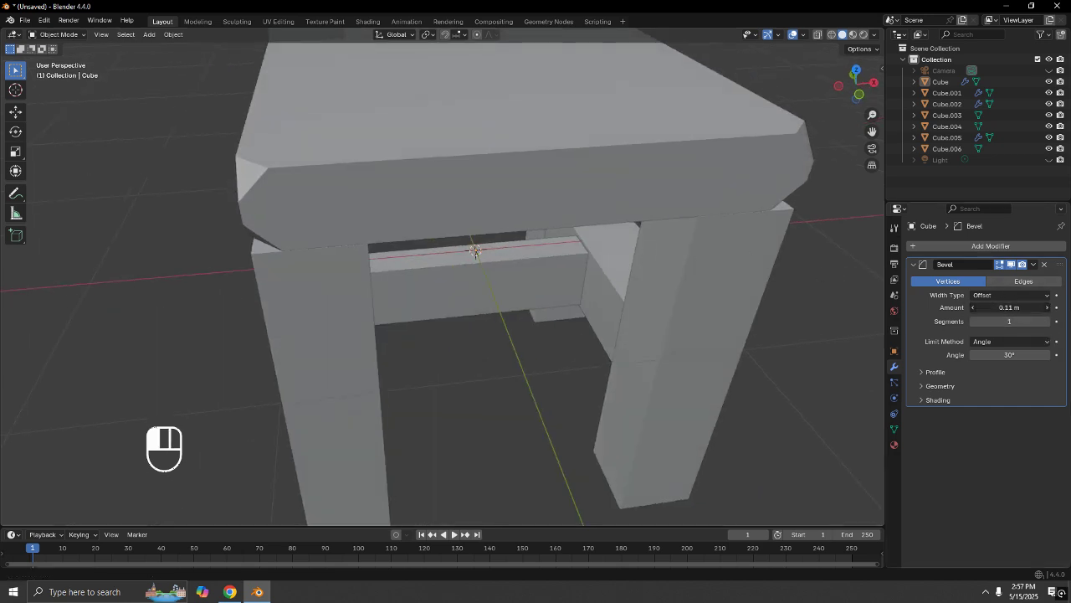
type("0.07")
key("Return")
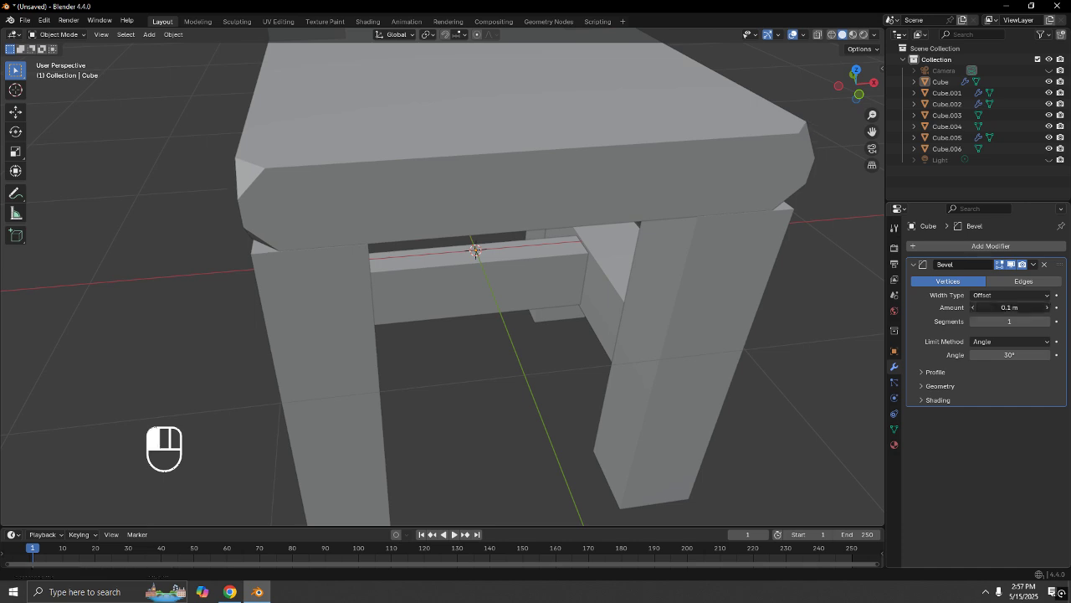
left_click(973, 308)
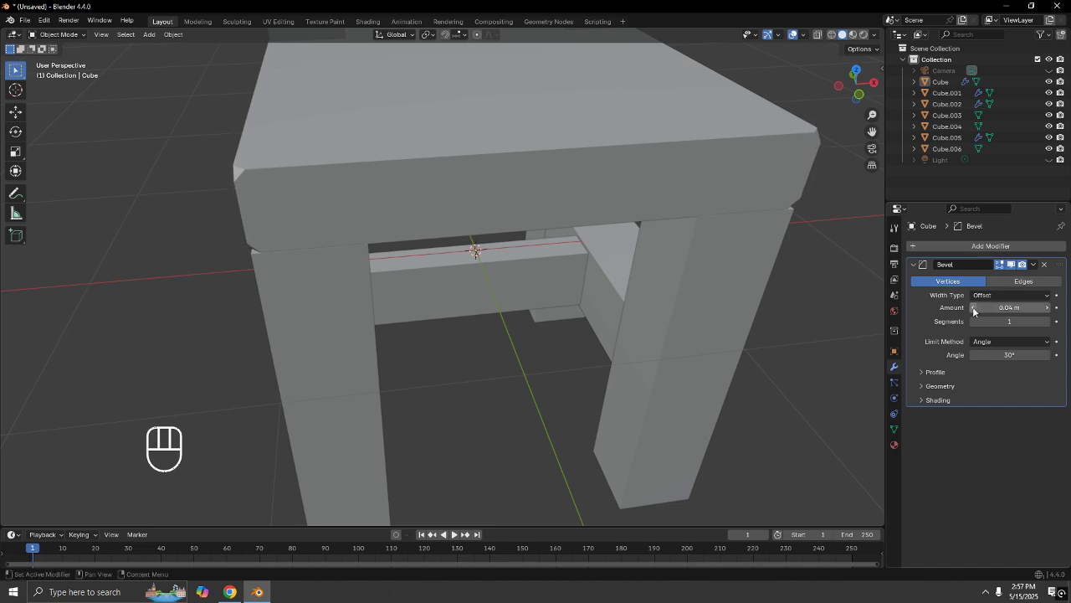
left_click(1048, 323)
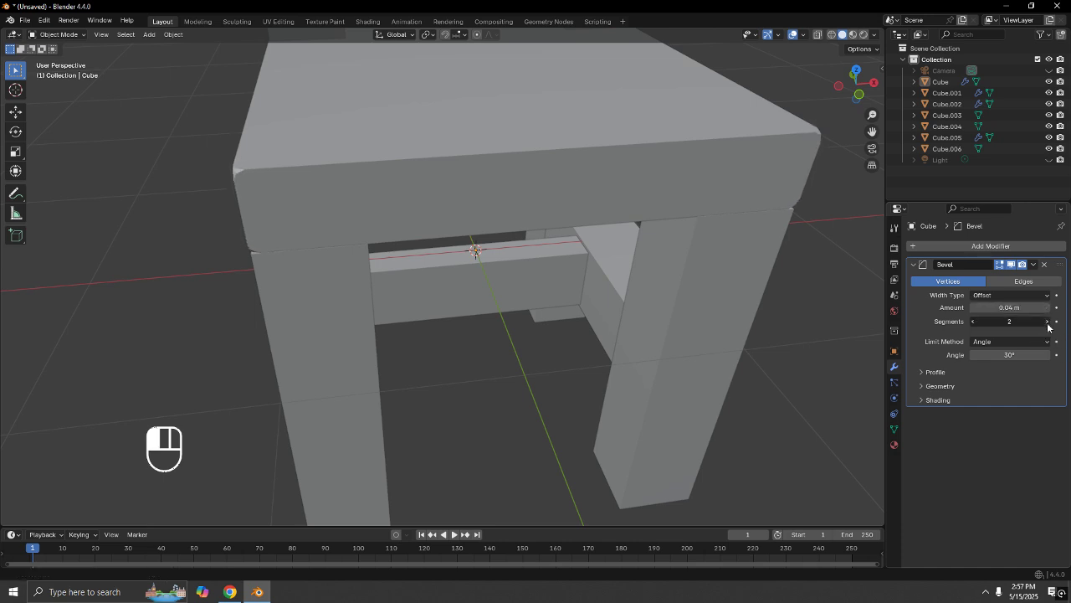
Apply the Bevel modifier to the seat.
key("Tab")
scroll(528, 363, "down", 5)
middle_click_drag(528, 363, 260, 318)
scroll(605, 241, "up", 5)
key("Tab")
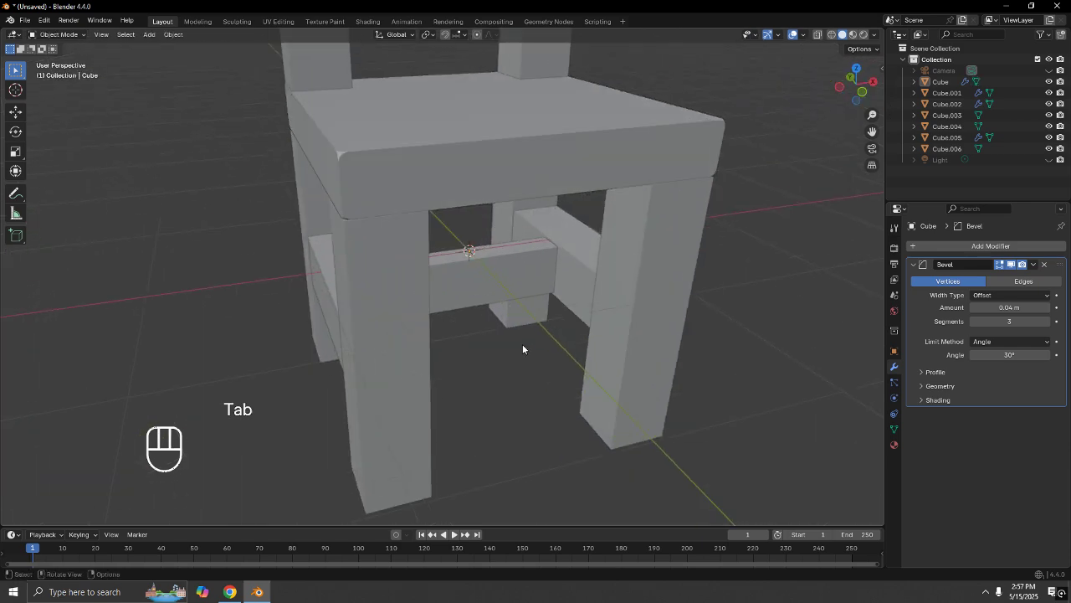
middle_click_drag(537, 291, 605, 316)
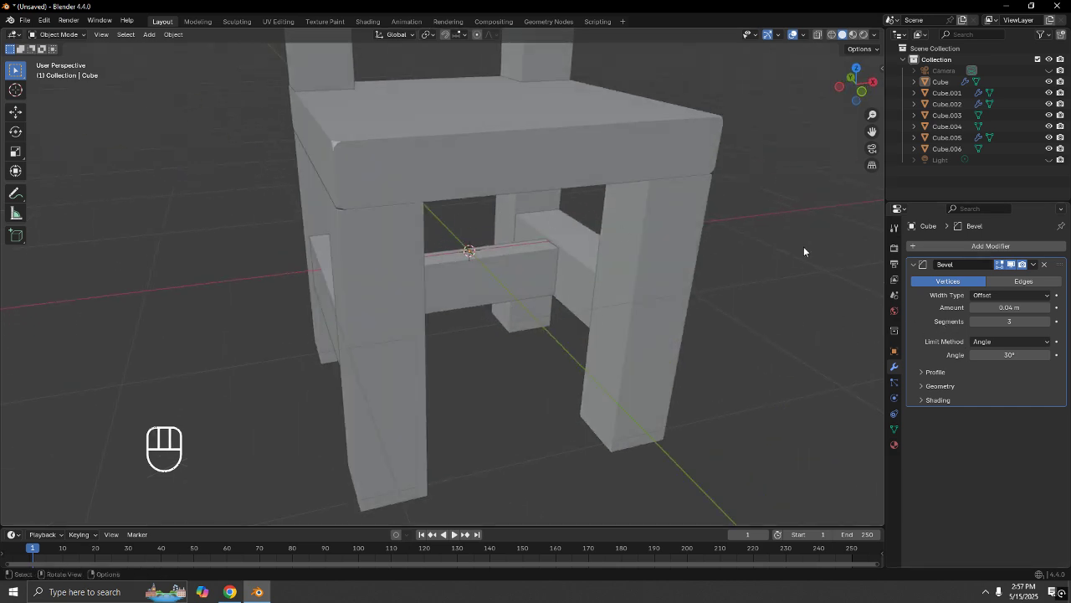
key("ctrl+a")
Examine the seat's bevelled mesh and the whole chair, including its profile in the right orthographic view.
key("Tab")
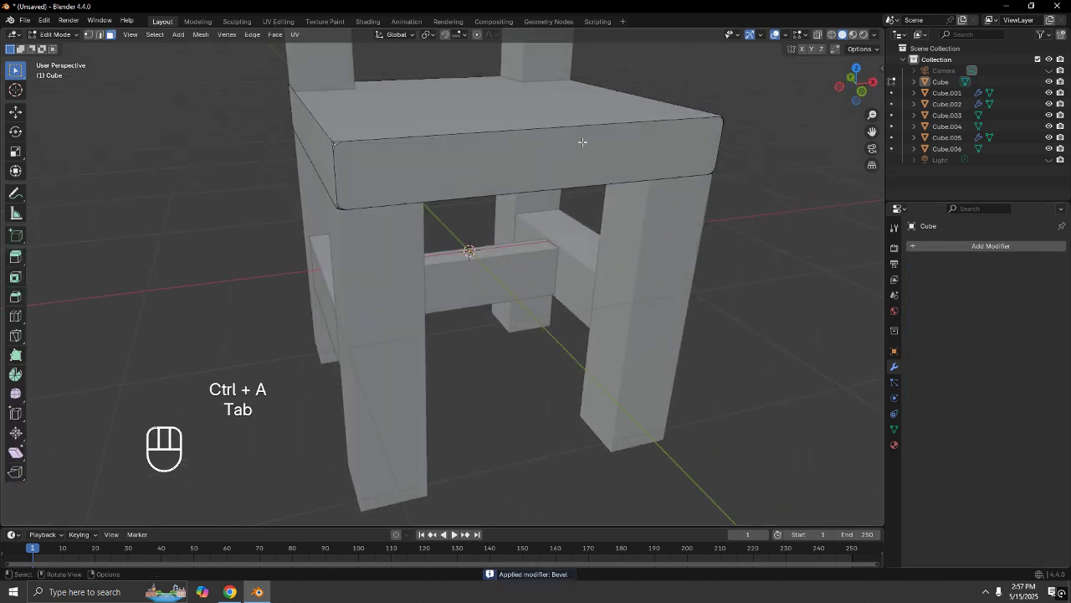
key("a")
scroll(664, 297, "down", 3)
key("Tab")
middle_click_drag(665, 297, 370, 239)
scroll(402, 261, "down", 3)
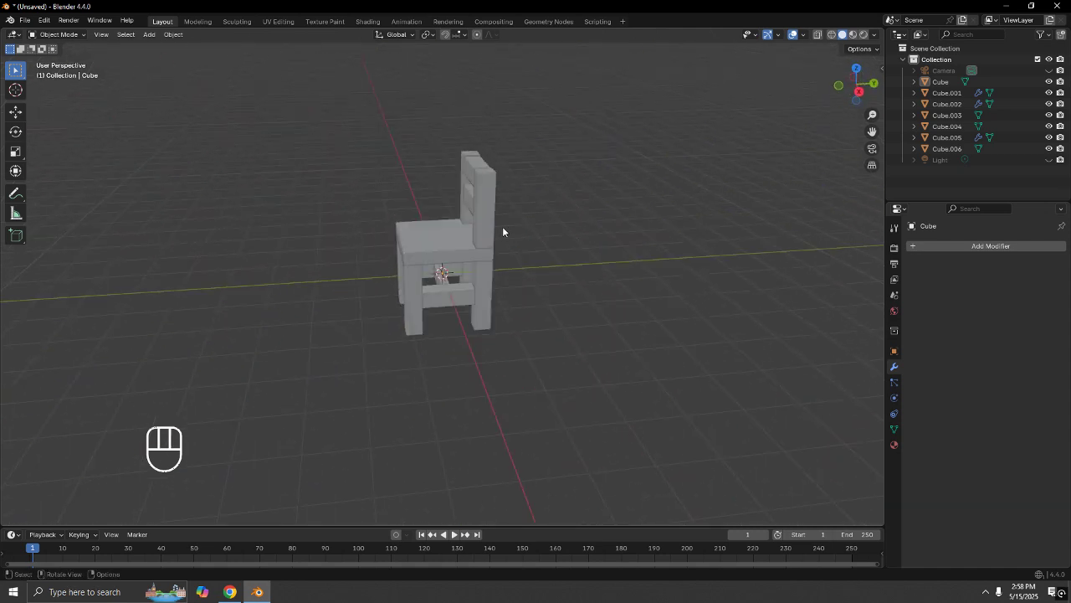
scroll(503, 230, "up", 4)
middle_click_drag(513, 267, 500, 340, "shift")
middle_click_drag(501, 340, 501, 305)
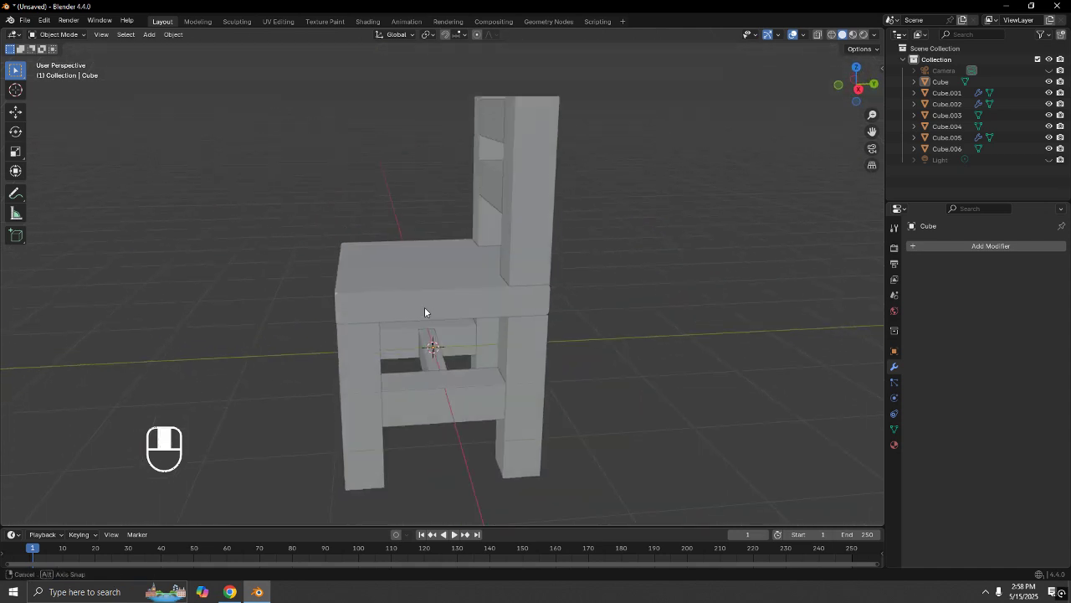
key("KP_1")
key("KP_3")
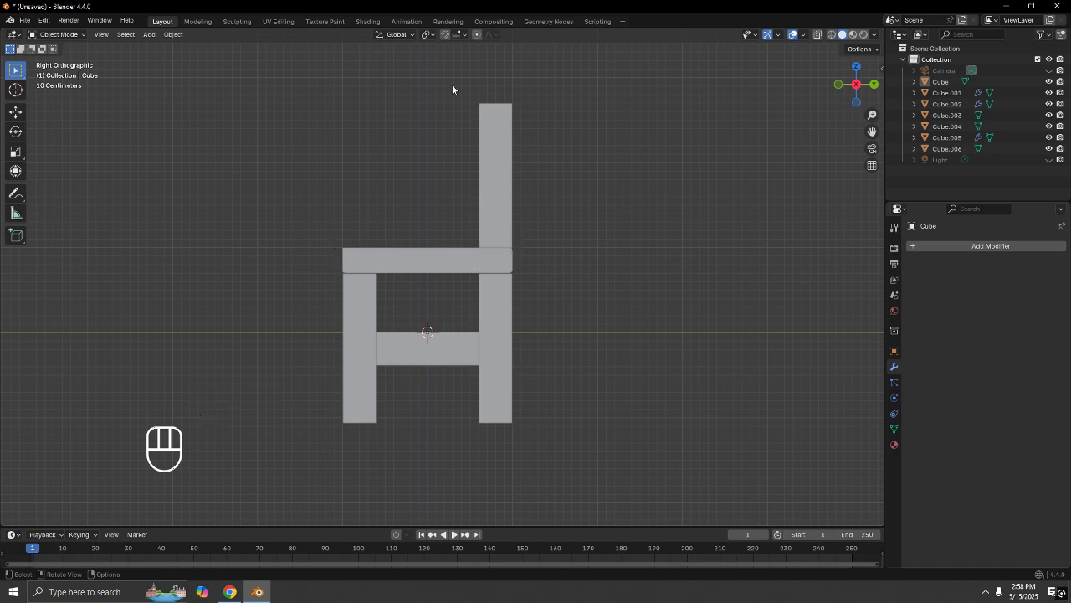
scroll(452, 90, "down", 2)
middle_click_drag(452, 89, 522, 127)
key("Tab")
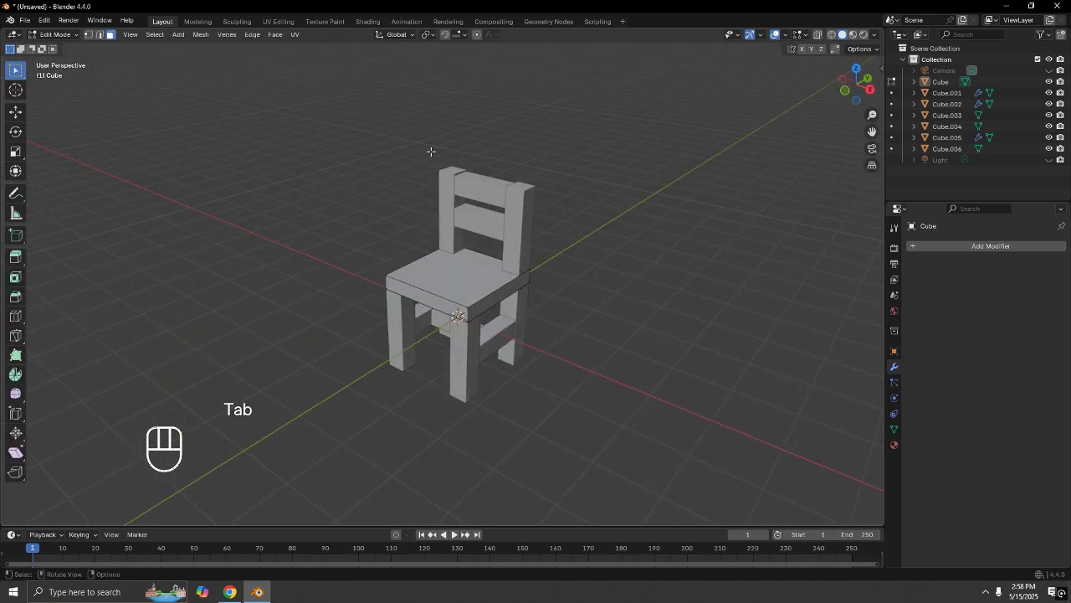
key("Tab")
left_click(476, 179)
key("Tab")
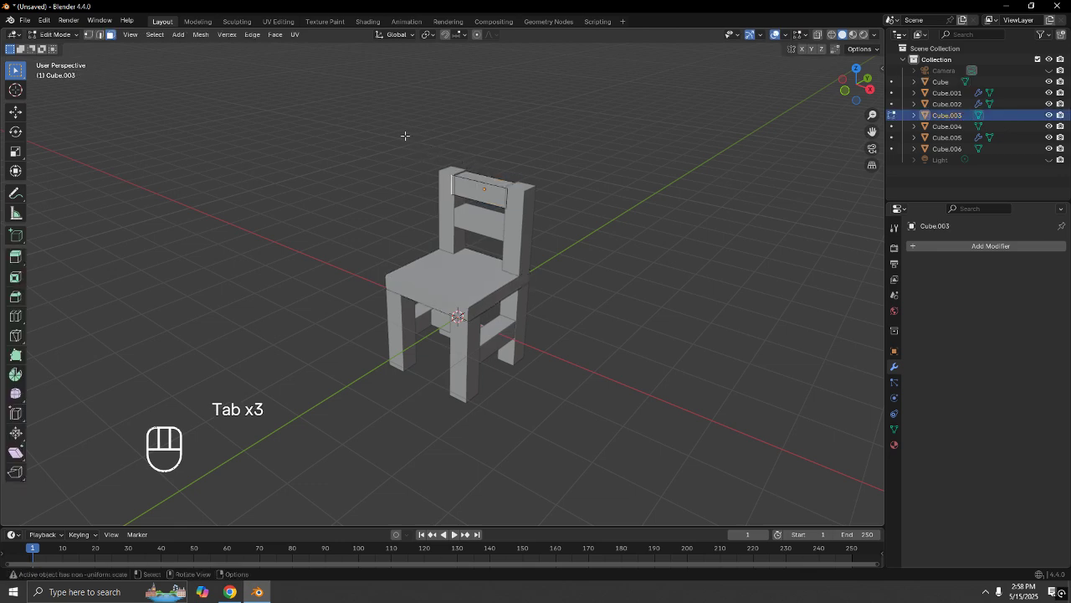
key("Tab")
key("Tab")
left_click_drag(411, 138, 569, 199)
key("Tab")
left_click(541, 184)
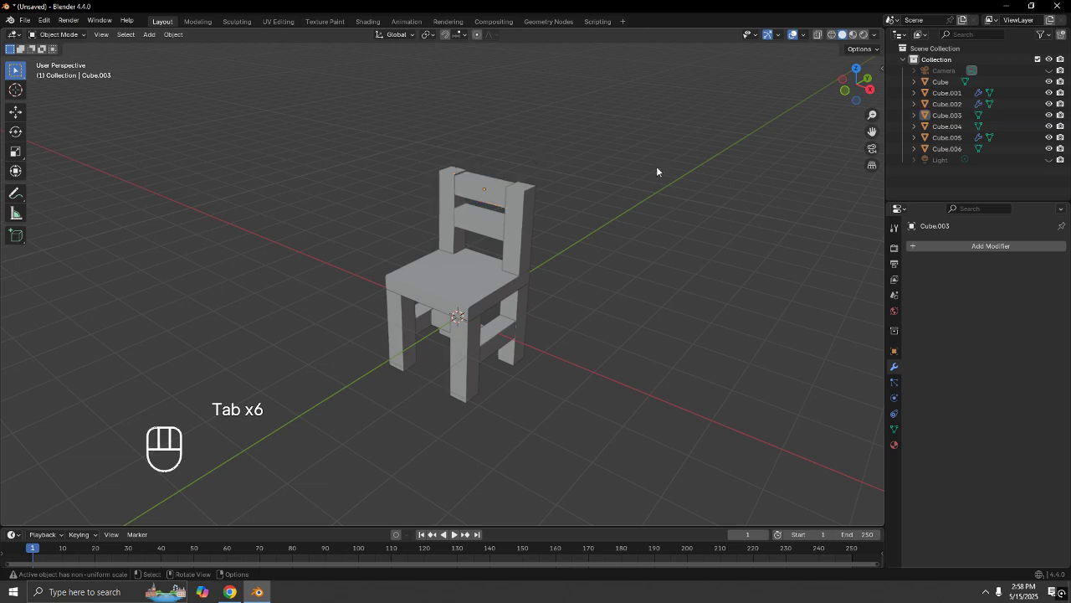
middle_click_drag(540, 185, 352, 237)
key("Tab")
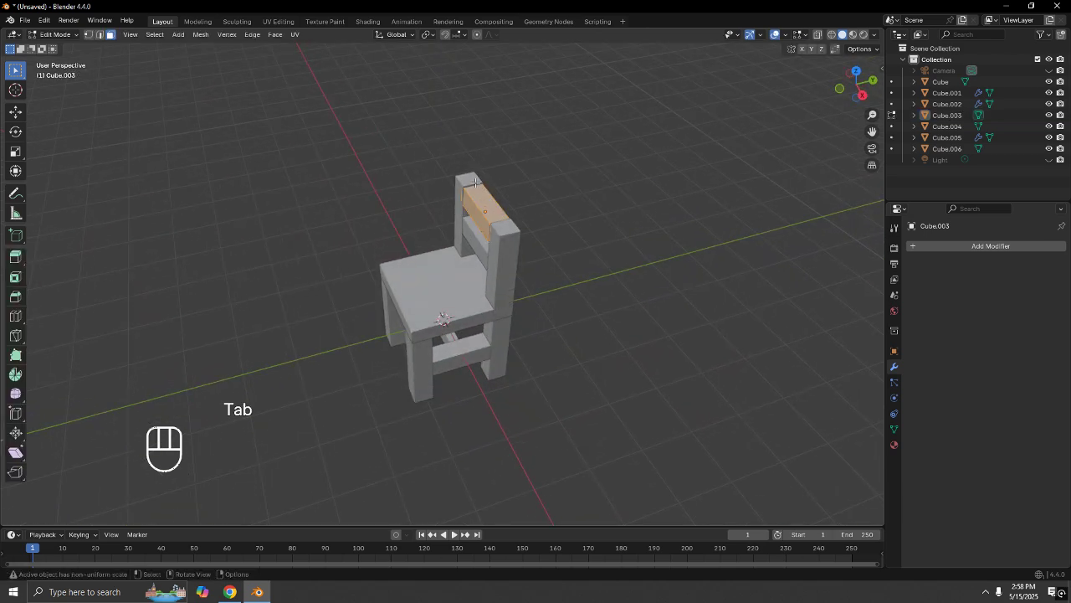
left_click(472, 181)
key("Tab")
Move the top face of the mirrored backrest post slightly along positive Y so both posts lean backward.
left_click(516, 234)
key("Tab")
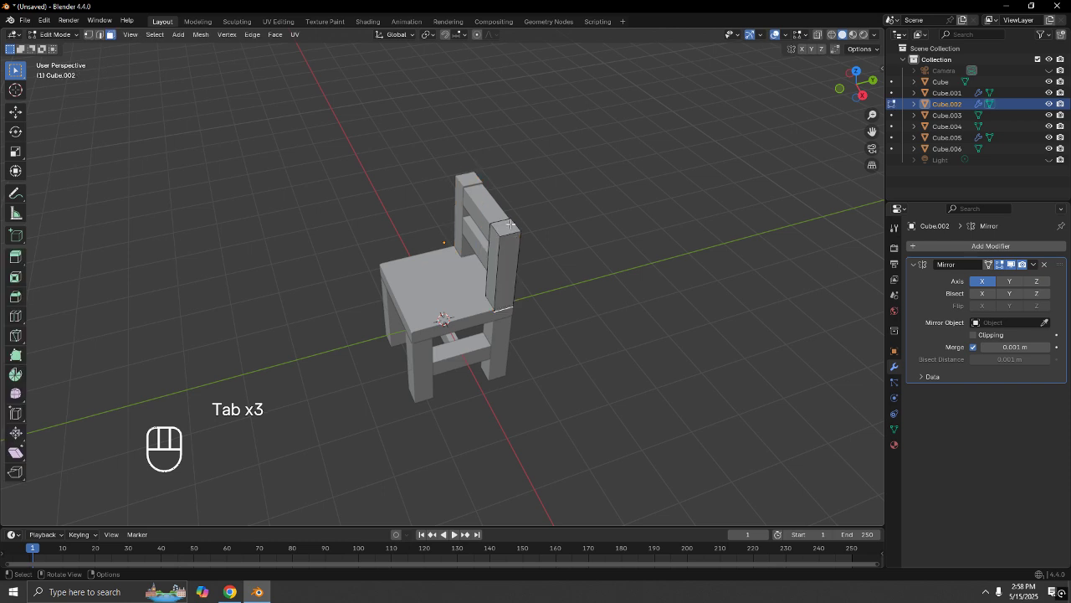
key("3")
left_click(511, 224)
middle_click_drag(547, 247, 554, 280, "shift")
scroll(556, 278, "up", 4)
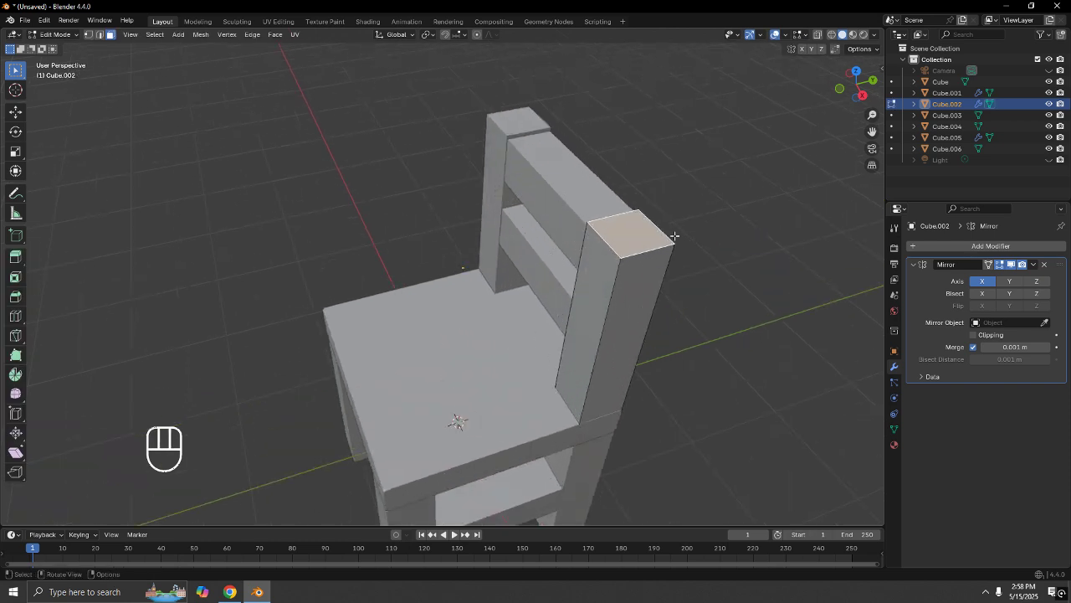
key("g")
key("y")
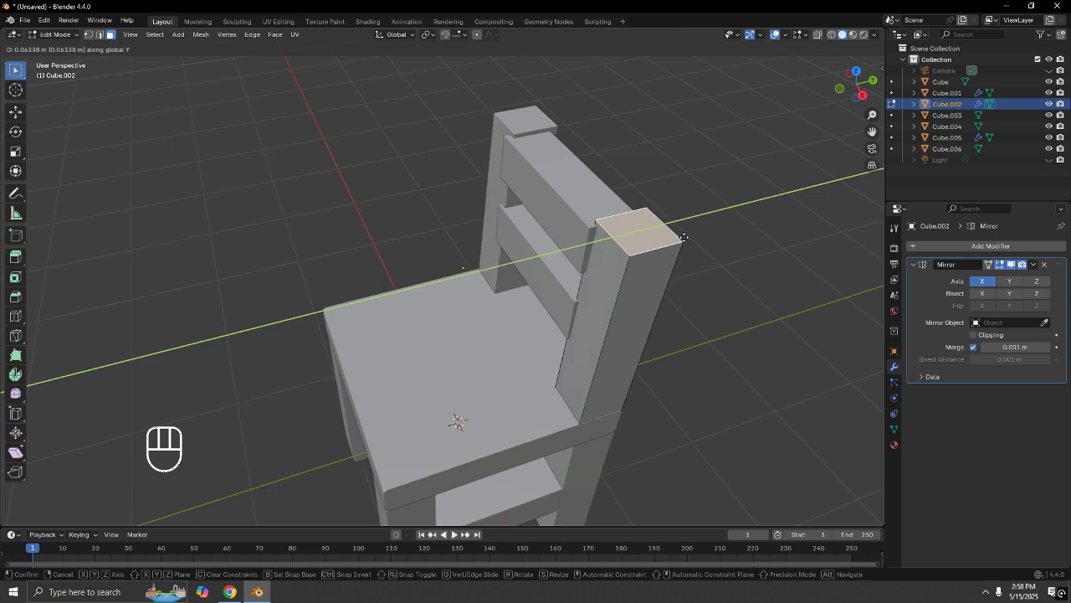
left_click(687, 238)
left_click(783, 206)
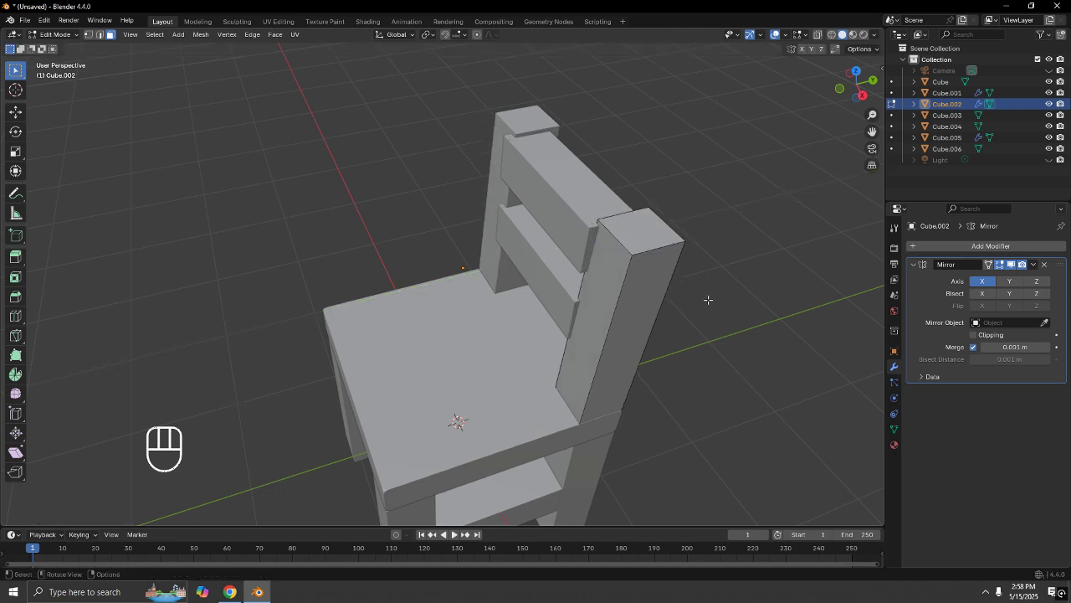
Check the backrest post's lean against the rails in the right orthographic view and return to Object Mode.
scroll(703, 305, "down", 5)
key("KP_1")
key("KP_3")
scroll(549, 246, "up", 5)
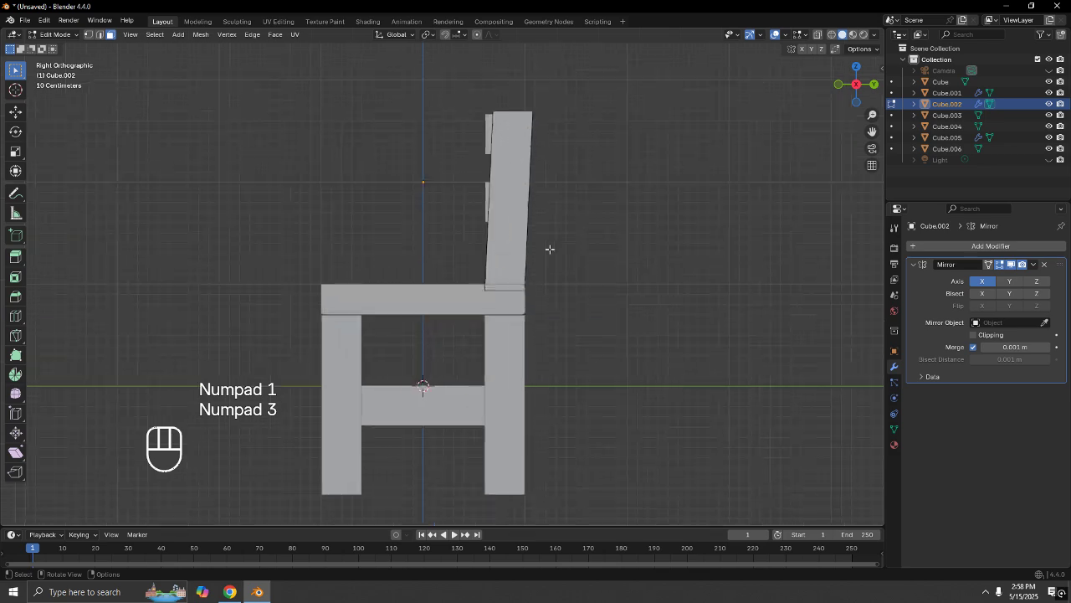
middle_click_drag(618, 212, 555, 207)
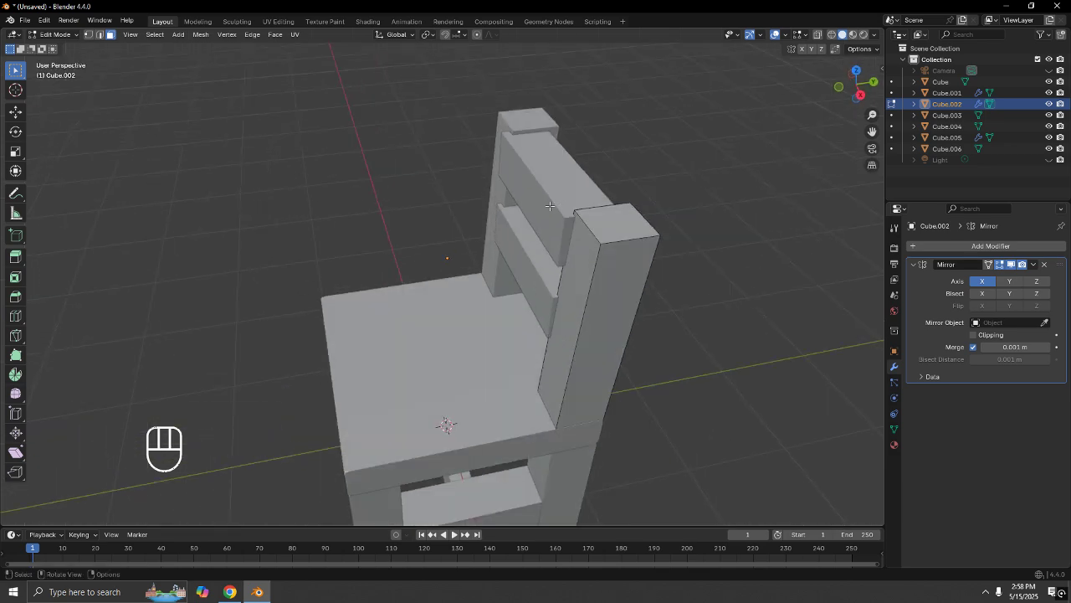
key("Tab")
Try to rotate both backrest rails together by about 3° in the right orthographic view to match the posts' lean.
left_click(536, 228)
left_click(526, 281, "shift")
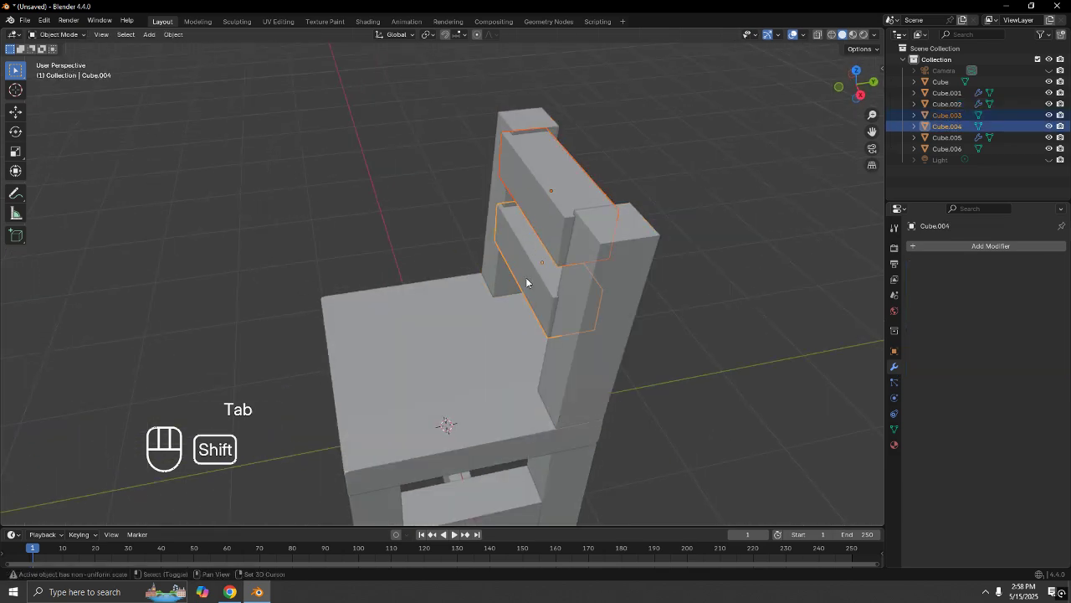
key("KP_1")
key("KP_3")
scroll(642, 264, "up", 2)
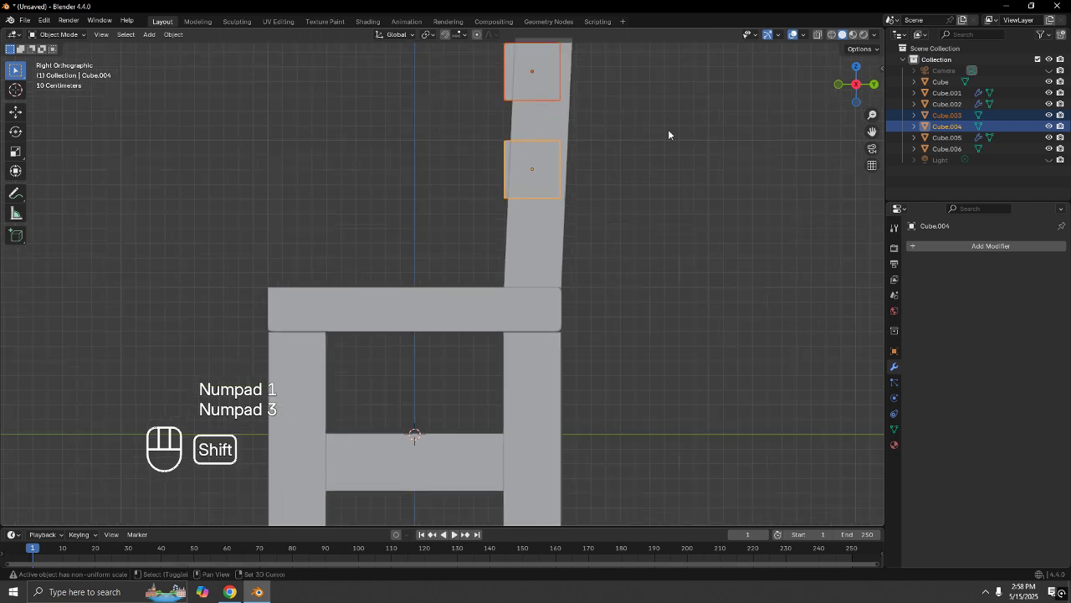
middle_click_drag(668, 129, 573, 245, "shift")
scroll(565, 311, "up", 2)
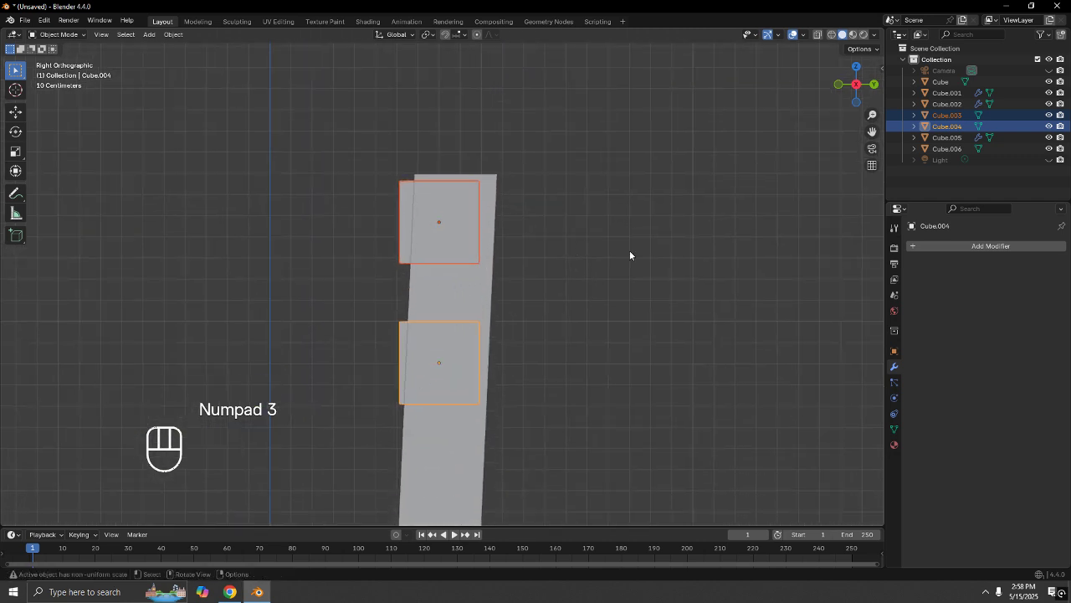
key("r")
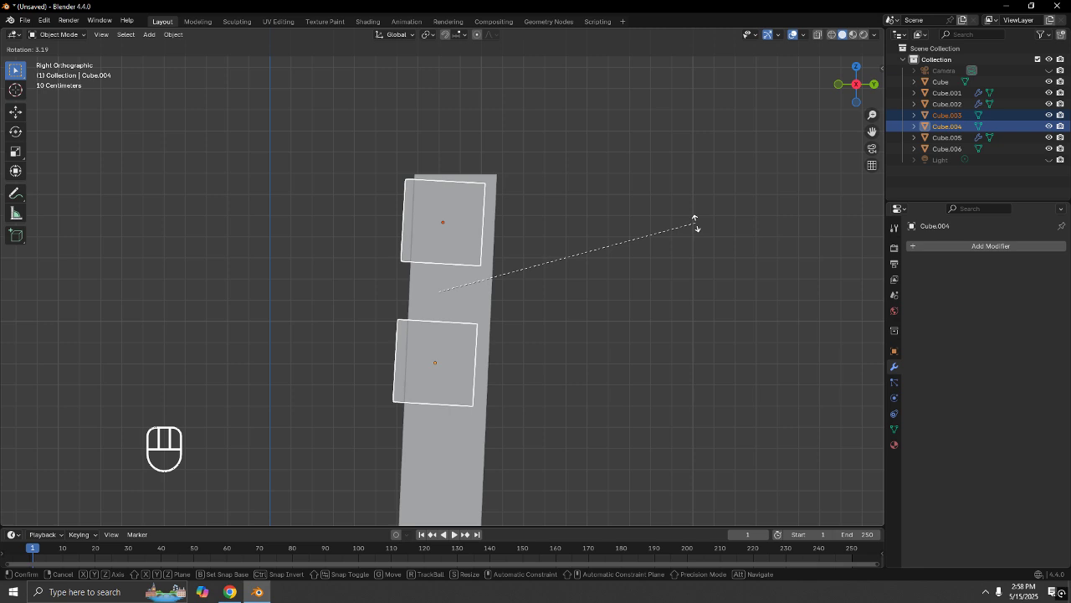
left_click(695, 222)
key("ctrl+z")
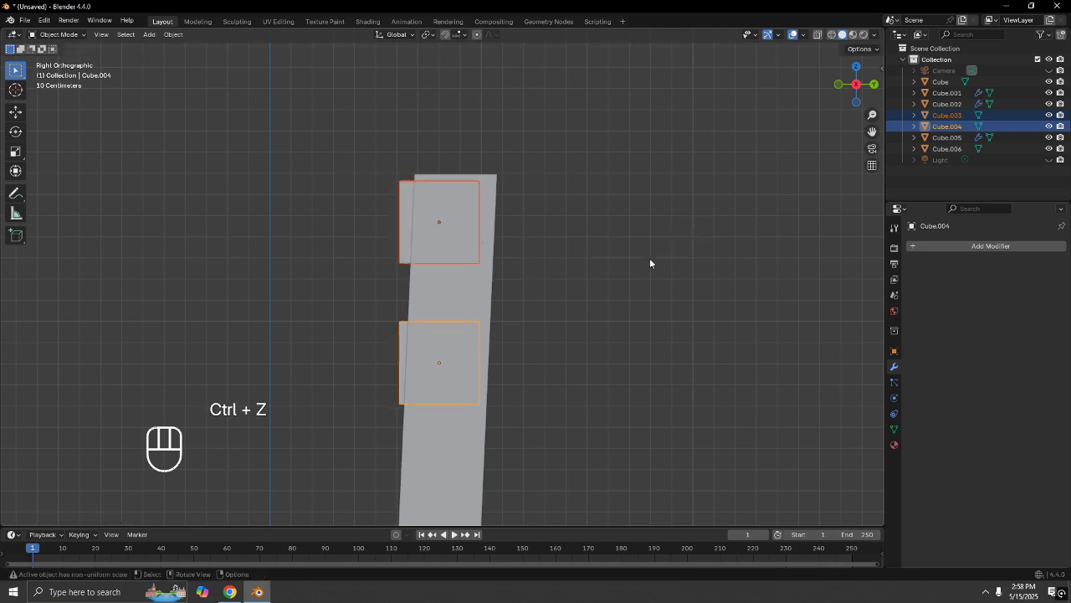
Move only the upper backrest rail along positive Y until it sits within the side profile of the leaning posts.
middle_click_drag(420, 239, 405, 256)
left_click(551, 248)
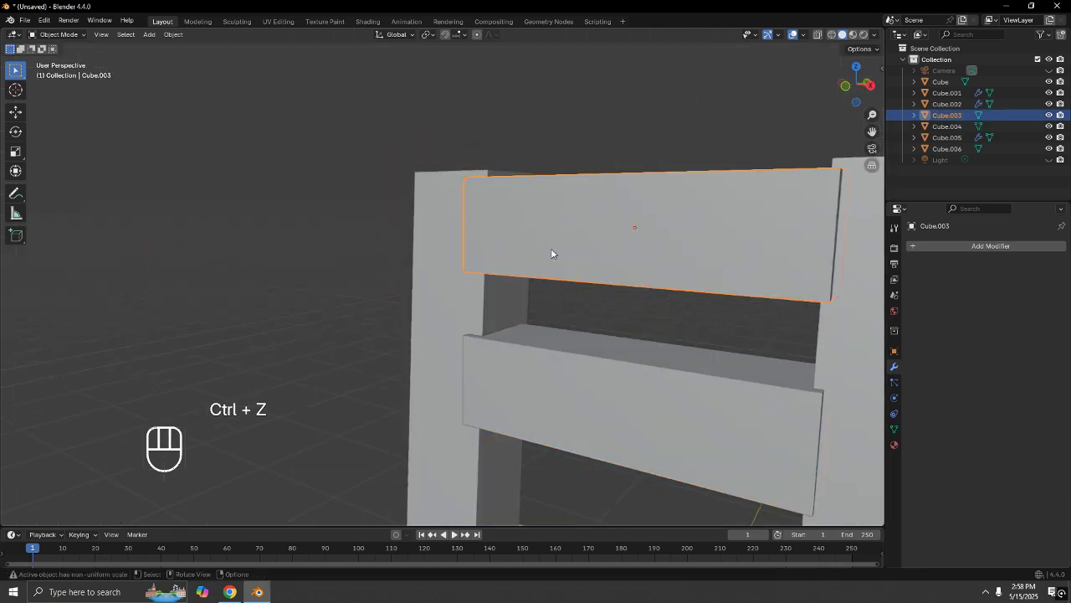
key("KP_1")
key("KP_3")
scroll(551, 253, "up", 3)
middle_click_drag(552, 251, 504, 258, "shift")
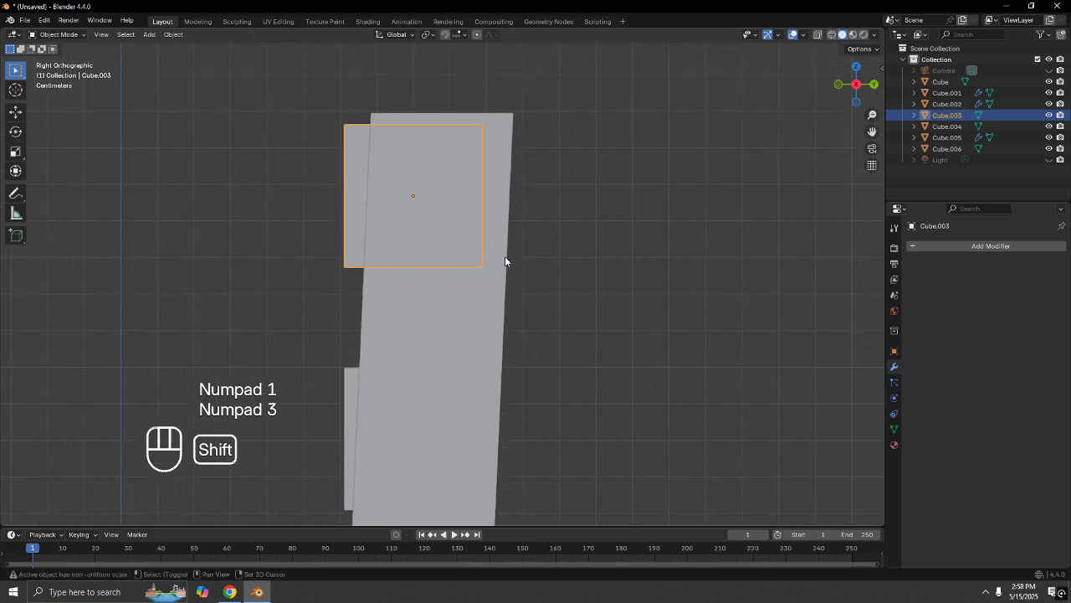
key("g")
key("y")
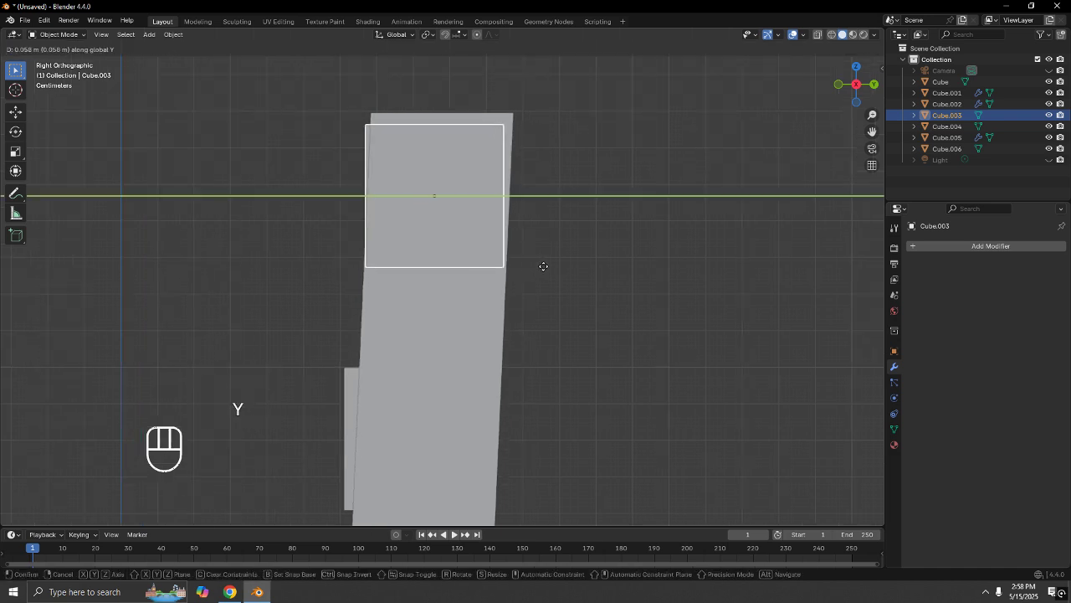
left_click(552, 263)
Rotate the upper backrest rail slightly clockwise in the right orthographic view so it matches the posts' lean.
key("r")
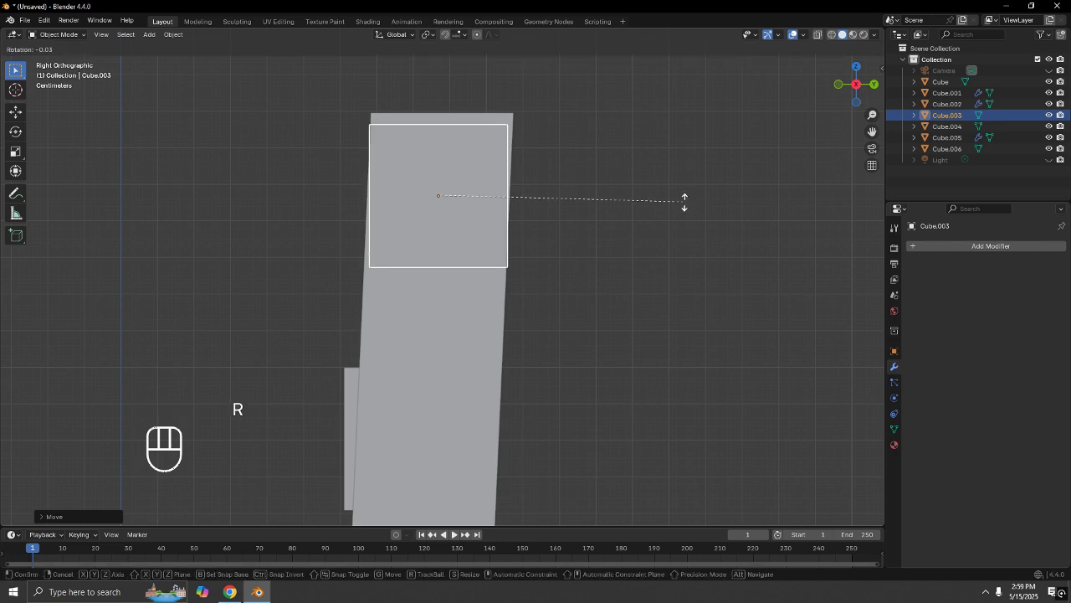
left_click(690, 216)
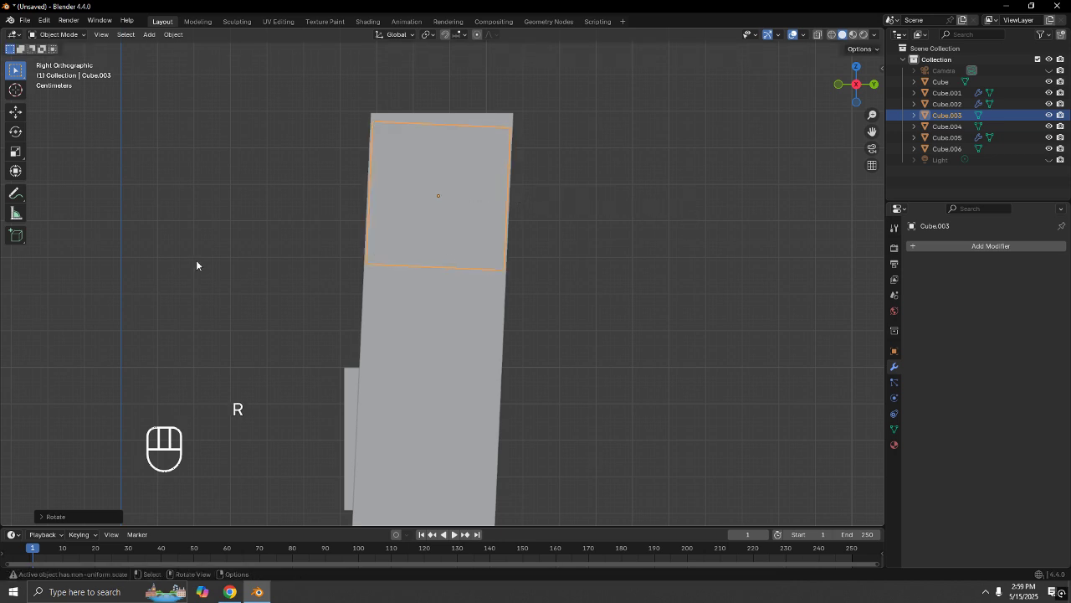
left_click(194, 262)
Move the lower backrest rail about 0.043 m along positive Y to fit within the side profile of the posts.
middle_click_drag(194, 262, 285, 298)
left_click(632, 373)
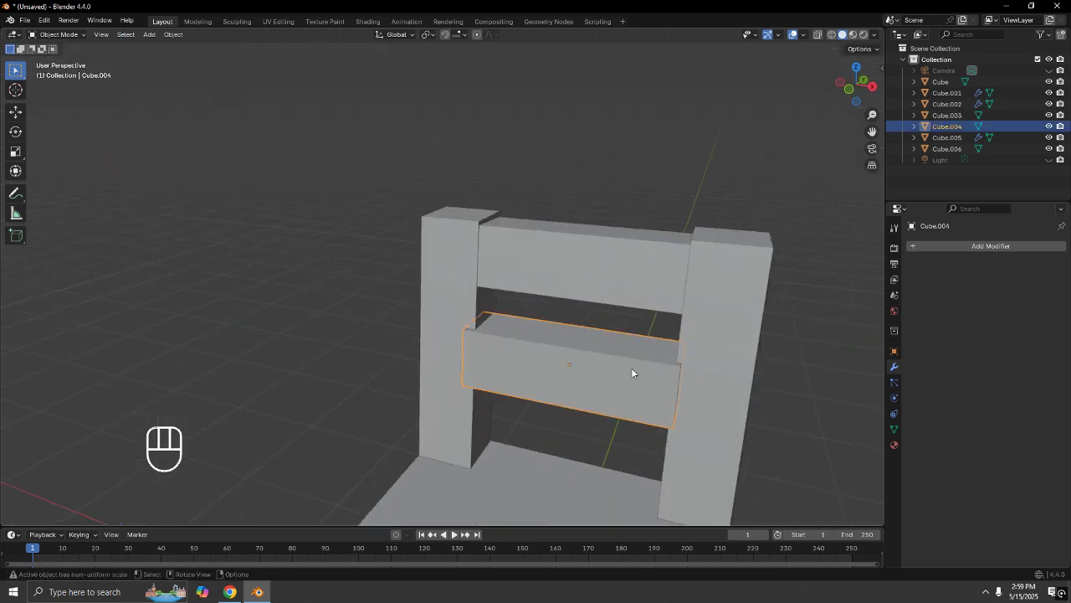
key("KP_1")
key("KP_3")
scroll(632, 373, "up", 3)
middle_click_drag(632, 374, 620, 205, "shift")
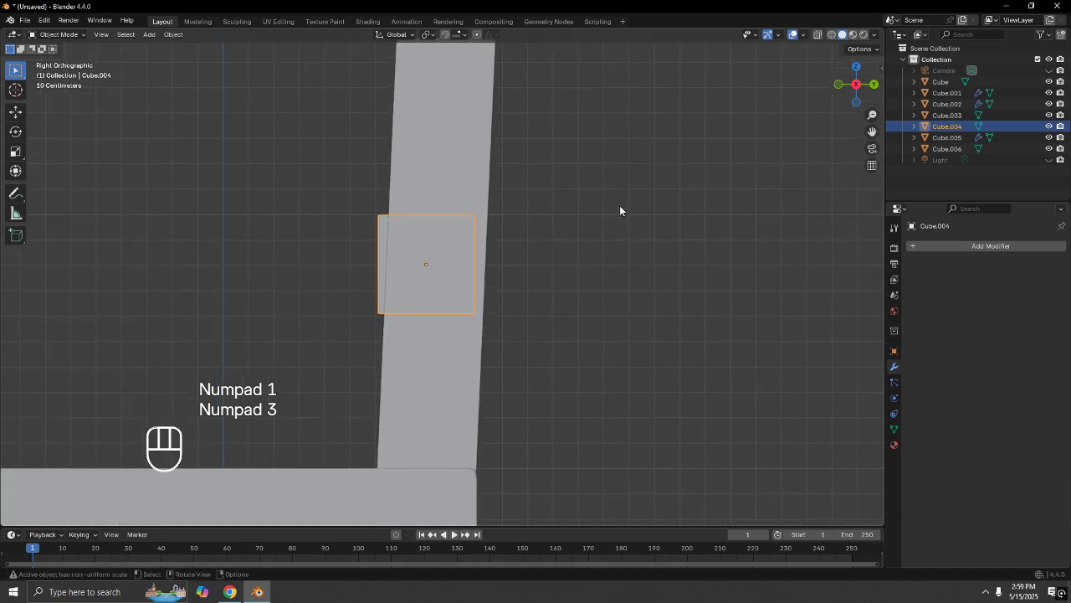
scroll(610, 227, "up", 2)
key("g")
key("y")
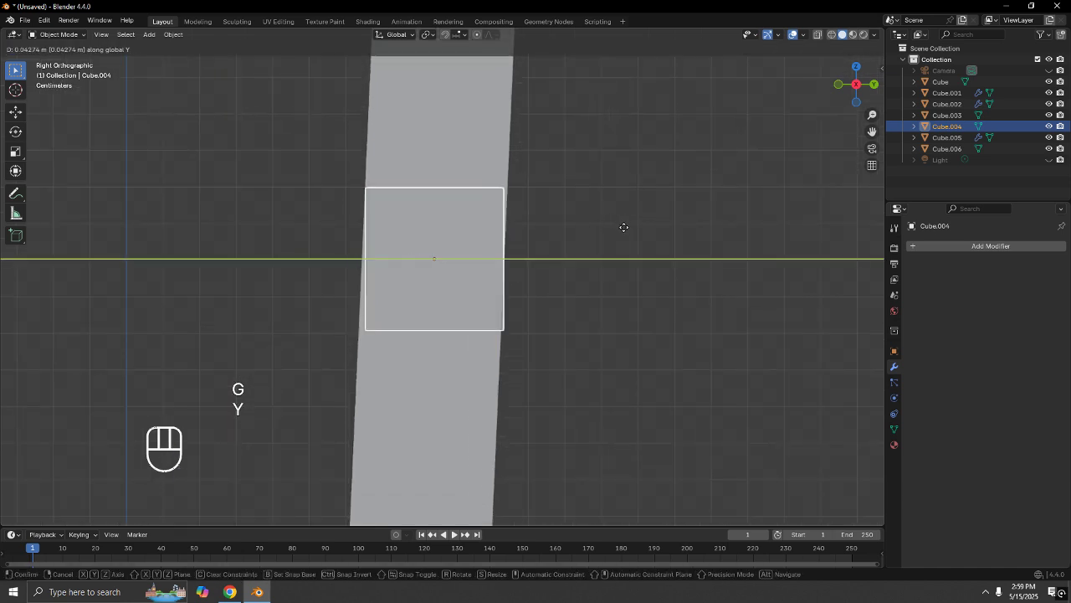
left_click(624, 226)
Rotate the lower backrest rail clockwise by about 2.4° to match the posts' lean and check the whole chair's profile.
key("r")
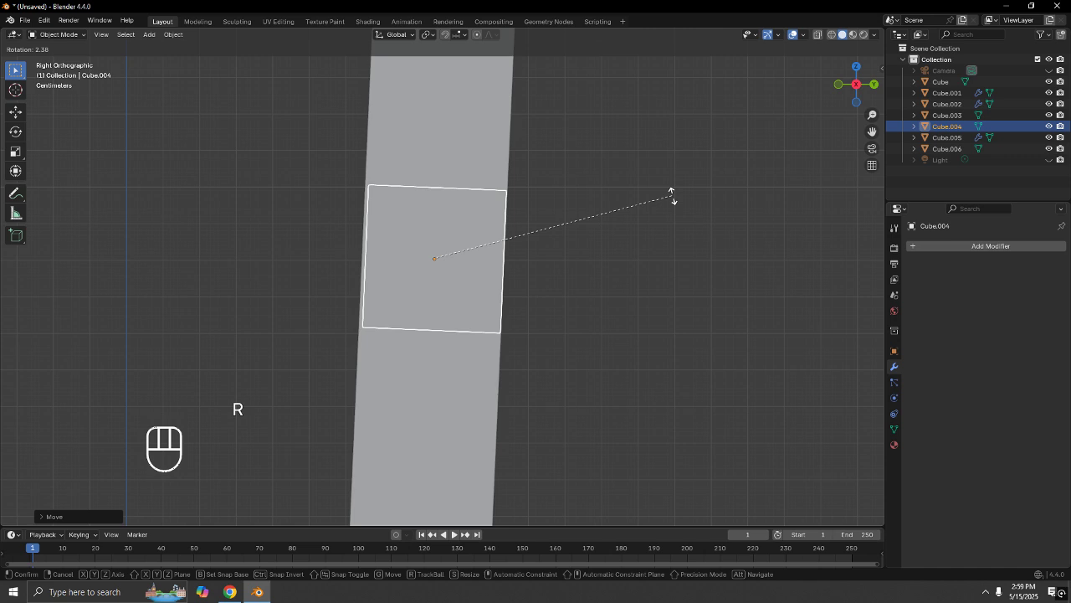
left_click(672, 195)
key("g")
key("y")
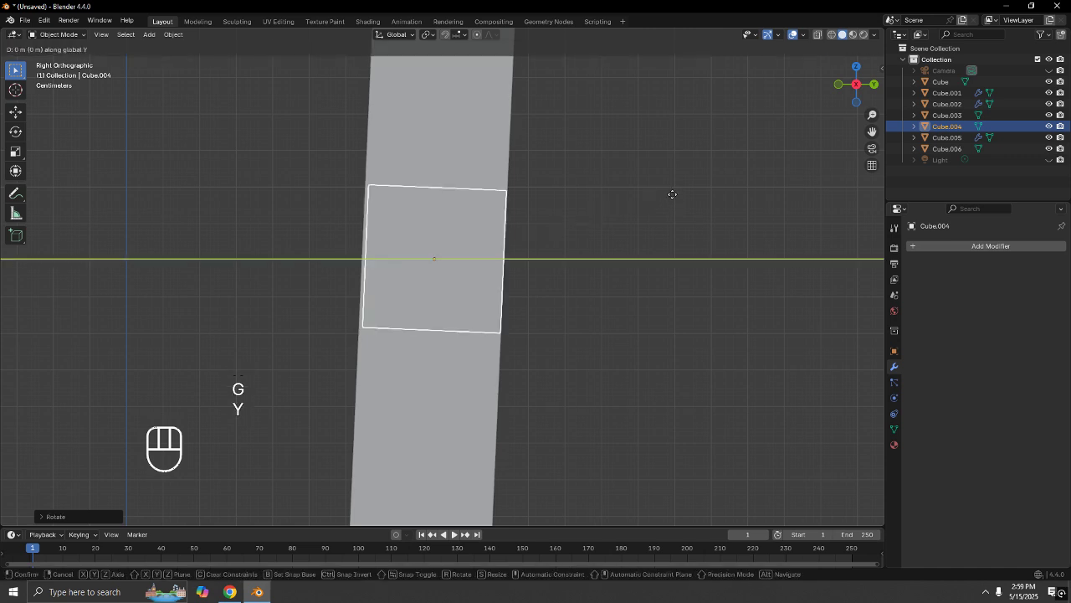
left_click(671, 192)
left_click(649, 211)
middle_click_drag(649, 210, 452, 332)
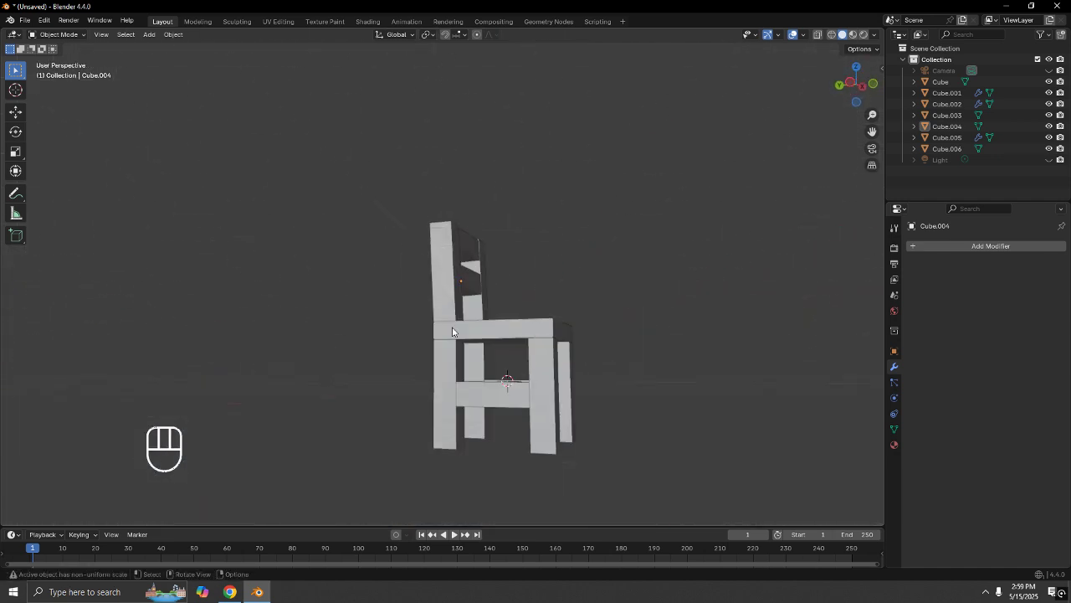
key("KP_1")
key("KP_3")
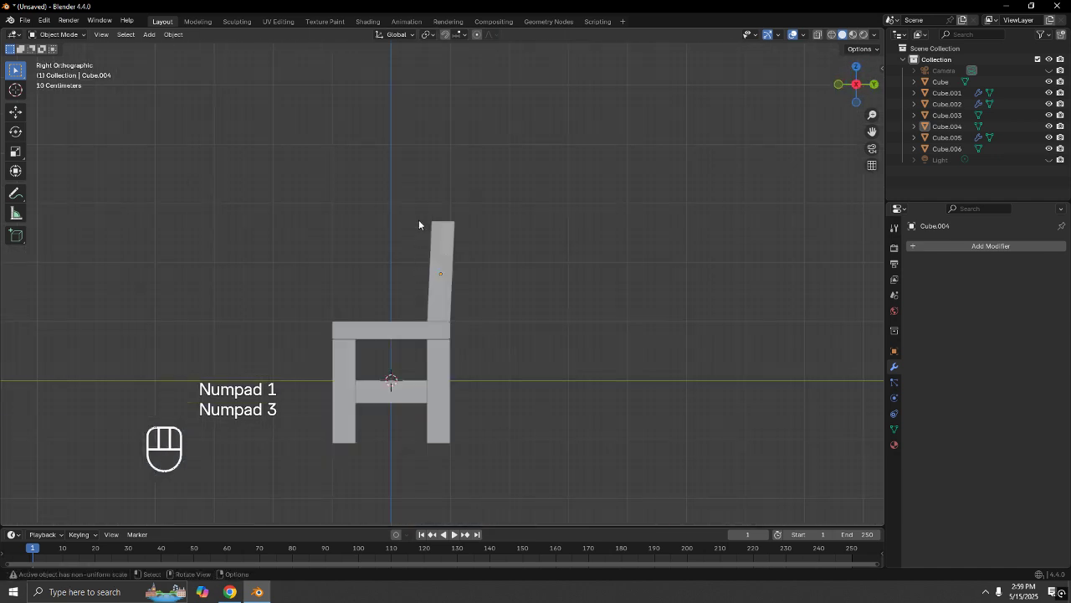
middle_click_drag(408, 377, 514, 362)
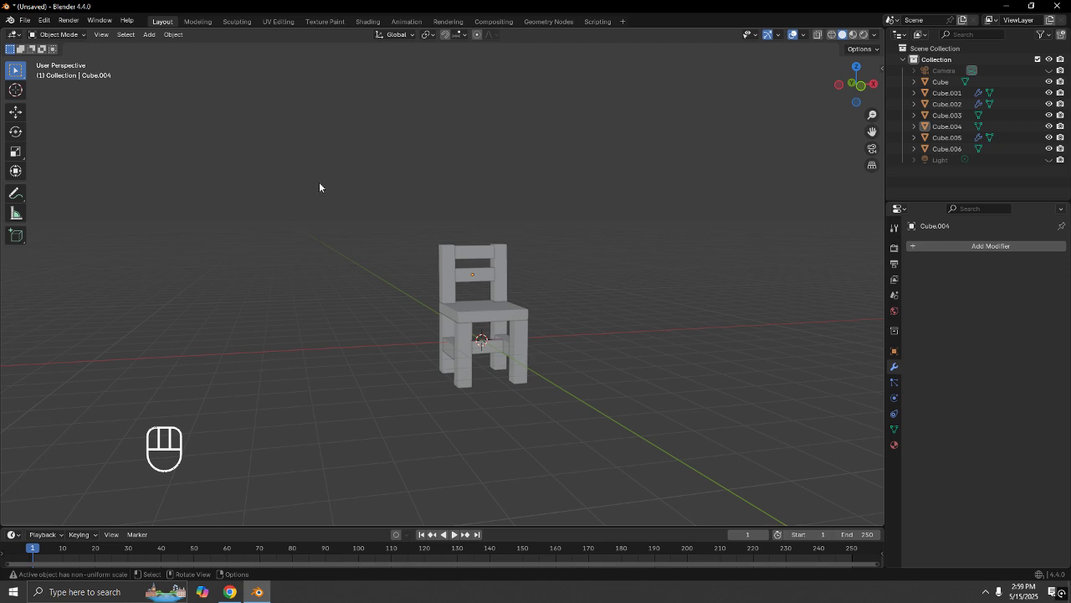
Move all the chair parts into a new collection named Chair and hide that collection.
left_click_drag(333, 124, 648, 495)
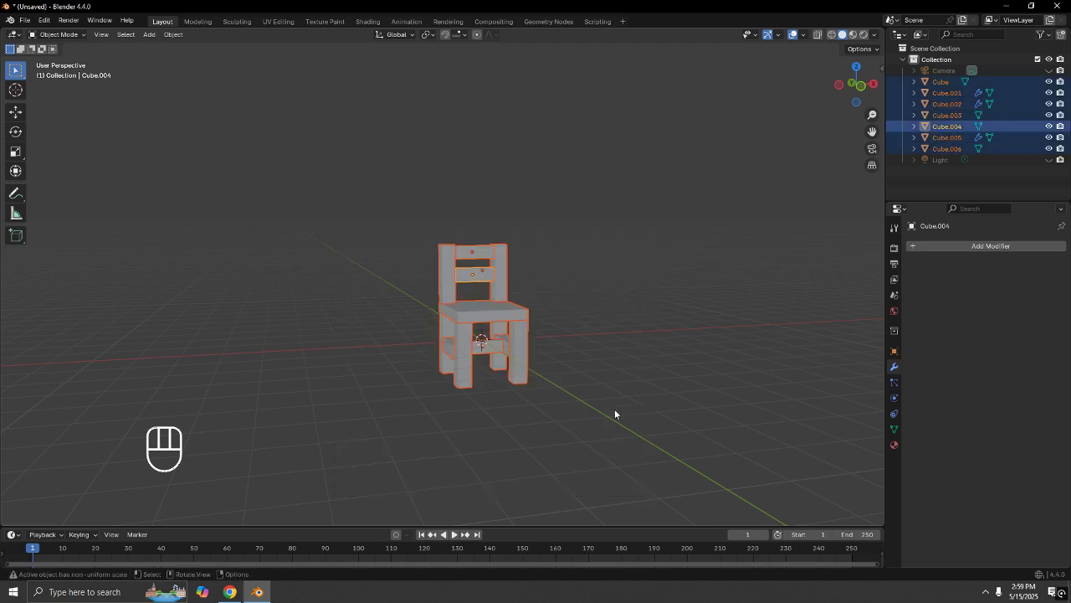
key("m")
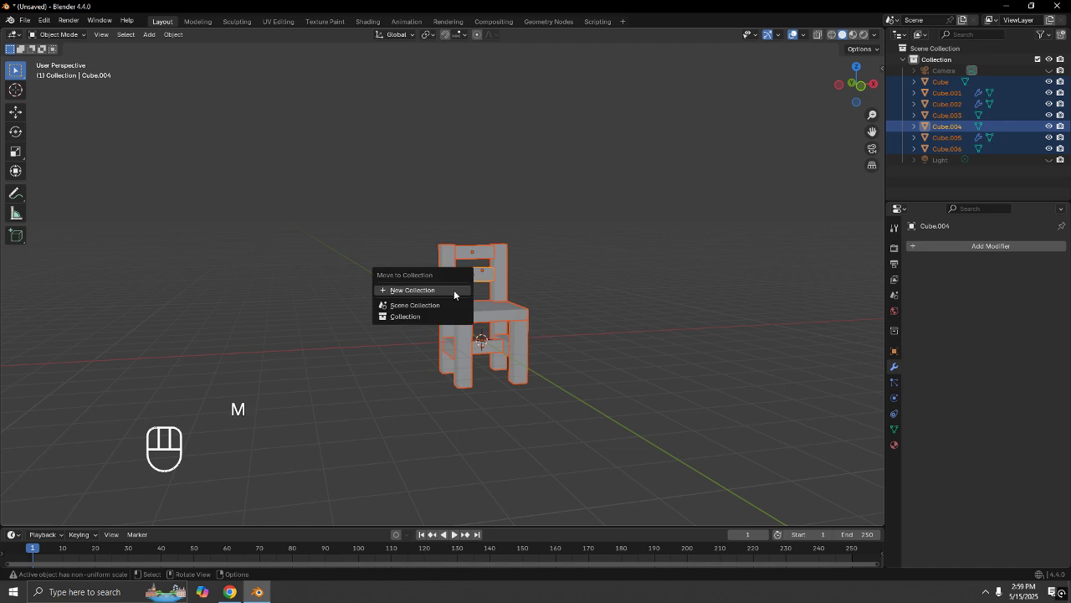
left_click(454, 291)
type("Chair")
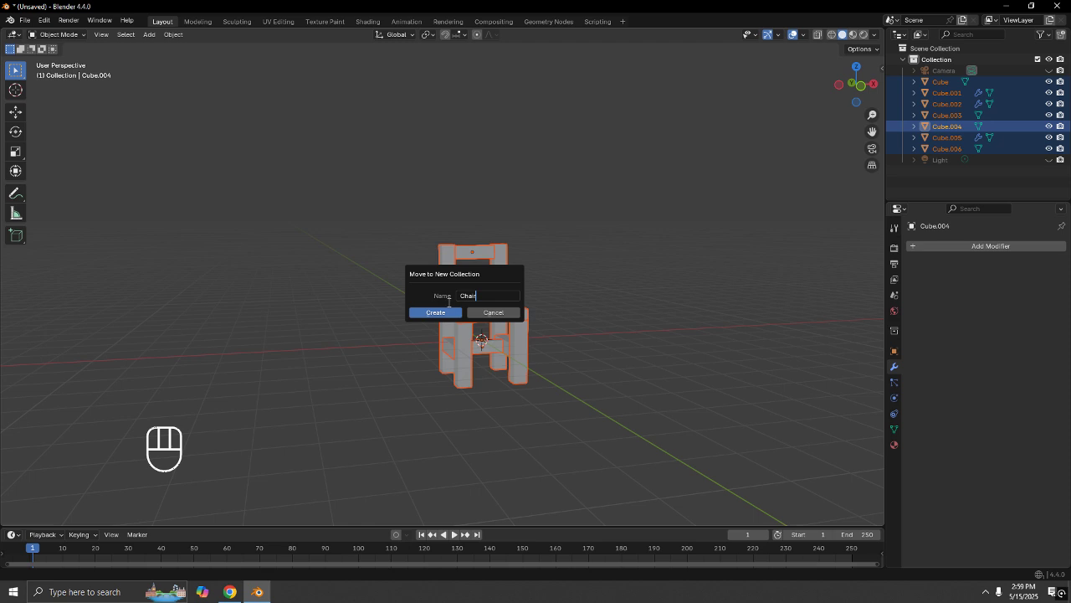
left_click(453, 314)
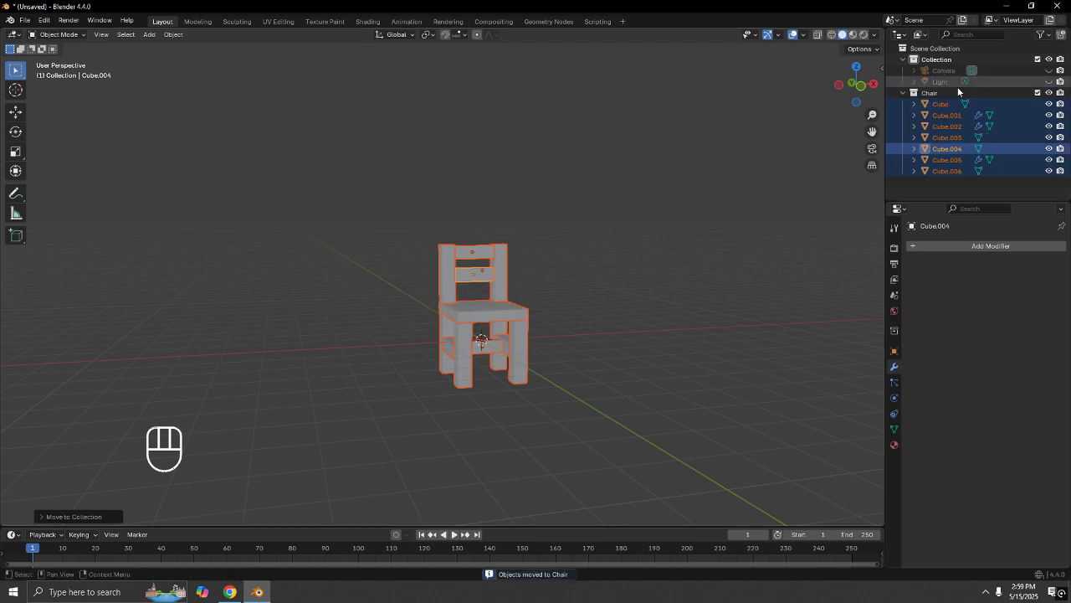
left_click(903, 93)
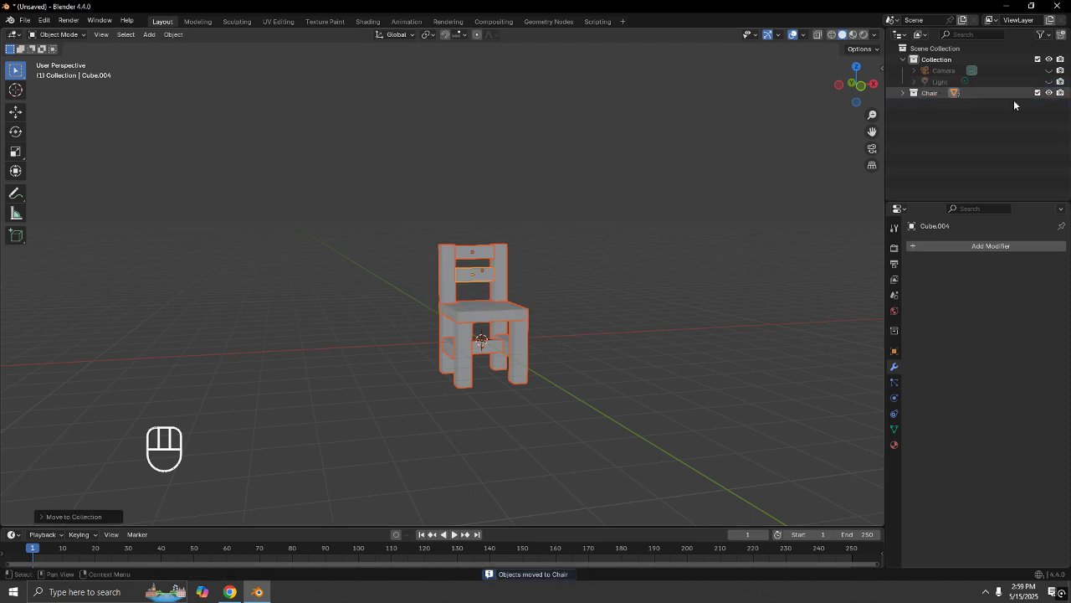
left_click(1048, 95)
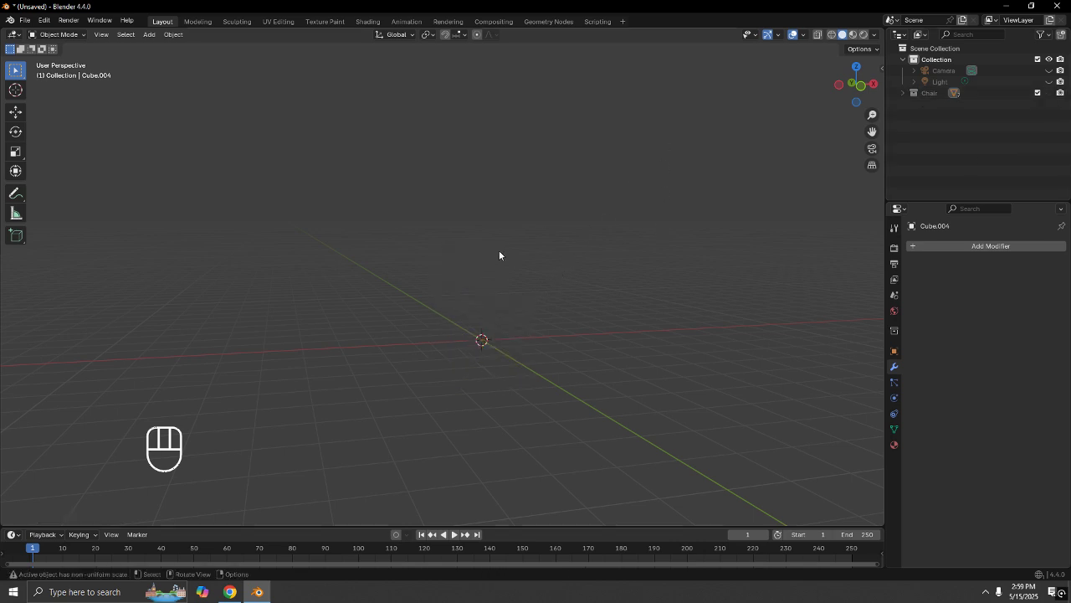
Add a cube at the world origin and turn on snapping.
key("shift+a")
mouse_move(495, 265)
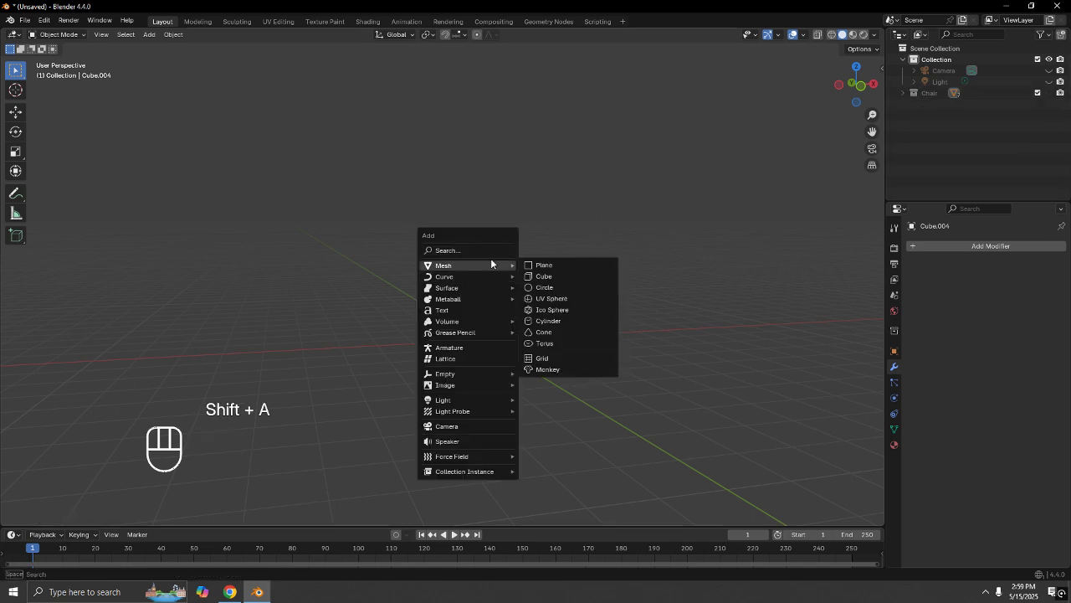
left_click(556, 281)
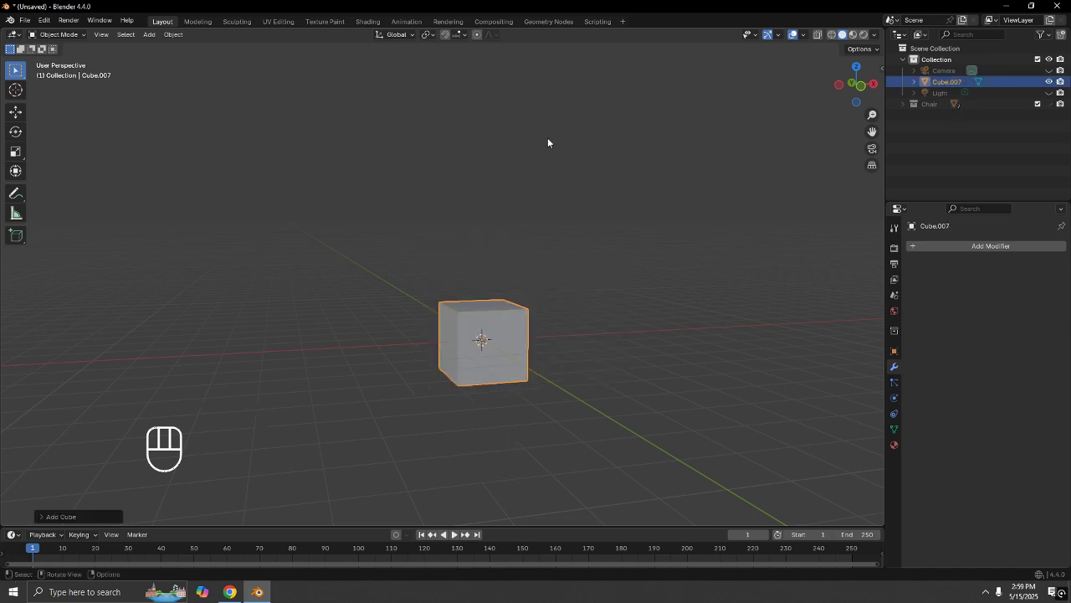
left_click(446, 34)
Flatten the new cube along Z into a thin slab, working from the front view.
mouse_move(528, 236)
middle_mouse_down()
mouse_move(597, 268)
mouse_move(530, 242)
middle_mouse_up()
key("KP_1")
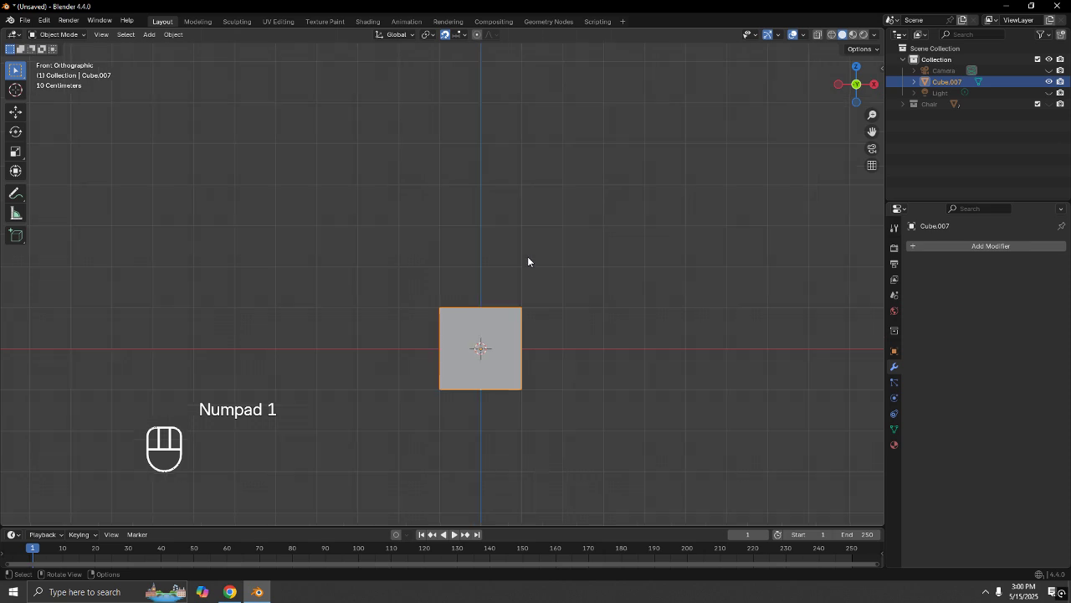
scroll(584, 302, "up", 2)
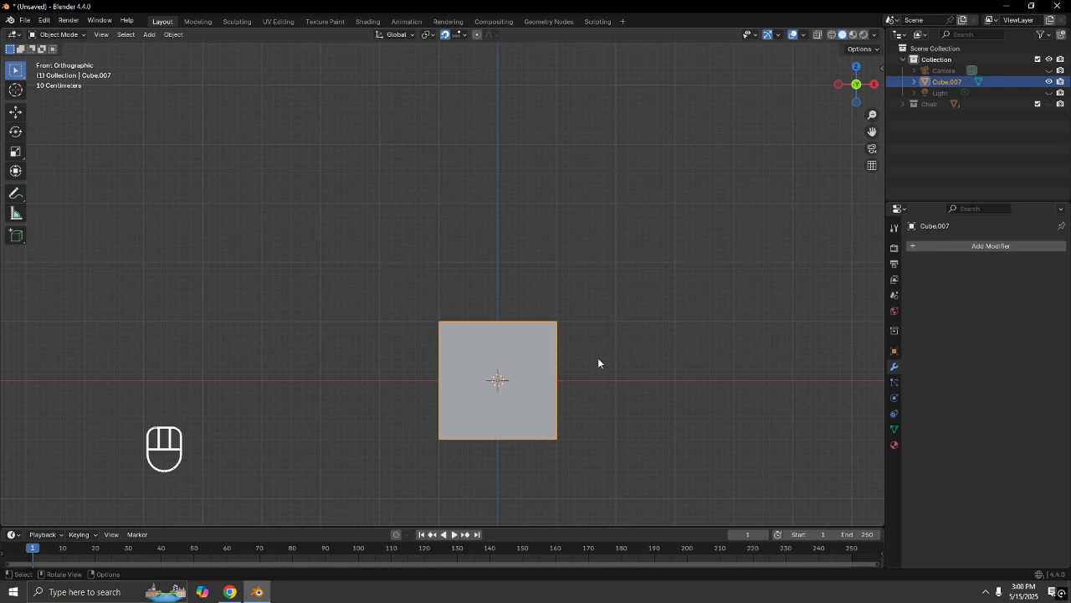
key("s")
key("z")
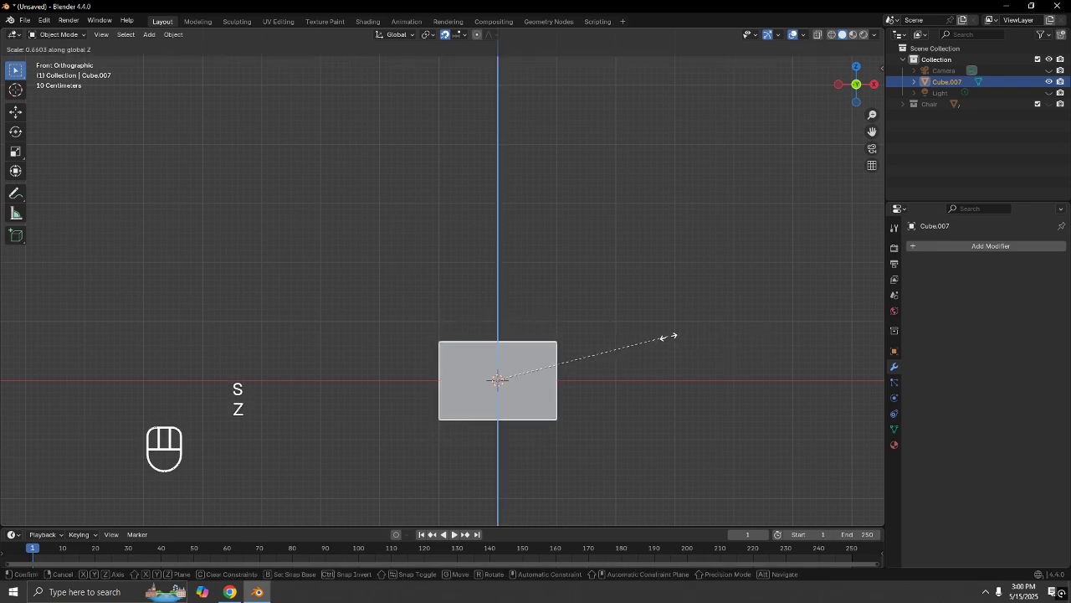
left_click(567, 372)
middle_click_drag(567, 372, 655, 351)
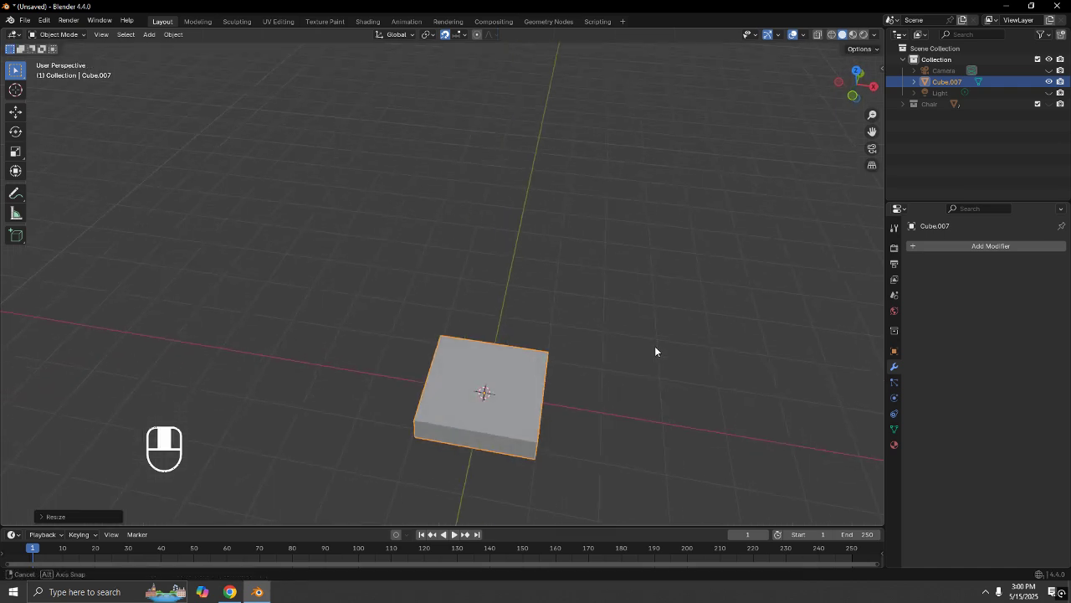
Show the Chair collection again and widen the slab along X to about twice the seat's width.
left_click(1049, 104)
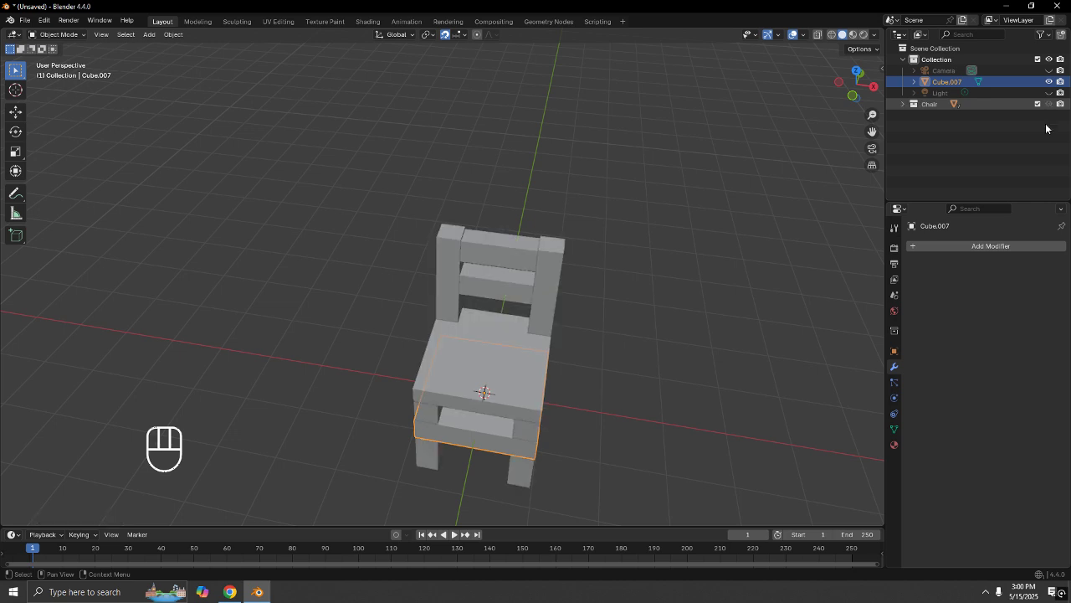
middle_click_drag(720, 318, 672, 373)
key("KP_7")
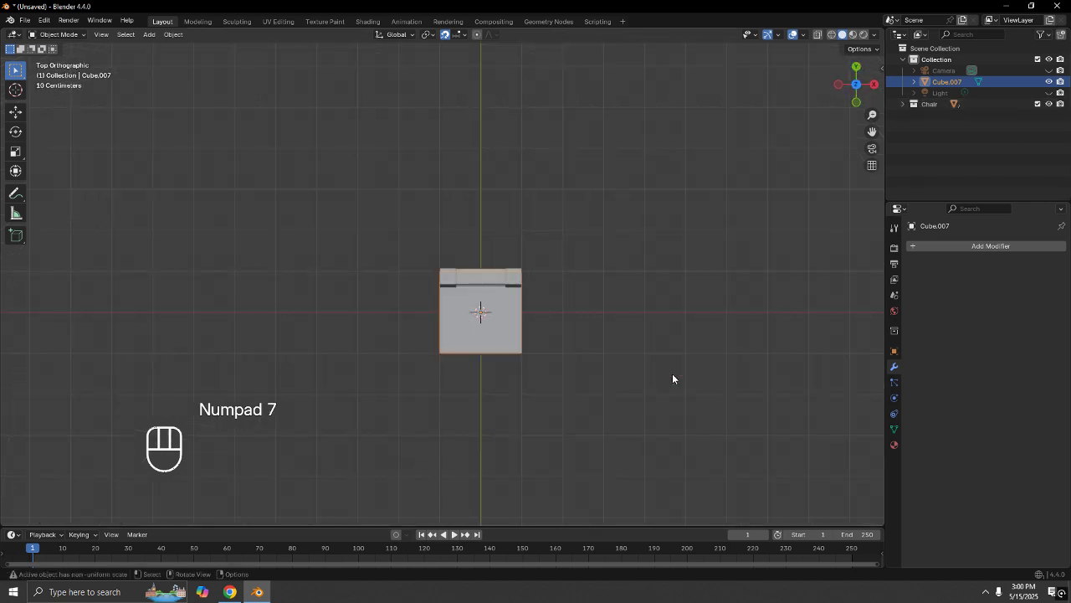
scroll(672, 373, "up", 1)
key("s")
key("x")
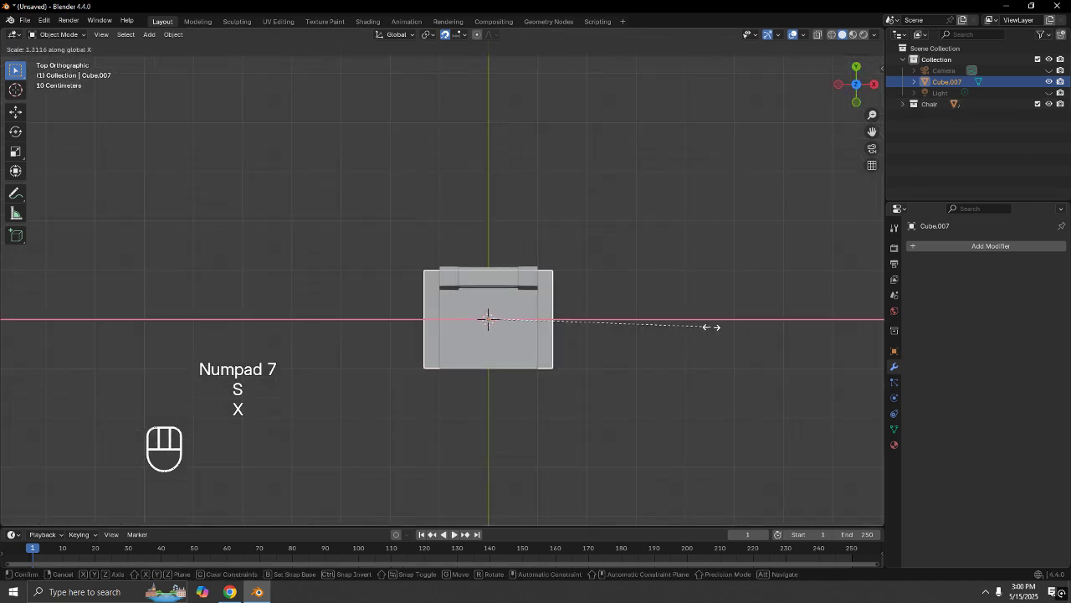
left_click(818, 331)
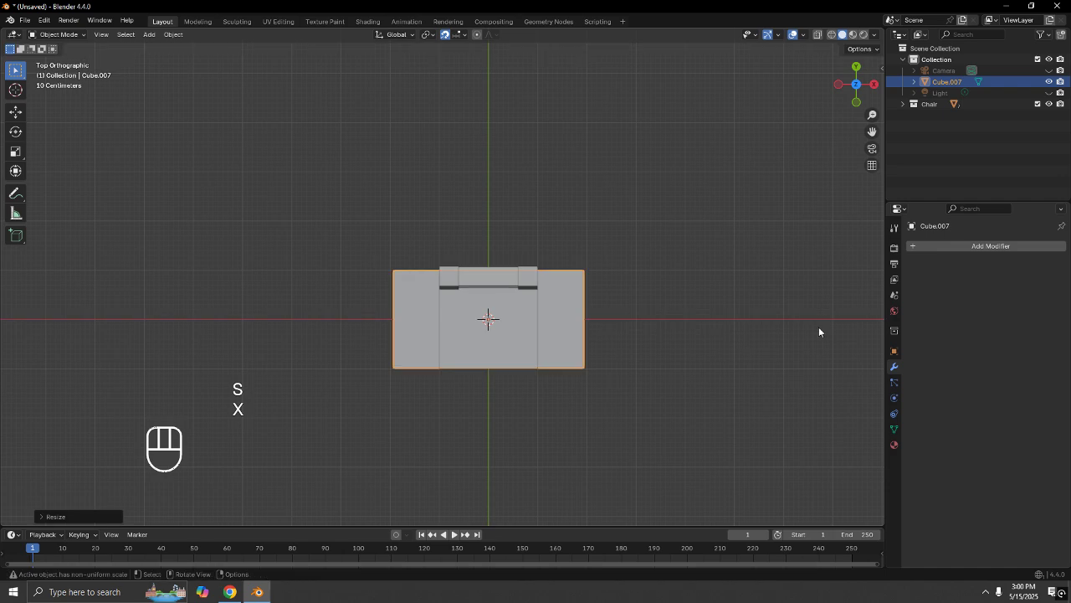
Stretch the slab along Y to about one and a half times its depth.
key("s")
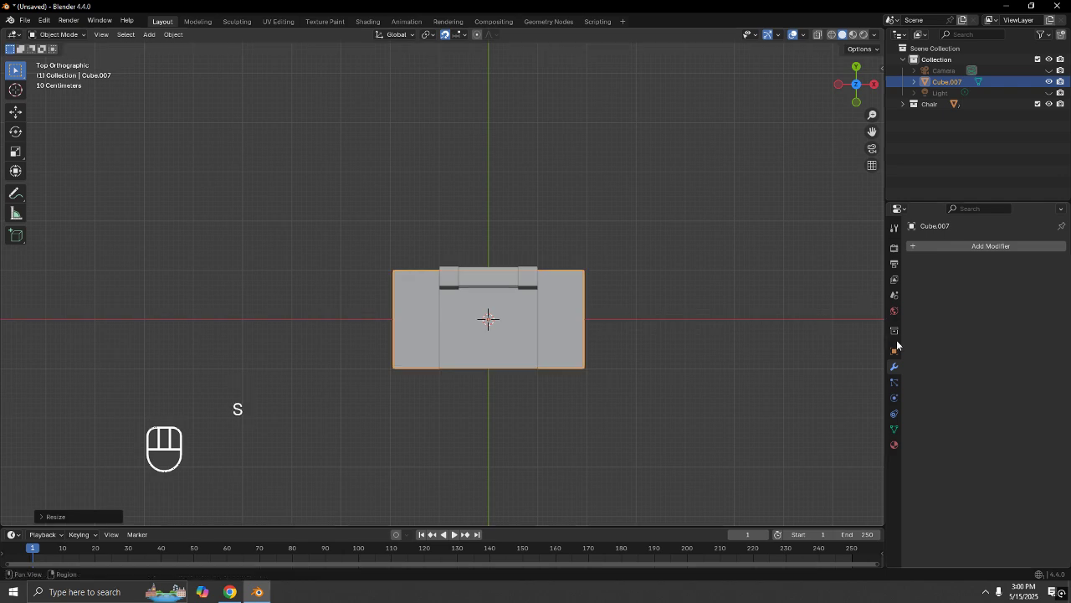
key("y")
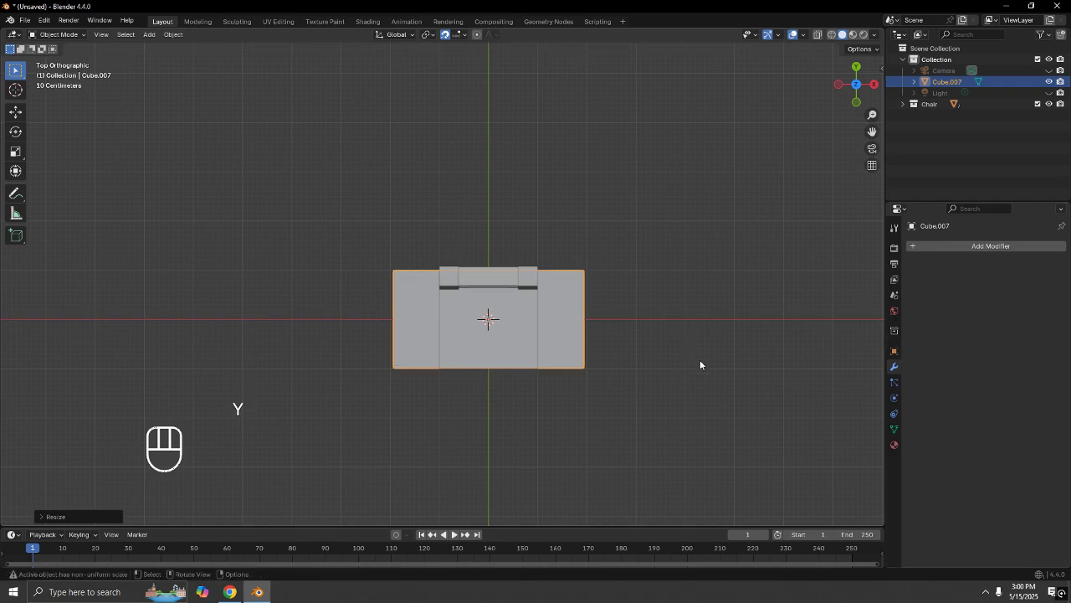
key("s")
key("y")
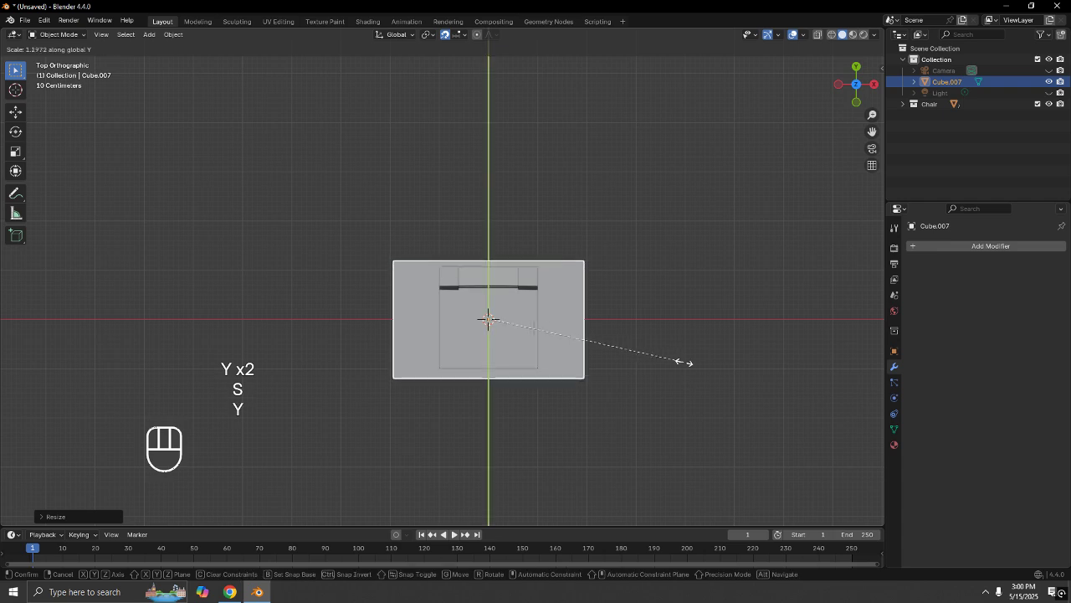
left_click(729, 355)
Widen the slab slightly more along X so it extends further past both sides of the chair.
key("s")
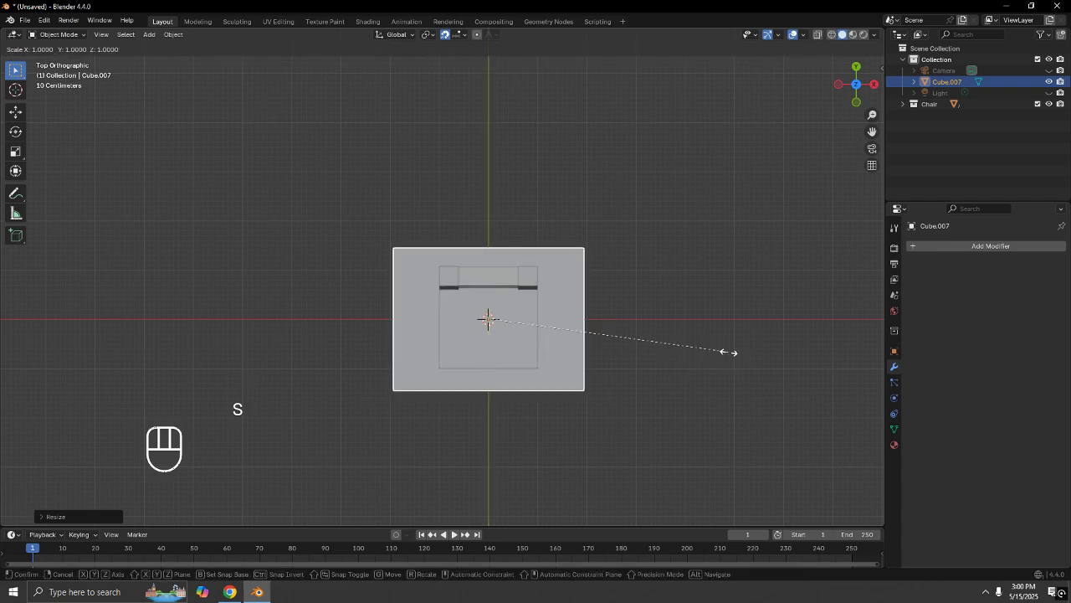
key("x")
left_click(755, 355)
left_click(755, 283)
scroll(666, 326, "down", 2)
middle_click_drag(666, 332, 693, 226)
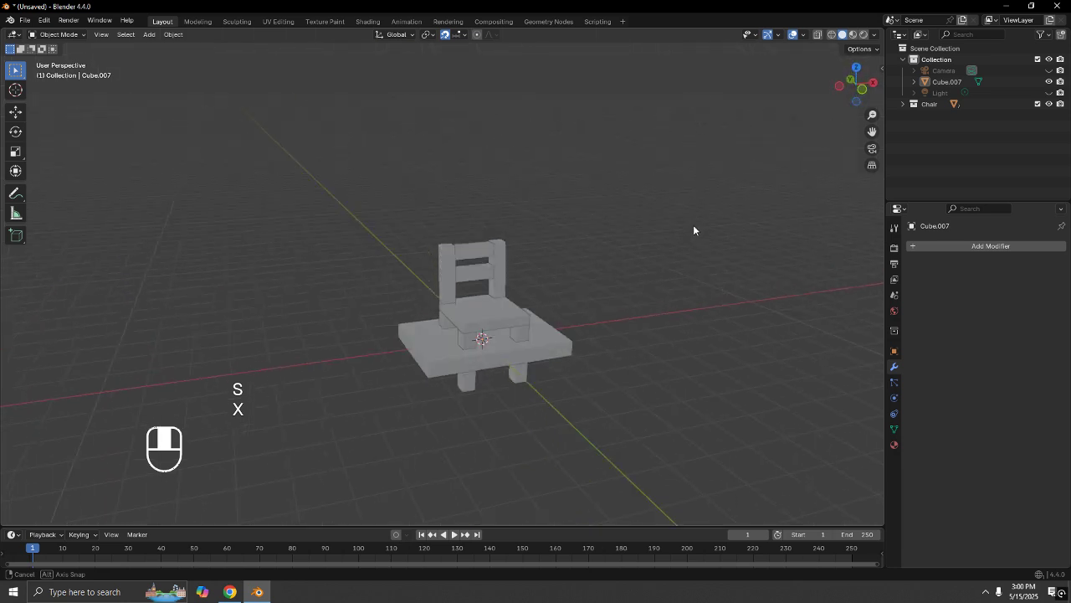
Move the slab along Y until it sits clear of the chair, in front of the seat.
left_click(484, 365)
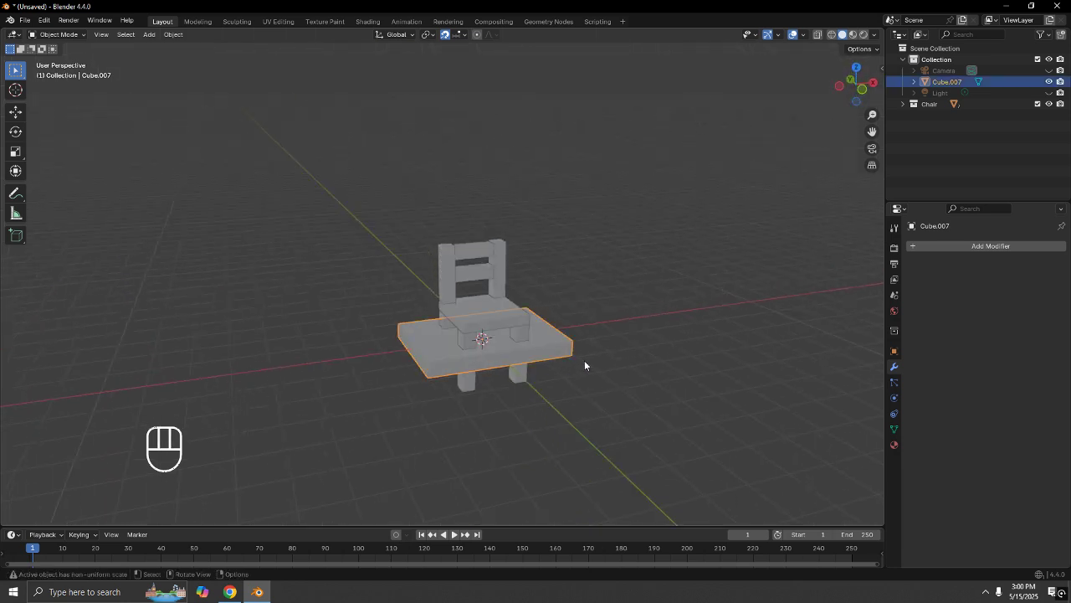
key("KP_7")
key("g")
key("y")
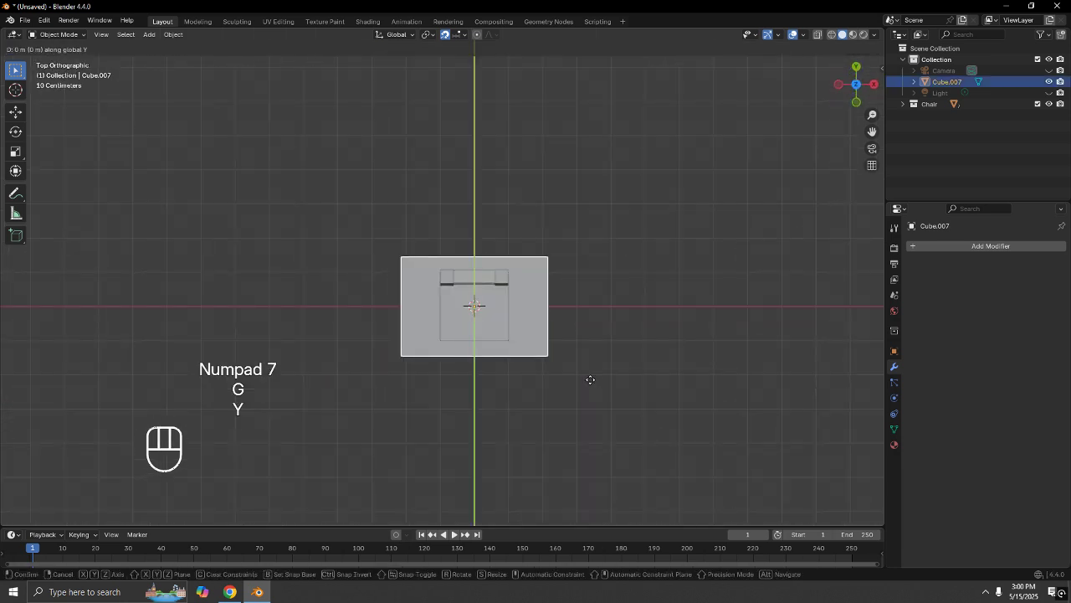
left_click(601, 459)
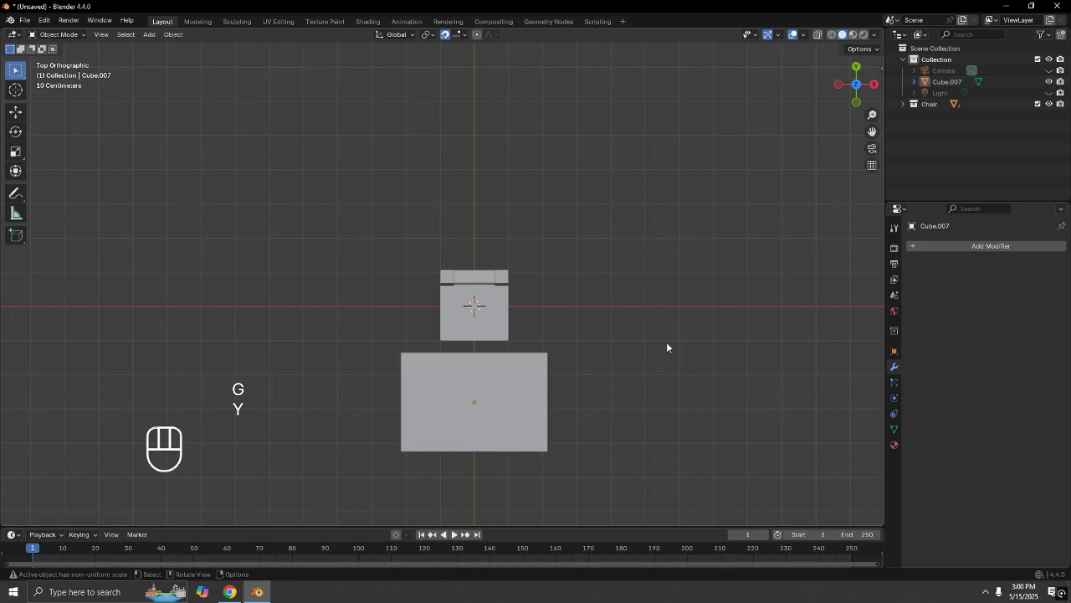
middle_click_drag(666, 342, 595, 238)
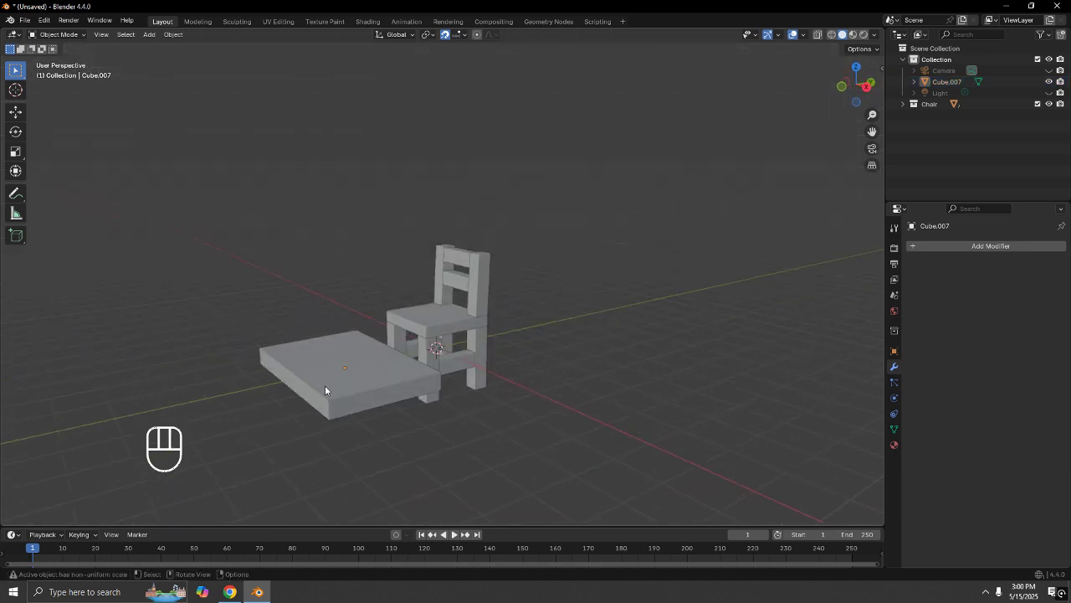
Enlarge the slab slightly along X and to about 1.2 times its depth along Y.
left_click(326, 390)
key("KP_7")
middle_click_drag(516, 441, 447, 336, "shift")
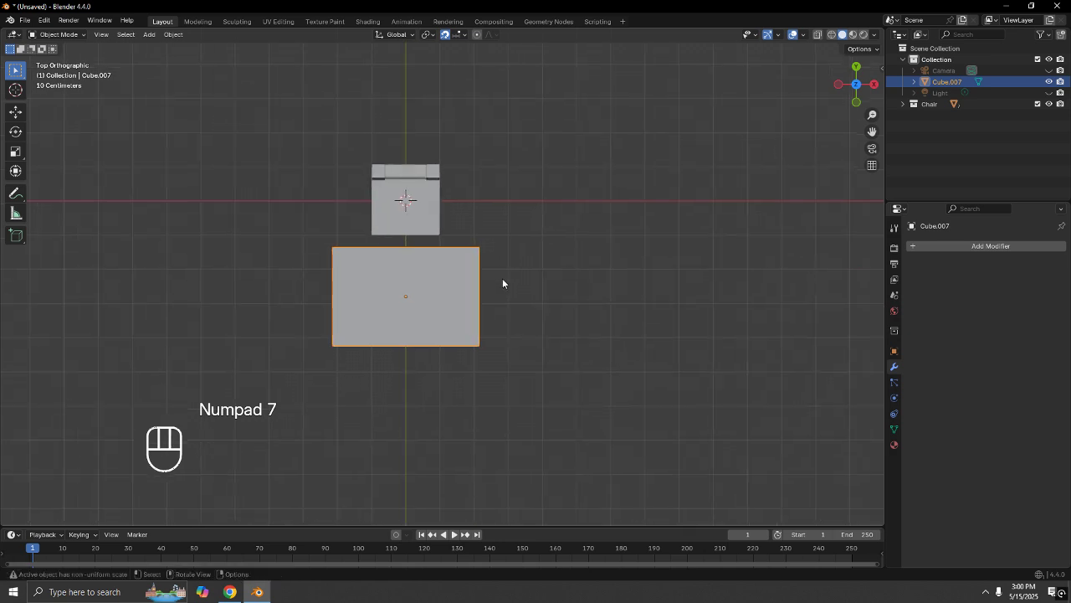
scroll(544, 276, "up", 2)
key("s")
key("x")
left_click(618, 278)
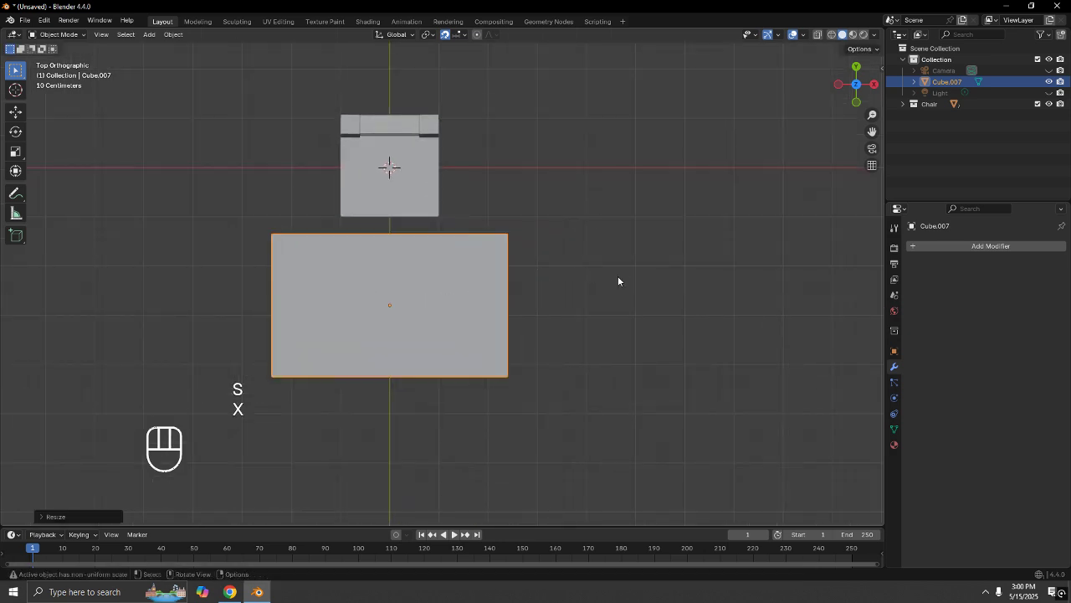
key("s")
key("y")
left_click(660, 241)
left_click(661, 238)
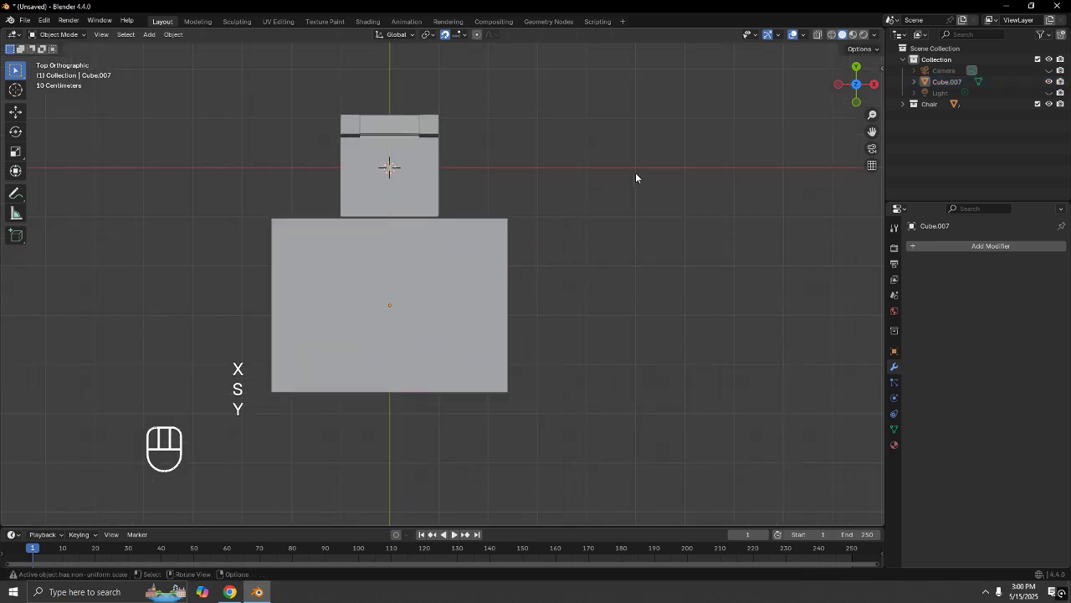
middle_click_drag(636, 172, 485, 284)
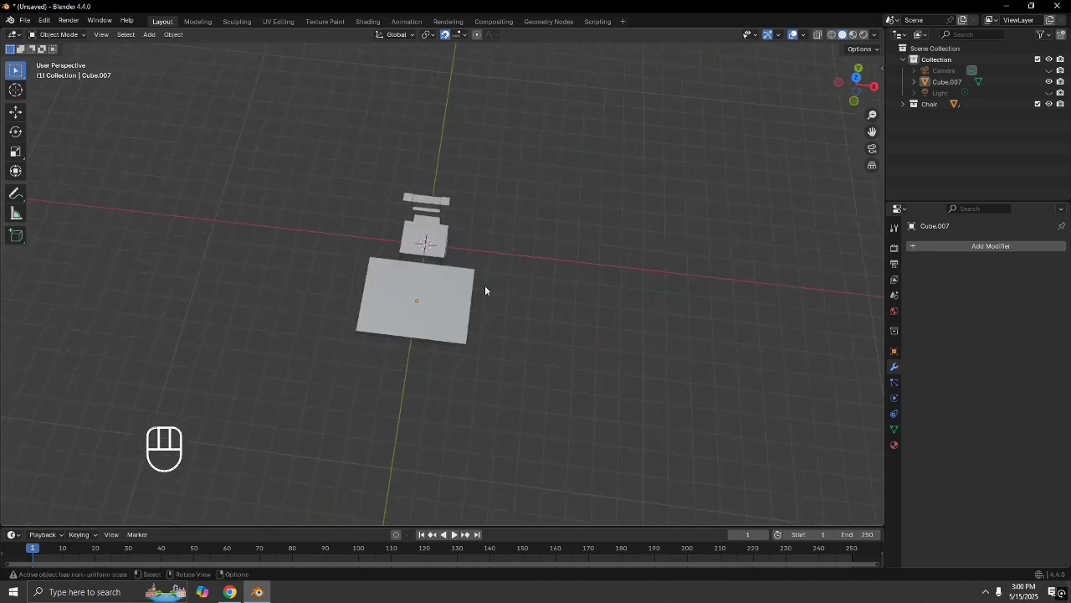
Move the slab another 1 m along negative Y, away from the chair.
left_click(417, 313)
key("g")
key("y")
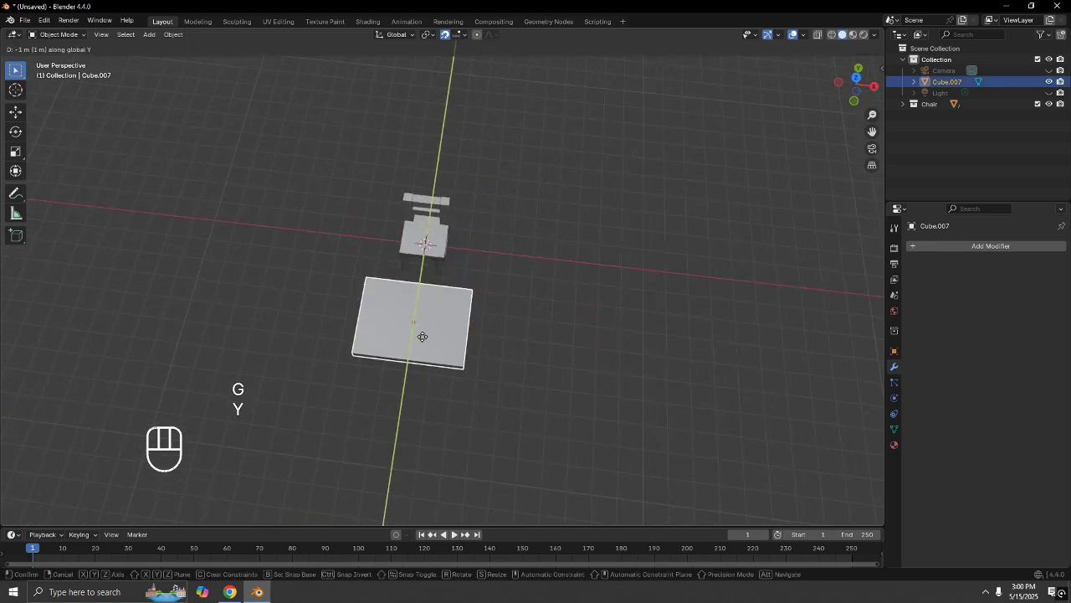
left_click(428, 336)
left_click(576, 322)
middle_click_drag(576, 323, 478, 359)
scroll(478, 359, "up", 2)
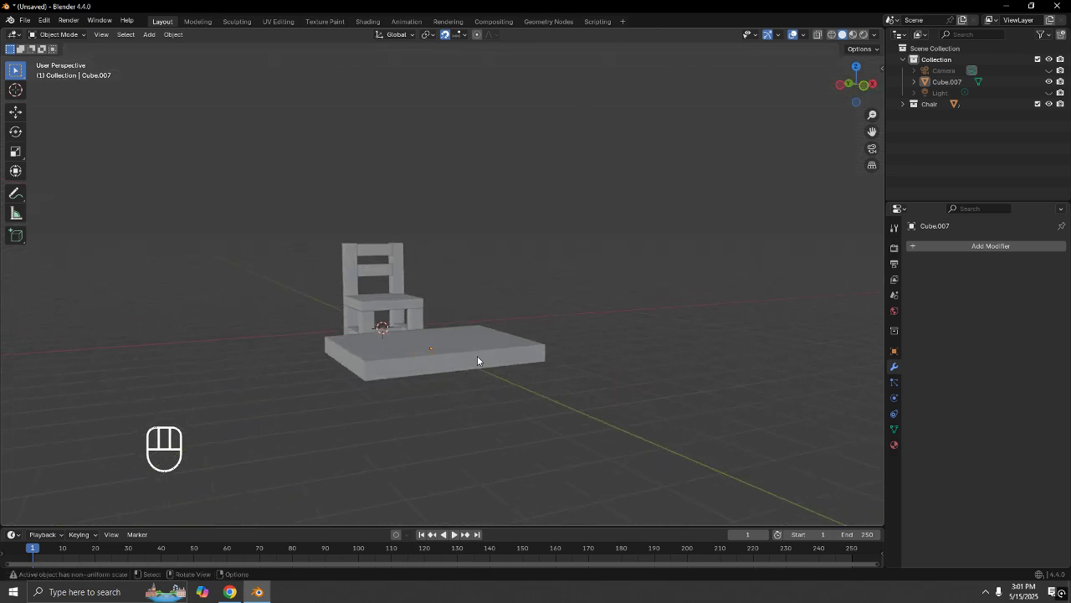
Scale the slab along Z to about half its thickness, keeping it a thin tabletop.
left_click(492, 361)
key("s")
key("z")
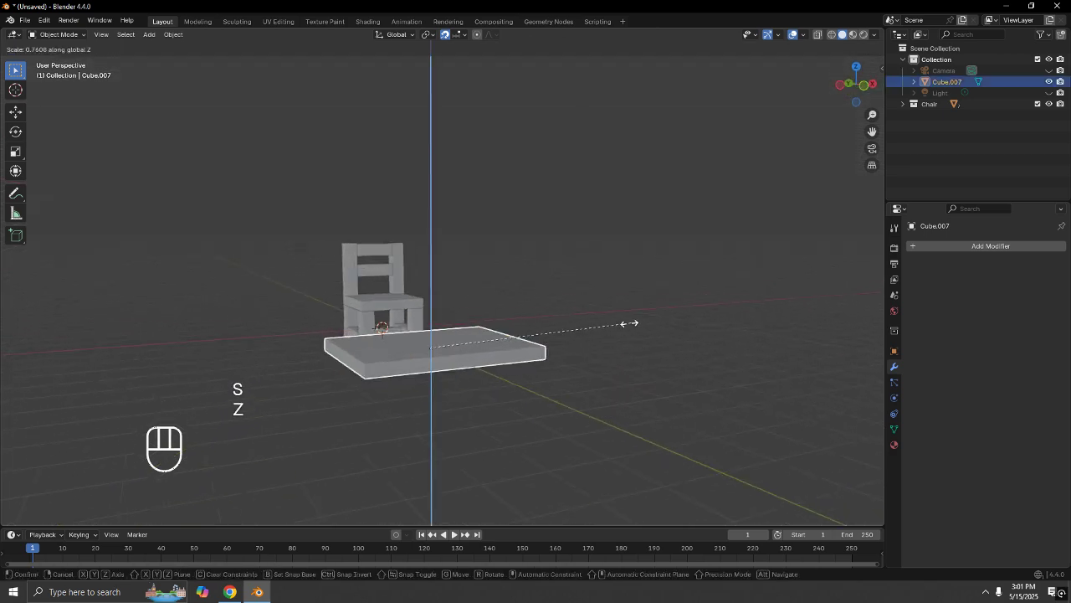
left_click(534, 348)
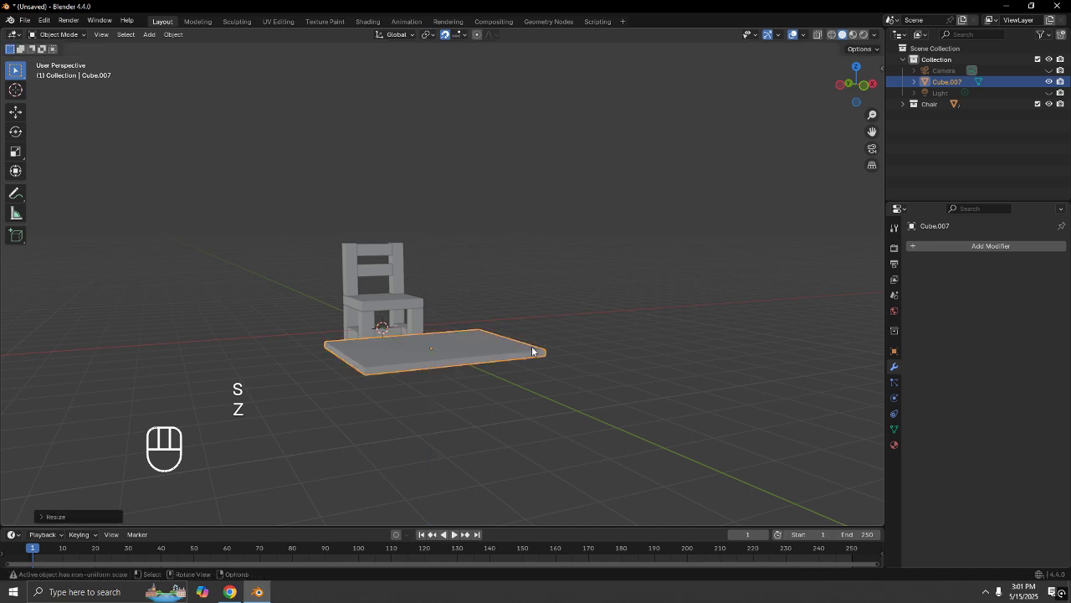
key("Tab")
left_click(575, 258)
left_click(391, 317)
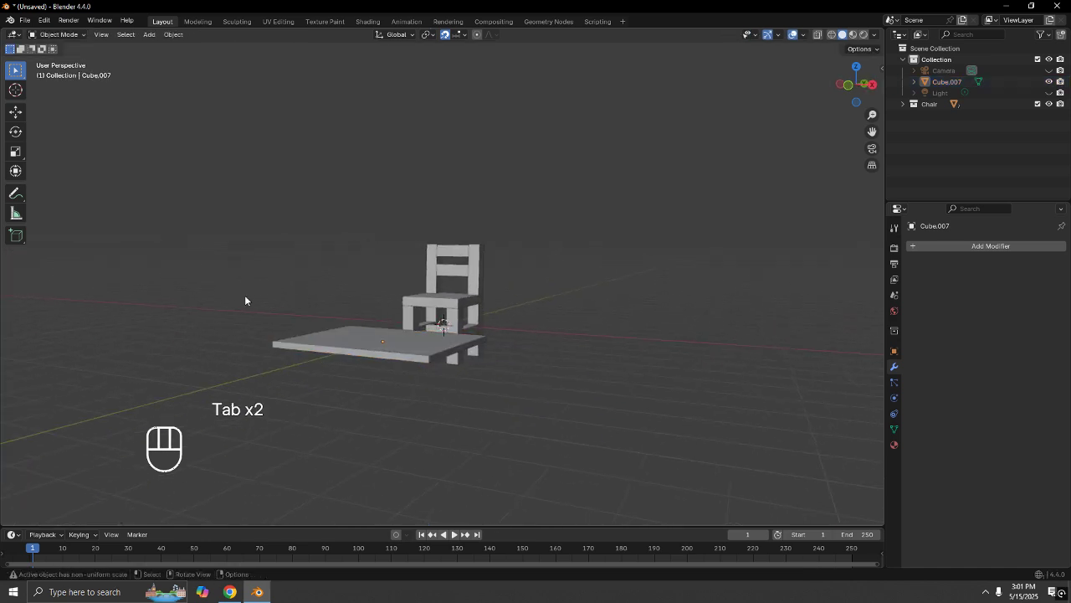
Extrude the bottom face of the tabletop slab about 1.3 m downward along Z to form the table body.
middle_click_drag(246, 299, 529, 336)
left_click(451, 314)
key("3")
key("Tab")
key("3")
left_click(450, 309)
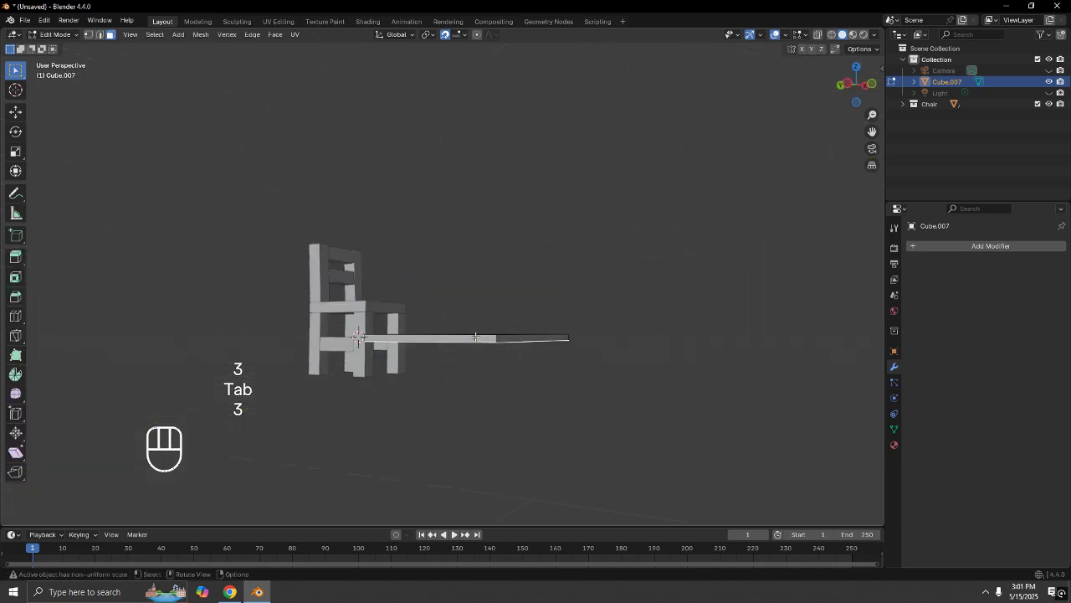
key("KP_1")
scroll(476, 337, "up", 2)
middle_click_drag(485, 294, 506, 246, "shift")
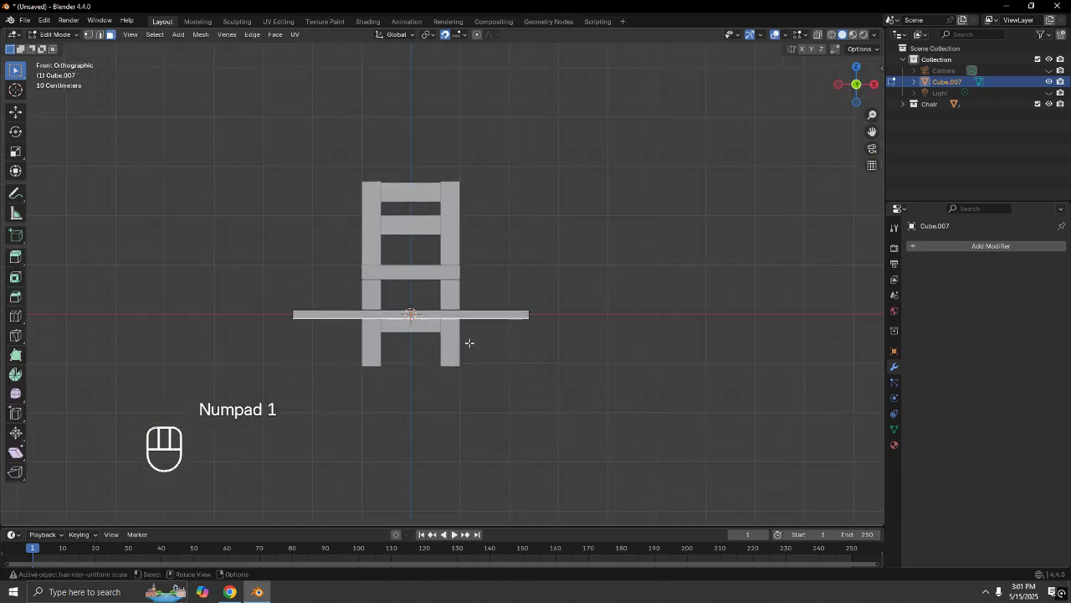
middle_click_drag(536, 297, 528, 263)
key("KP_1")
scroll(509, 337, "up", 2)
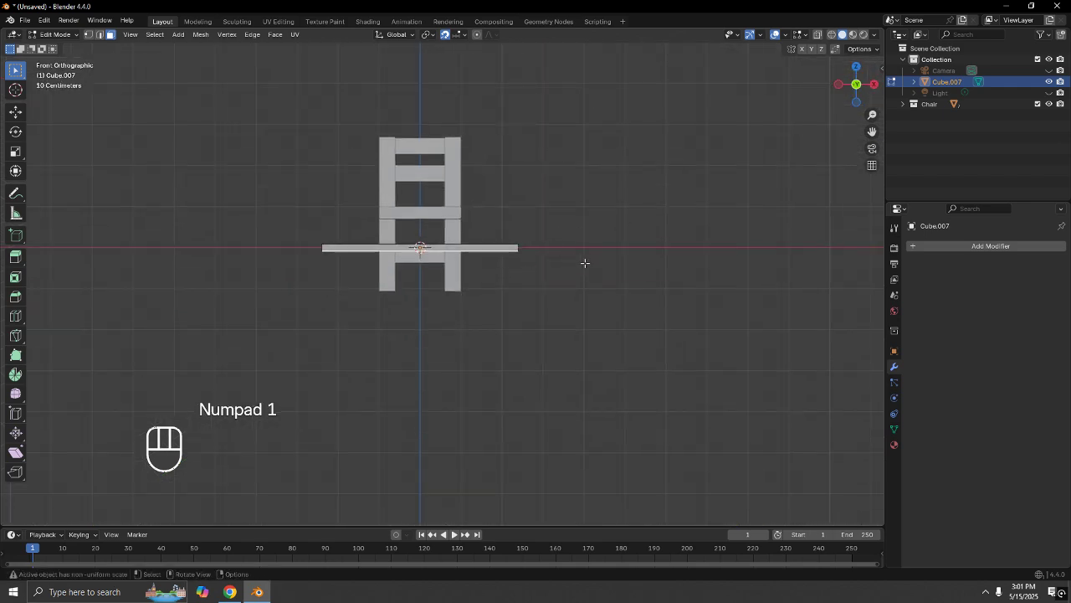
key("e")
key("z")
key("z")
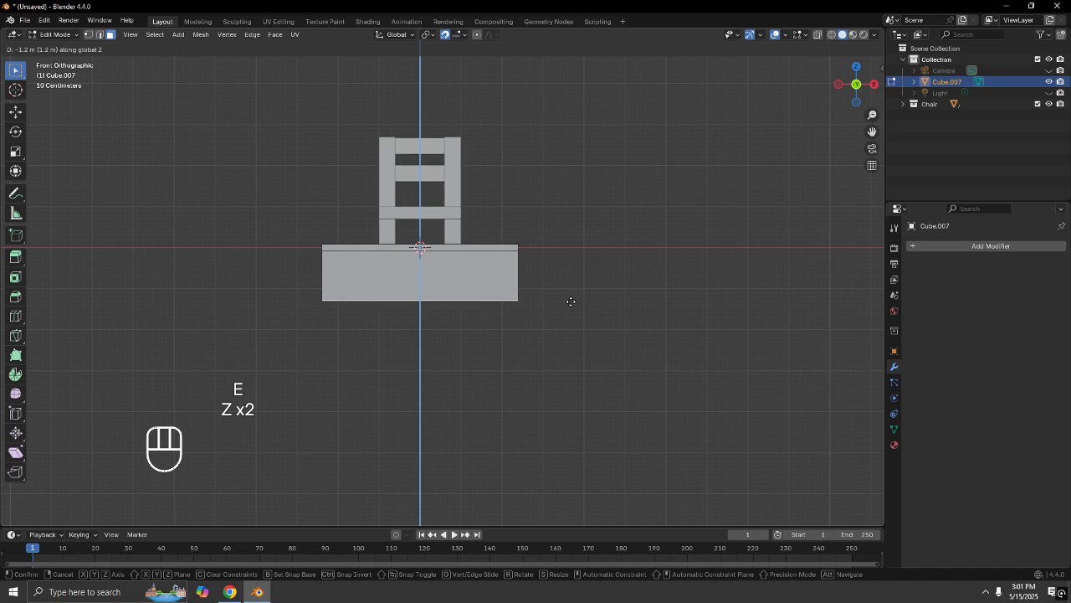
left_click(571, 304)
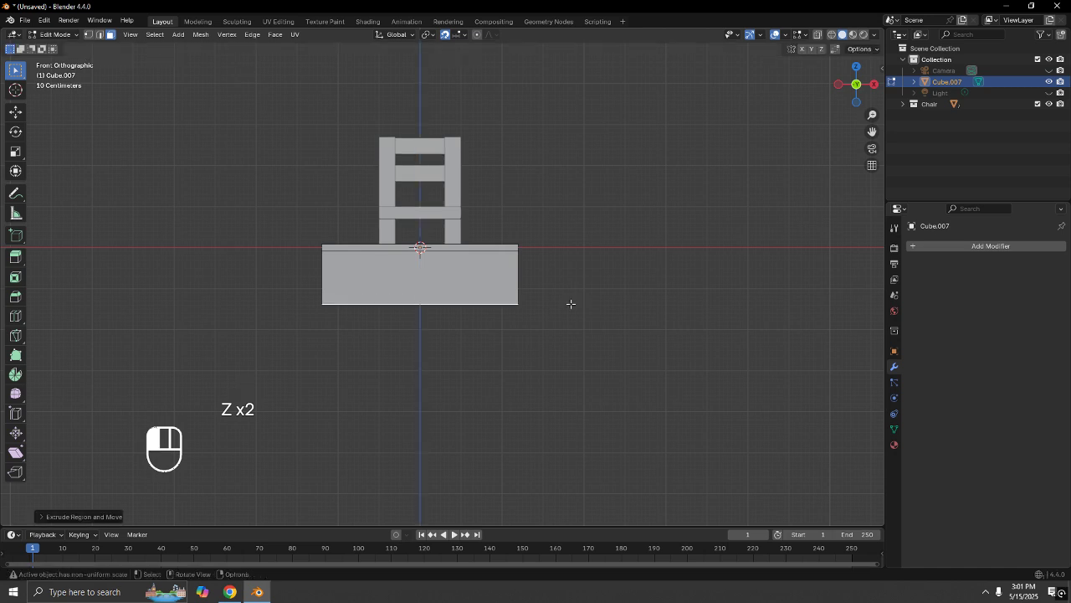
Apply the table object's scale in Object Mode.
key("Tab")
right_click(500, 264)
mouse_move(500, 264)
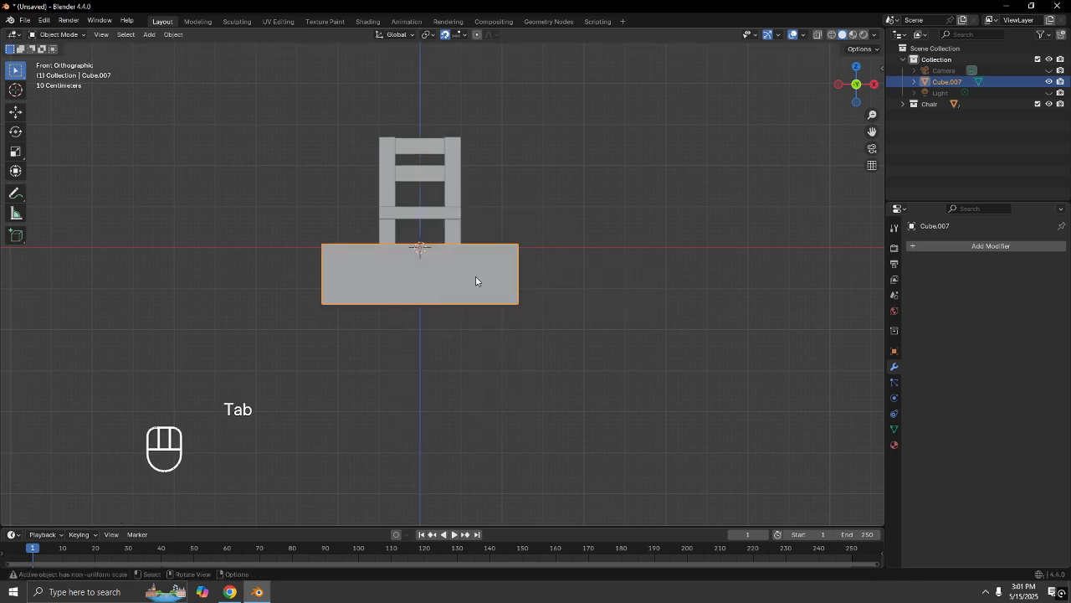
key("ctrl+a")
left_click(471, 298)
Inset the large front face of the table body by about 0.15 m.
key("Tab")
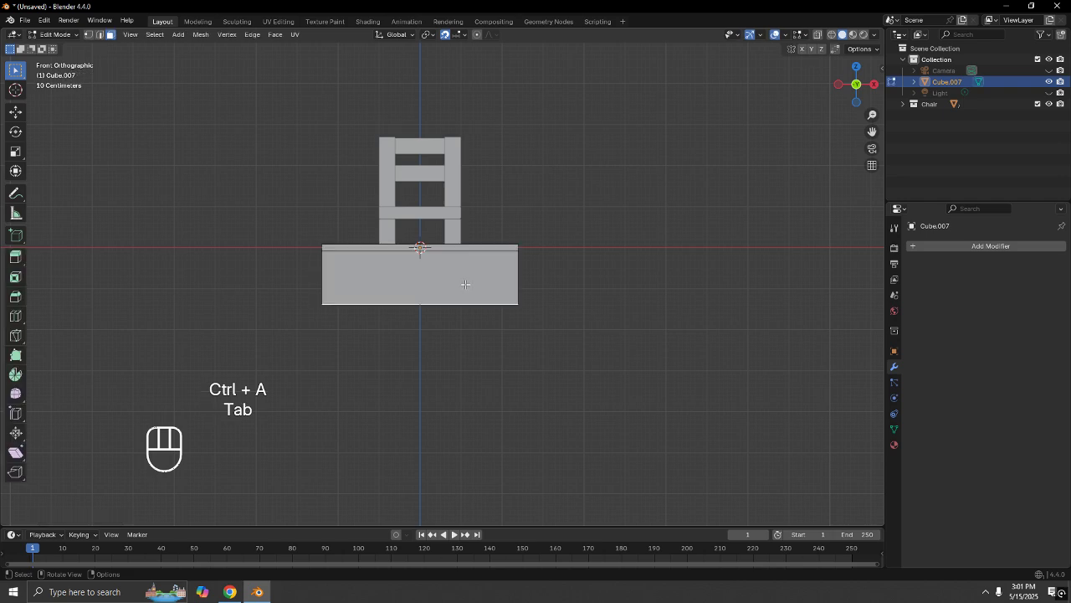
key("3")
key("i")
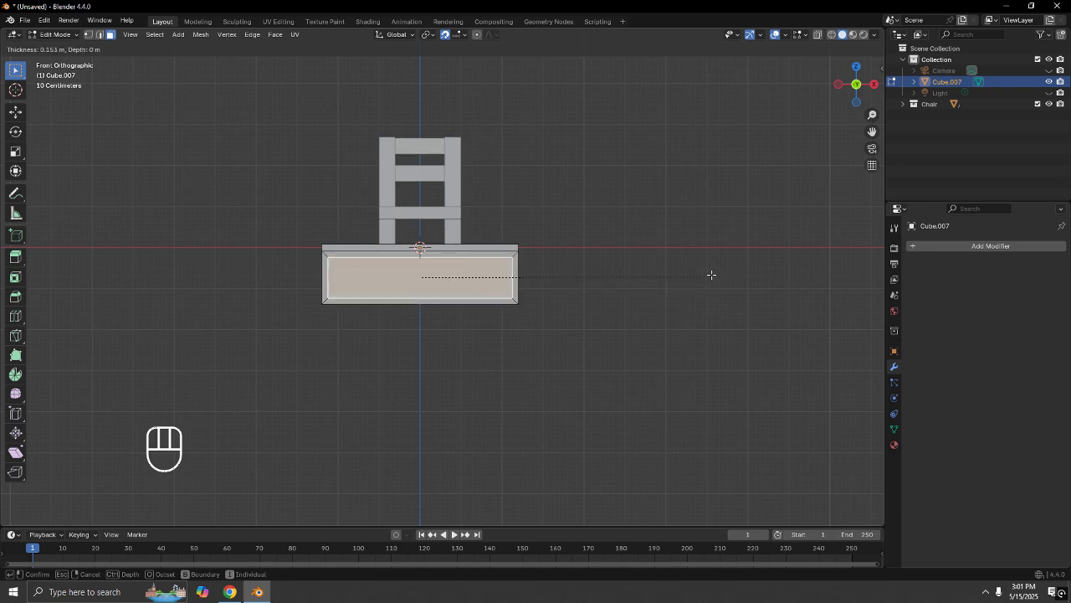
left_click(708, 275)
Extrude the inset front face inward along Y to hollow out a compartment under the tabletop.
middle_click_drag(709, 275, 647, 280)
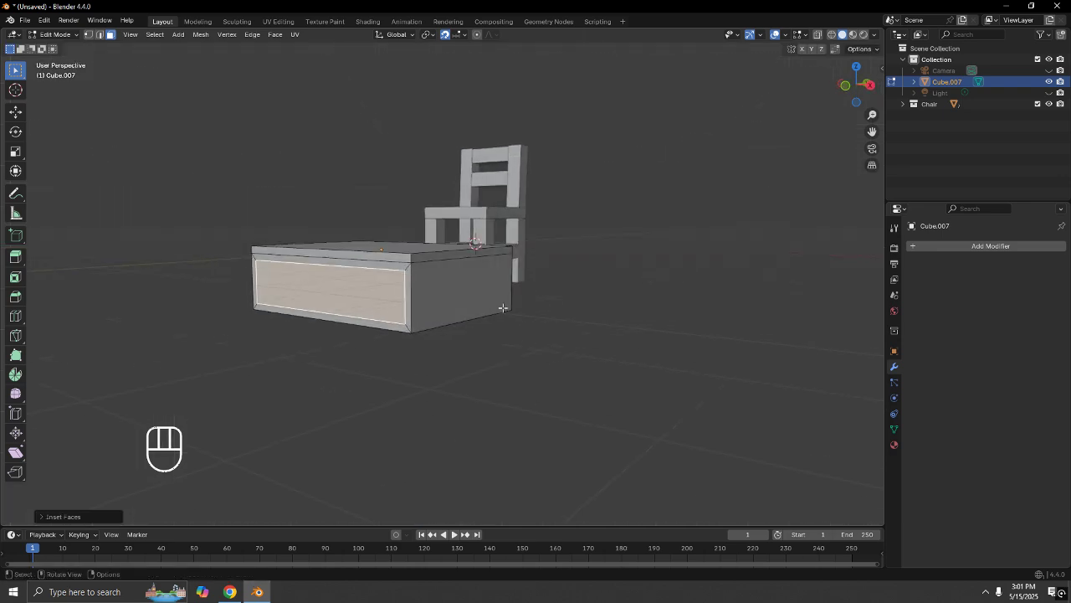
key("e")
key("y")
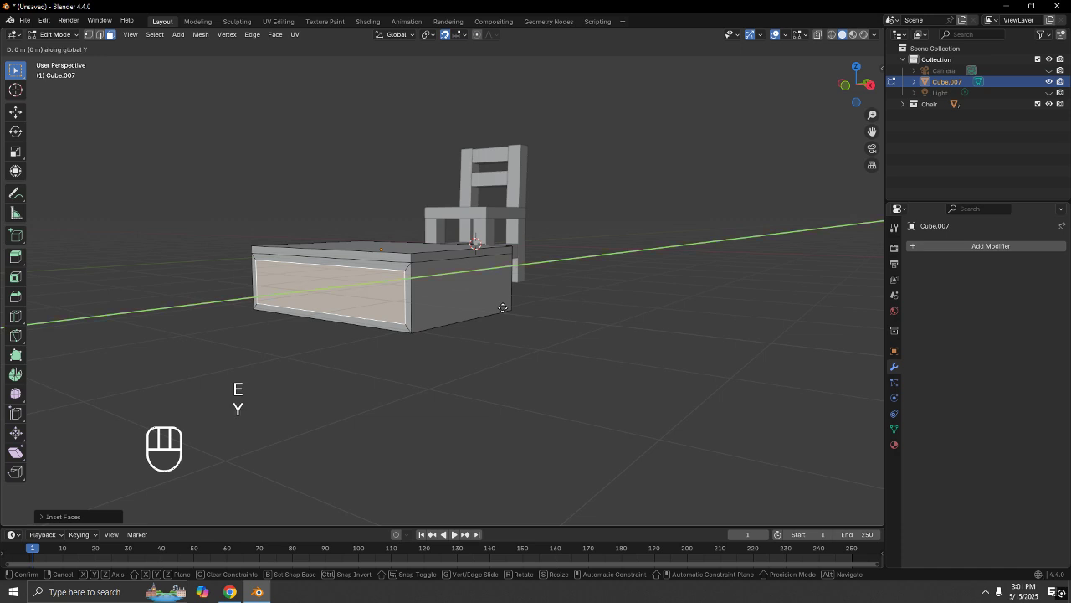
left_click(570, 301)
With snapping off and X-ray on, move the compartment's back face about 1 m deeper along Y.
middle_click_drag(337, 357, 466, 362)
left_click(444, 35)
middle_click_drag(753, 258, 638, 212)
key("alt+z")
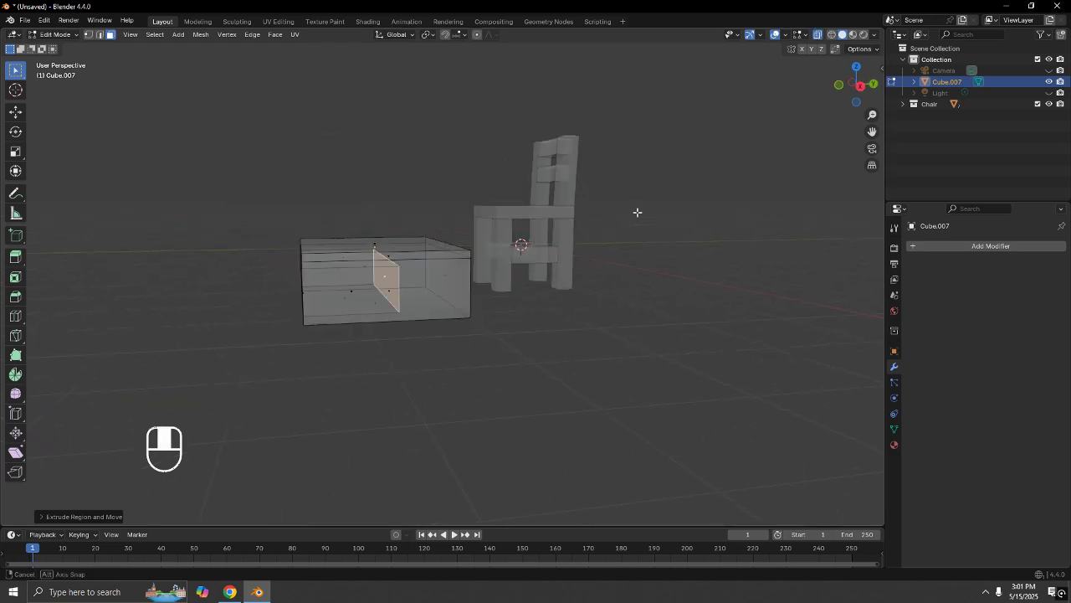
key("g")
key("y")
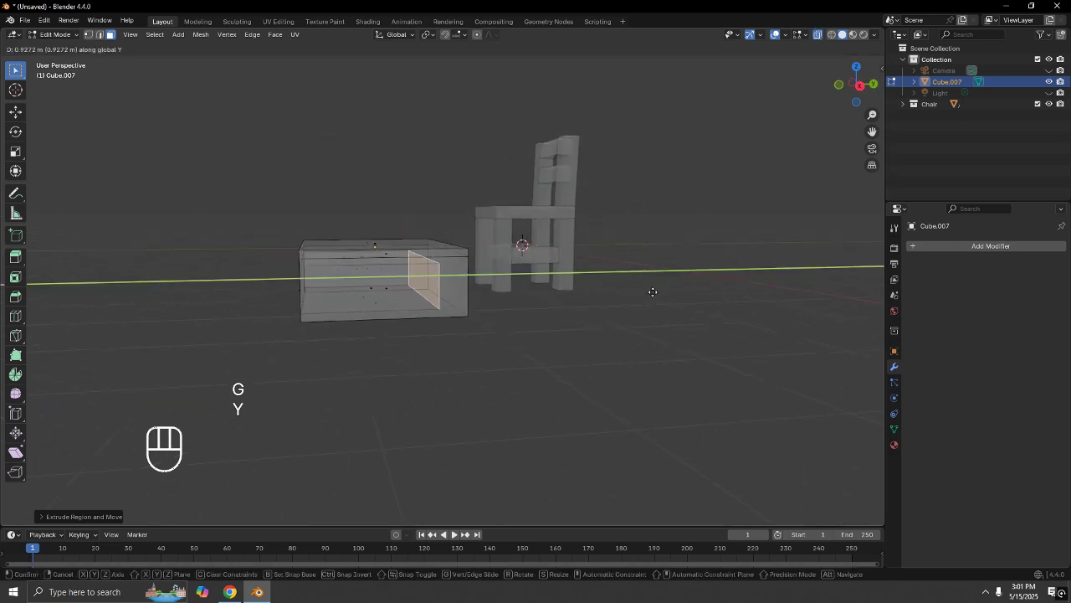
left_click(662, 292)
Turn off X-ray, return to Object Mode and deselect the table.
middle_click_drag(662, 292, 486, 293)
left_click(818, 35)
key("Tab")
left_click(520, 319)
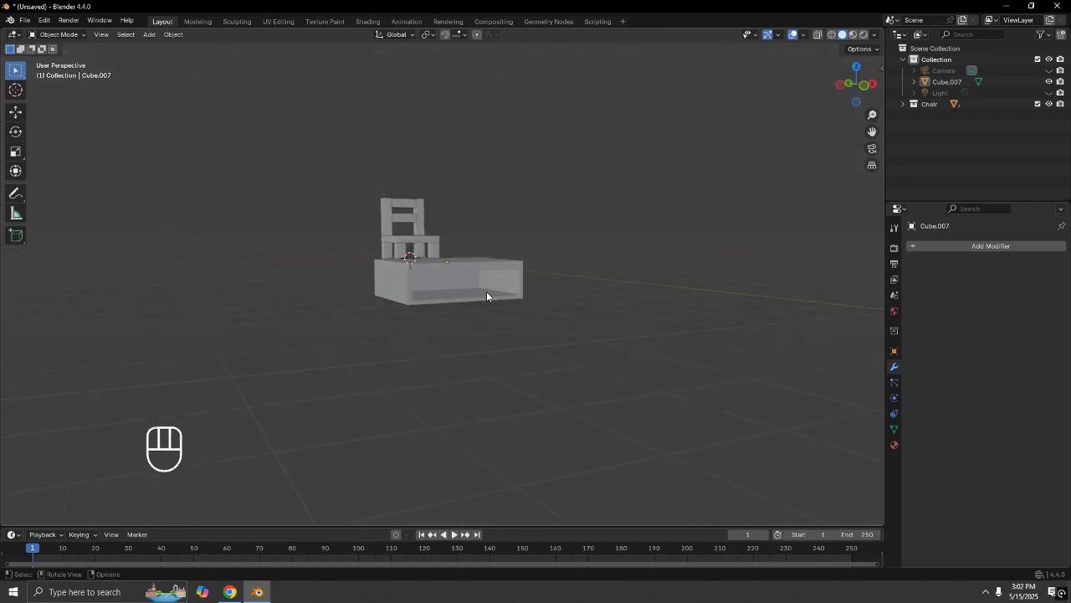
Extrude the face loop around the tabletop's edge along its normals by about 0.3 m to create an overhang.
key("Tab")
scroll(486, 293, "up", 5)
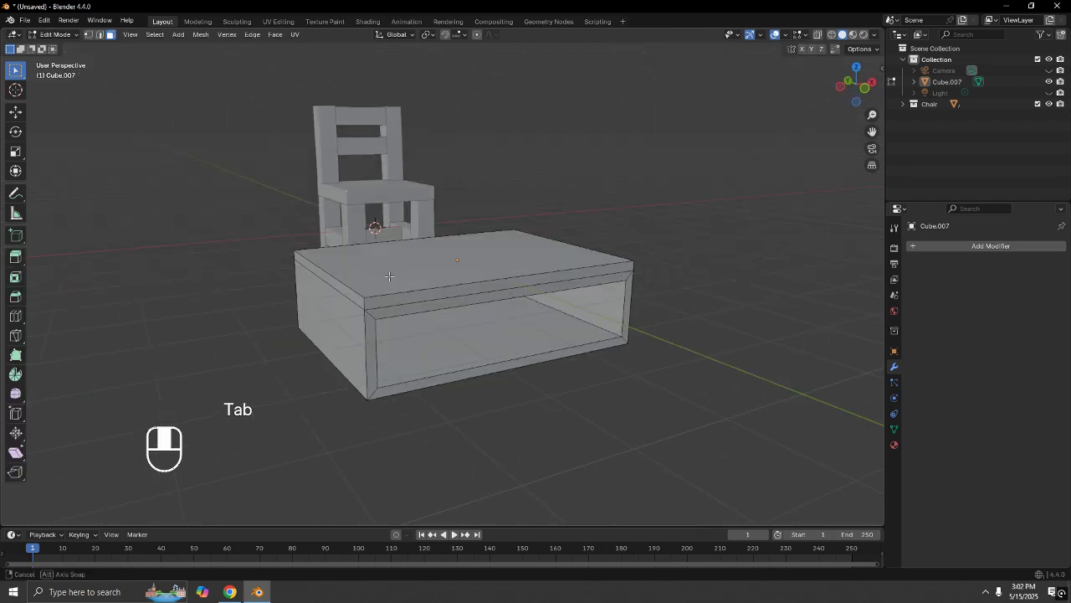
key("3")
left_click(362, 300, "alt")
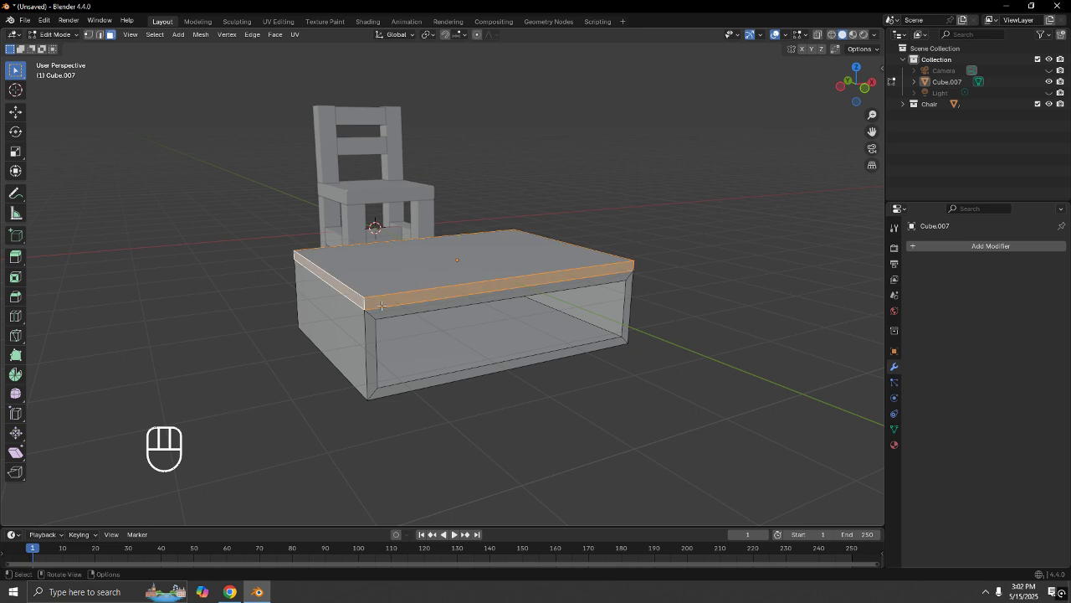
middle_click_drag(487, 304, 511, 301)
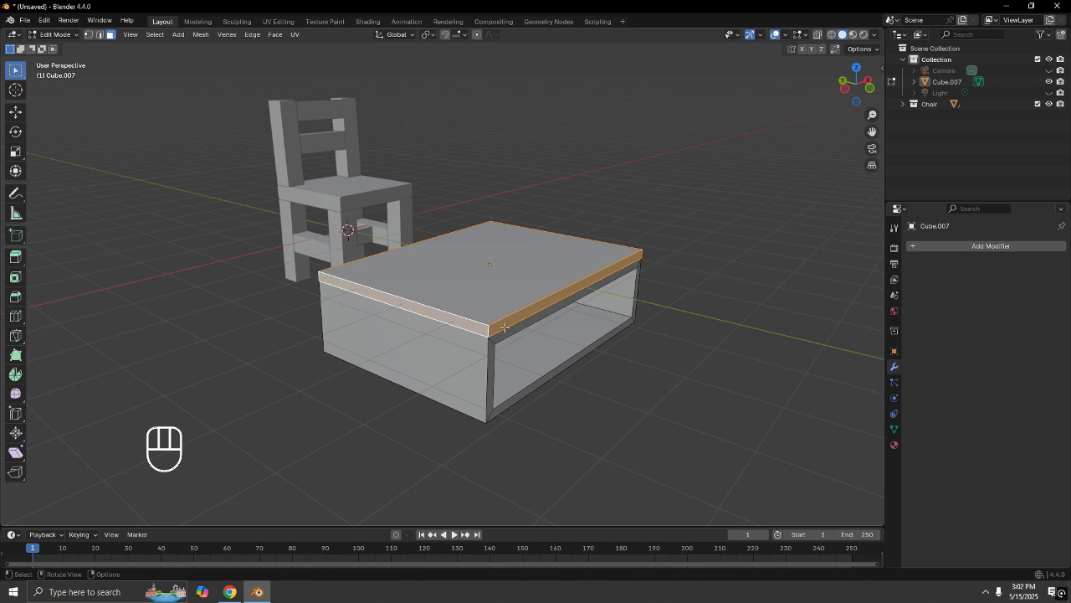
right_click(503, 327)
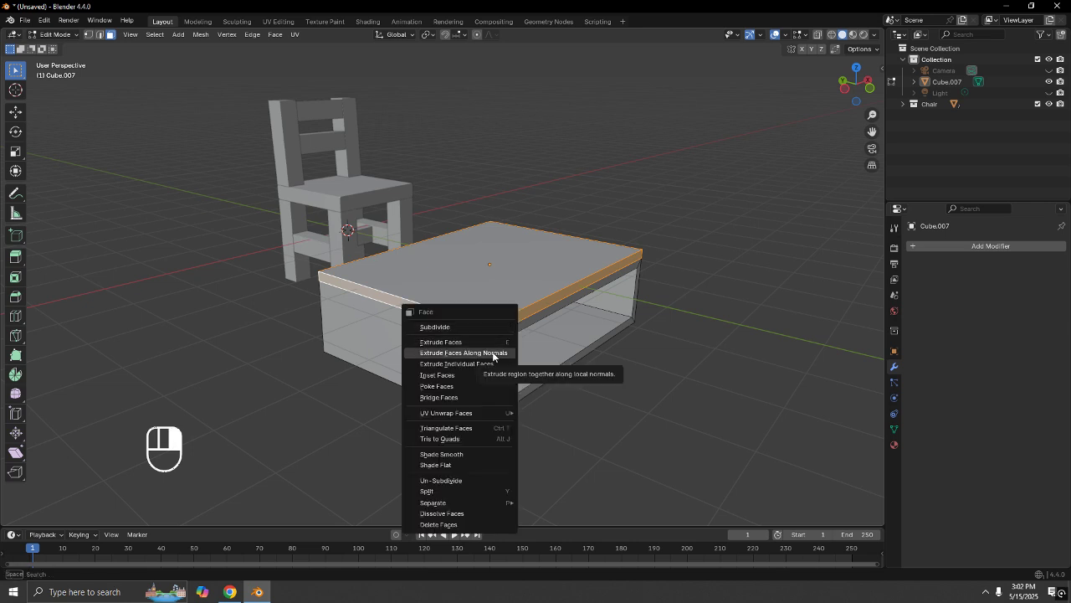
left_click(493, 354)
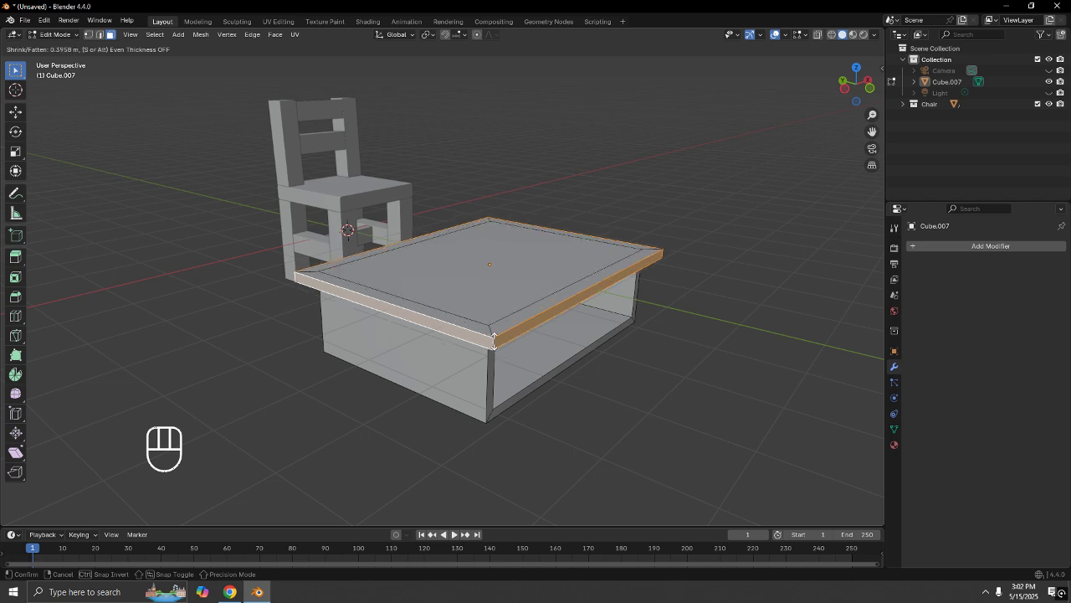
left_click(497, 343)
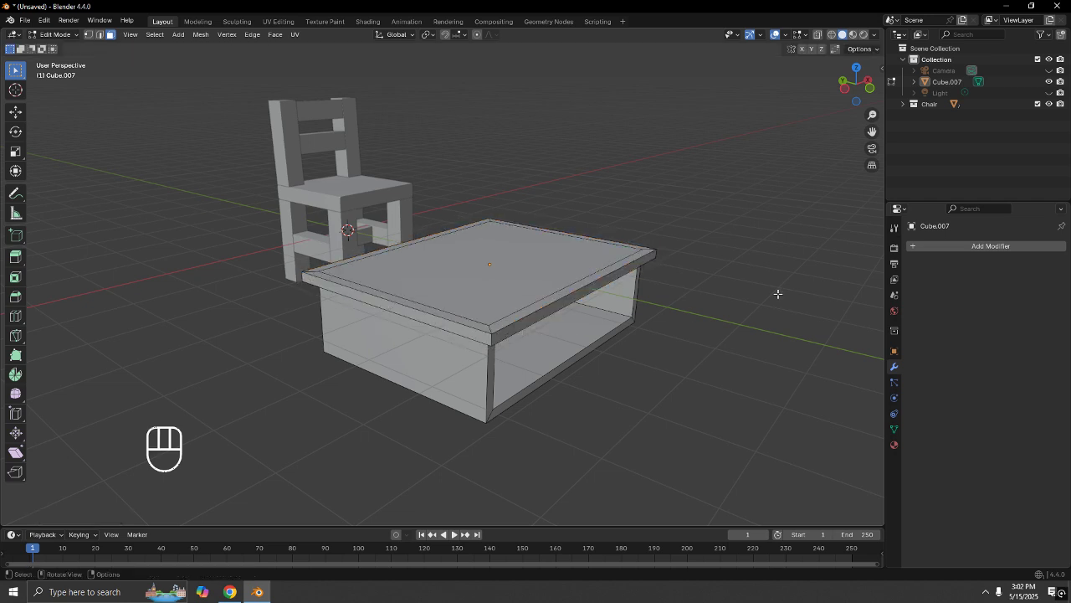
middle_click_drag(778, 368, 644, 277)
key("Tab")
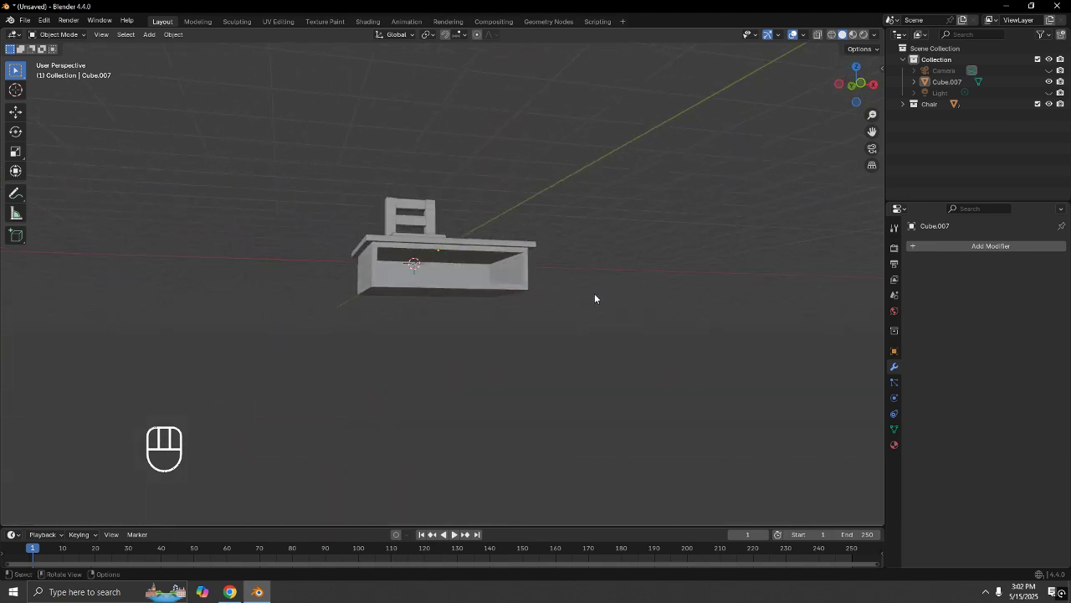
middle_click_drag(569, 344, 522, 349)
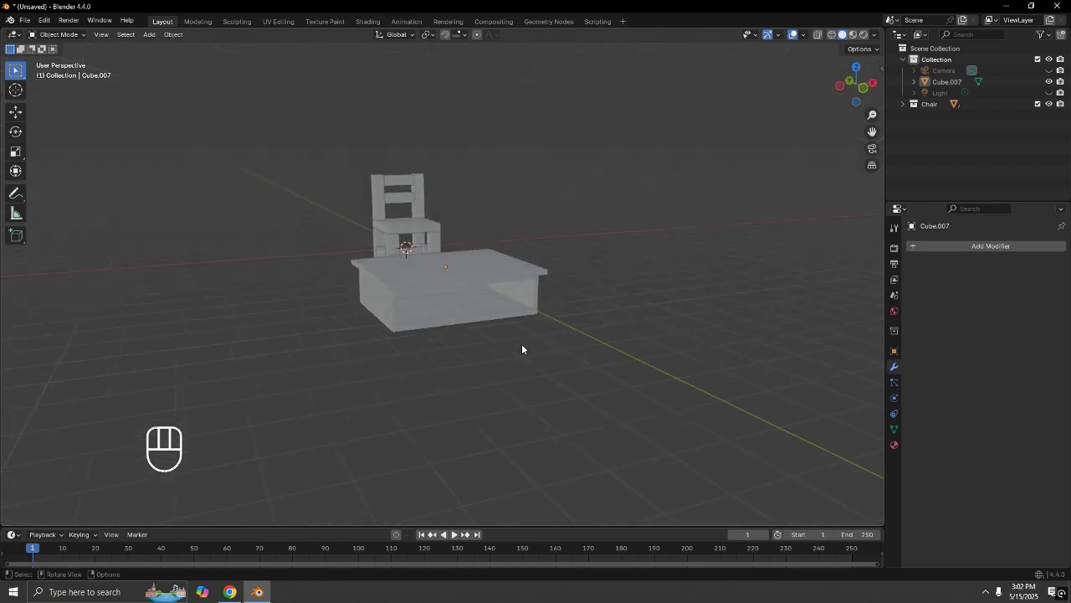
Duplicate the chair's legs and place the copy about 3.76 m along negative Y, centred on the table.
left_click(431, 242)
middle_click_drag(649, 240, 580, 230)
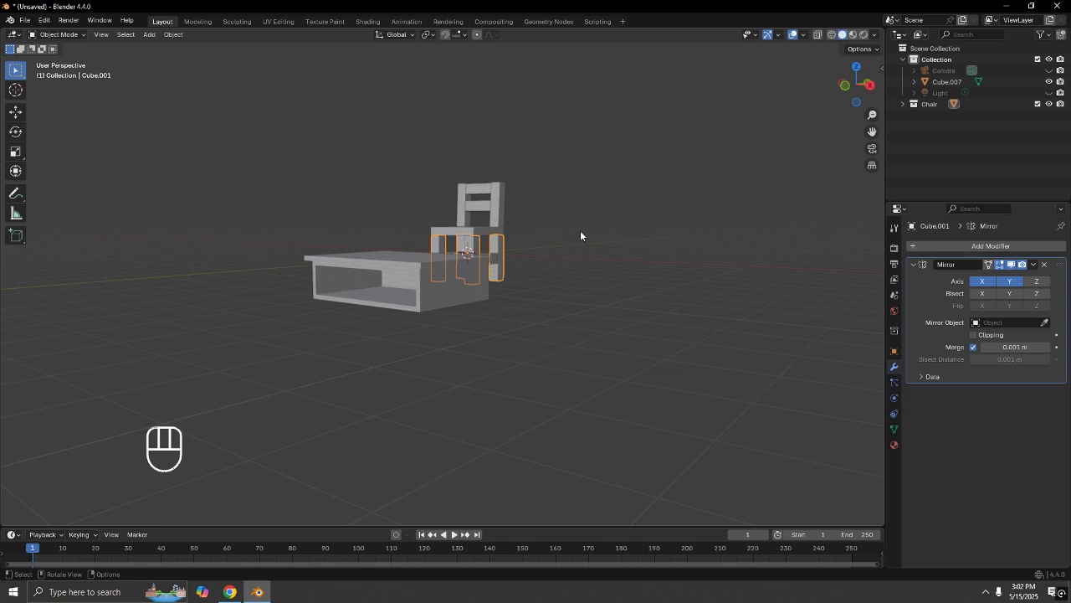
middle_click_drag(566, 270, 491, 269)
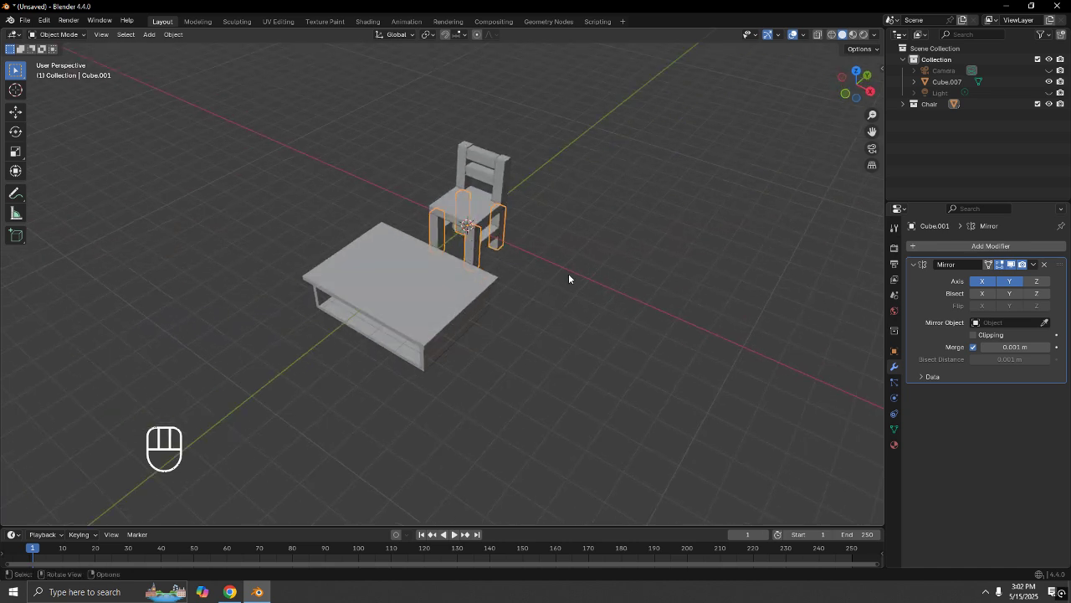
key("KP_7")
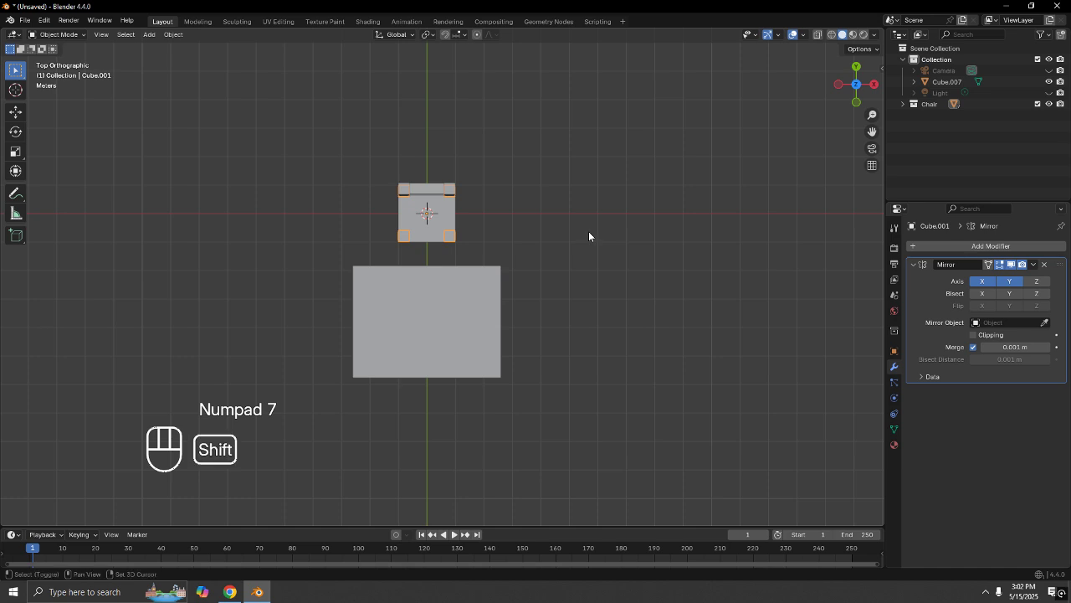
key("shift+d")
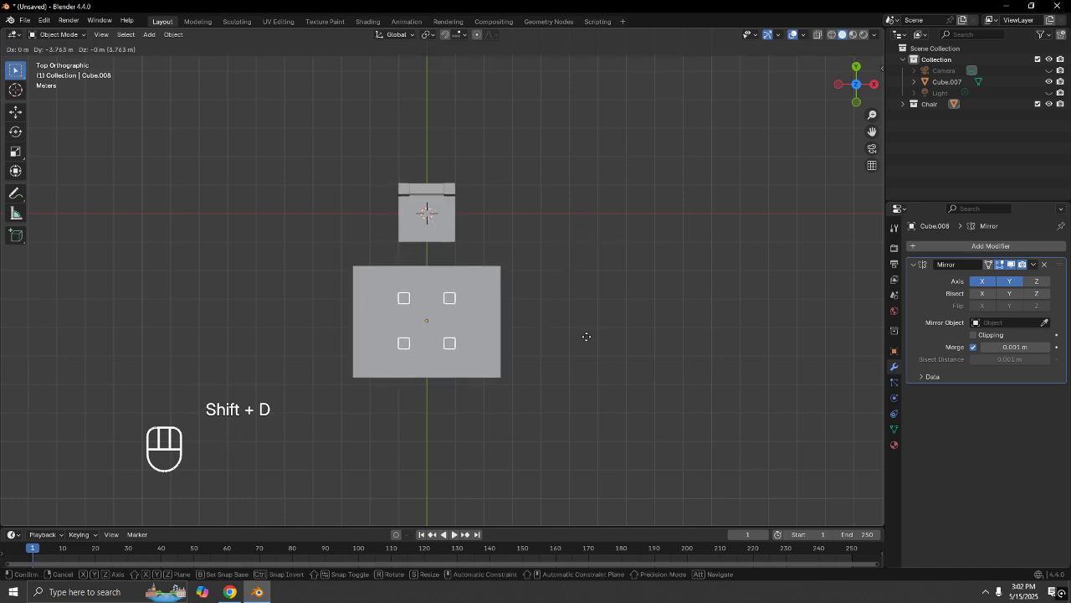
left_click(586, 336)
Move the copied leg mesh about 1.52 m along X and 0.86 m along Y, toward the tabletop's corner.
key("Tab")
mouse_move(572, 328)
middle_mouse_down()
mouse_move(569, 285)
mouse_move(564, 325)
middle_mouse_up()
key("Tab")
key("Tab")
key("a")
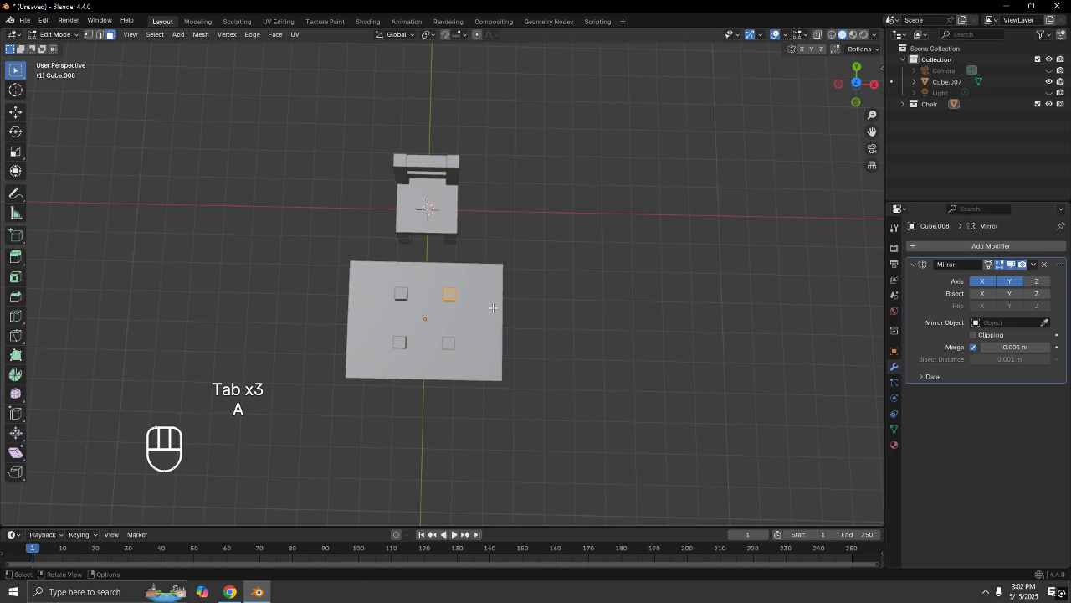
key("KP_7")
scroll(493, 307, "up", 5)
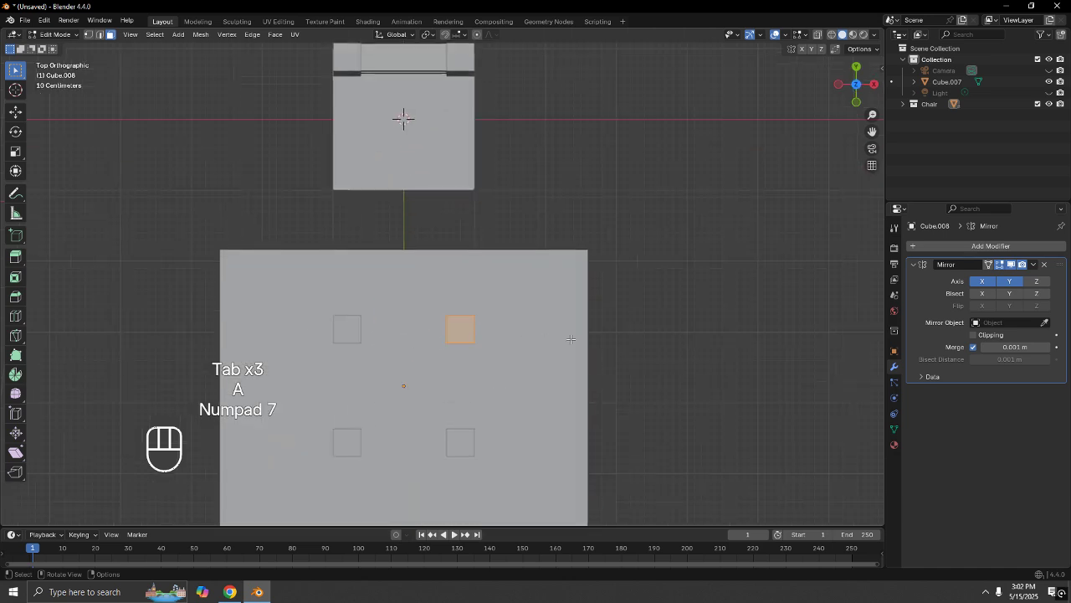
key("g")
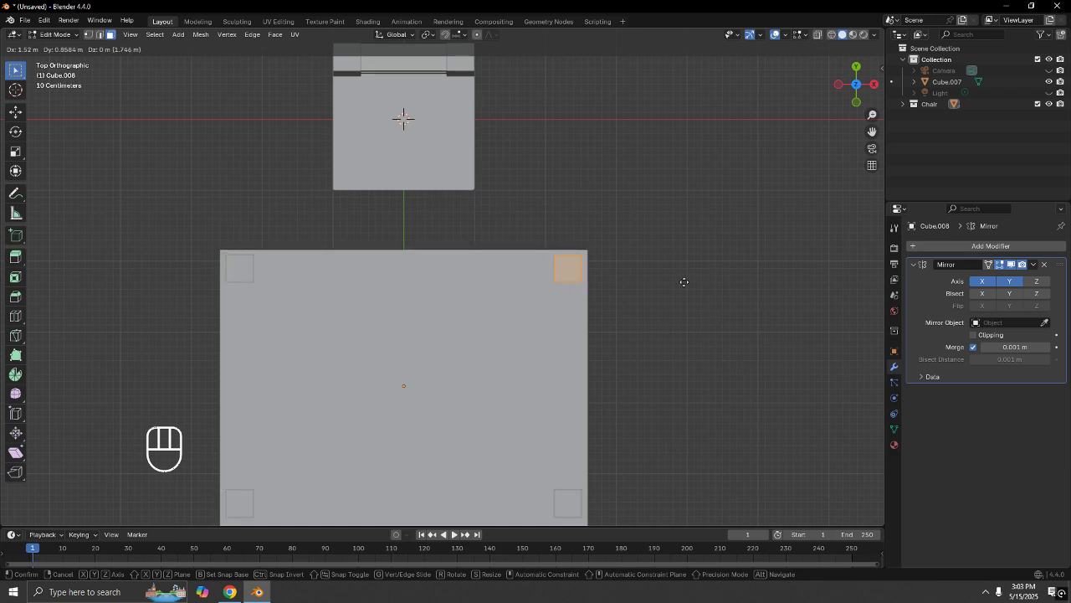
left_click(684, 282)
Lower the table legs about 2.06 m along Z so they sit beneath the table body.
scroll(682, 284, "down", 5)
middle_click_drag(667, 316, 653, 232)
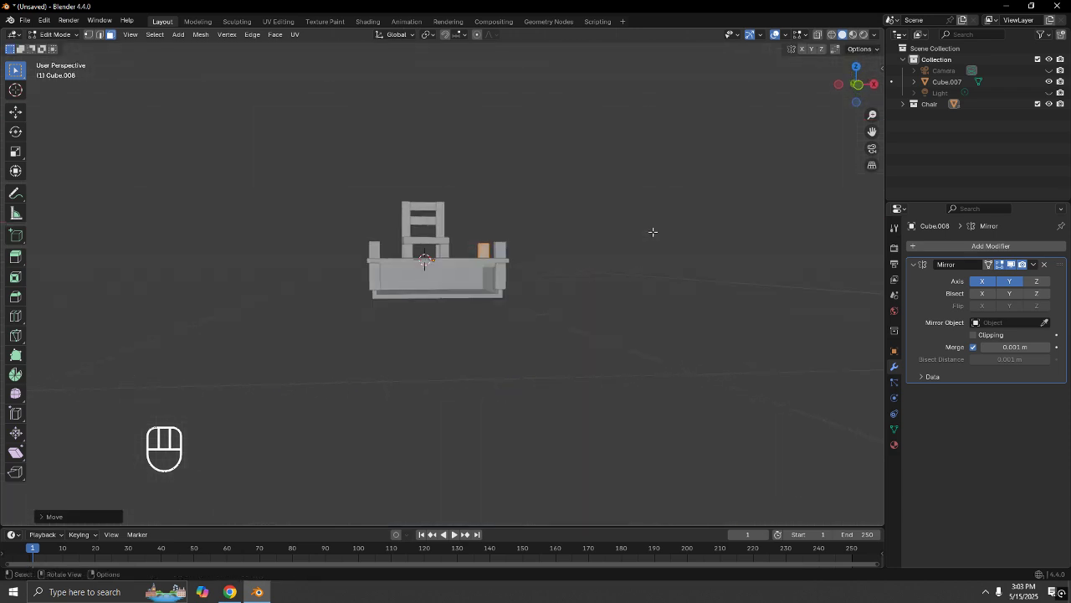
scroll(653, 232, "up", 8)
key("g")
key("z")
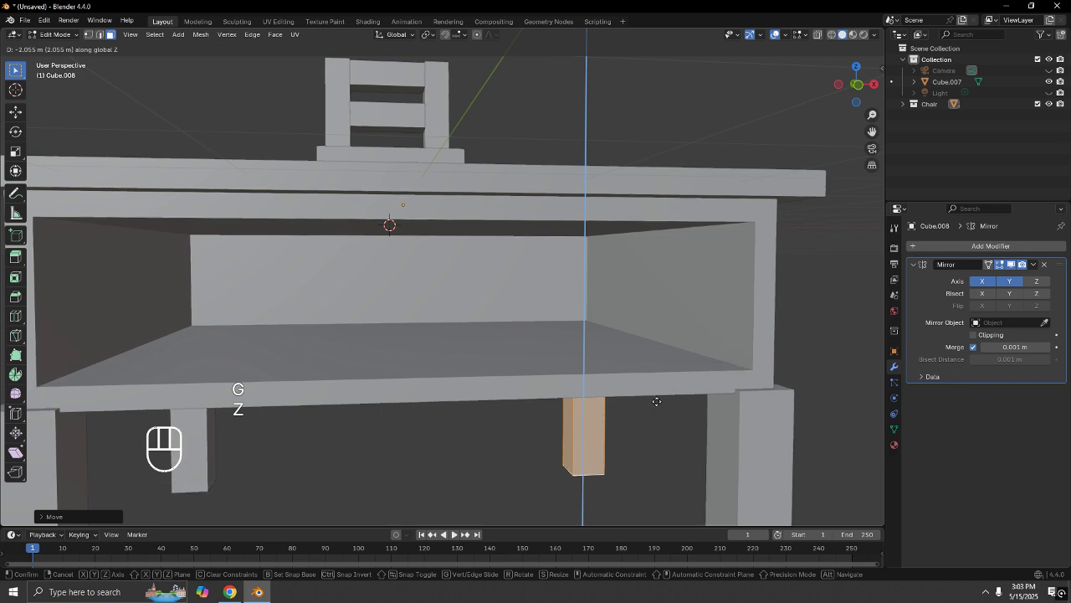
left_click(657, 403)
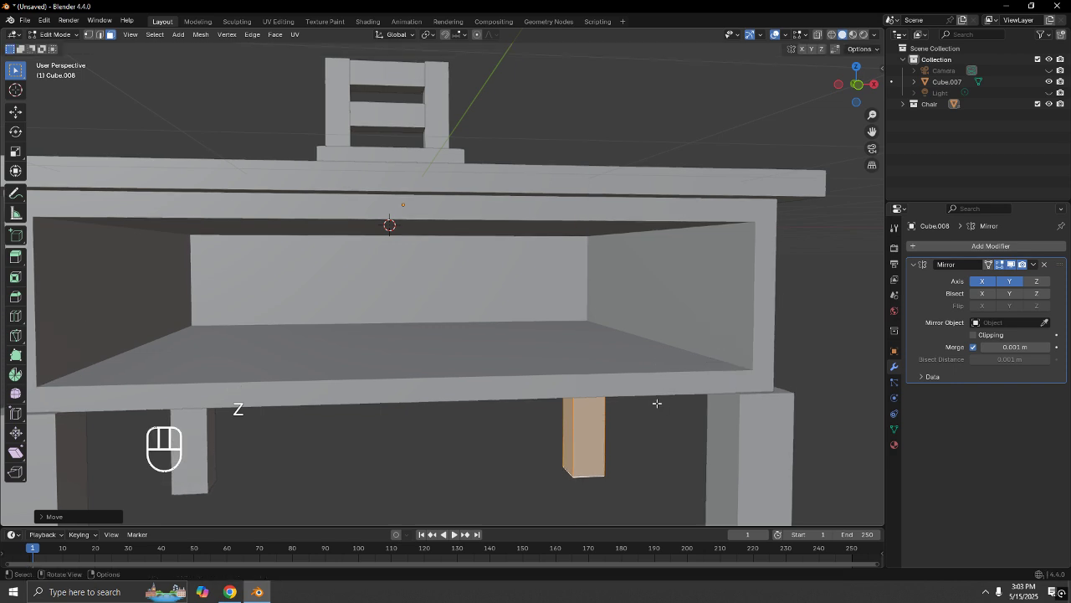
With X-ray on, shift the leg inward from the tabletop's corner by about 0.1 m in X and 0.16 m in Y.
key("KP_7")
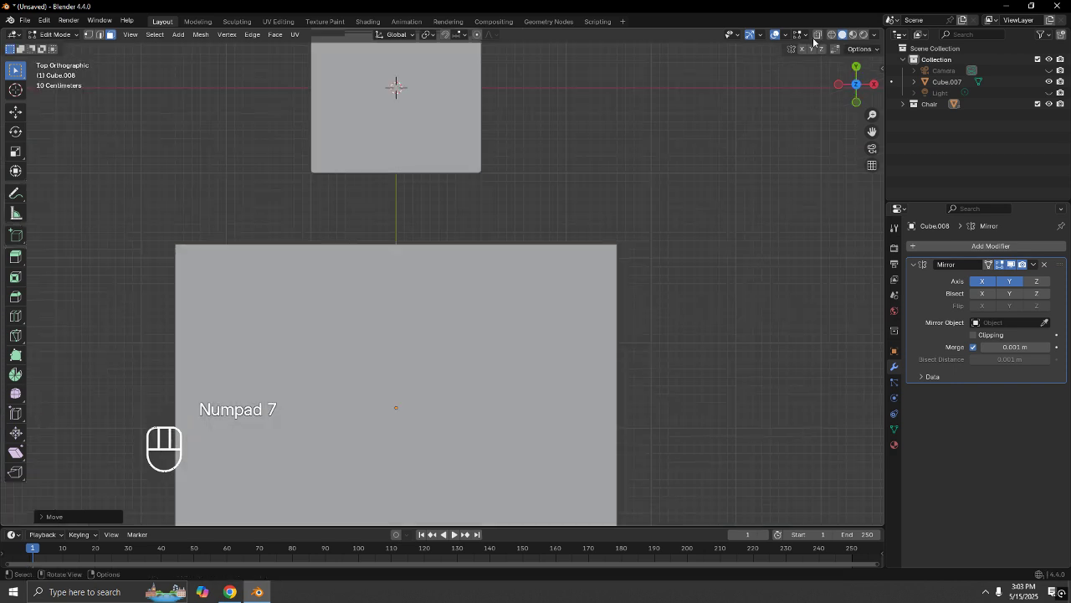
left_click(817, 34)
middle_click_drag(694, 402, 725, 242, "shift")
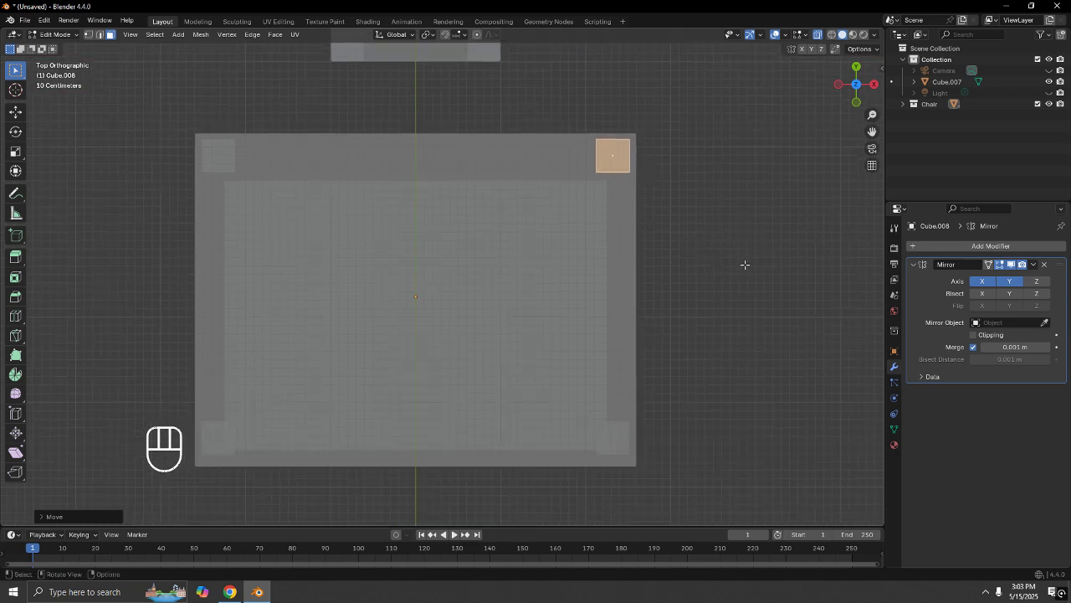
key("g")
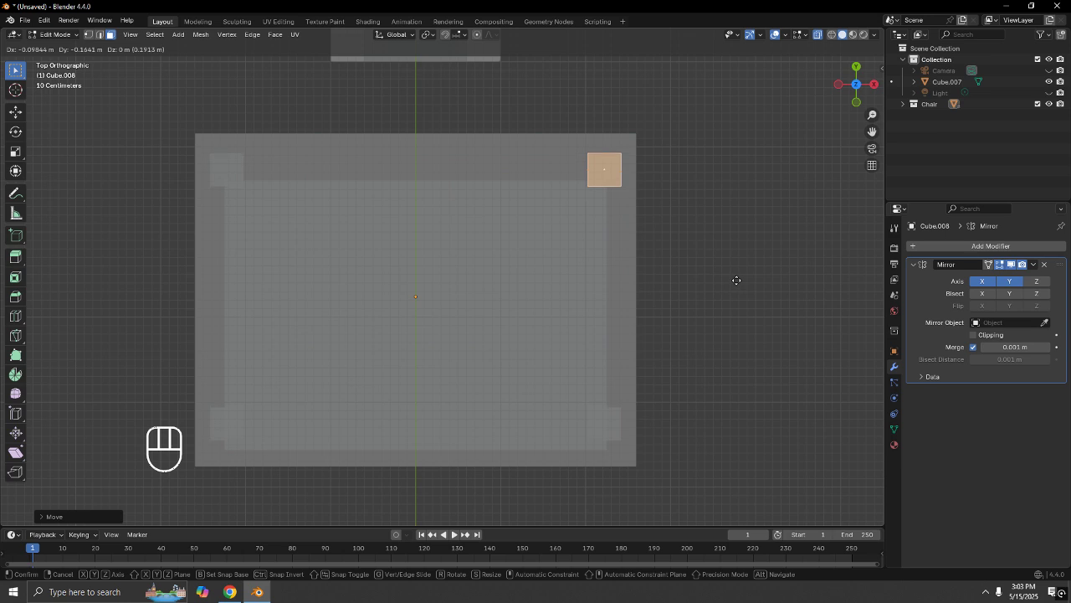
left_click(737, 280)
middle_click_drag(736, 279, 596, 248)
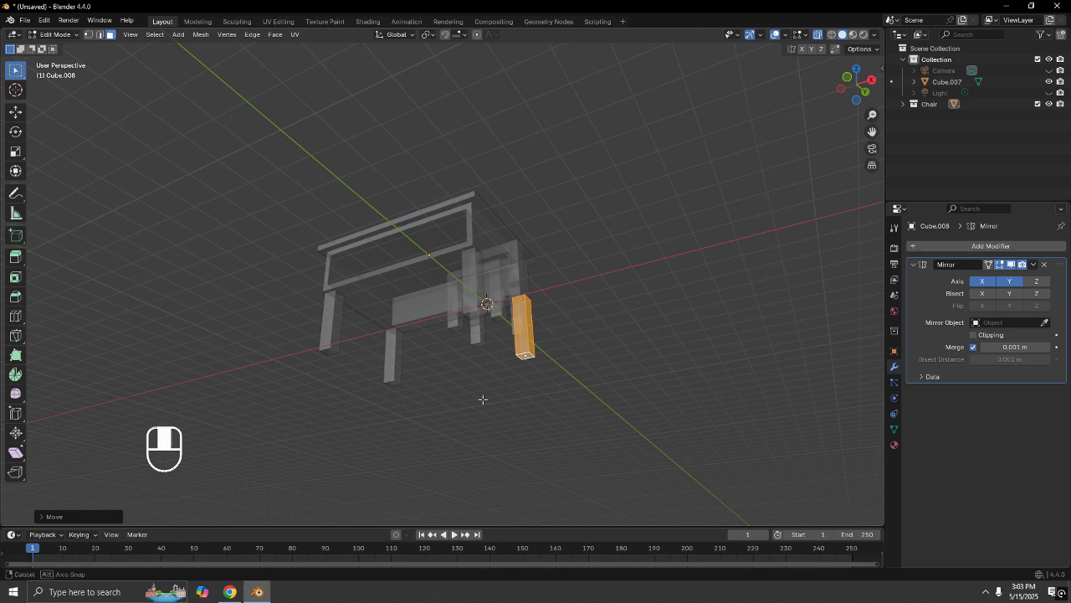
Move the selected leg about 0.22 m along negative X and 0.06 m along Y beneath the tabletop's corner.
key("KP_7")
scroll(746, 393, "up", 4)
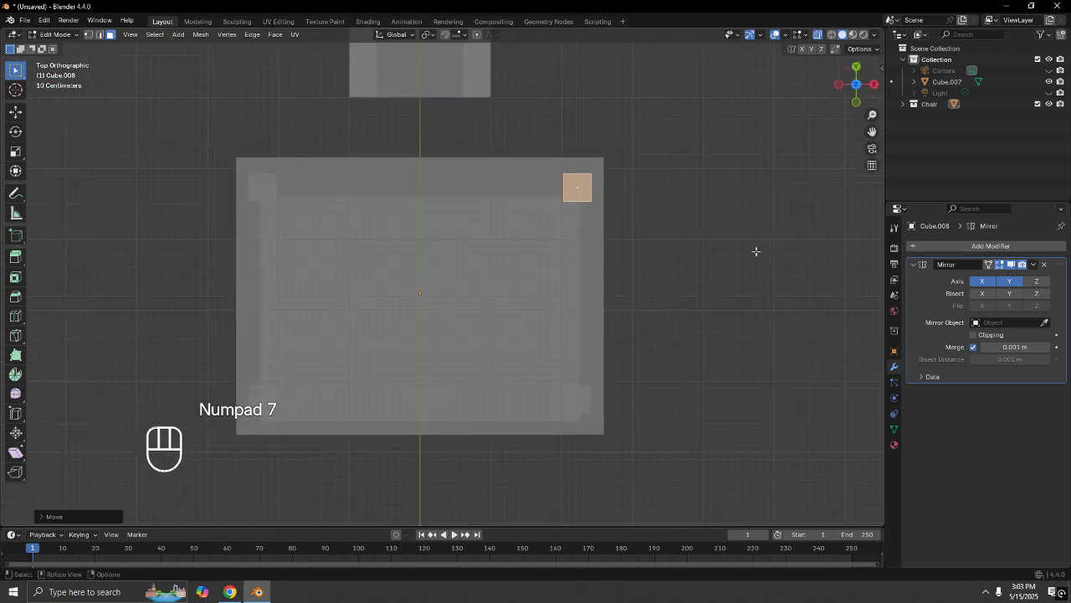
key("g")
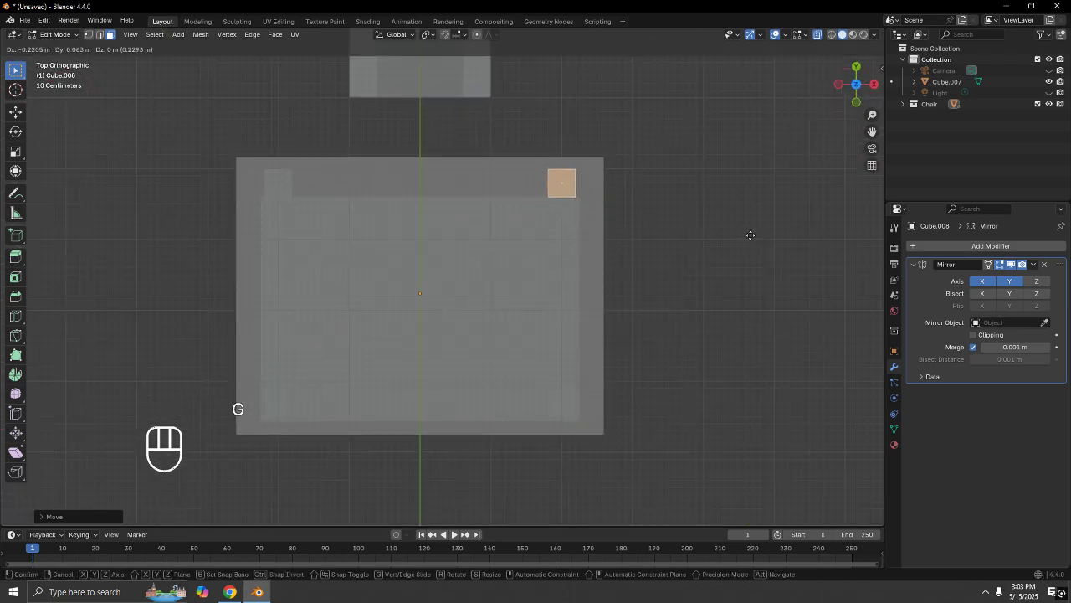
left_click(751, 235)
Move the leg about 0.1 m along negative Y and 0.07 m up along Z so its top meets the table body.
middle_click_drag(732, 258, 621, 27)
key("KP_1")
key("KP_3")
scroll(594, 127, "up", 3)
key("g")
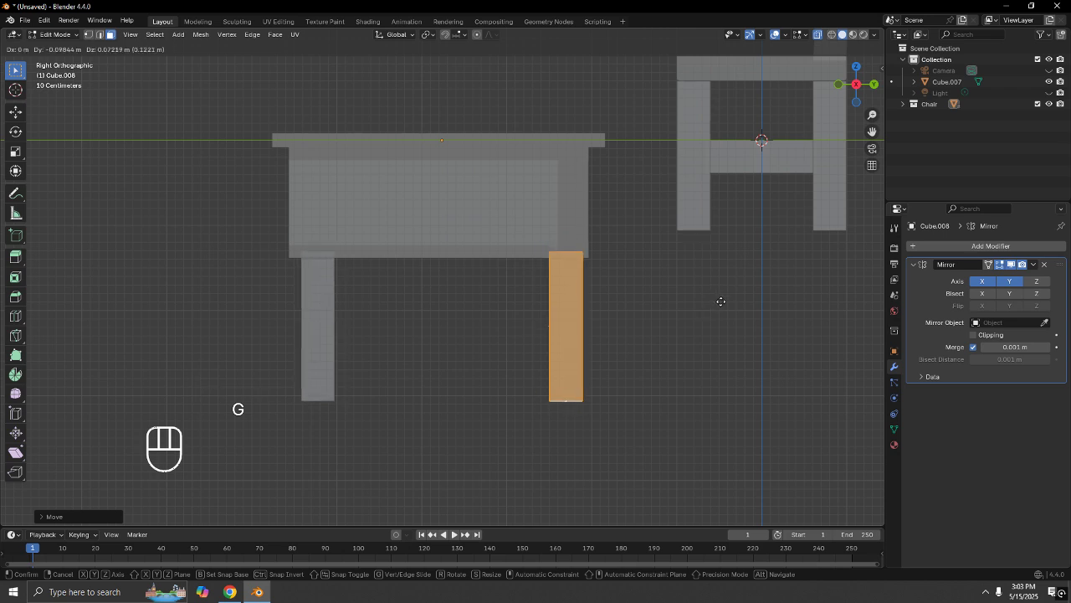
left_click(721, 301)
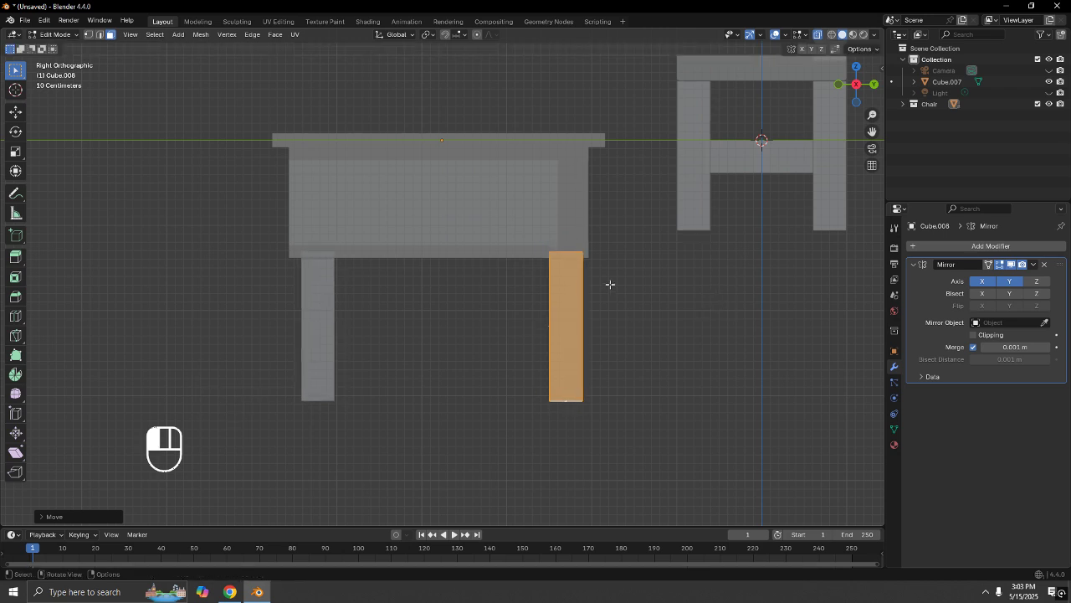
Deselect the leg mesh and examine how the four mirrored legs meet the underside of the table body.
left_click(611, 285)
scroll(548, 313, "down", 5)
middle_click_drag(547, 313, 586, 290)
key("Tab")
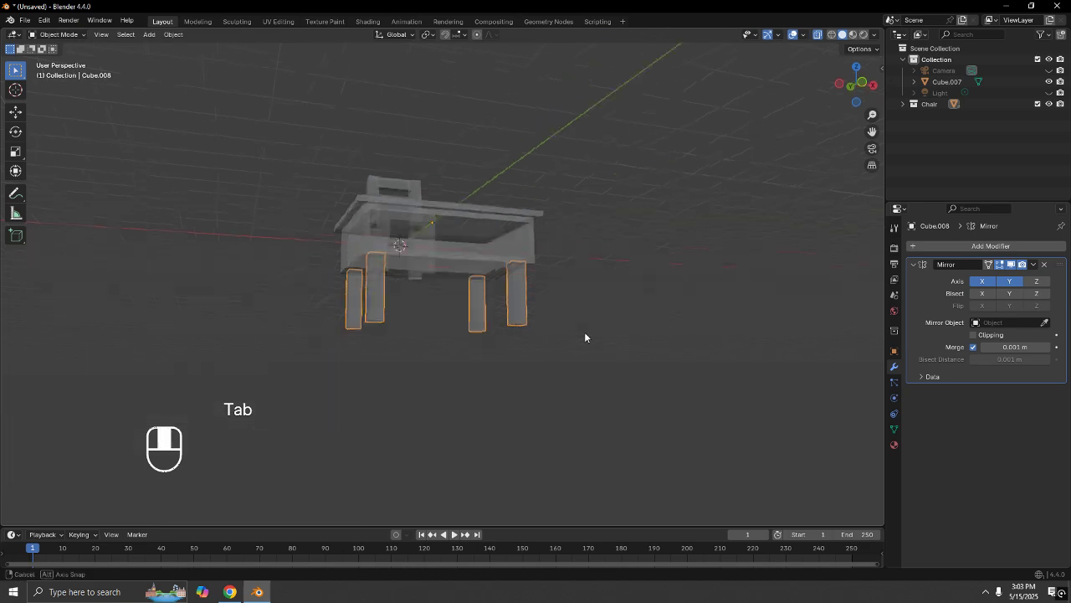
key("Tab")
middle_click_drag(584, 332, 537, 364)
key("Tab")
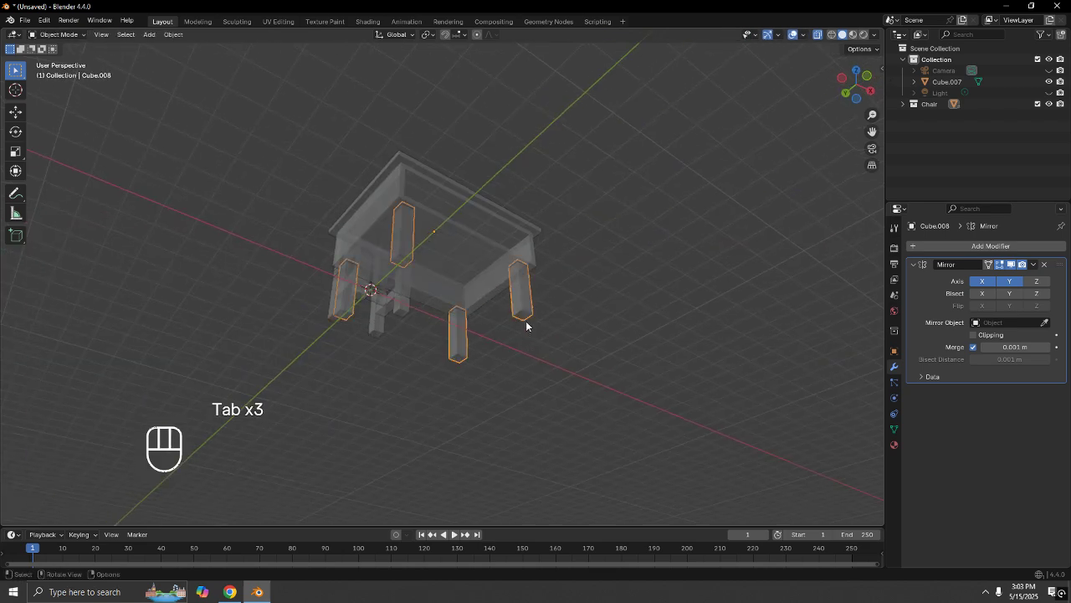
key("Tab")
mouse_move(527, 326)
middle_mouse_down()
mouse_move(531, 399)
mouse_move(538, 320)
middle_mouse_up()
key("Tab")
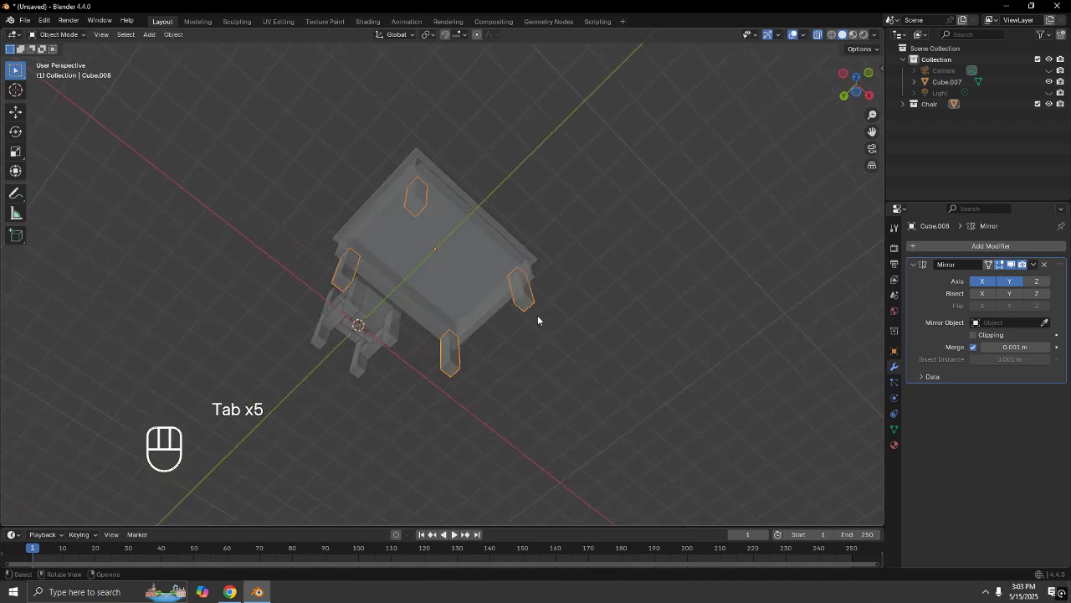
key("Tab")
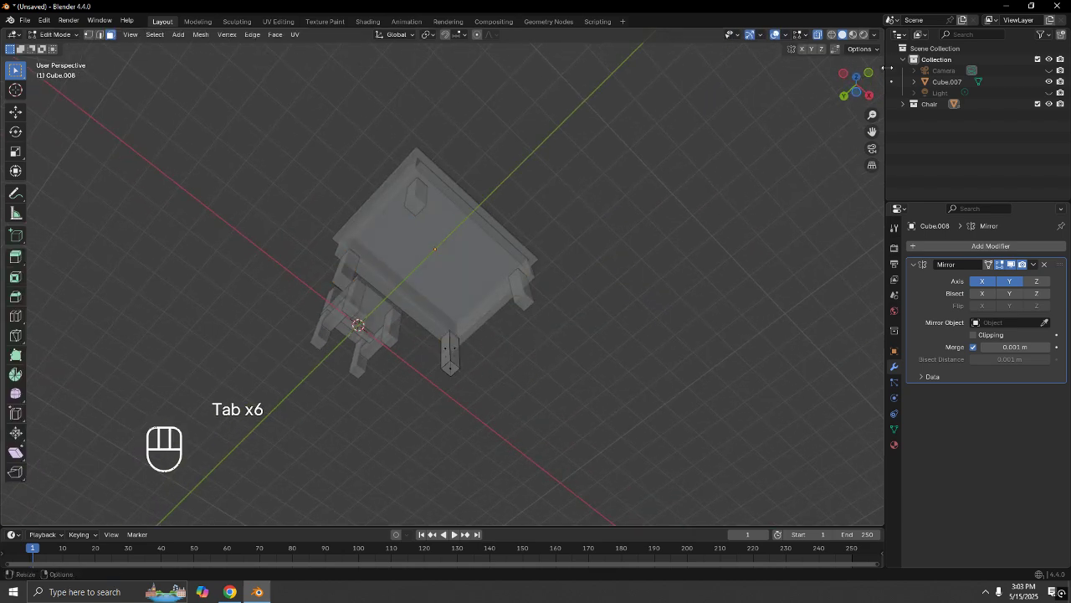
Turn off X-ray and lower the leg's bottom face along Z until the legs are about twice the table body's height.
left_click(820, 36)
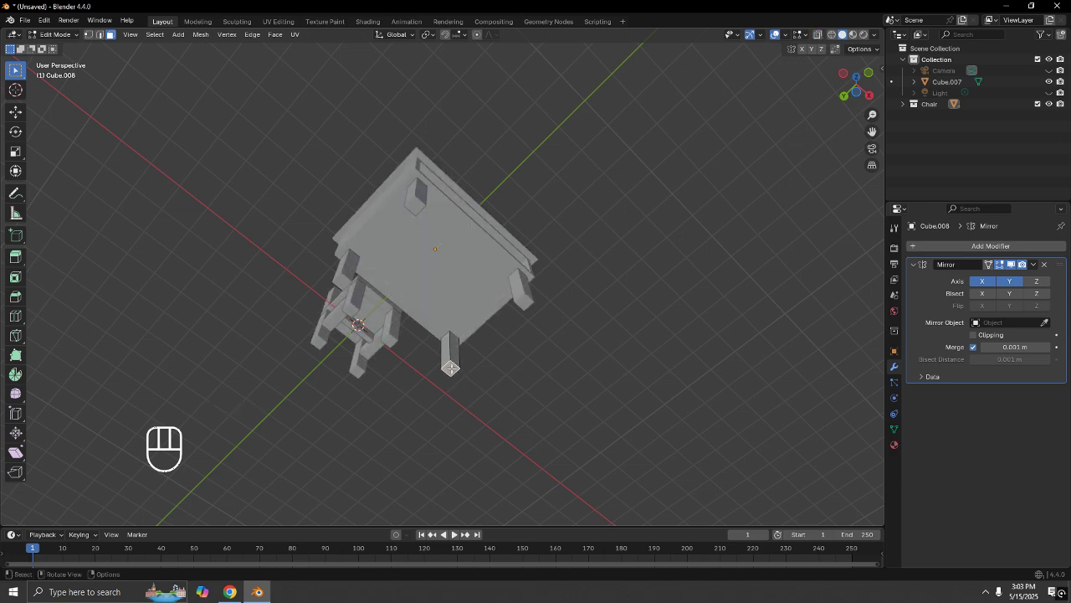
key("KP_1")
key("g")
key("z")
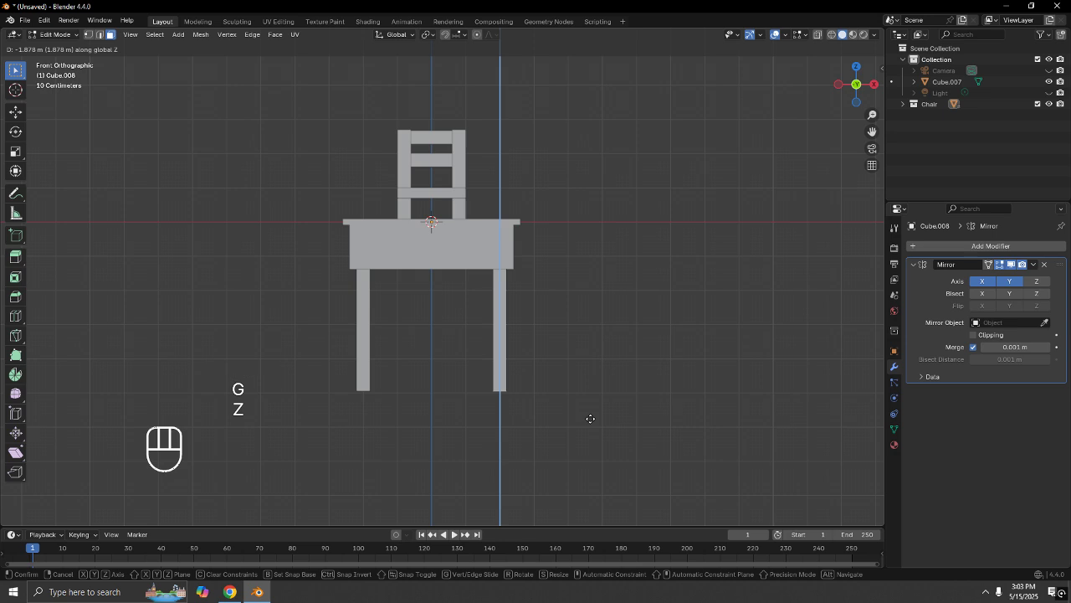
left_click(598, 392)
middle_click_drag(601, 390, 520, 342)
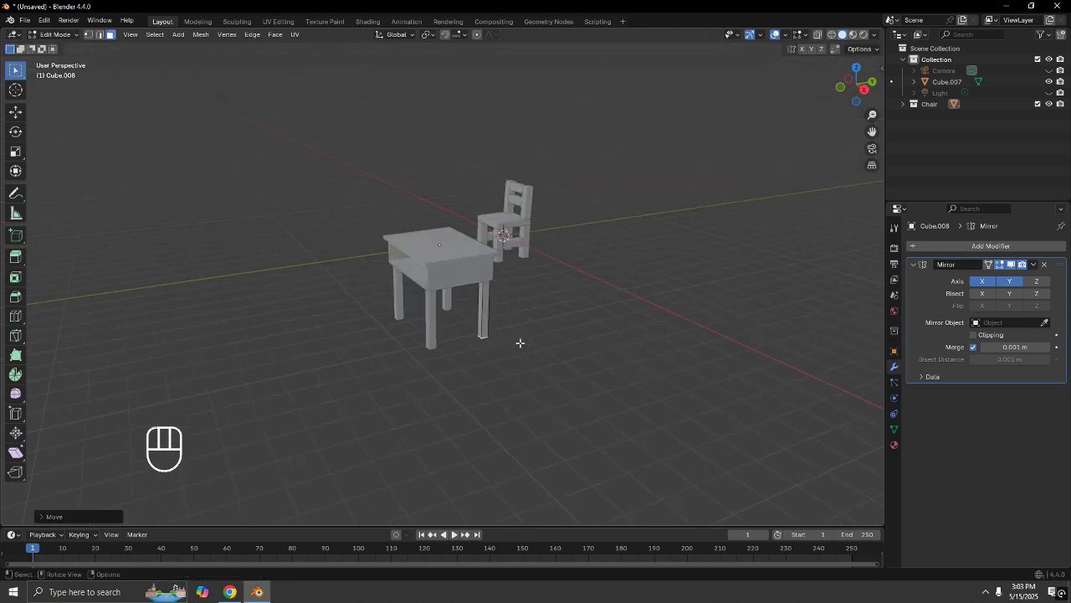
scroll(520, 342, "down", 2)
key("Tab")
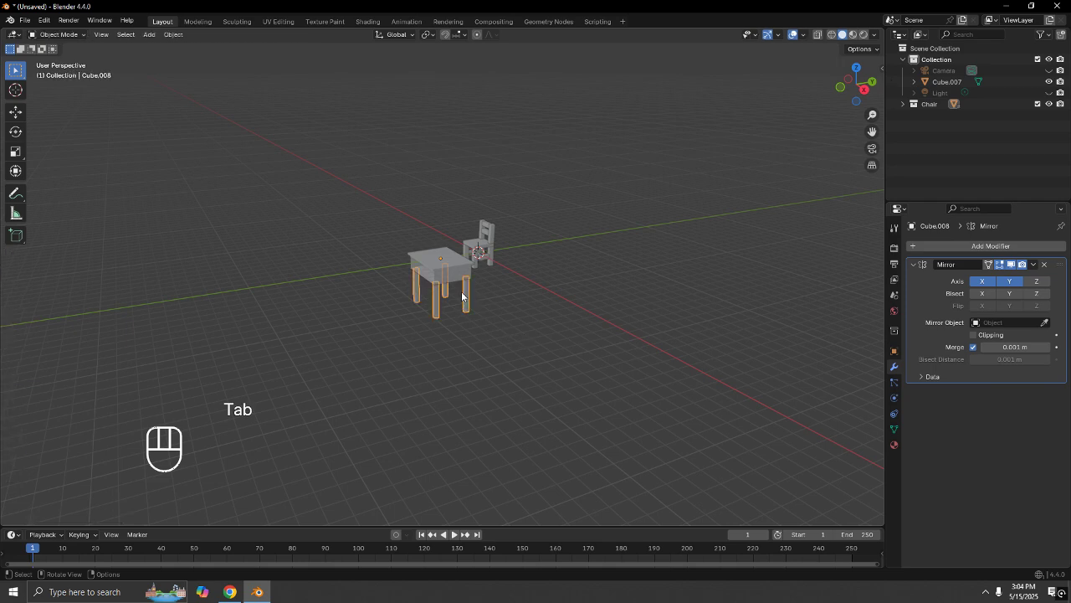
Select the table body together with its legs and raise both along Z until the leg bottoms are level with the chair's feet.
middle_click_drag(524, 338, 525, 276)
scroll(477, 248, "up", 3)
left_click(478, 264, "shift")
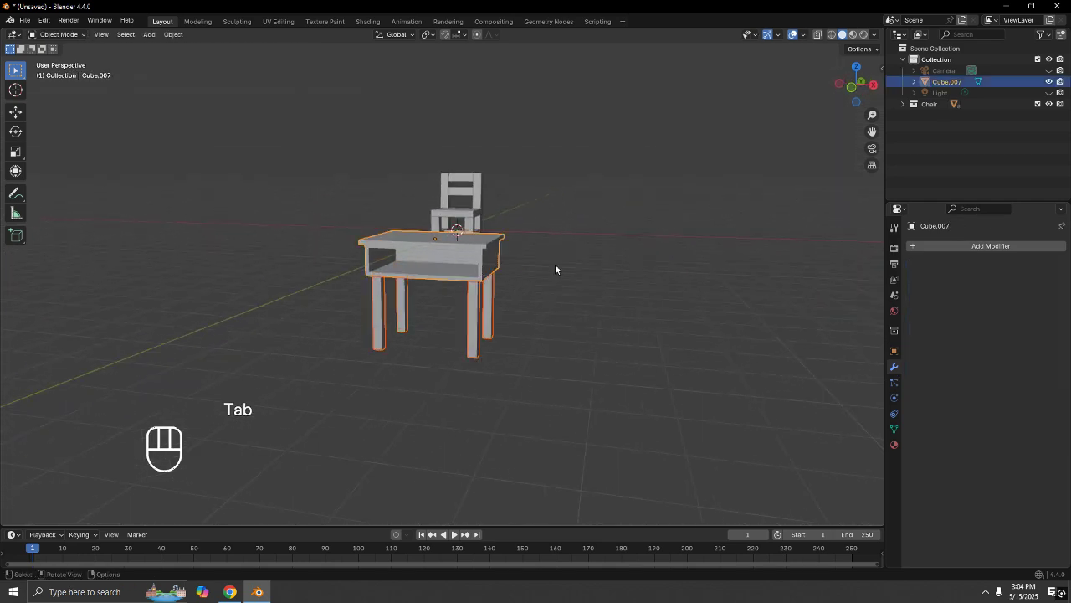
scroll(556, 268, "up", 2)
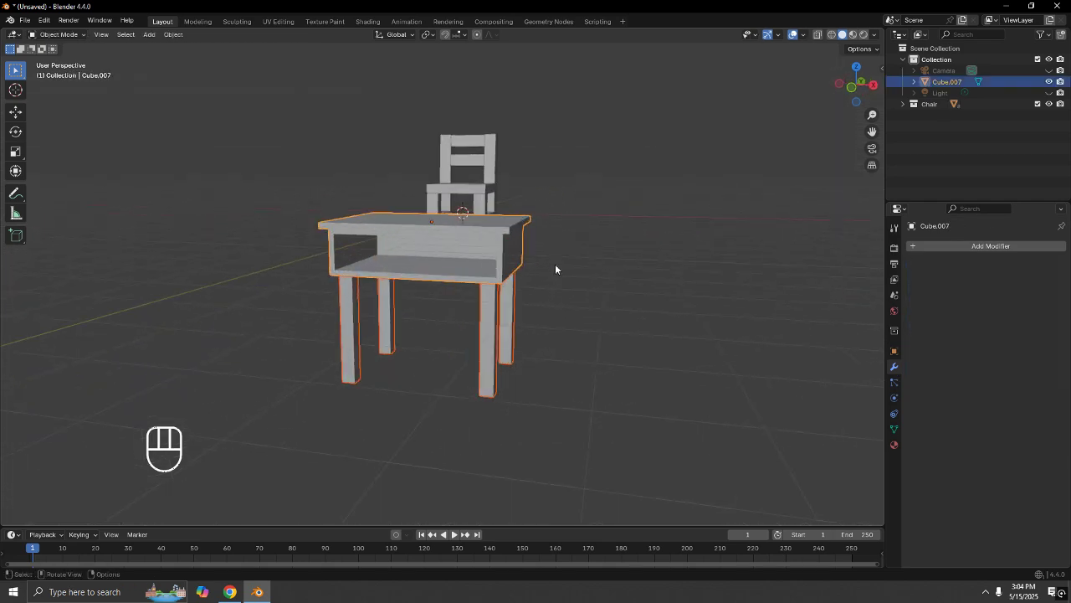
key("KP_1")
key("KP_3")
key("g")
key("z")
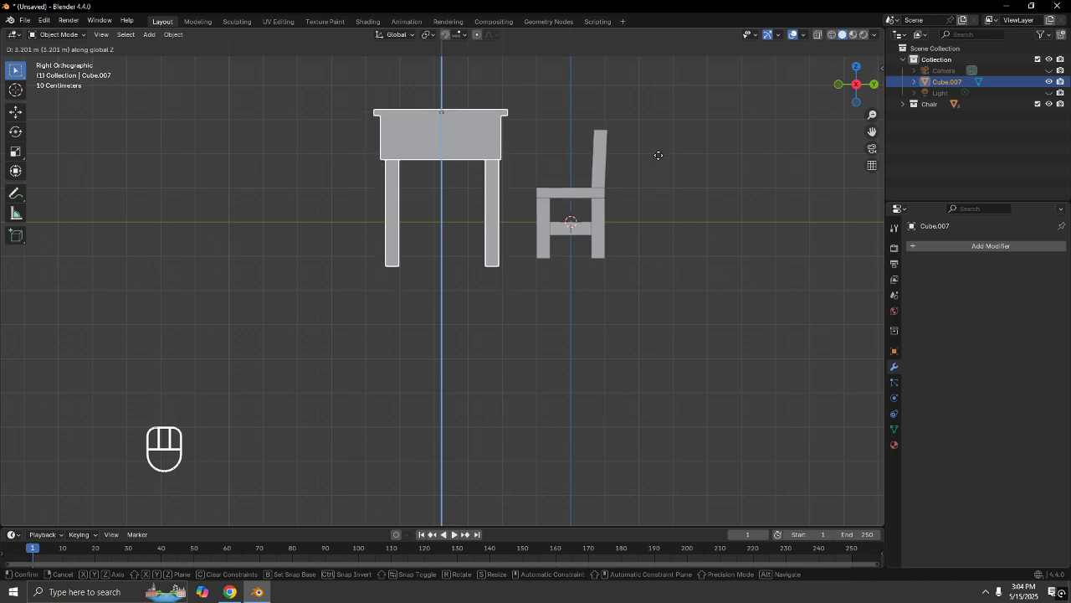
left_click(657, 151)
mouse_move(658, 147)
middle_mouse_down()
mouse_move(725, 225)
mouse_move(795, 212)
mouse_move(760, 190)
mouse_move(656, 167)
middle_mouse_up()
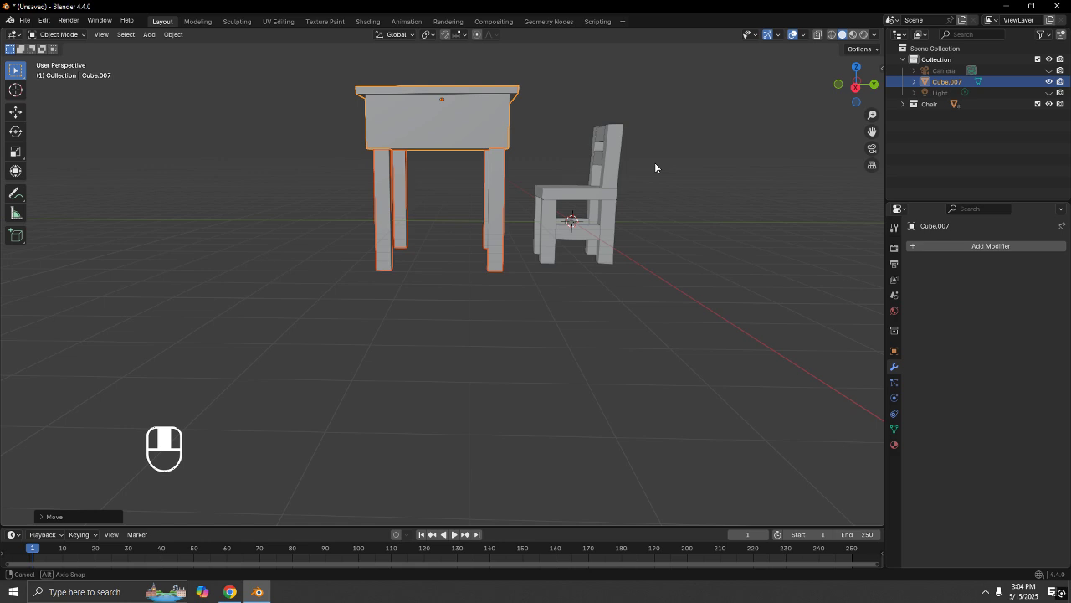
Lower the whole table slightly along Z, keeping the tabletop just above the height of the chair's backrest, and deselect it.
key("KP_1")
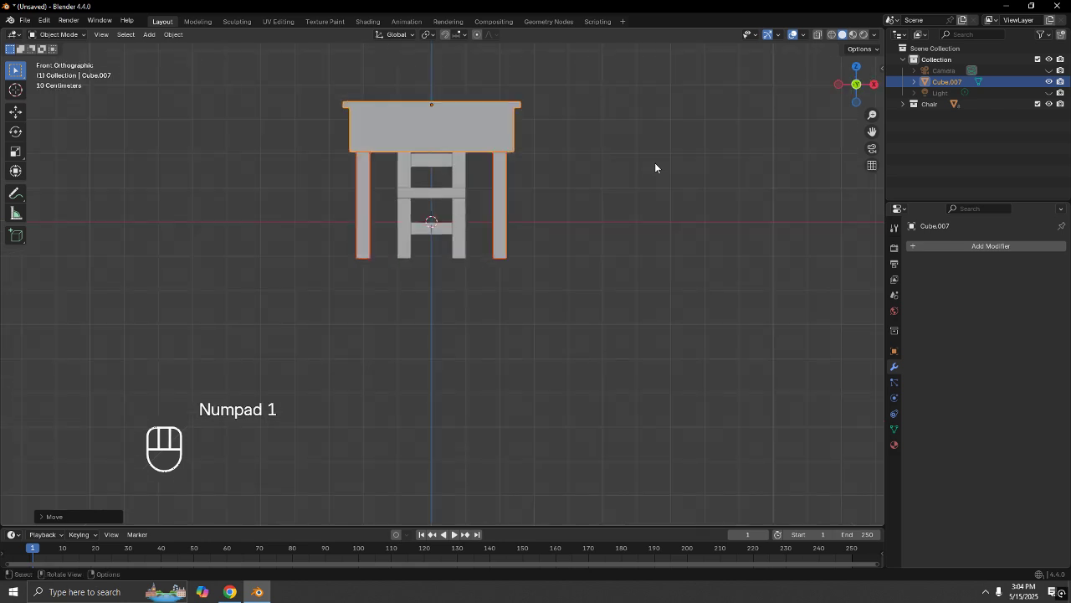
key("KP_1")
key("KP_3")
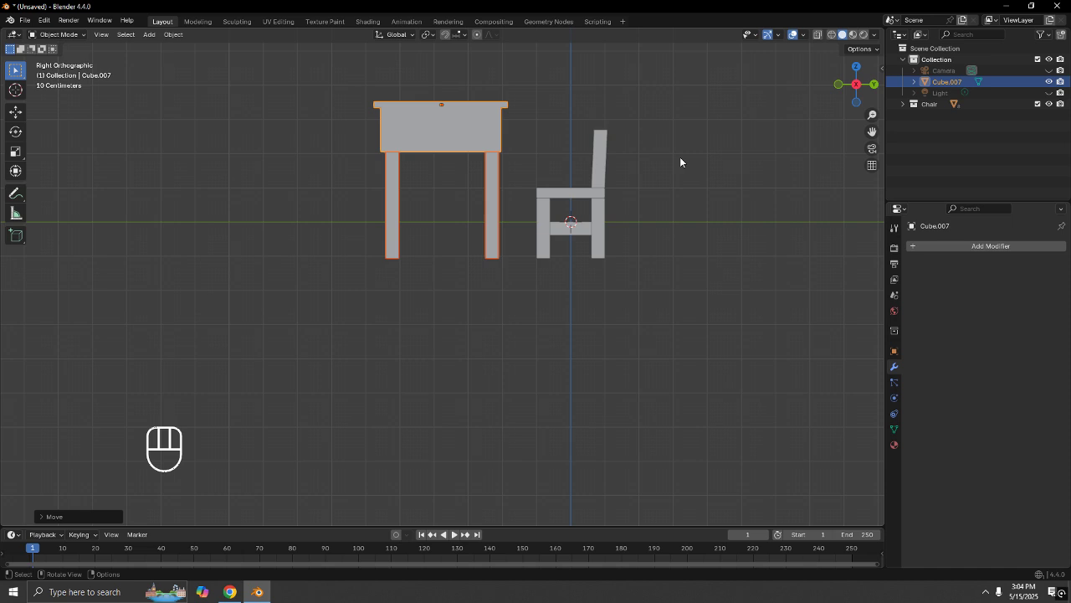
key("g")
key("z")
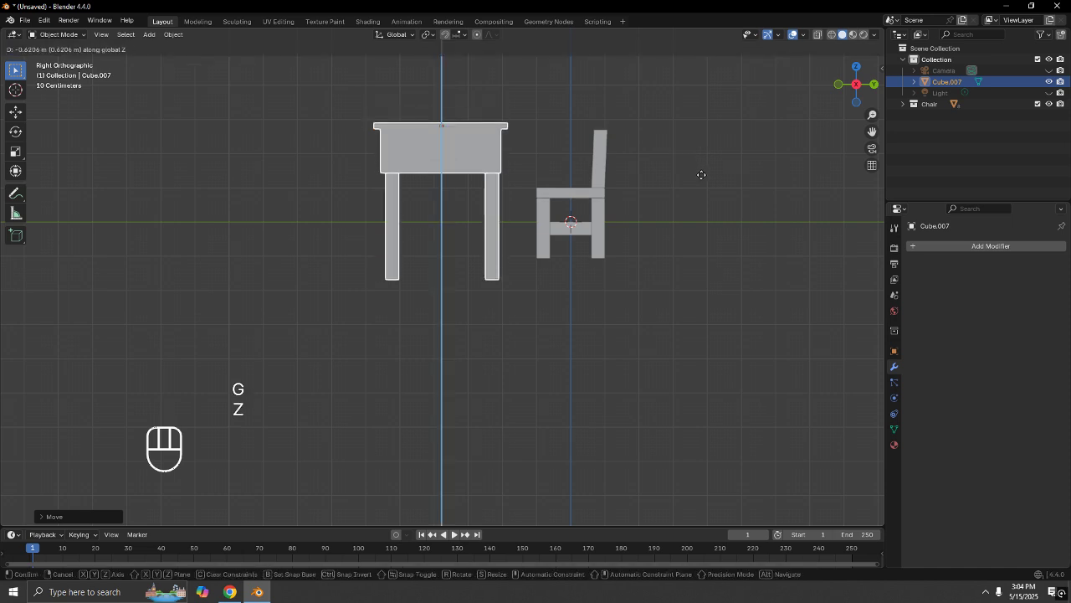
left_click(702, 169)
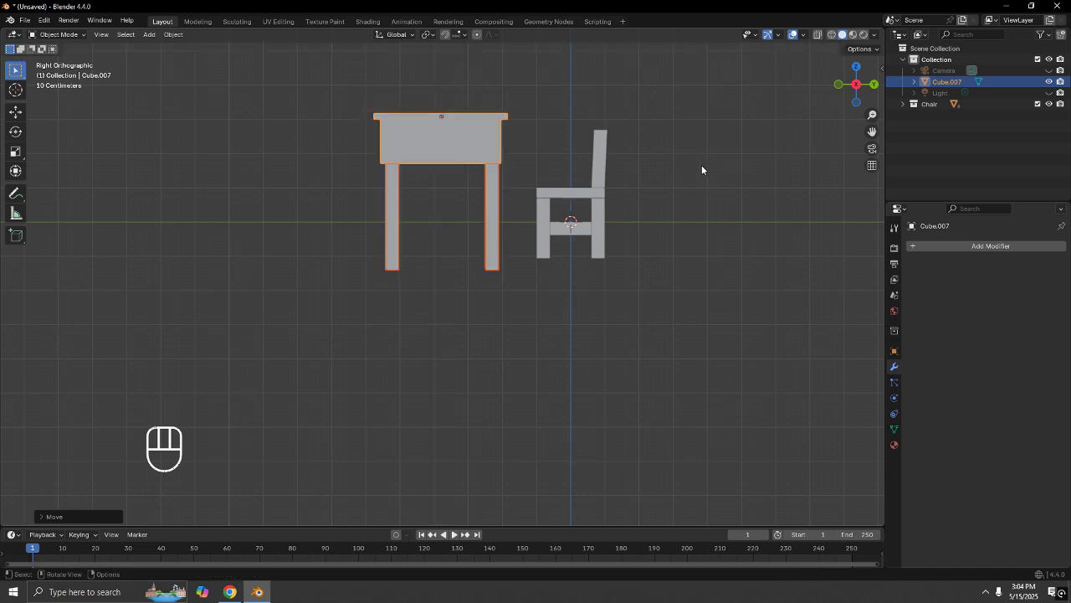
left_click(563, 98)
Raise the table leg's bottom face about 0.35 m along Z so the table legs end level with the chair's legs.
scroll(556, 113, "down", 2)
middle_click_drag(550, 126, 514, 258)
key("Tab")
key("Tab")
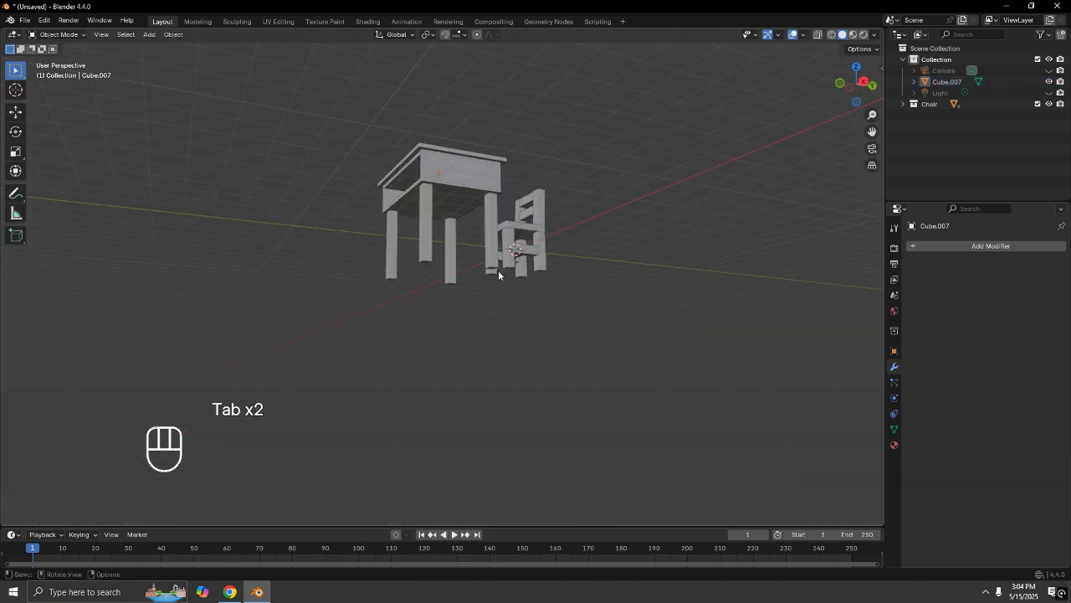
left_click(498, 272)
key("Tab")
scroll(536, 287, "up", 3)
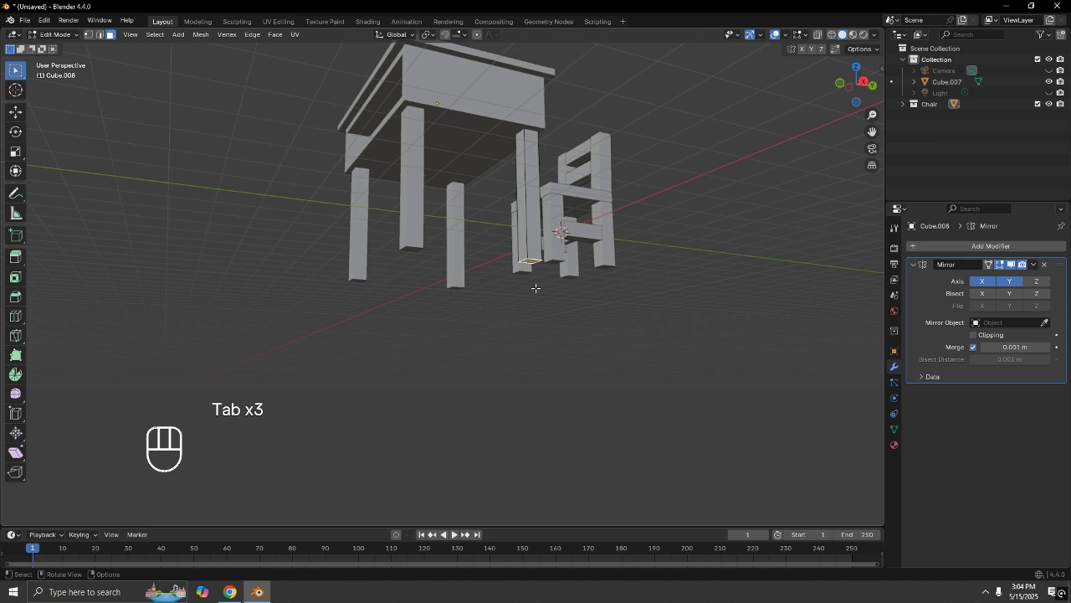
key("KP_1")
scroll(555, 275, "up", 5)
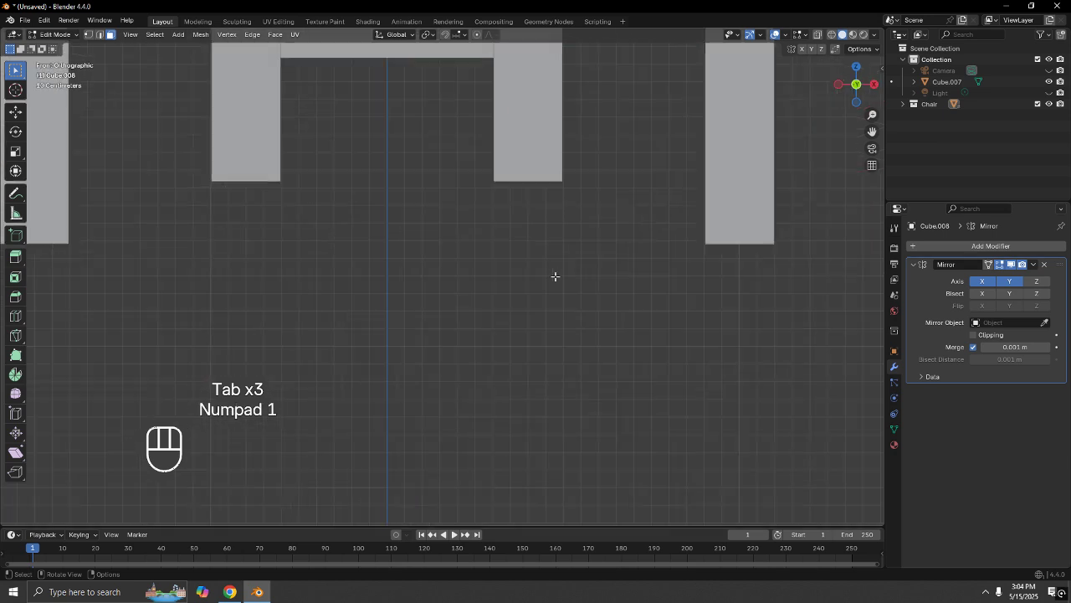
scroll(555, 251, "up", 3, "shift")
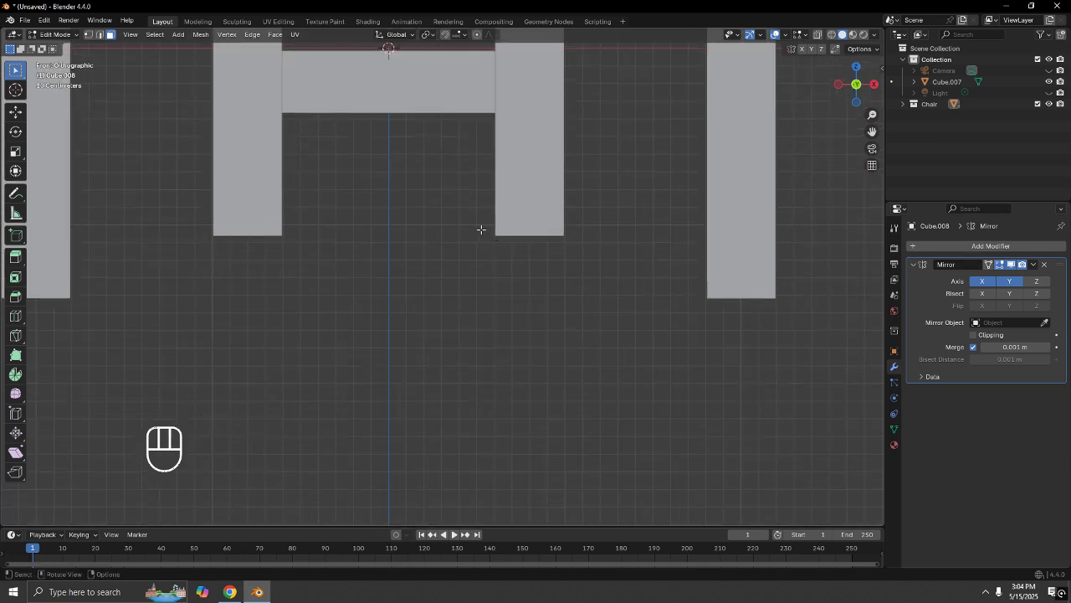
key("g")
key("z")
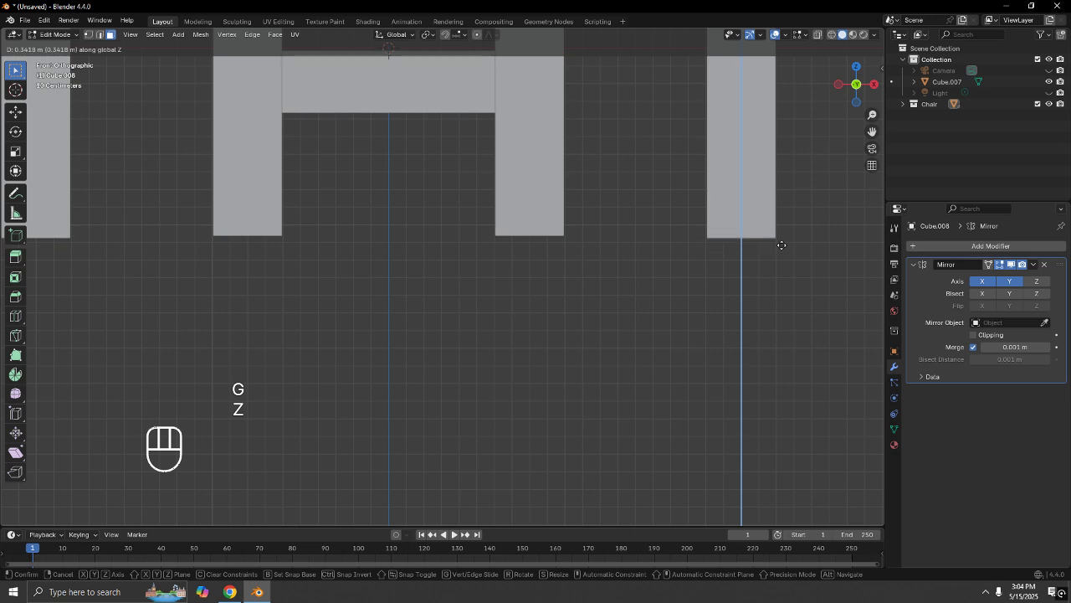
left_click(781, 243)
middle_click_drag(577, 266, 469, 304)
scroll(577, 290, "down", 6)
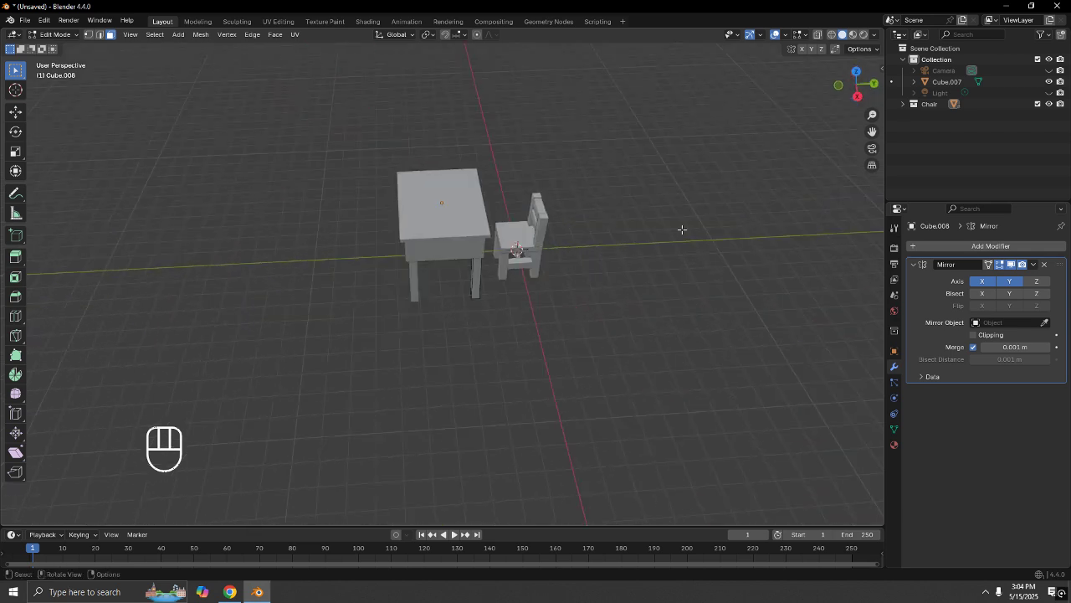
Select the table body and legs as objects and scale them together to about 0.88.
middle_click_drag(682, 229, 670, 208, "shift")
scroll(457, 229, "down", 2)
middle_click_drag(457, 229, 541, 201)
scroll(433, 264, "up", 3)
key("Tab")
left_click(462, 226)
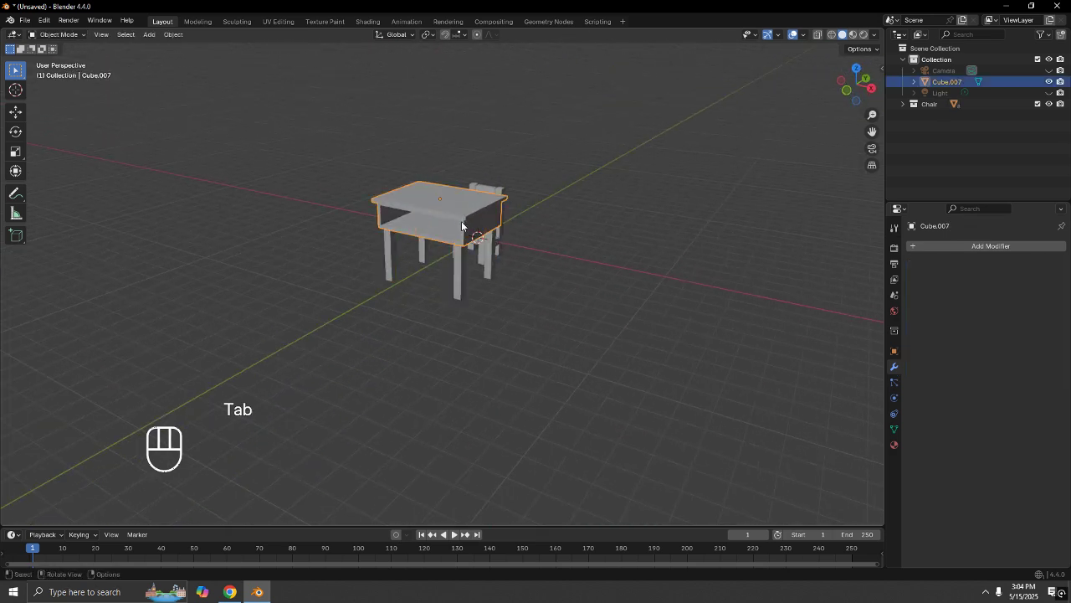
left_click(458, 268, "shift")
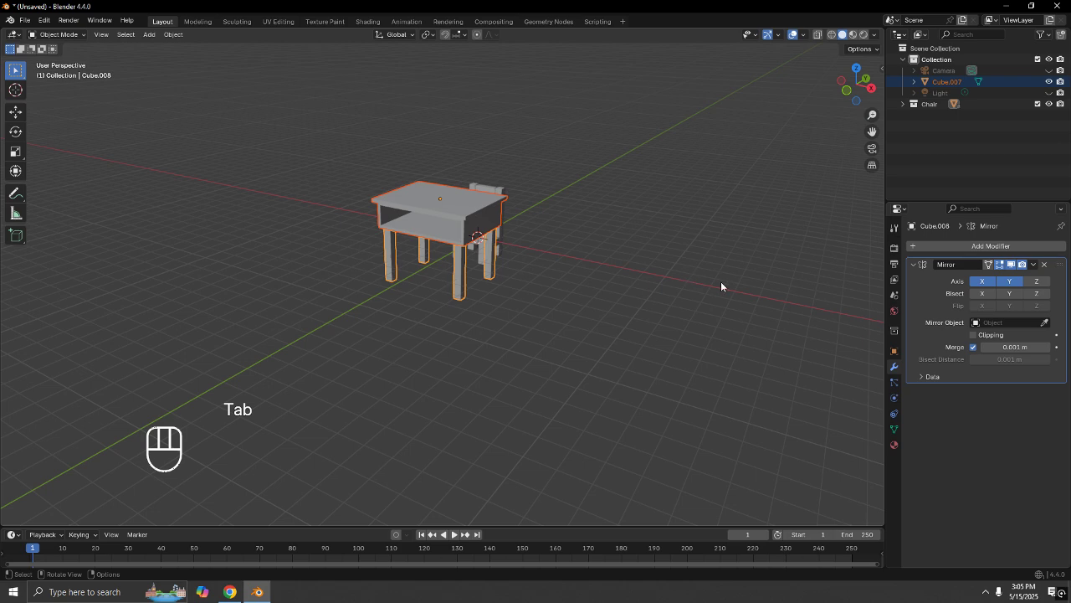
key("s")
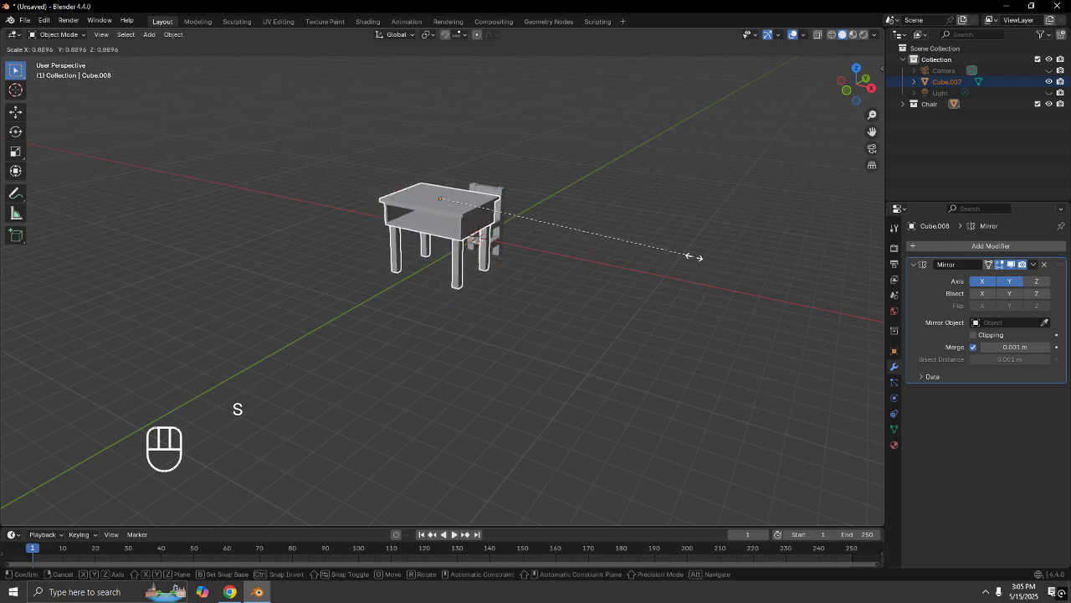
left_click(688, 250)
Lower the scaled table along Z until its leg bottoms are level with the chair's feet.
key("KP_1")
scroll(688, 250, "up", 4)
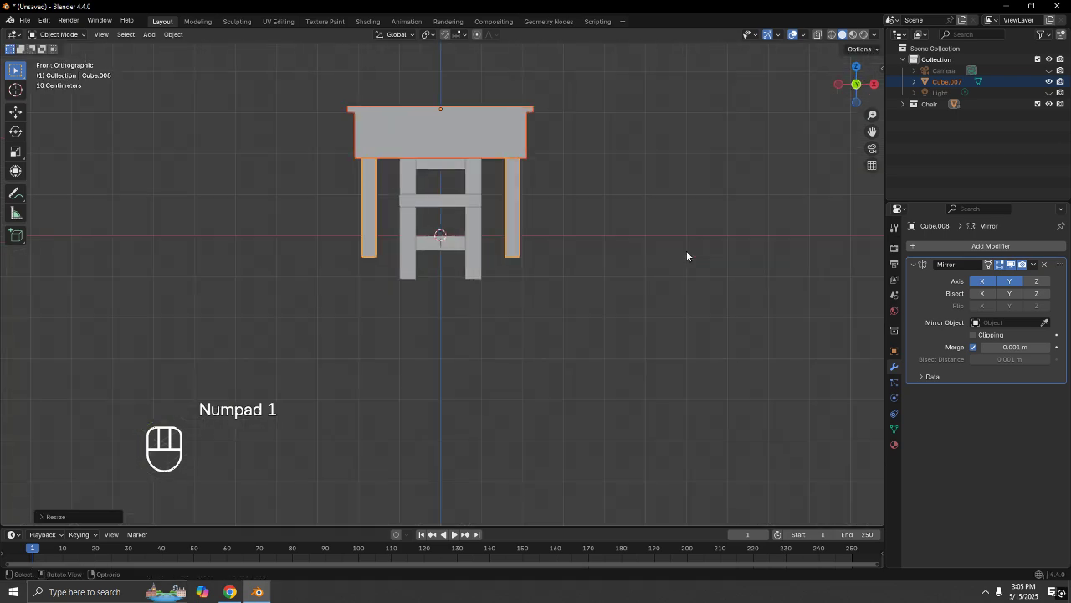
key("g")
key("z")
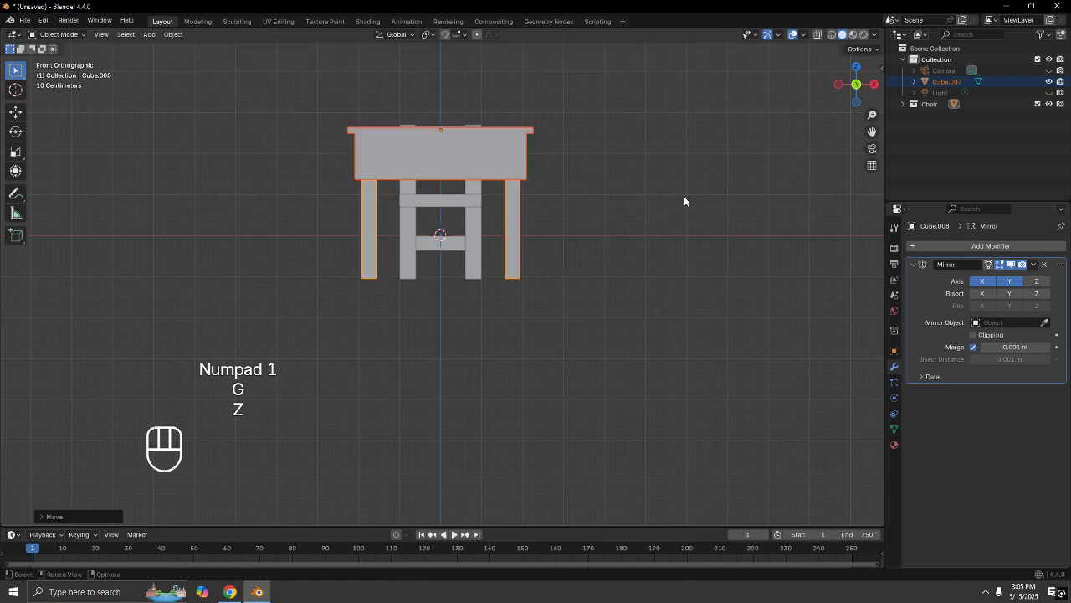
left_click(684, 196)
middle_click_drag(682, 192, 616, 84)
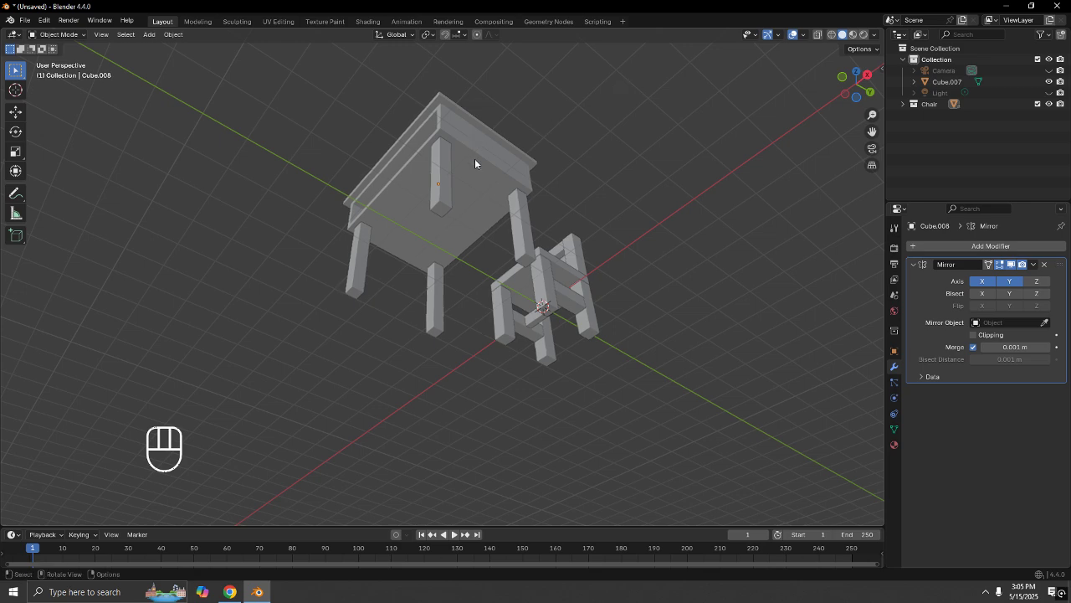
middle_click_drag(474, 158, 505, 194)
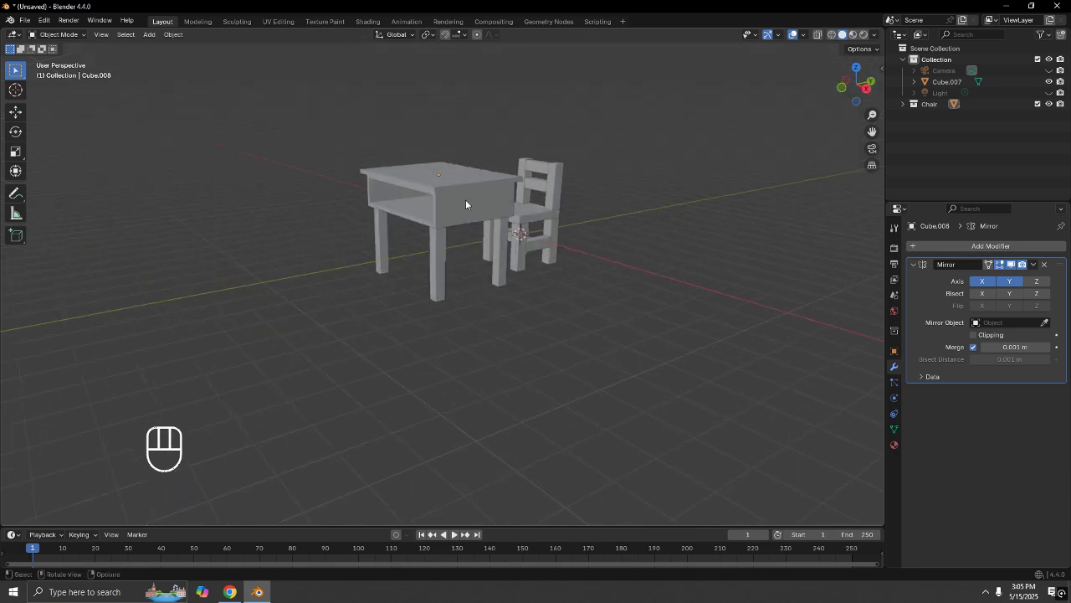
Apply the Mirror modifier on the table legs and select the table body.
left_click(465, 200)
left_click(444, 259)
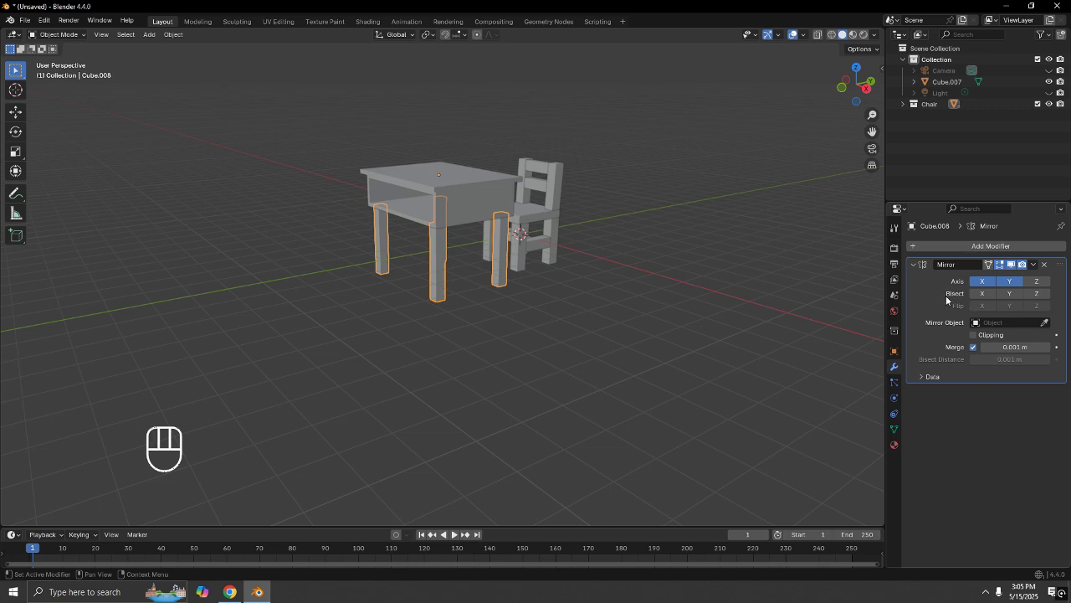
key("ctrl+a")
left_click(459, 209)
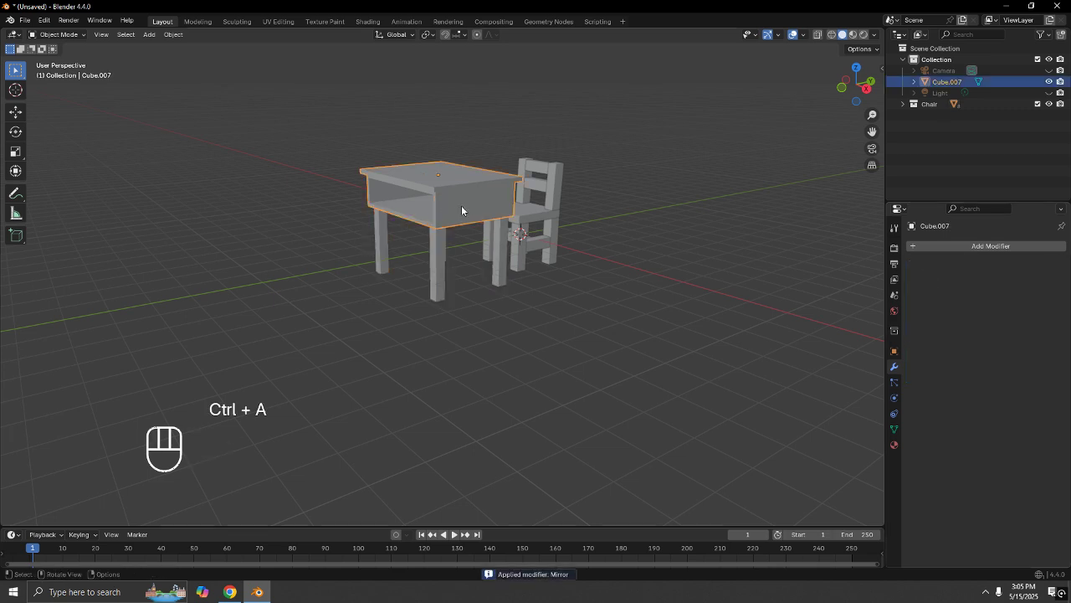
Apply the Mirror modifier on the chair's backrest posts, legs and lower crossbars.
middle_click_drag(467, 181, 564, 199)
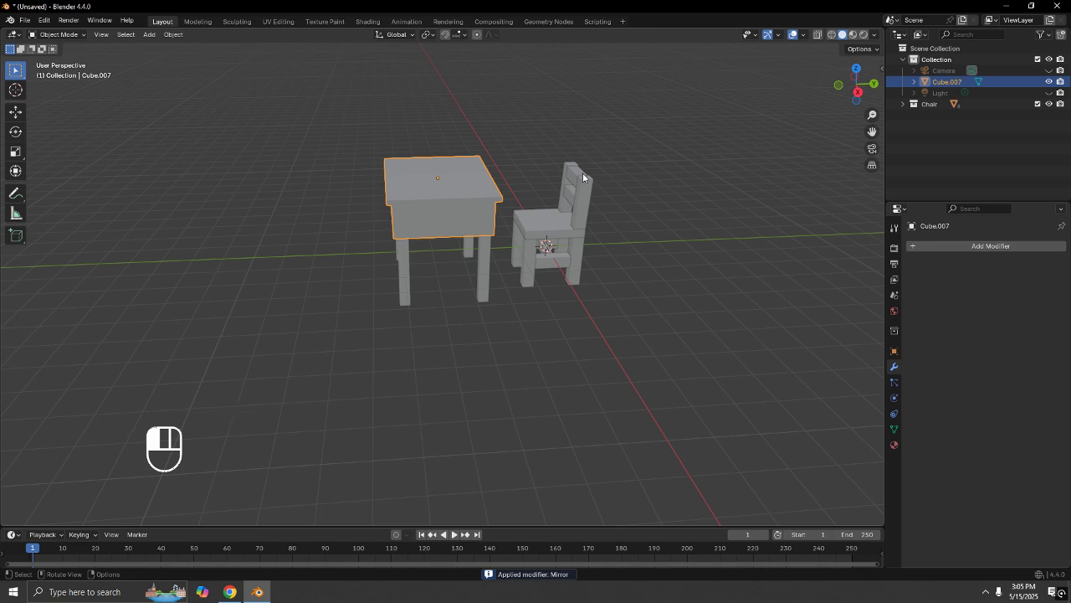
left_click(582, 172)
key("ctrl+a")
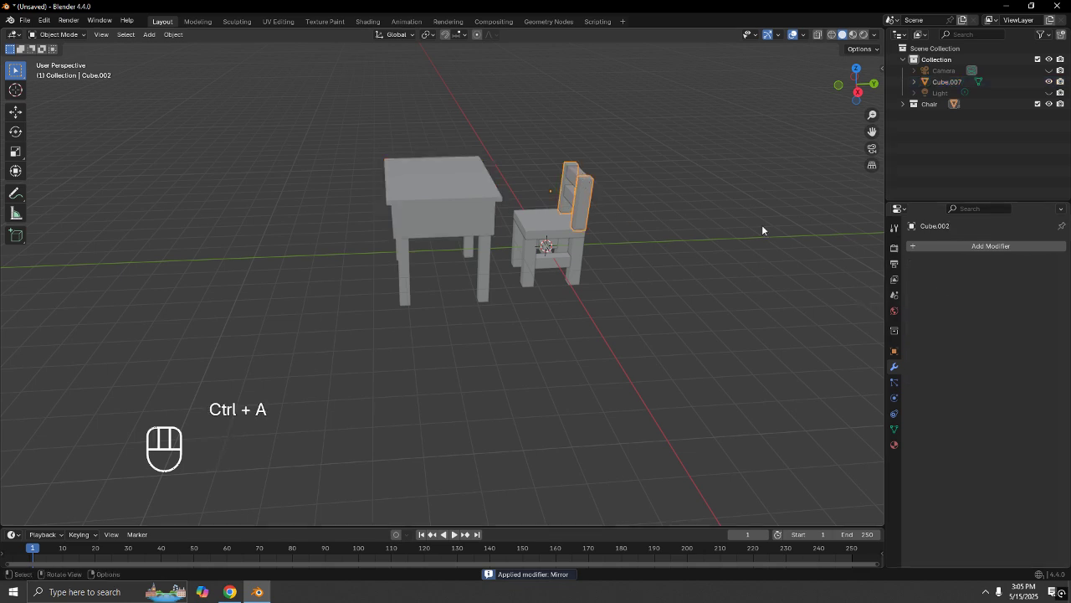
left_click(571, 202)
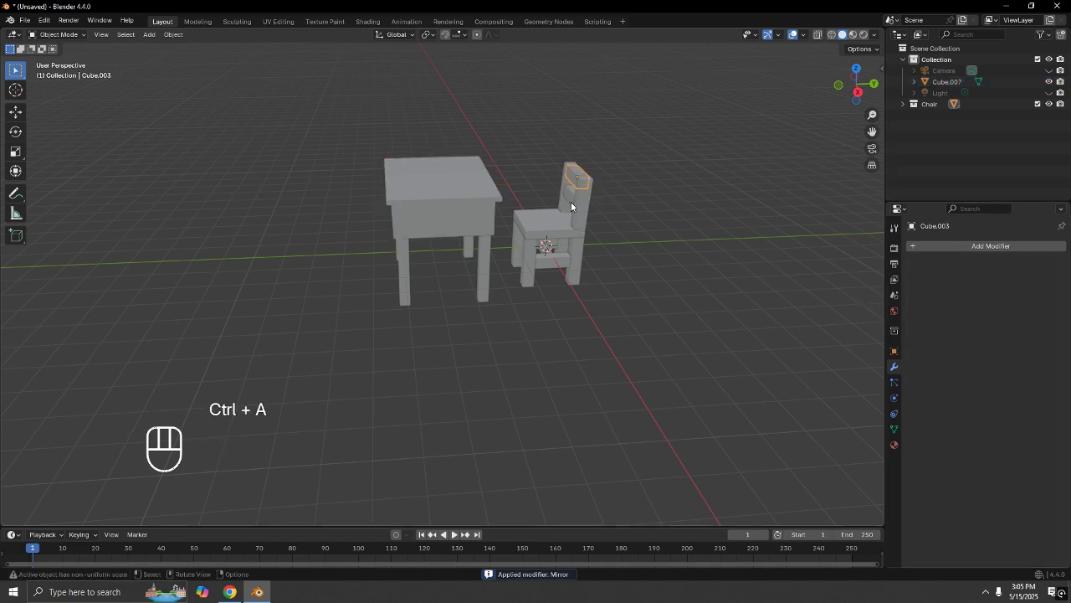
left_click(553, 252)
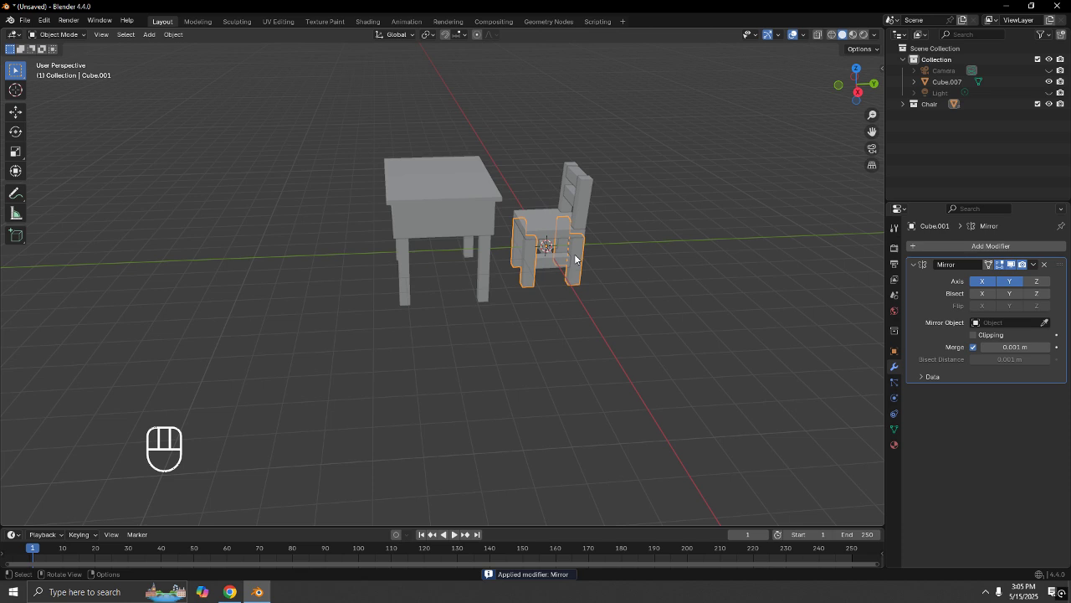
key("ctrl+a")
left_click(547, 262)
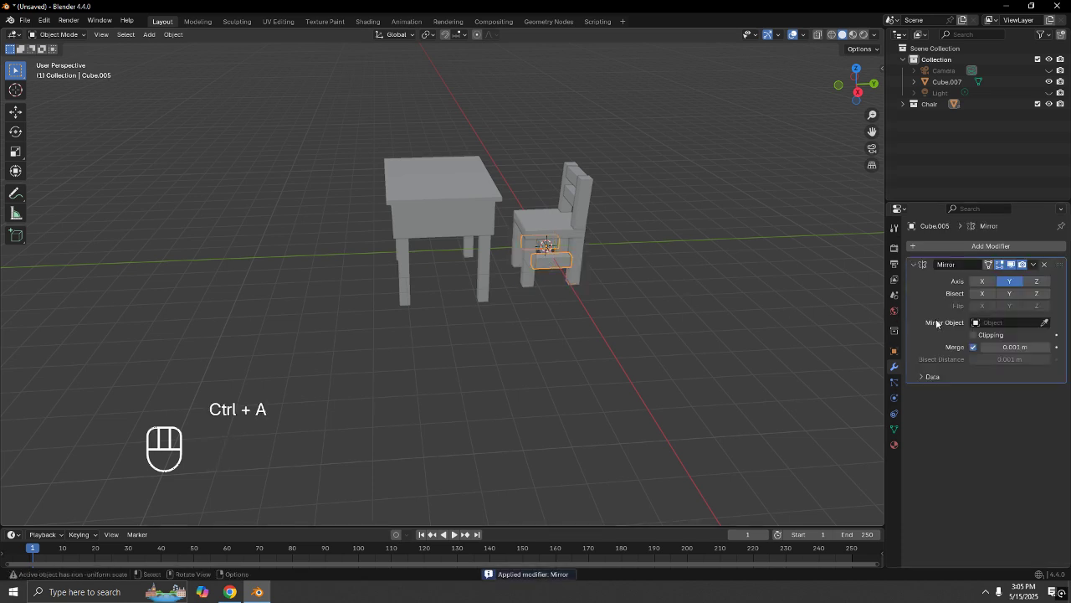
key("ctrl+a")
middle_click_drag(553, 242, 627, 225)
key("Tab")
key("Tab")
key("Tab")
scroll(582, 223, "up", 3)
key("Tab")
key("a")
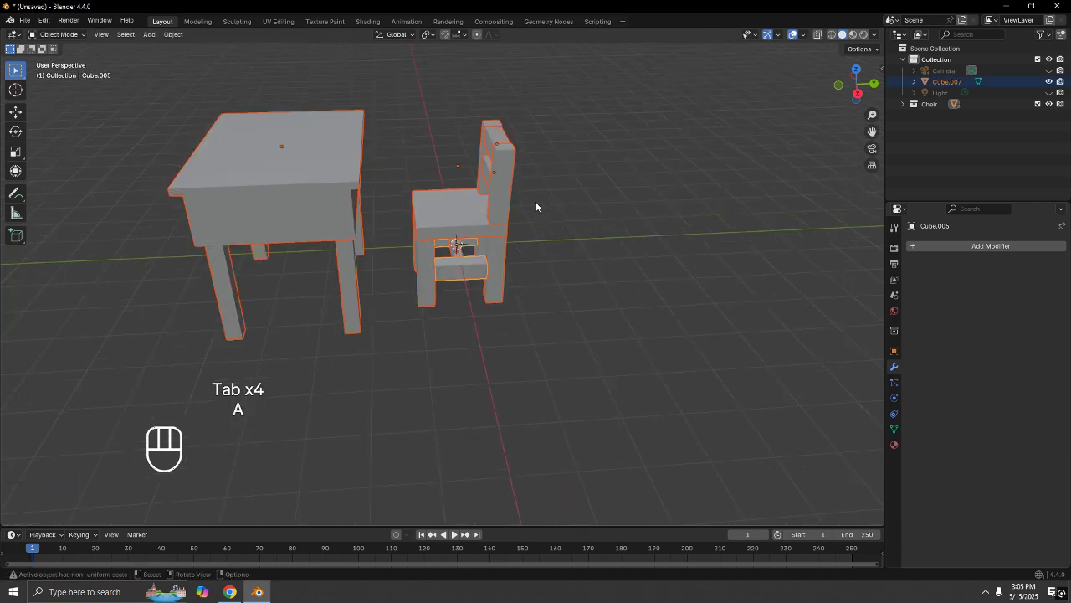
key("Tab")
key("Tab")
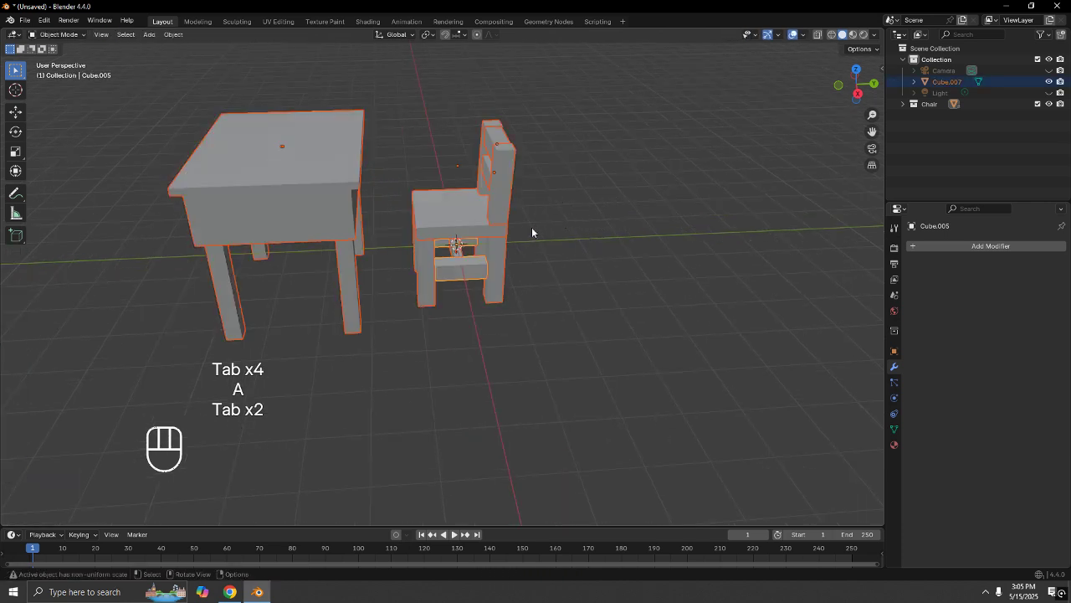
key("Tab")
left_click_drag(397, 123, 601, 365)
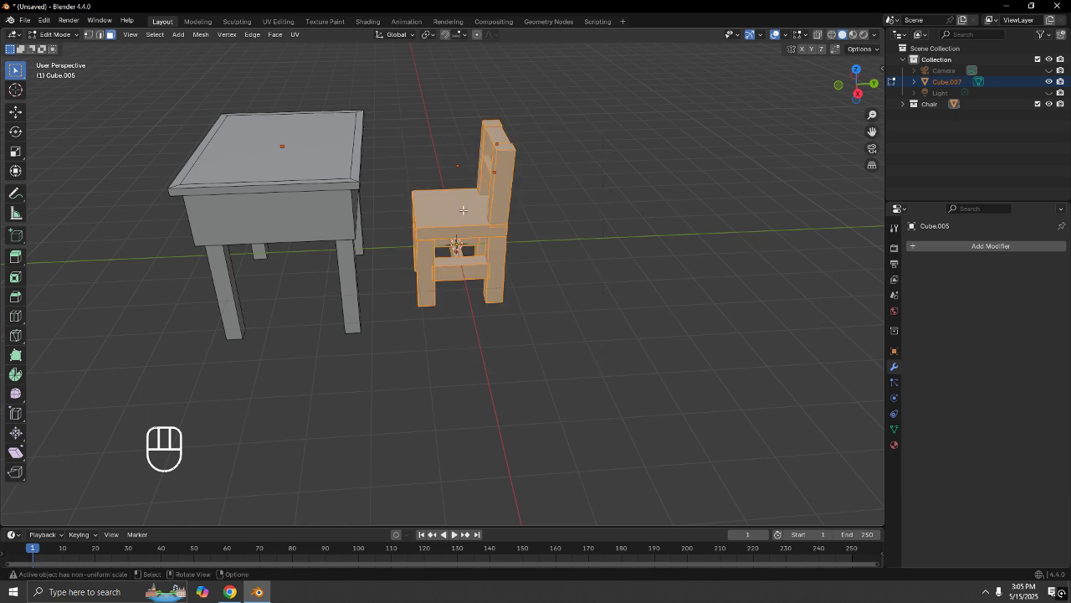
key("Tab")
left_click(574, 193)
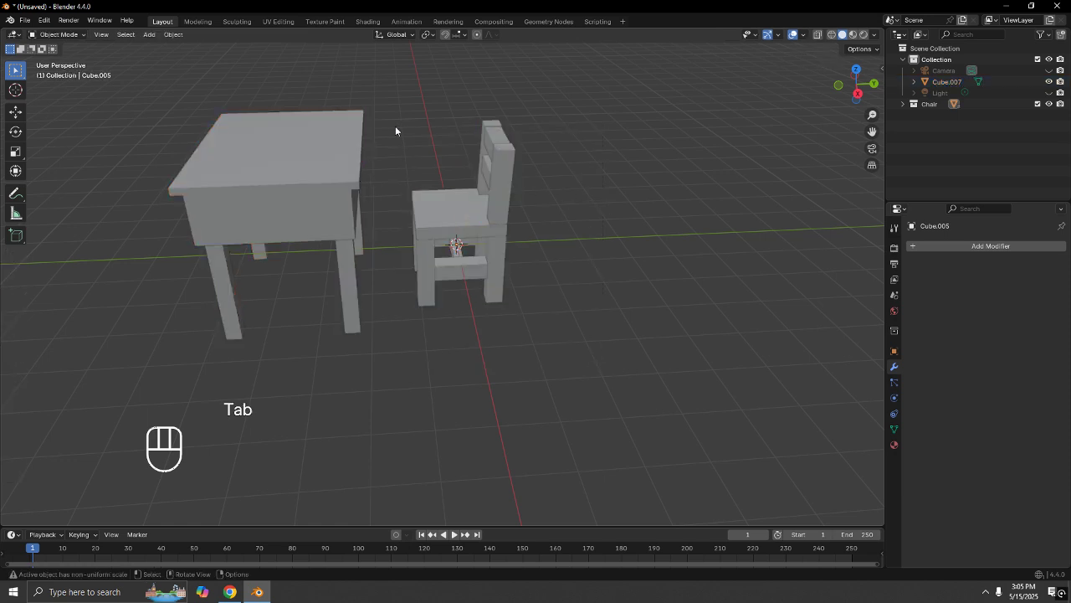
Select all the chair's parts with the seat as the active object and join them into one object.
left_click_drag(404, 106, 620, 367)
left_click(459, 208, "shift")
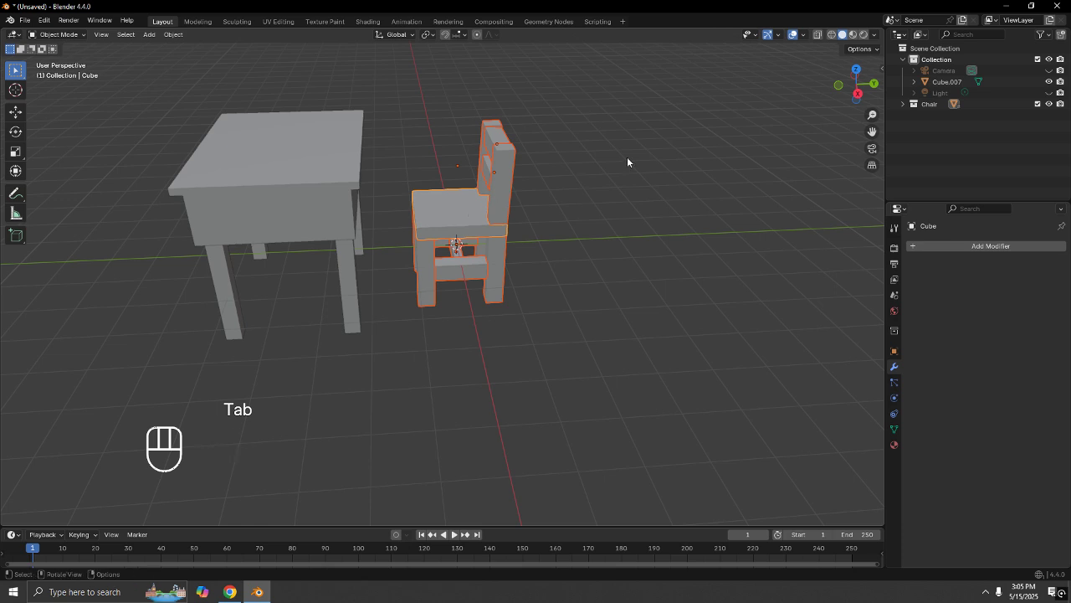
key("ctrl")
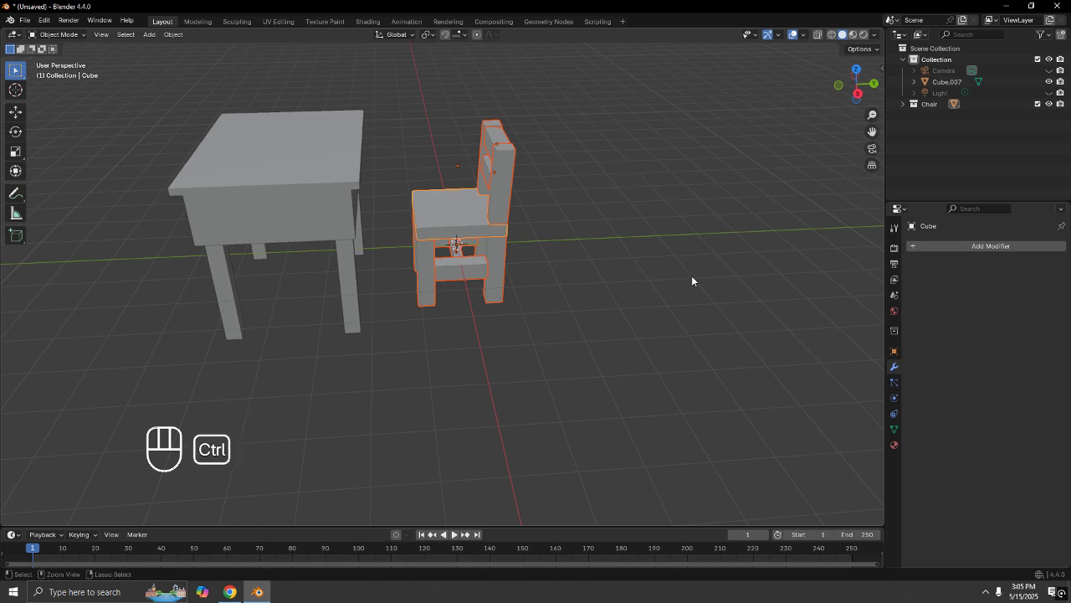
key("ctrl+j")
left_click(630, 188)
Select the table body together with its legs and join them into one object.
middle_click_drag(630, 188, 342, 251)
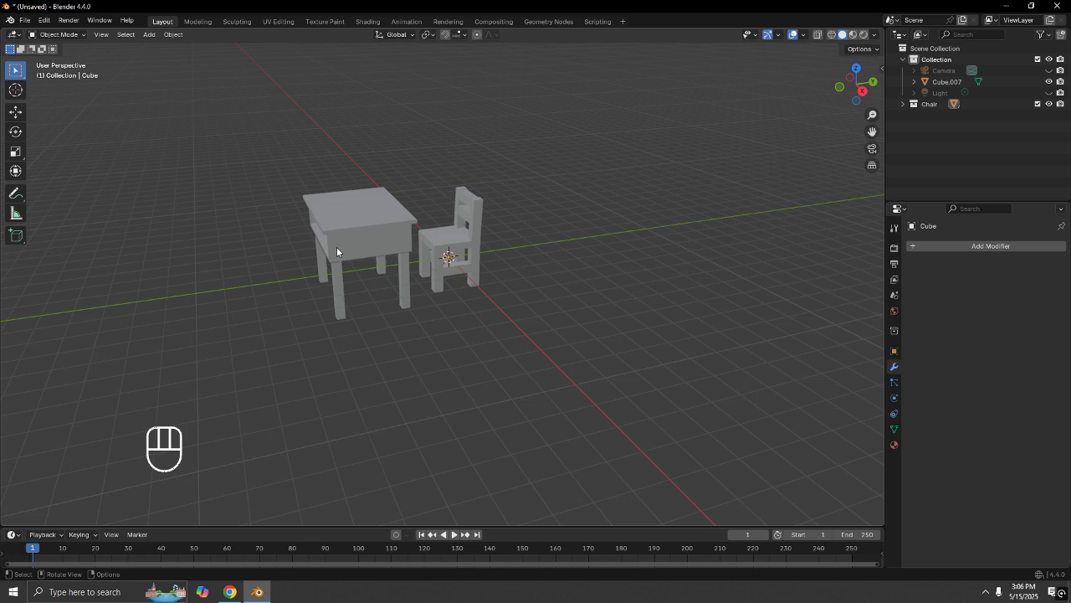
left_click(372, 230)
left_click_drag(255, 128, 410, 308)
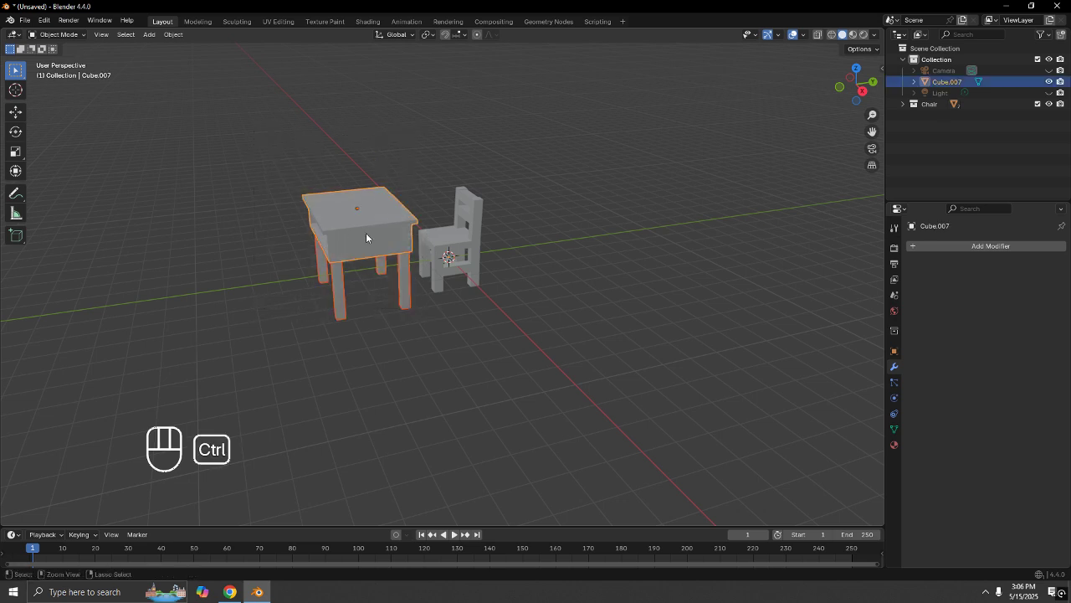
key("ctrl+j")
middle_click_drag(569, 281, 512, 162)
scroll(512, 262, "up", 5)
left_click(512, 162)
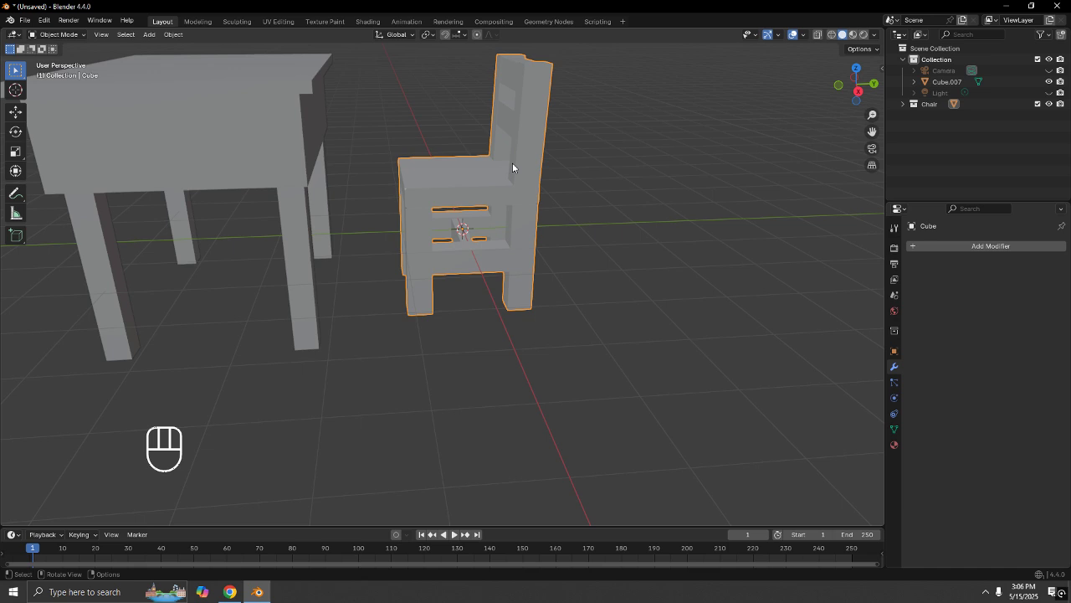
right_click(513, 163)
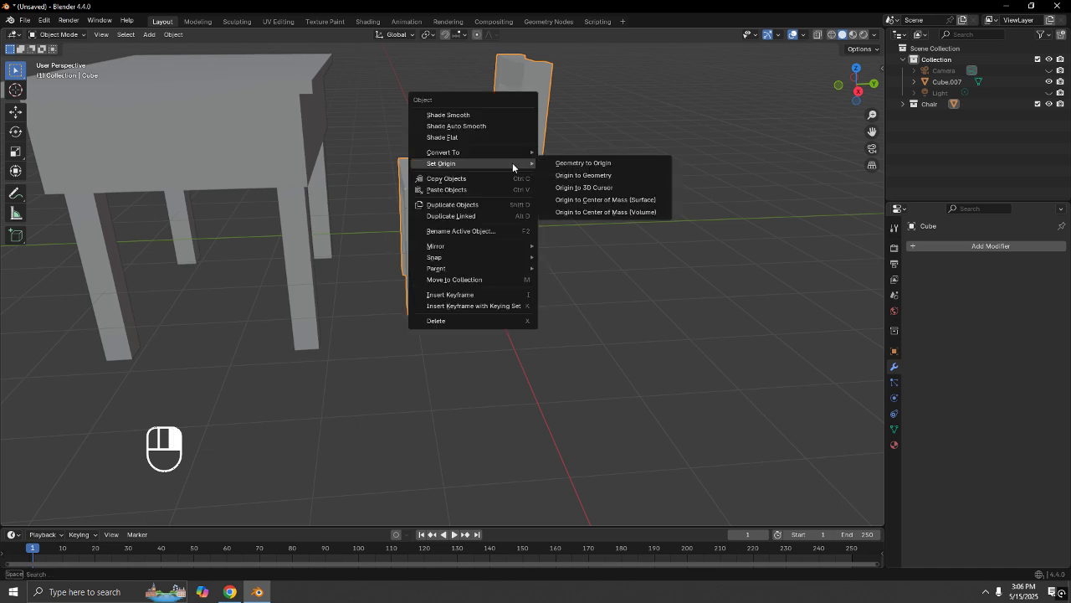
mouse_move(470, 153)
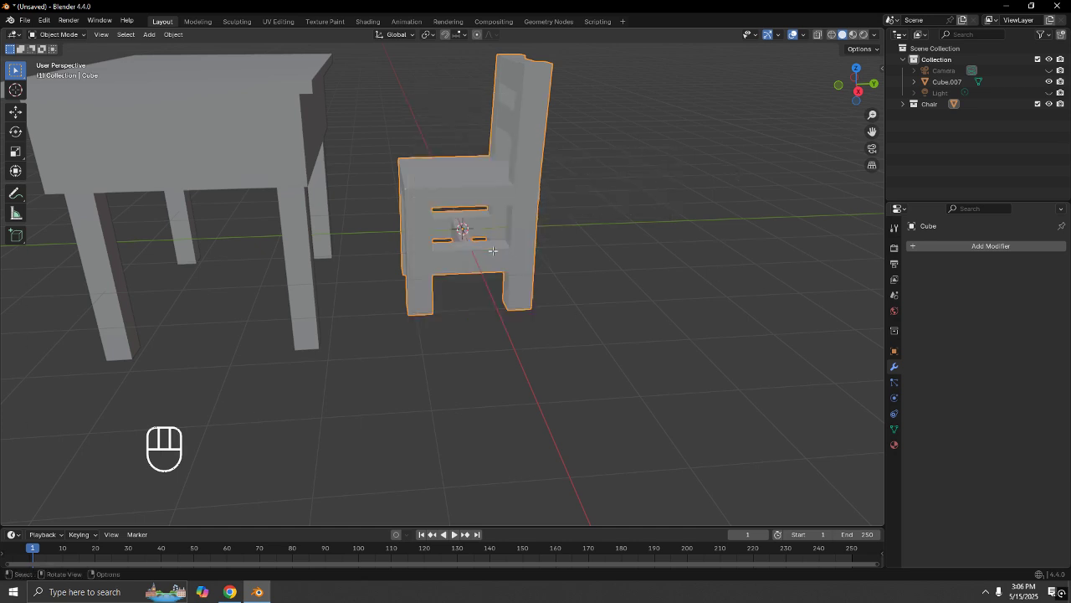
Try separating the joined chair mesh by loose parts in Edit Mode, and undo the separation.
key("Tab")
right_click(453, 271)
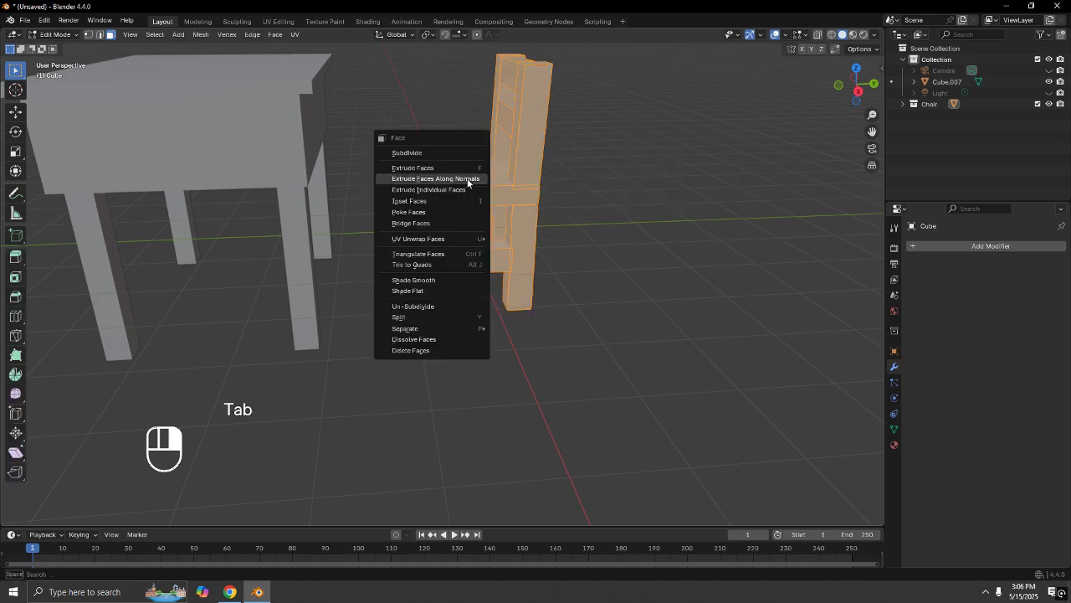
mouse_move(462, 238)
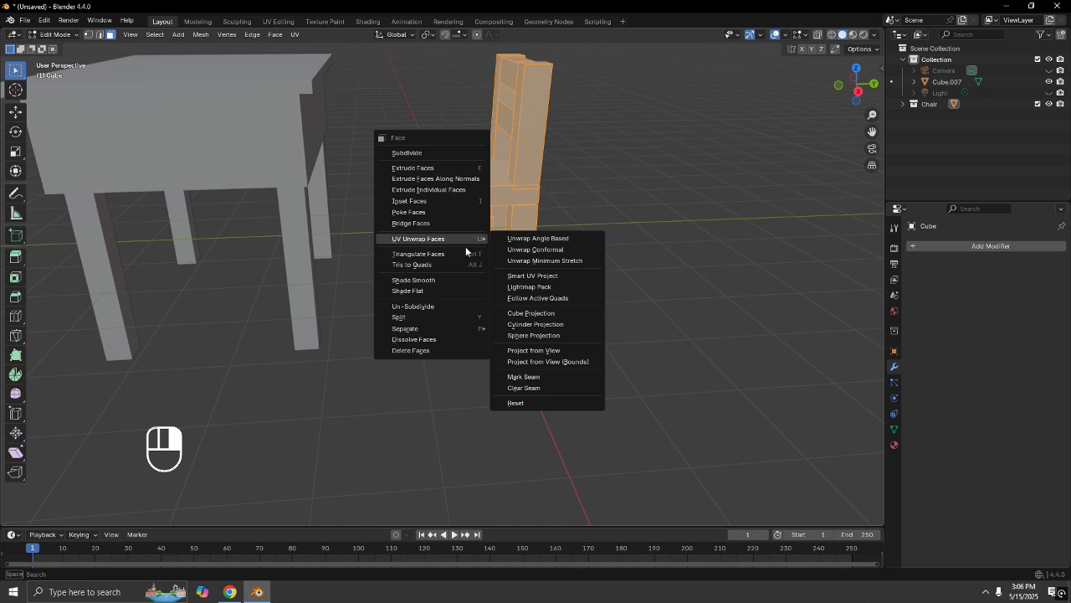
left_click(581, 239)
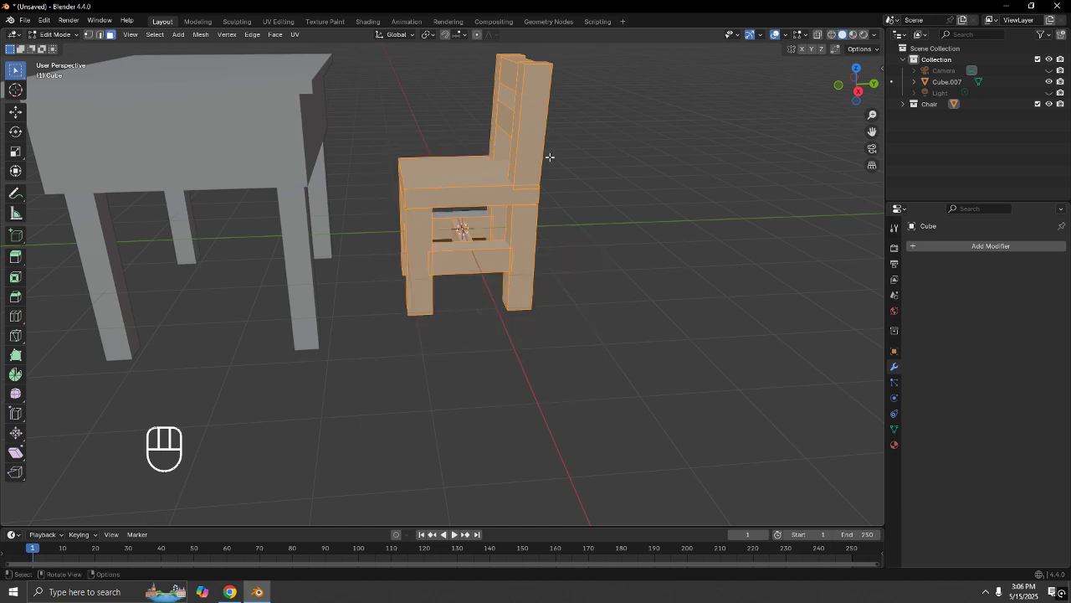
key("p")
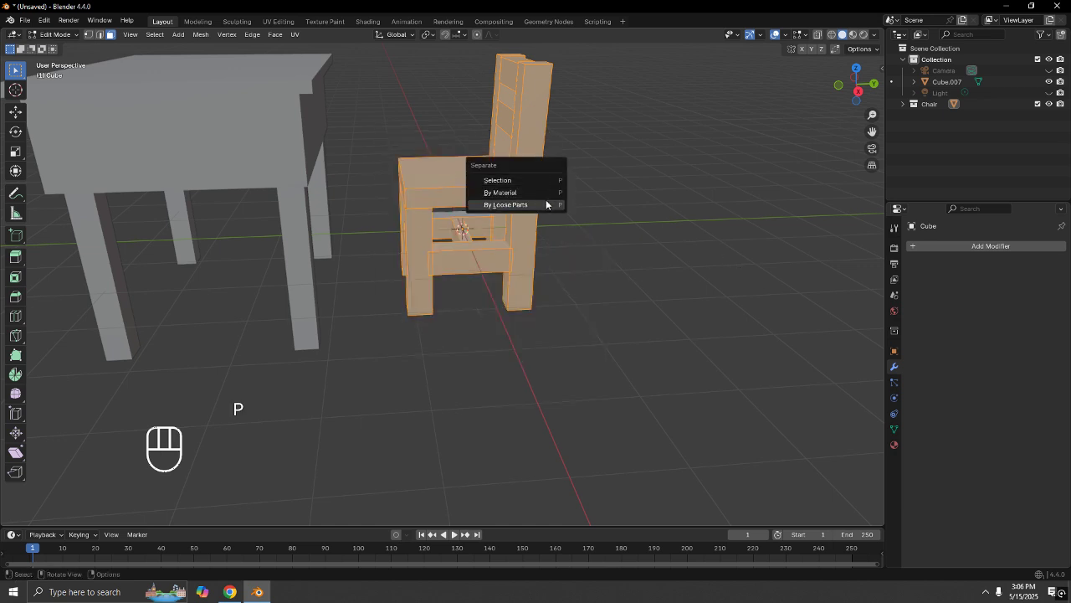
left_click(547, 204)
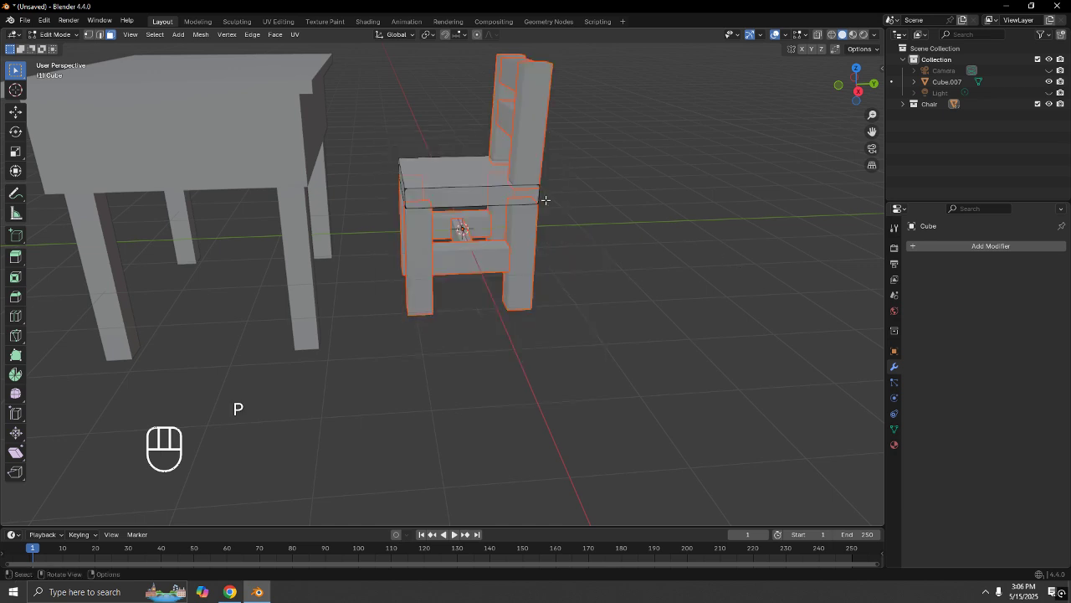
left_click(903, 104)
scroll(963, 126, "down", 3)
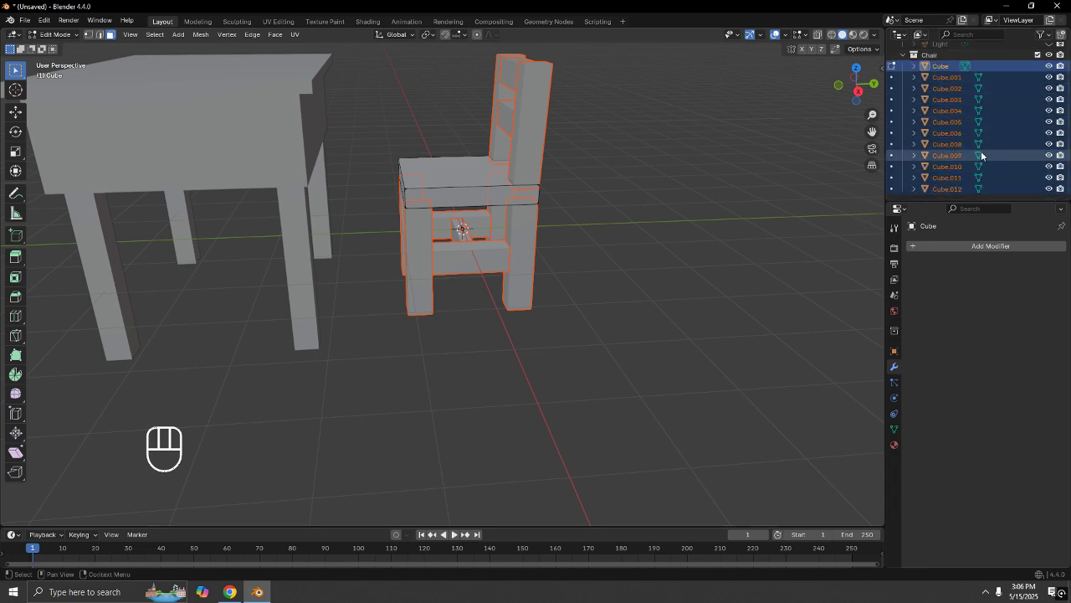
key("ctrl+a")
key("ctrl+z")
left_click(676, 202)
key("Tab")
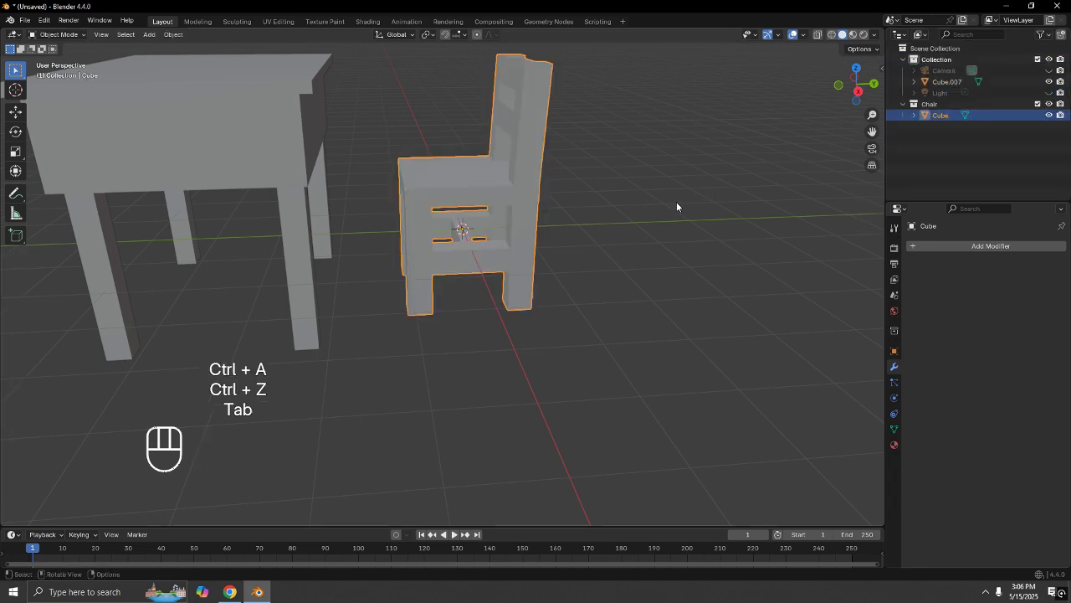
Rotate the table 180 degrees around the global Z axis from the top view.
middle_click_drag(676, 201, 544, 201)
scroll(509, 207, "down", 4)
left_click(389, 258)
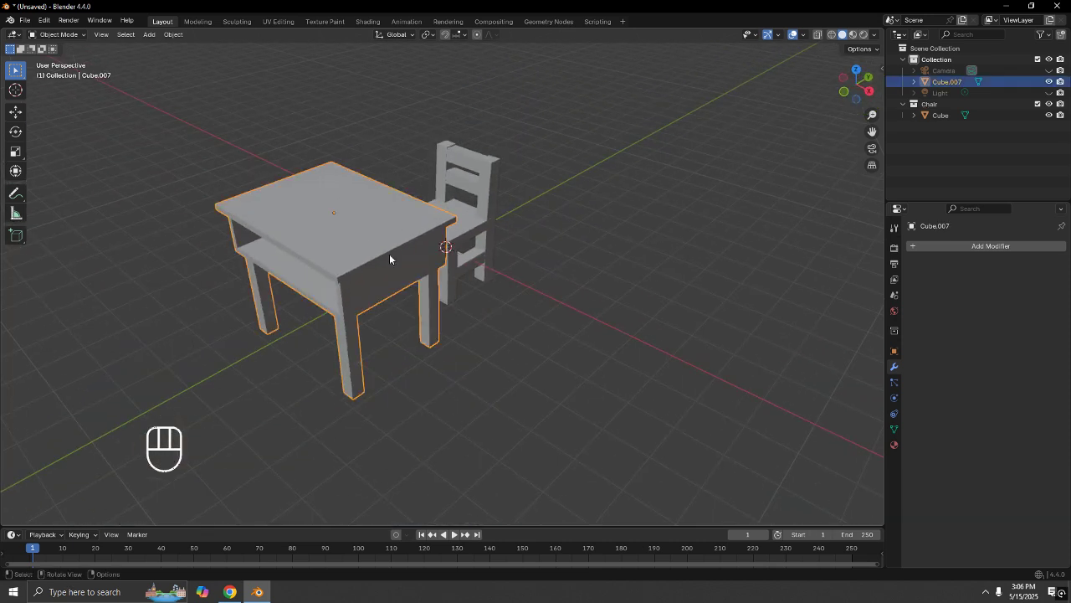
key("KP_7")
key("r")
key("z")
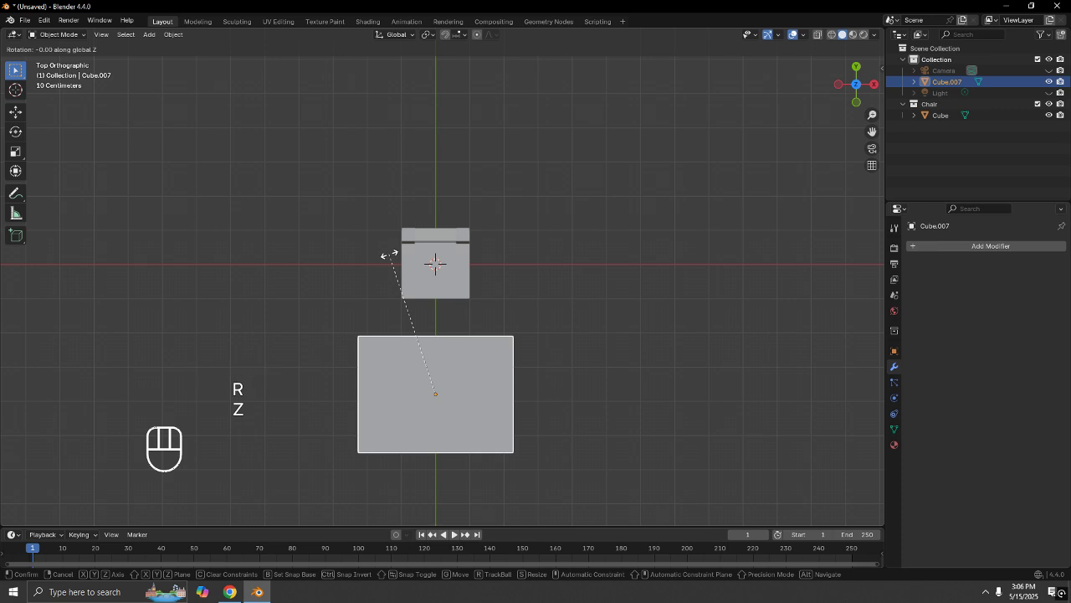
key("KP_1")
key("KP_8")
key("KP_0")
left_click(691, 282)
middle_click_drag(692, 282, 447, 201)
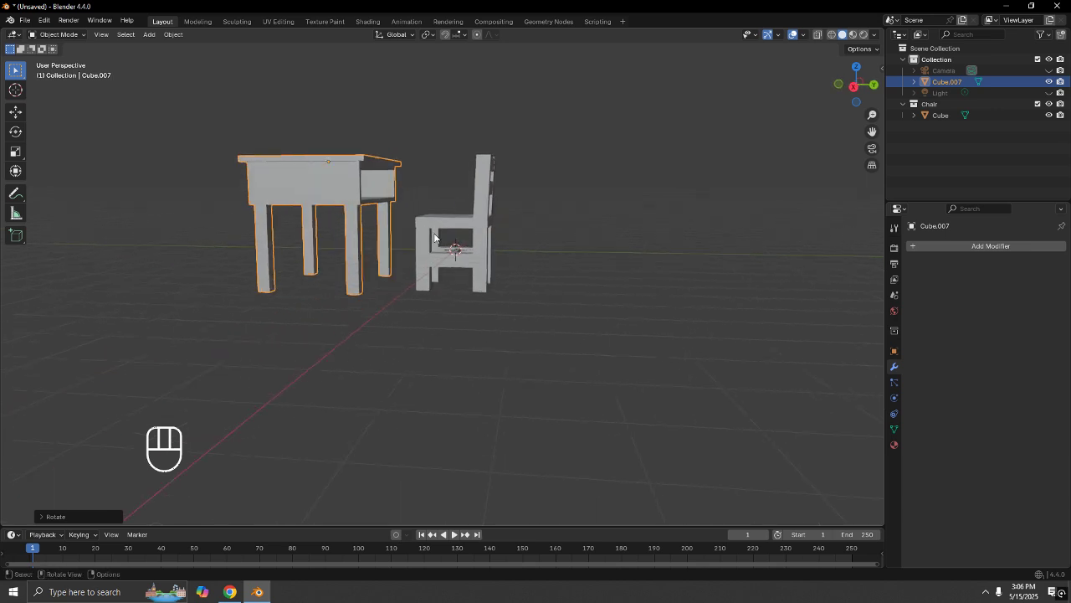
Move the table along the Y axis toward the chair in the right view, leaving a small gap before the seat.
left_click(439, 226)
left_click(340, 214)
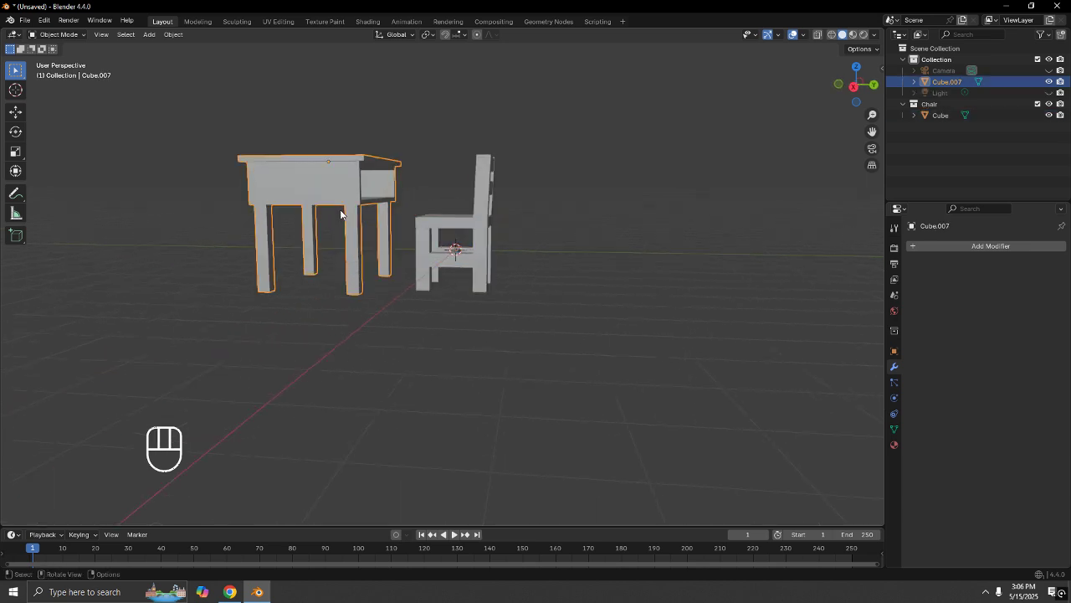
key("g")
key("x")
right_click(448, 214)
key("KP_1")
key("KP_3")
key("g")
key("y")
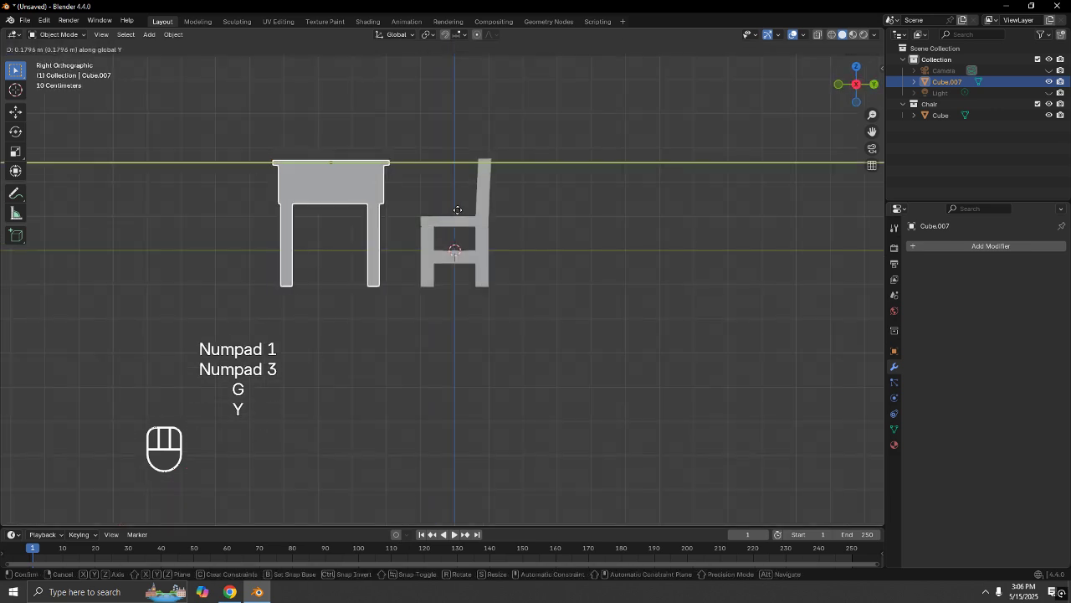
left_click(519, 202)
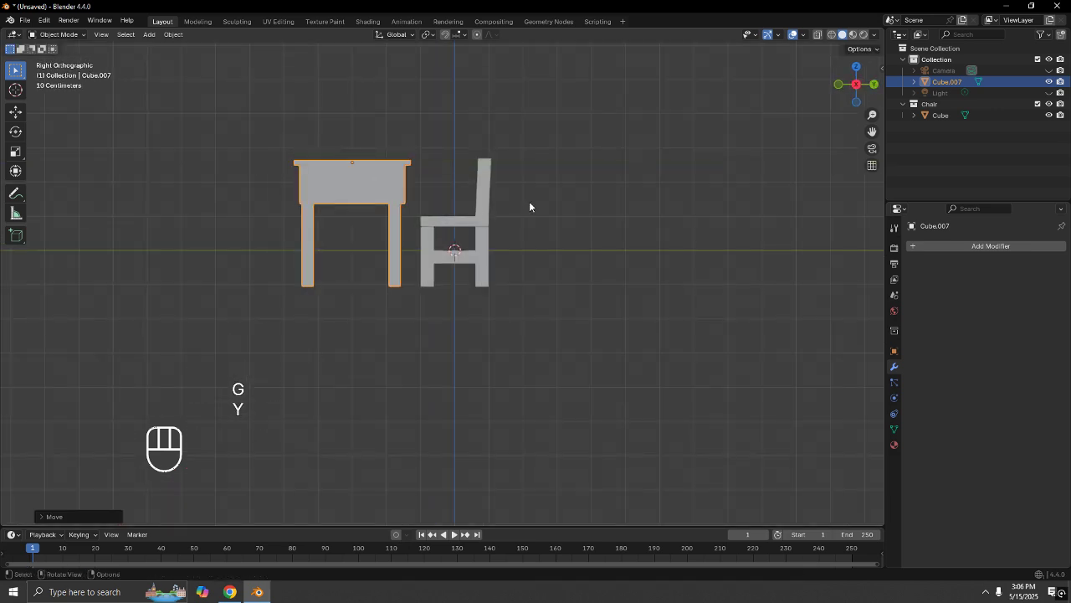
Switch to the Shading workspace and create a new material for the table.
middle_click_drag(529, 201, 243, 81)
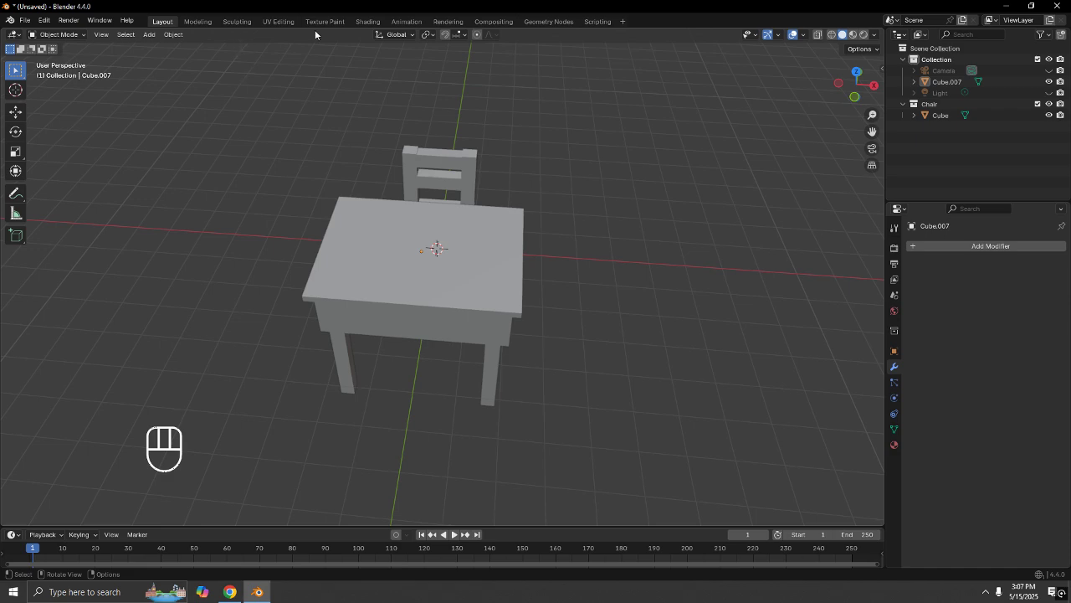
left_click(368, 21)
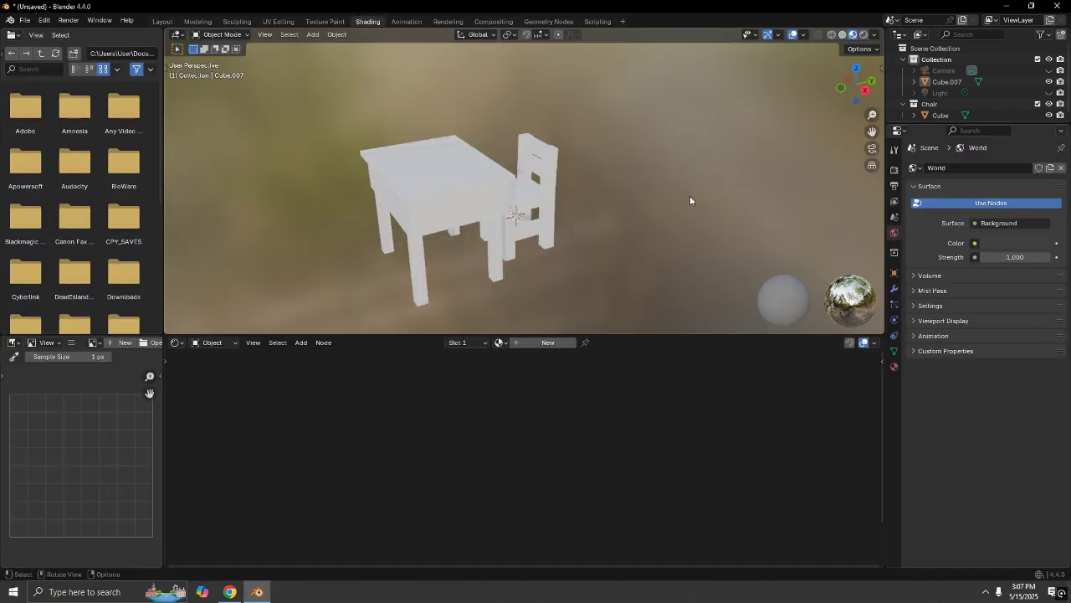
middle_click_drag(690, 199, 371, 179)
left_click(366, 173)
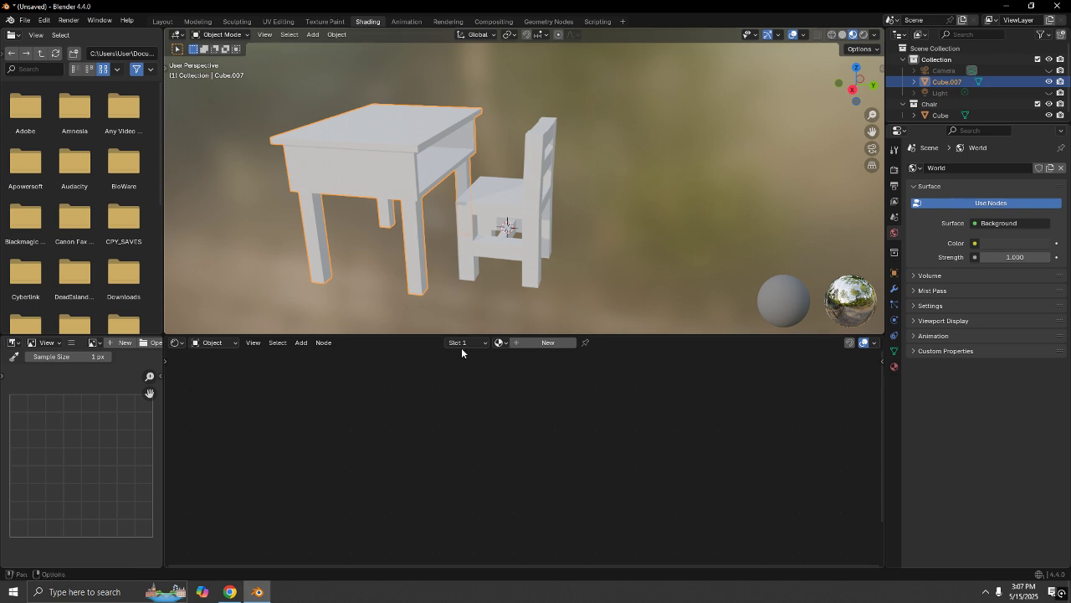
left_click(538, 344)
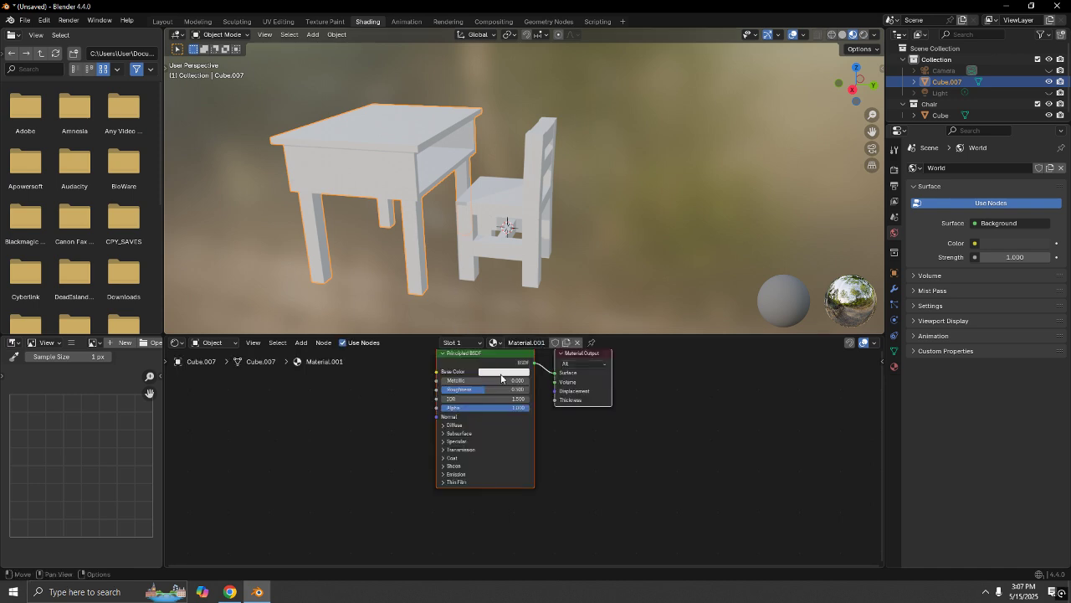
Set the table material's base color to dark red and its roughness to 1.000.
left_click(518, 371)
left_click(509, 374)
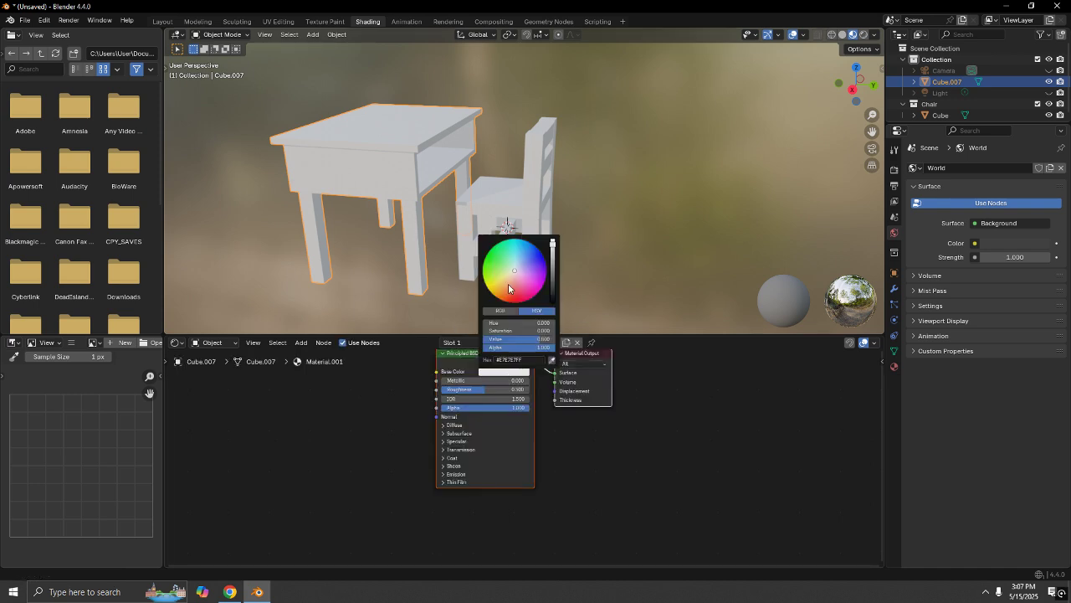
left_click(509, 289)
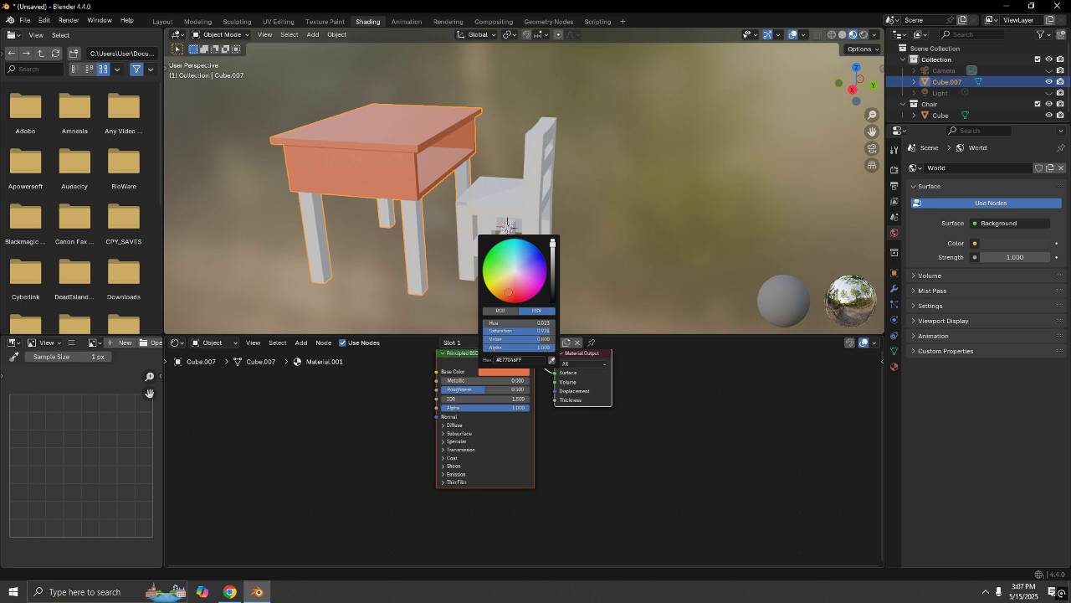
mouse_move(553, 251)
left_mouse_down()
mouse_move(552, 282)
mouse_move(514, 302)
left_mouse_up()
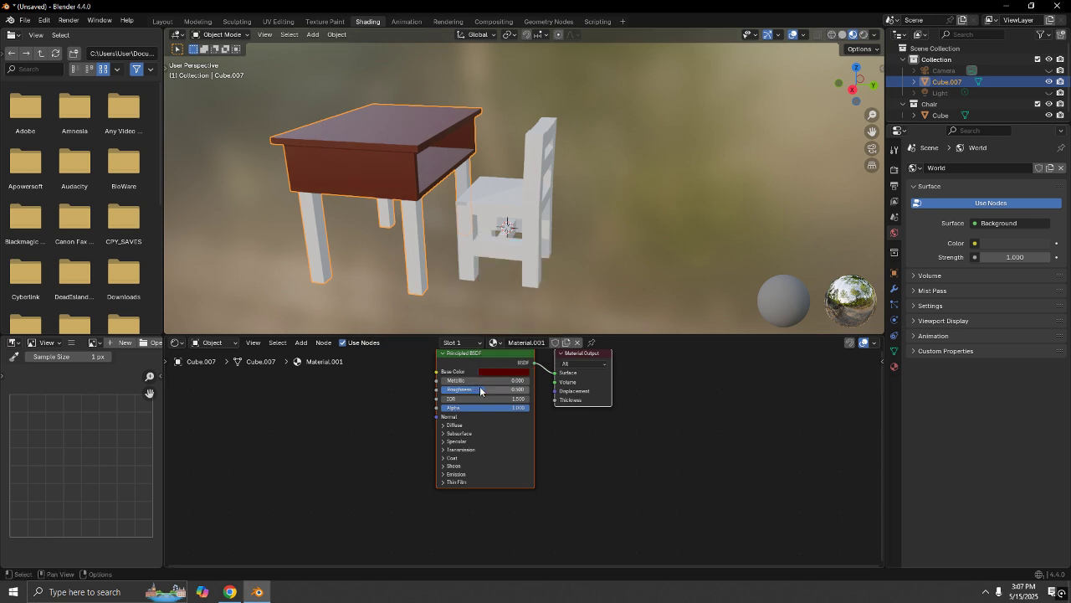
left_click_drag(480, 391, 527, 391)
left_click(356, 262)
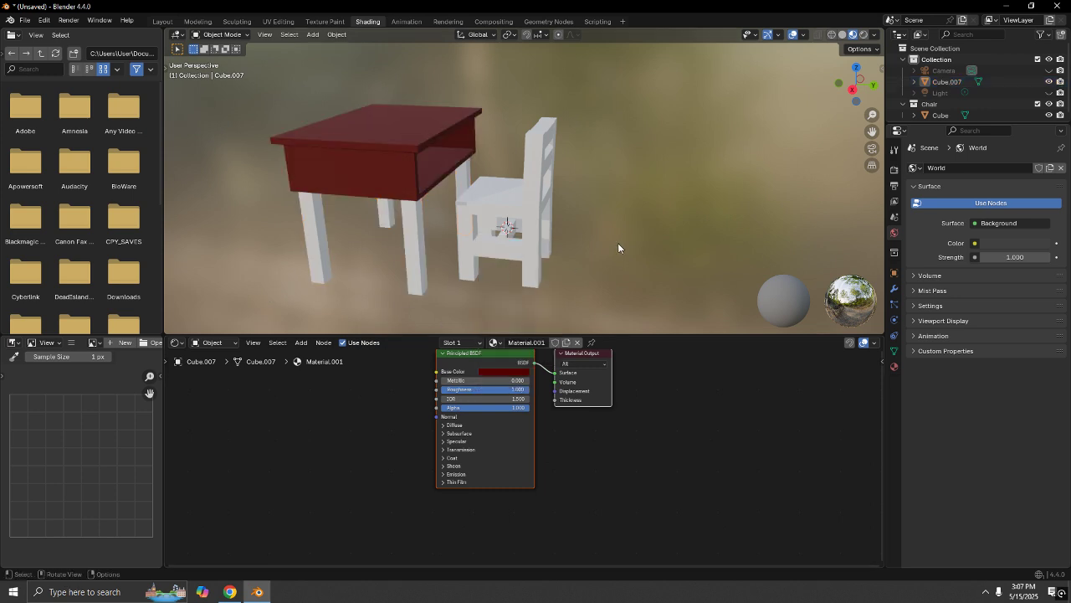
Change the table material's base color to a dark brown with full saturation and a value of about 0.059.
mouse_move(618, 243)
middle_mouse_down()
mouse_move(517, 226)
mouse_move(618, 257)
middle_mouse_up()
scroll(618, 258, "up", 3)
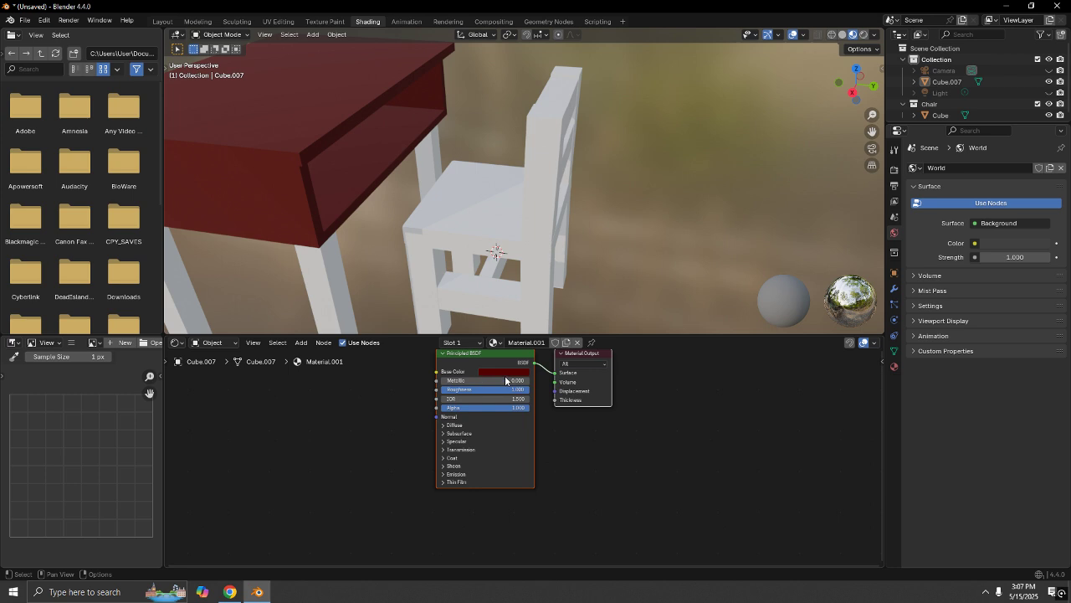
left_click(505, 374)
mouse_move(553, 283)
left_mouse_down()
mouse_move(553, 267)
mouse_move(499, 299)
left_mouse_up()
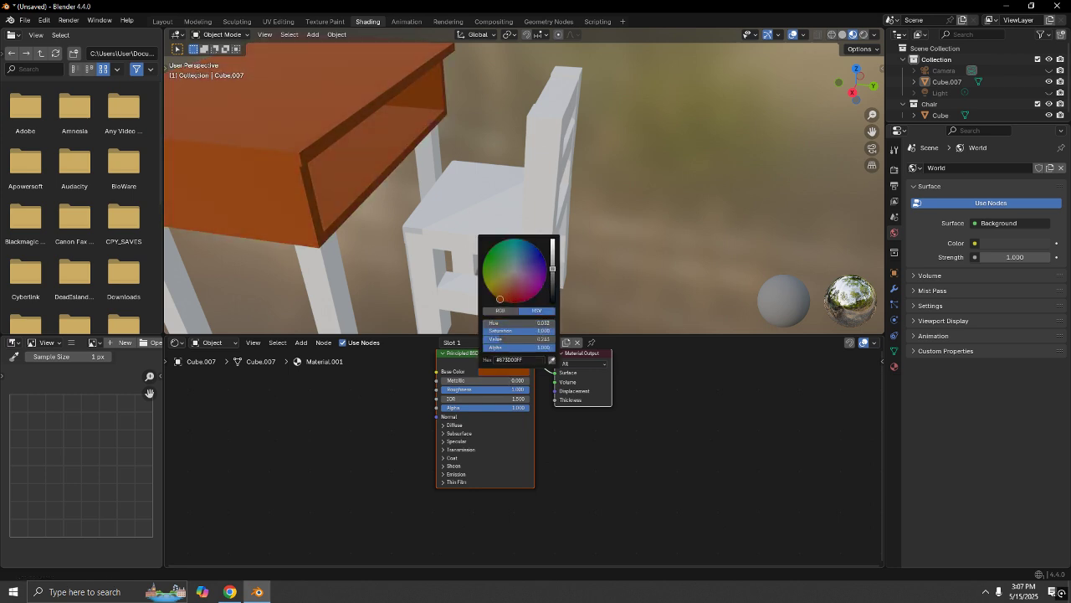
left_click_drag(552, 268, 553, 286)
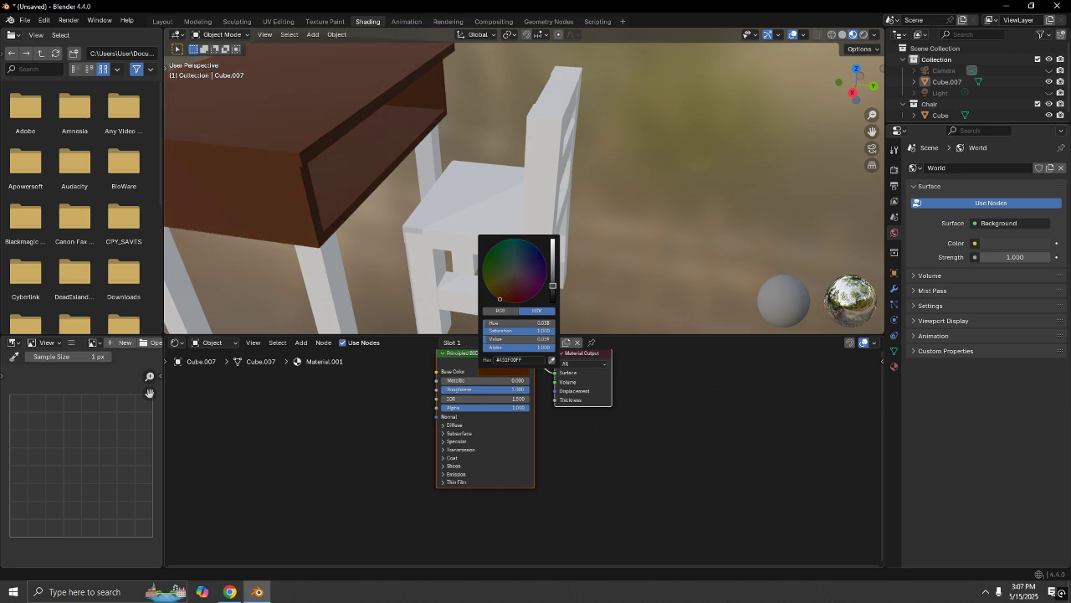
scroll(661, 245, "down", 4)
Check the table's material slots and the list of available materials.
middle_click_drag(425, 240, 466, 198)
left_click(466, 199)
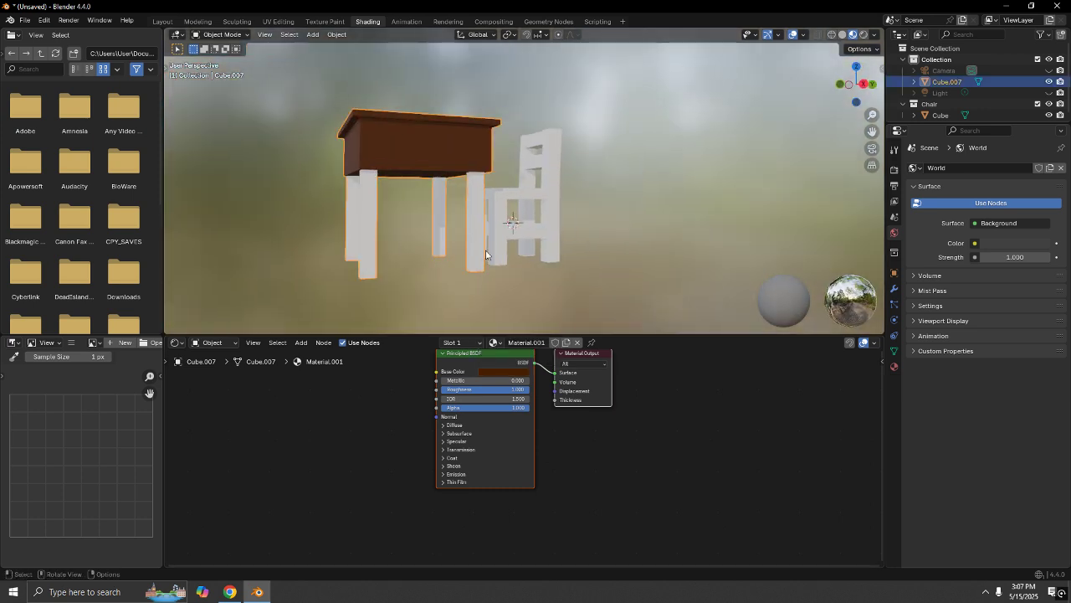
left_click(474, 343)
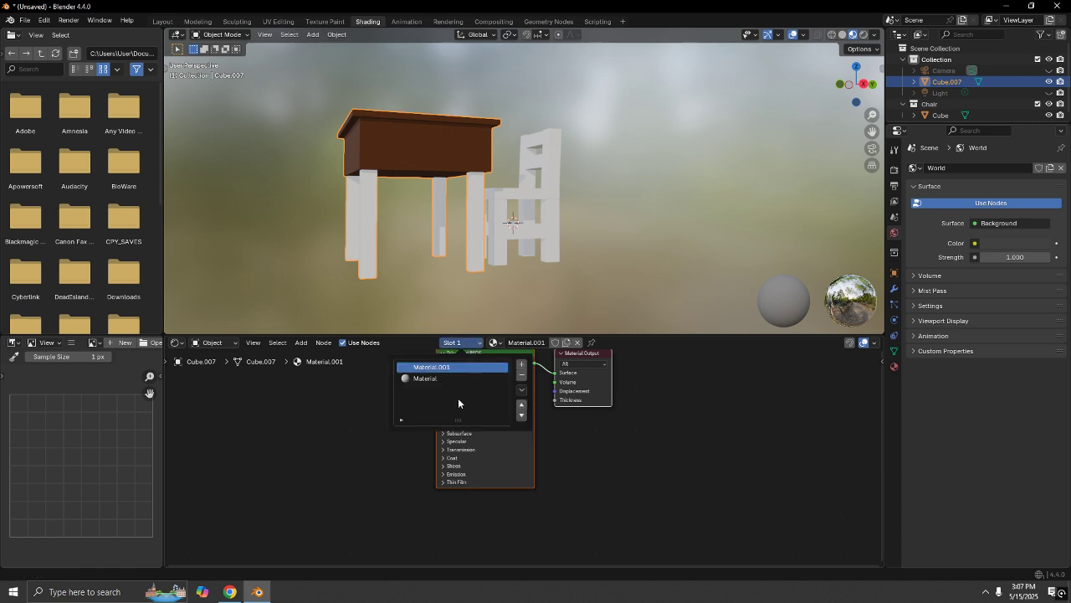
left_click(452, 344)
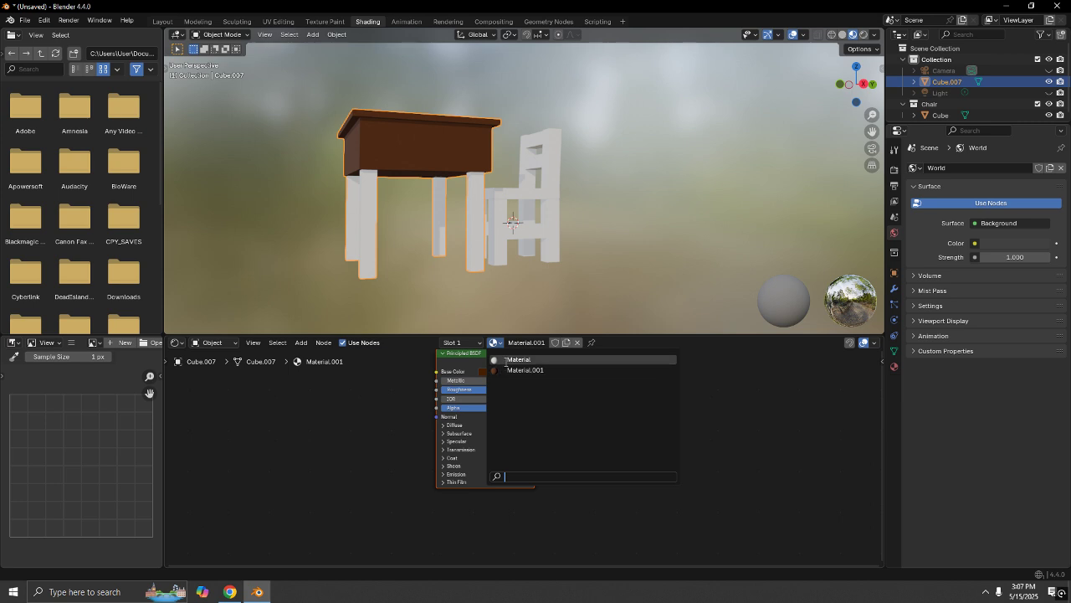
left_click(507, 370)
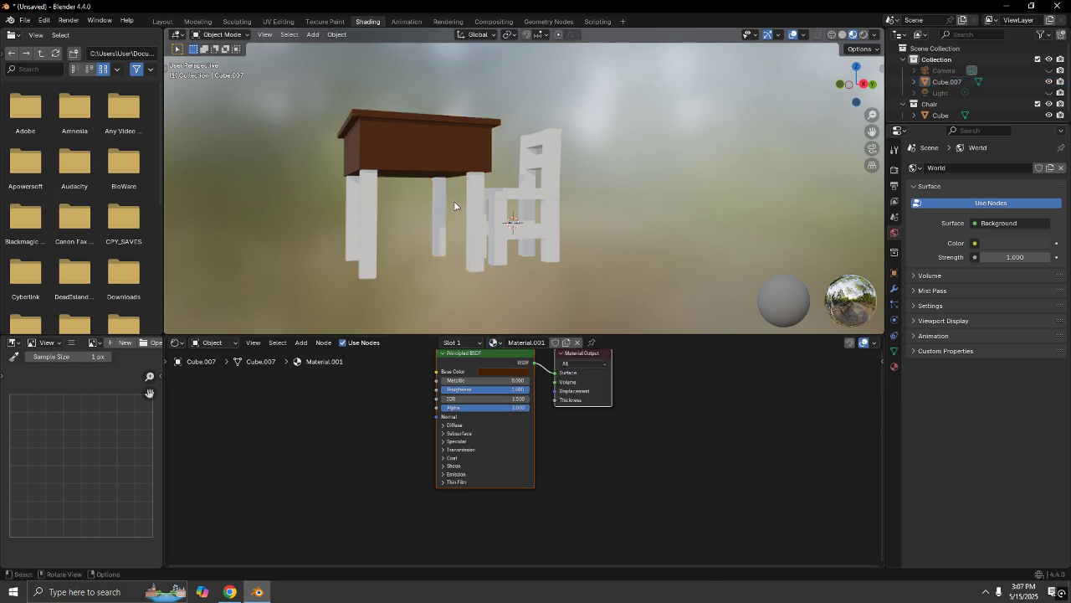
Try to isolate the table legs in Edit Mode with linked and box selection, and return to Object Mode.
key("Tab")
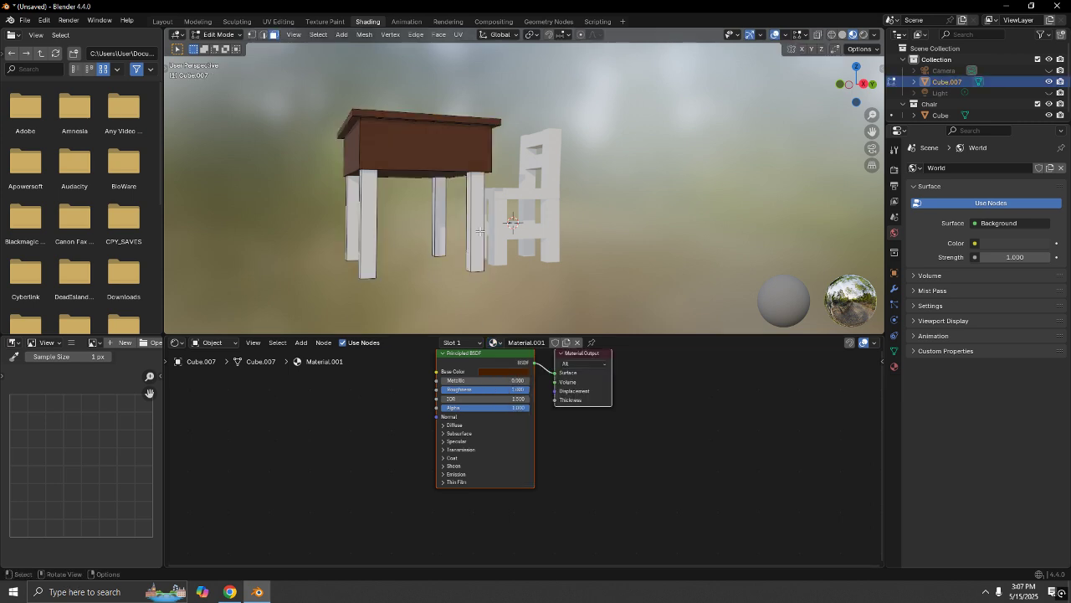
left_click(478, 232)
key("l")
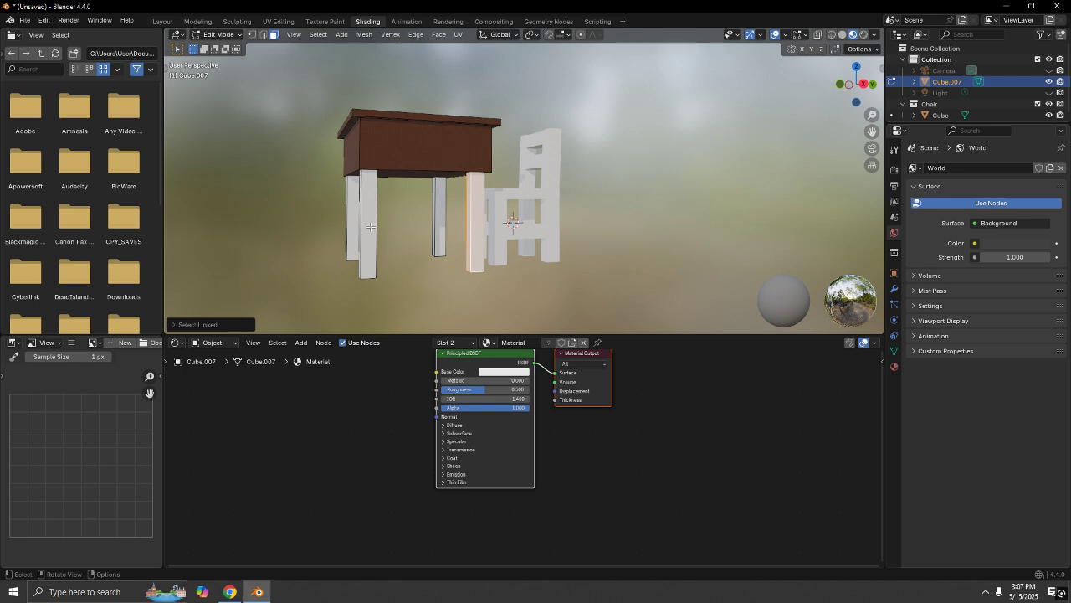
left_click_drag(295, 173, 465, 258)
key("alt+a")
key("a")
left_click_drag(291, 58, 436, 207)
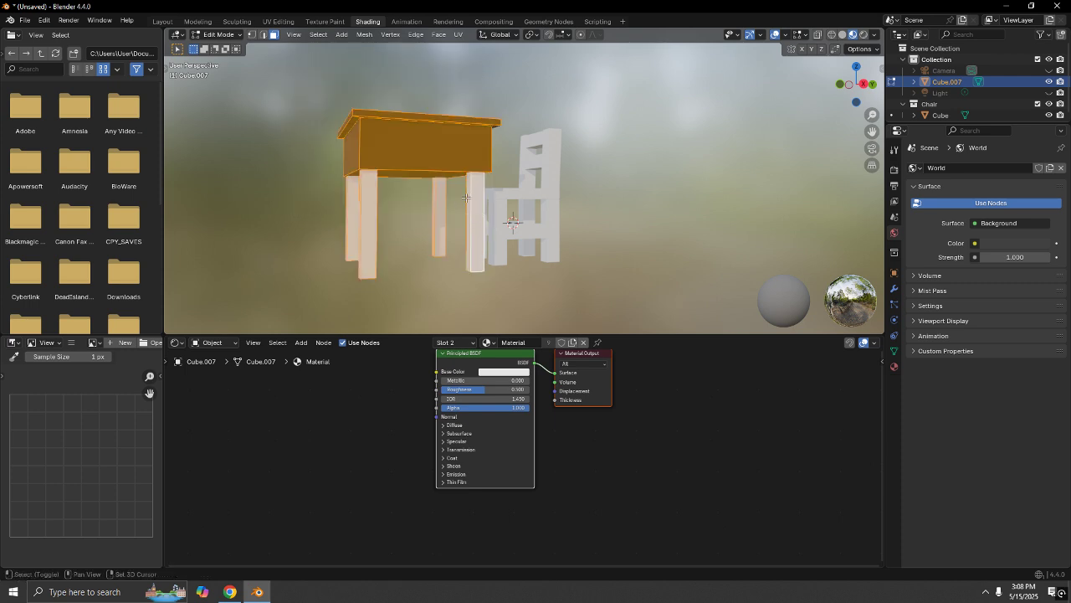
left_click(483, 204, "shift")
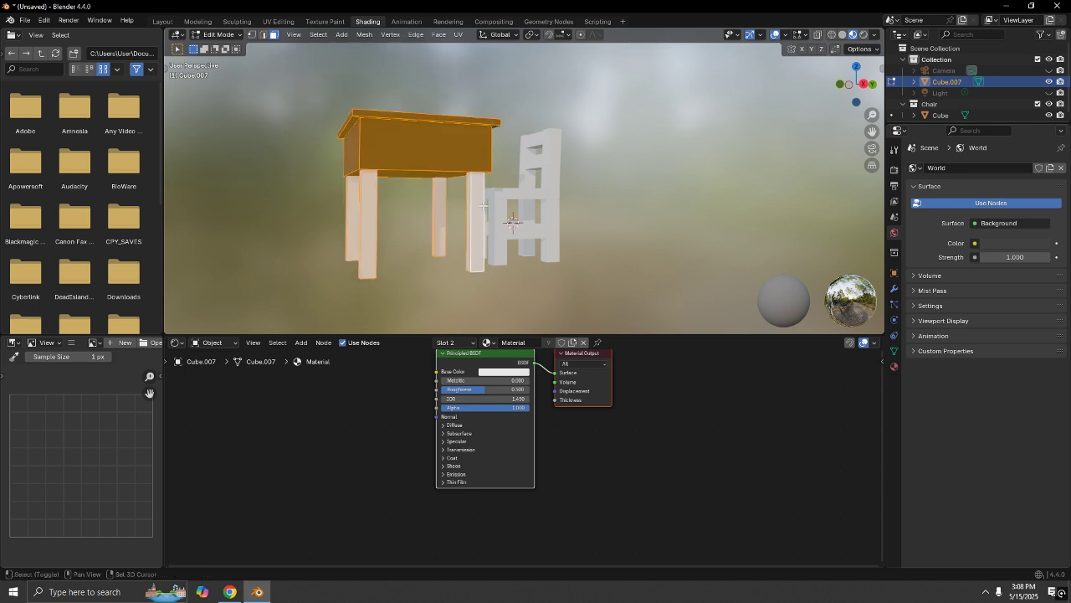
right_click(372, 188)
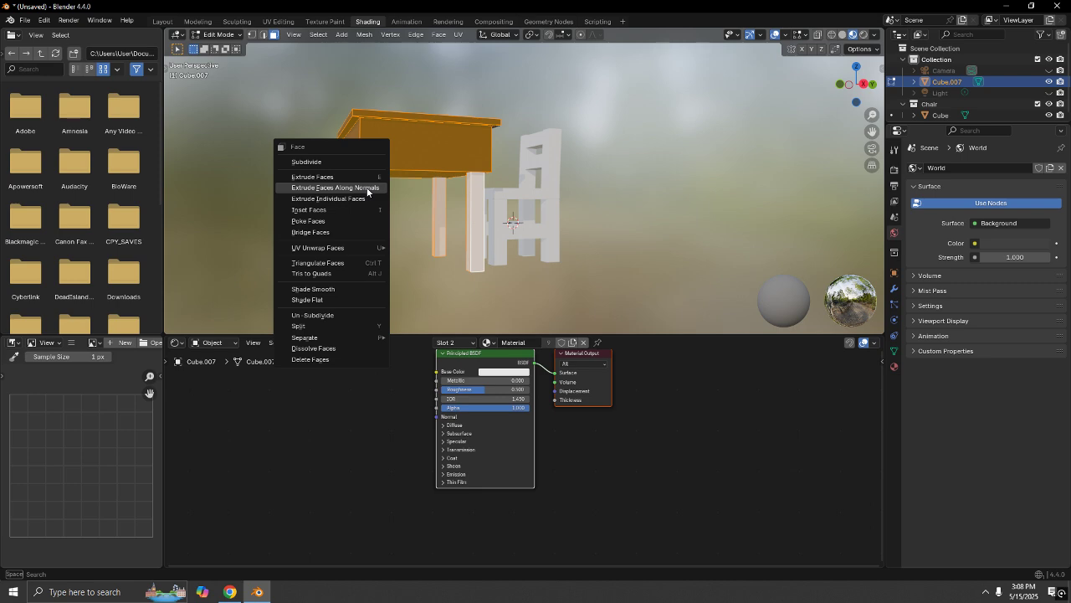
middle_click_drag(485, 323, 402, 252)
key("Tab")
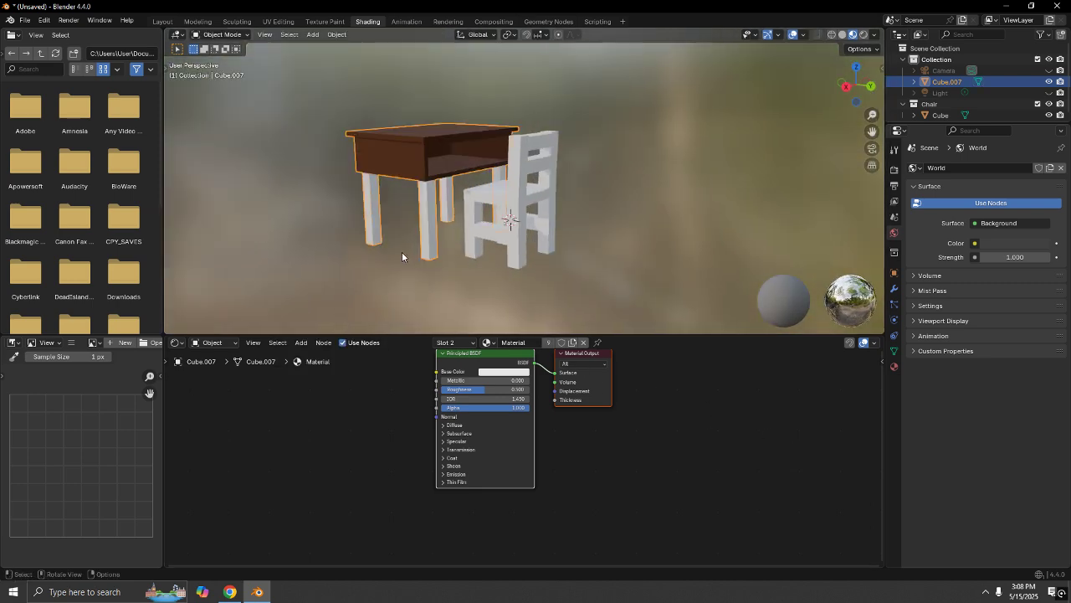
left_click(397, 265)
left_click(379, 212)
left_click(517, 185)
middle_click_drag(516, 185, 535, 200)
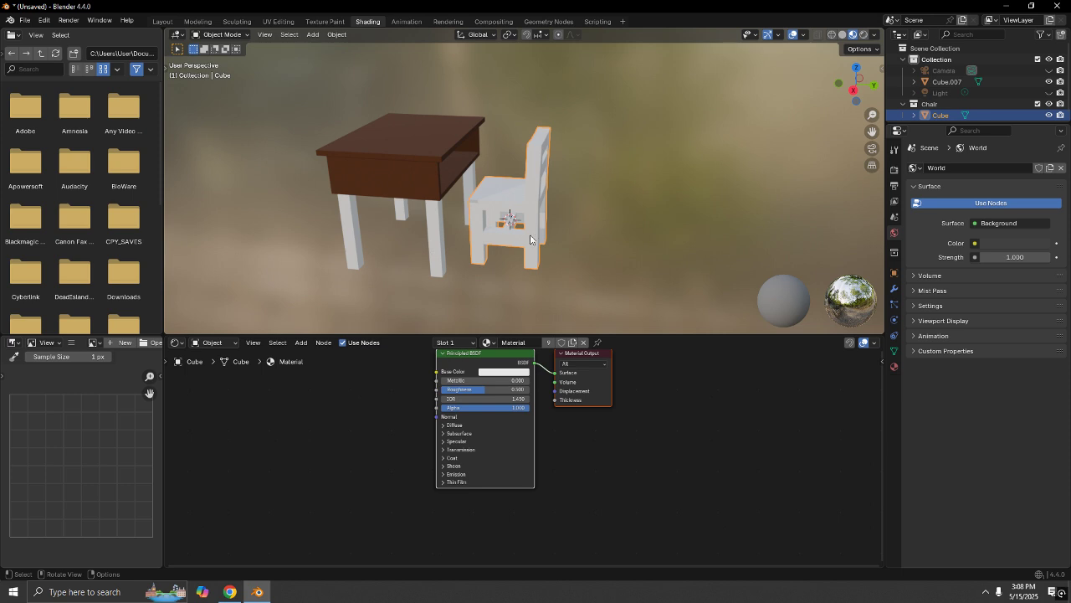
Select the complete linked geometry of all four table legs in Edit Mode.
left_click(438, 213)
key("Tab")
middle_click_drag(466, 269, 515, 232)
left_click(520, 231)
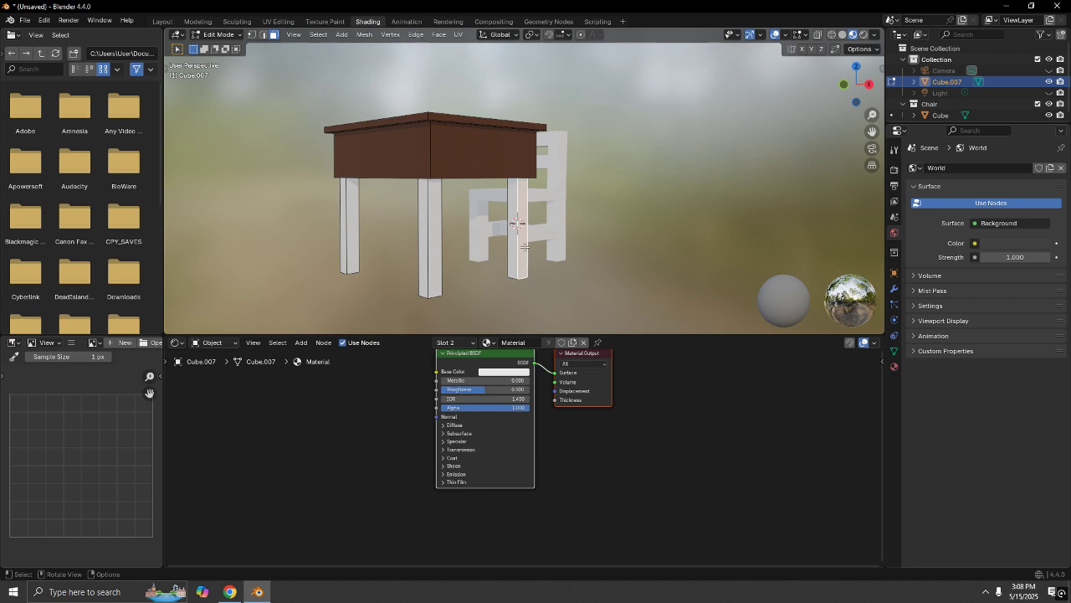
key("ctrl+l")
middle_click_drag(519, 239, 489, 281)
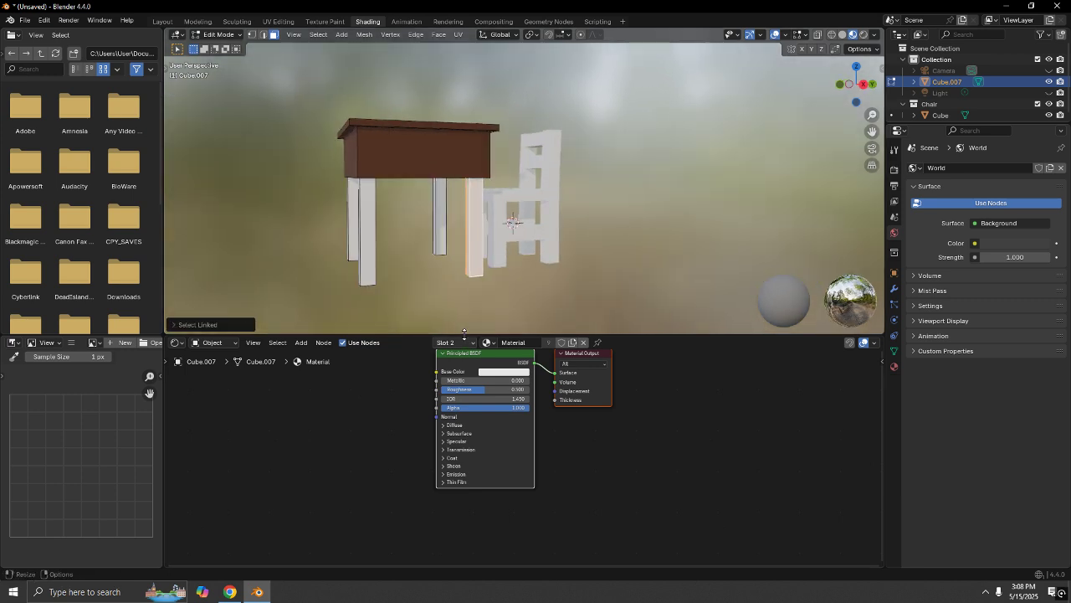
left_click(439, 225, "shift")
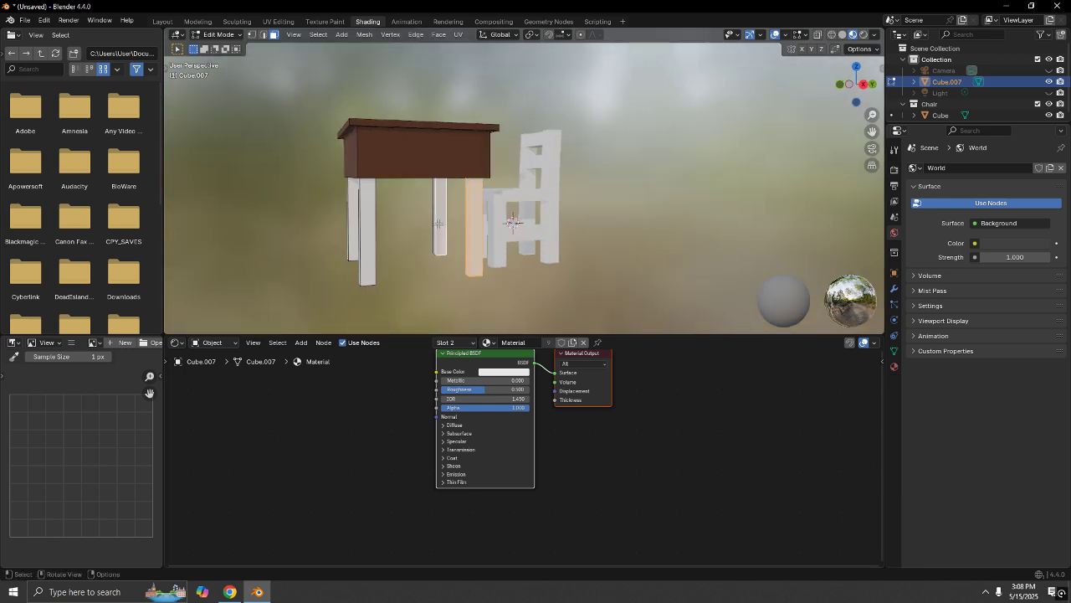
key("ctrl+l")
scroll(439, 225, "up", 4)
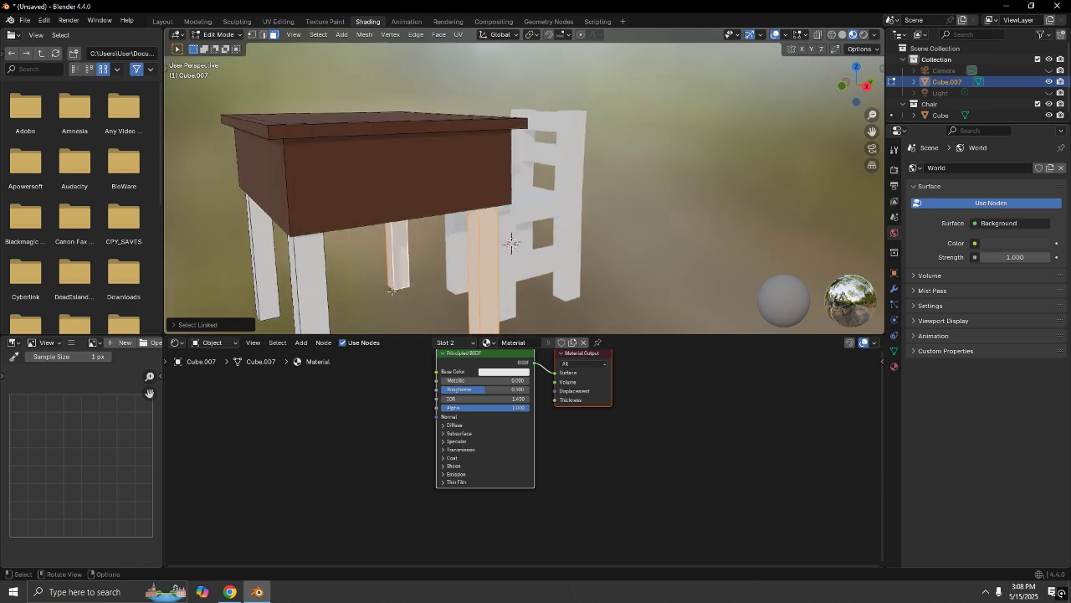
left_click(315, 301, "shift")
key("ctrl+l")
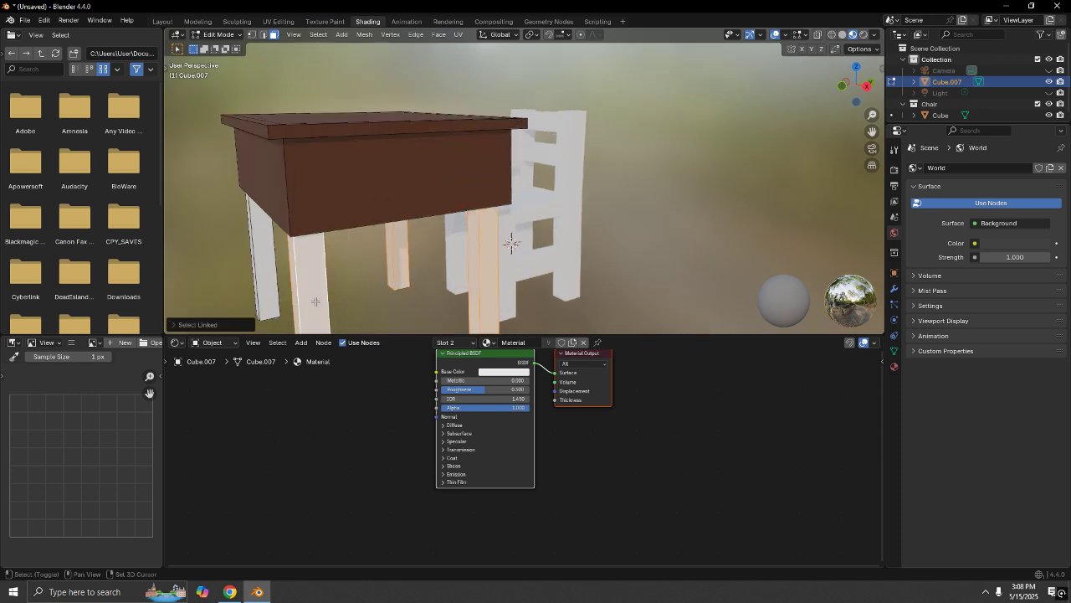
left_click(263, 238, "shift")
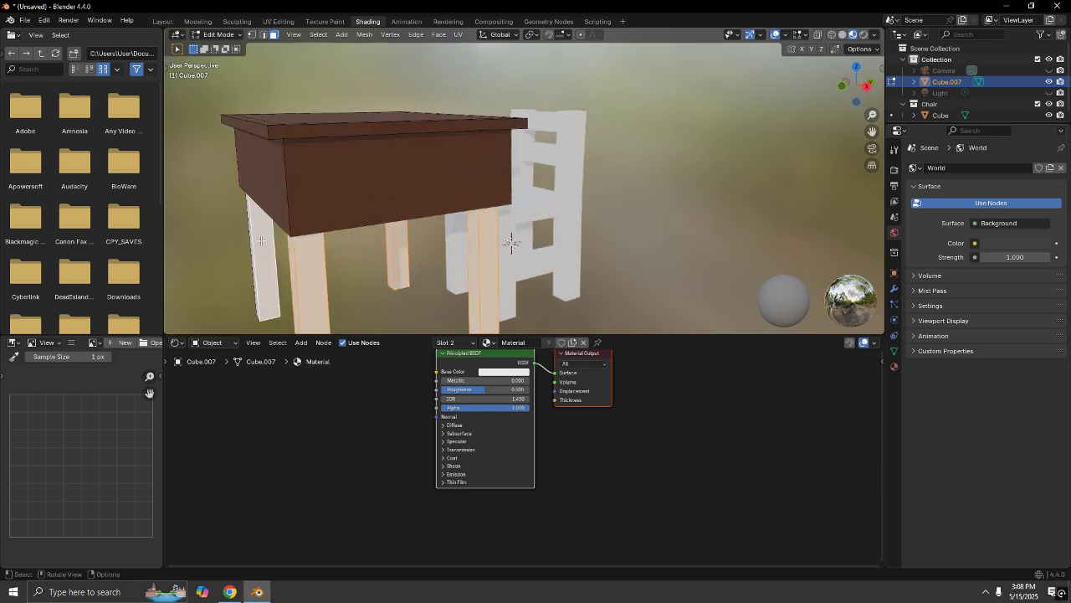
key("ctrl+l")
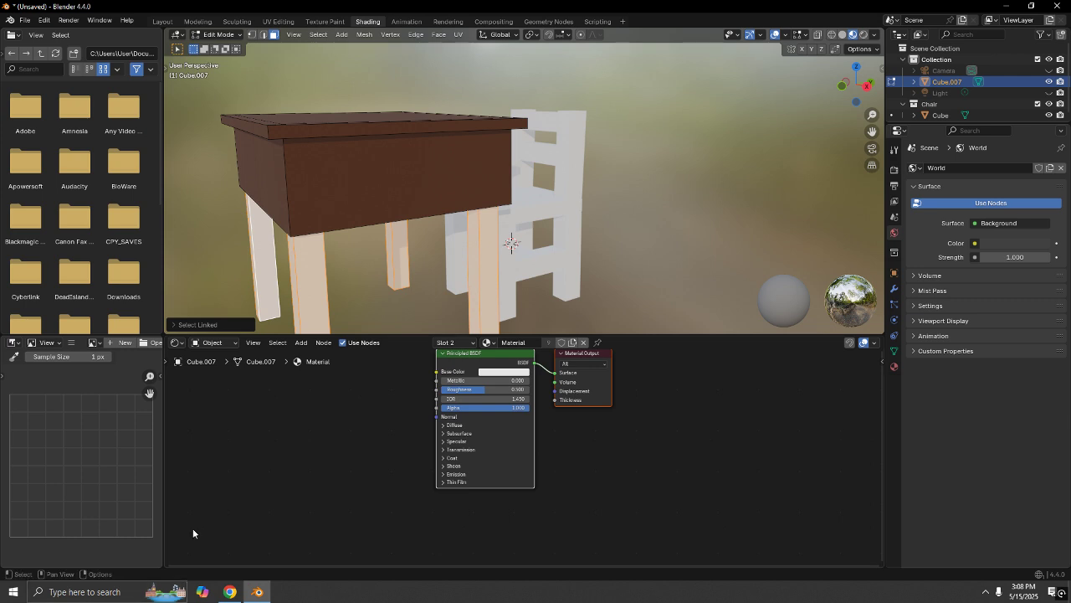
Assign the shared white Material to the selected table legs and set its base color to bright red.
left_click(451, 343)
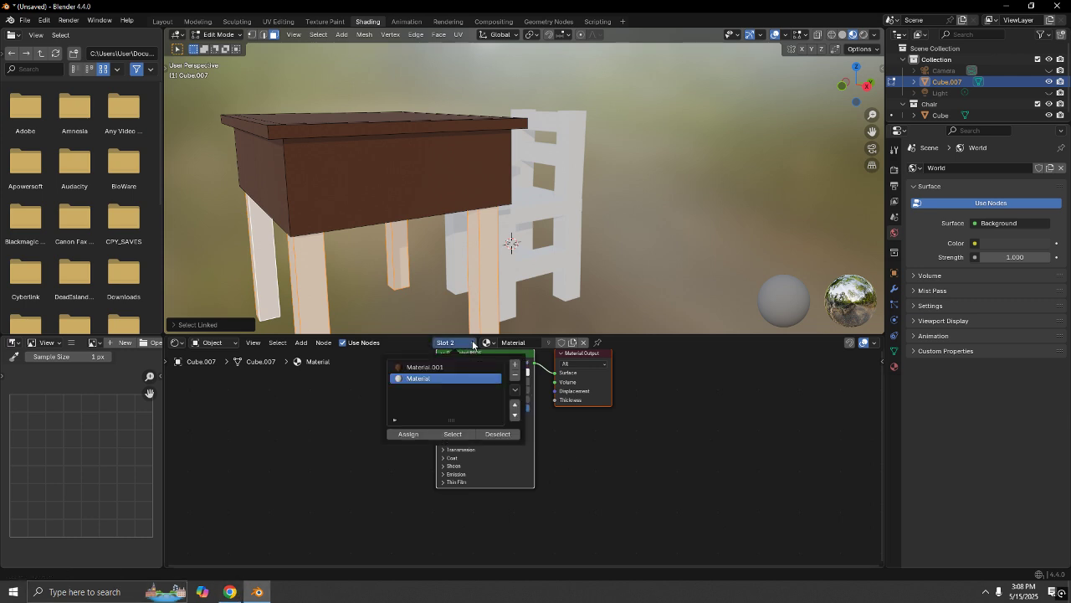
left_click(407, 434)
left_click(504, 372)
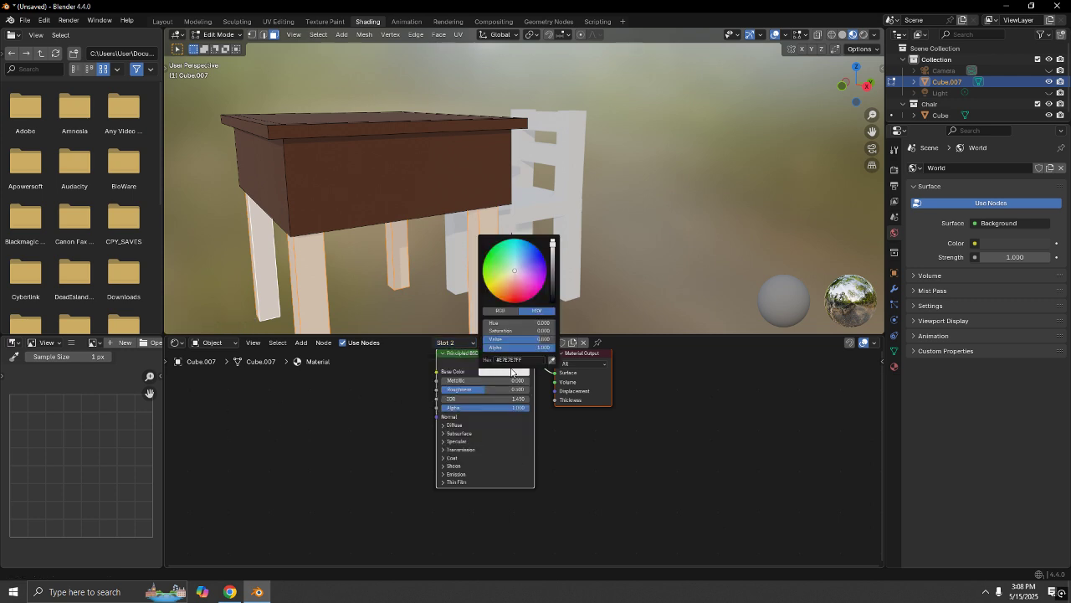
left_click_drag(527, 293, 515, 302)
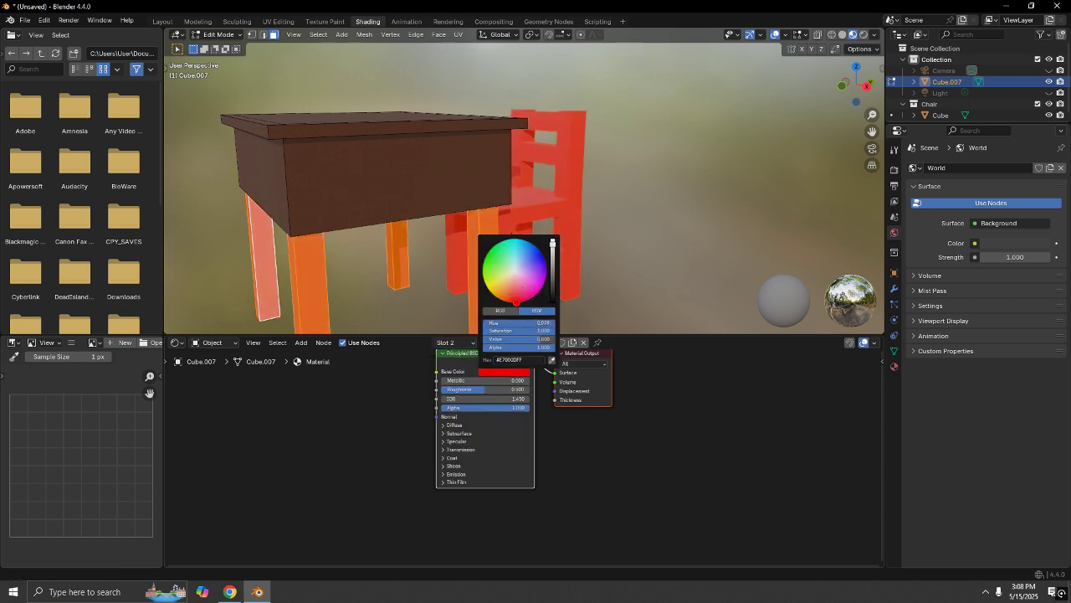
Assign the dark brown Material.001 to the selected table legs and return to Object Mode.
left_click(452, 342)
left_click(456, 367)
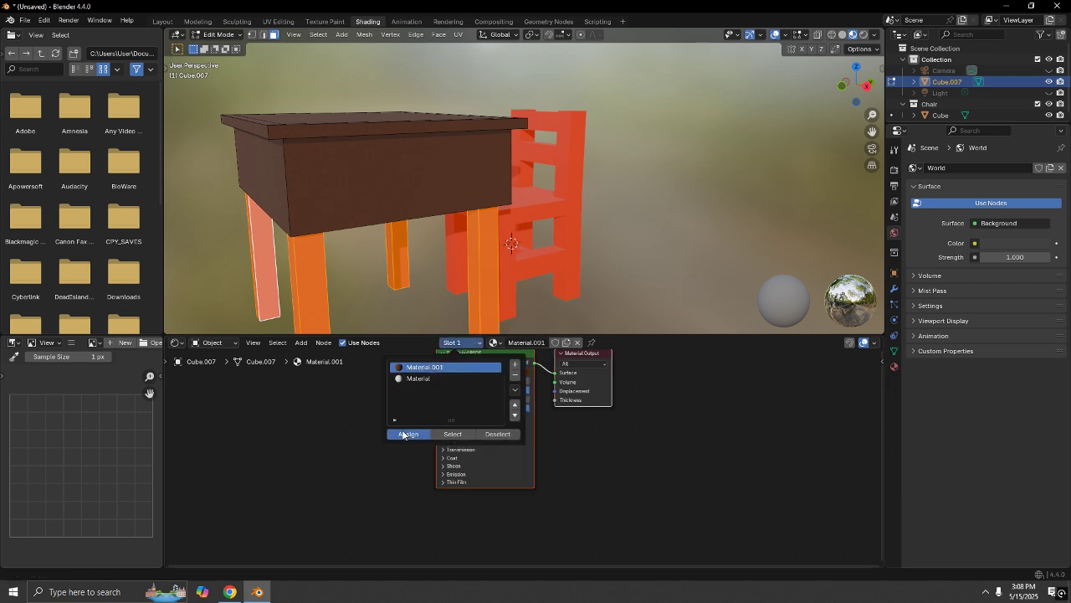
left_click(408, 434)
left_click(427, 287)
key("Tab")
left_click(462, 289)
Set the base color of the chair's material to a dark reddish brown.
scroll(468, 284, "down", 4)
middle_click_drag(651, 227, 503, 230)
left_click(550, 193)
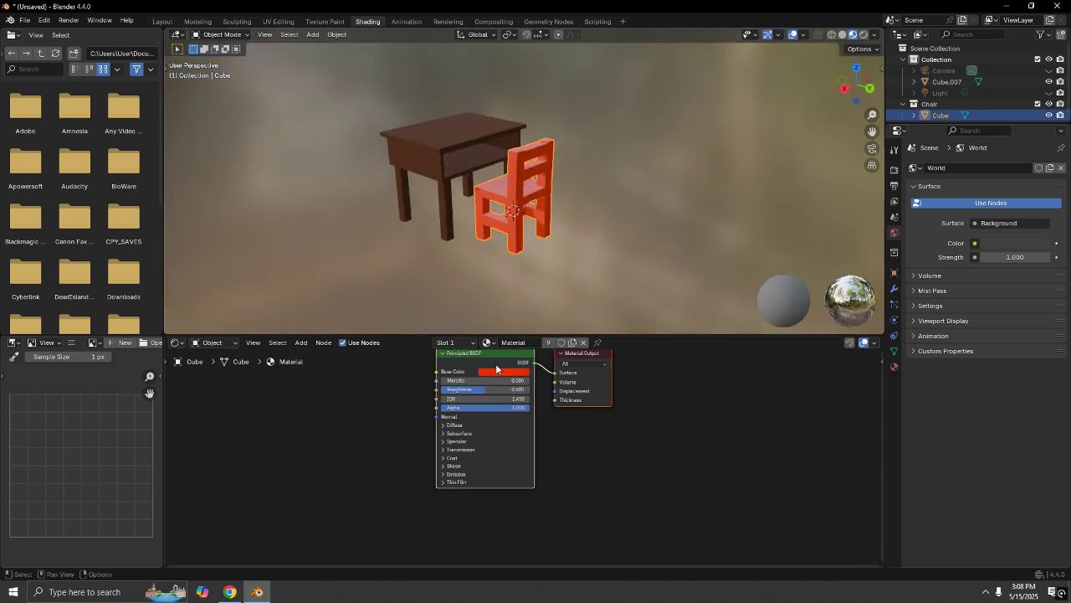
left_click(496, 373)
left_click_drag(510, 297, 510, 291)
left_click(666, 204)
middle_click_drag(377, 272, 540, 293)
scroll(529, 284, "up", 4)
left_click(498, 371)
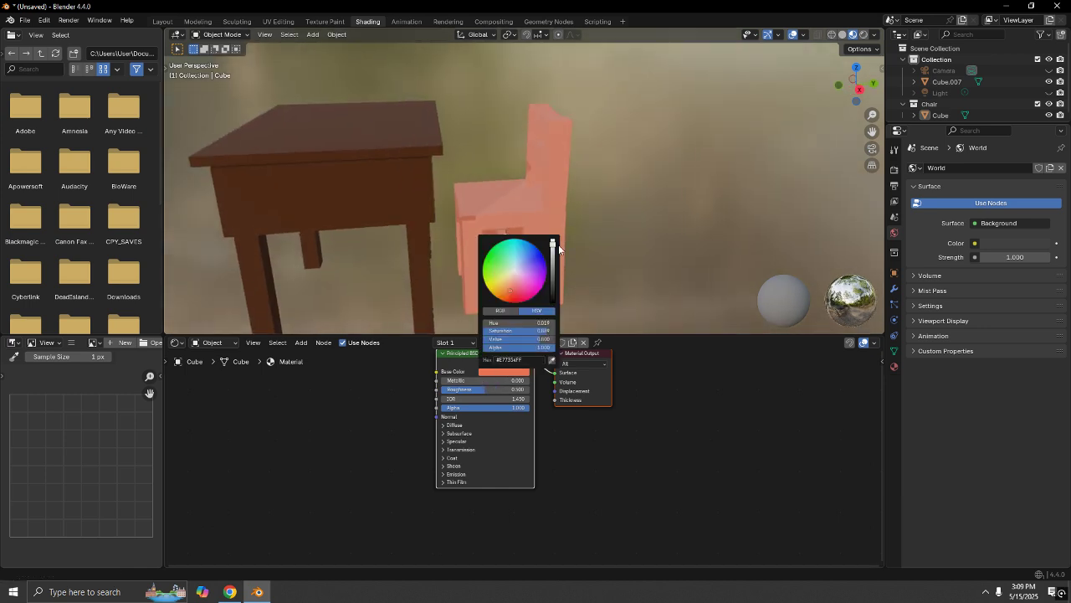
left_click_drag(553, 244, 552, 284)
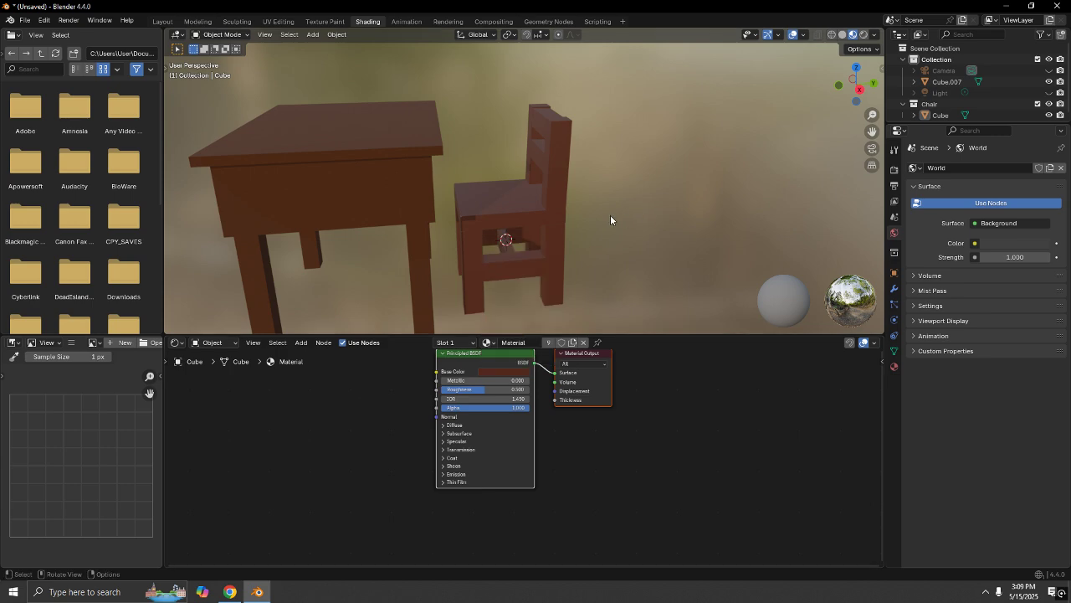
Set the roughness of the chair's material to 1.000.
middle_click_drag(610, 214, 458, 225)
mouse_move(404, 283)
middle_mouse_down()
mouse_move(255, 250)
mouse_move(338, 308)
mouse_move(443, 295)
mouse_move(419, 302)
mouse_move(376, 270)
mouse_move(234, 280)
mouse_move(870, 262)
mouse_move(251, 272)
mouse_move(390, 275)
middle_mouse_up()
left_click_drag(480, 392, 544, 392)
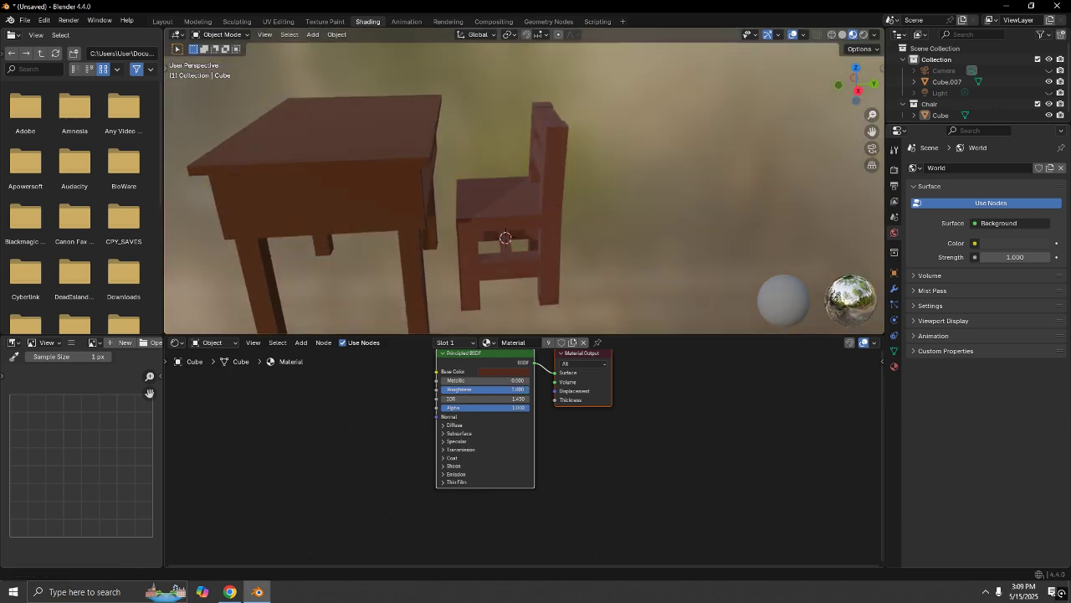
Add a Noise Texture node to the chair's material and connect its Fac output to the Principled BSDF's Roughness.
middle_click_drag(635, 215, 434, 217)
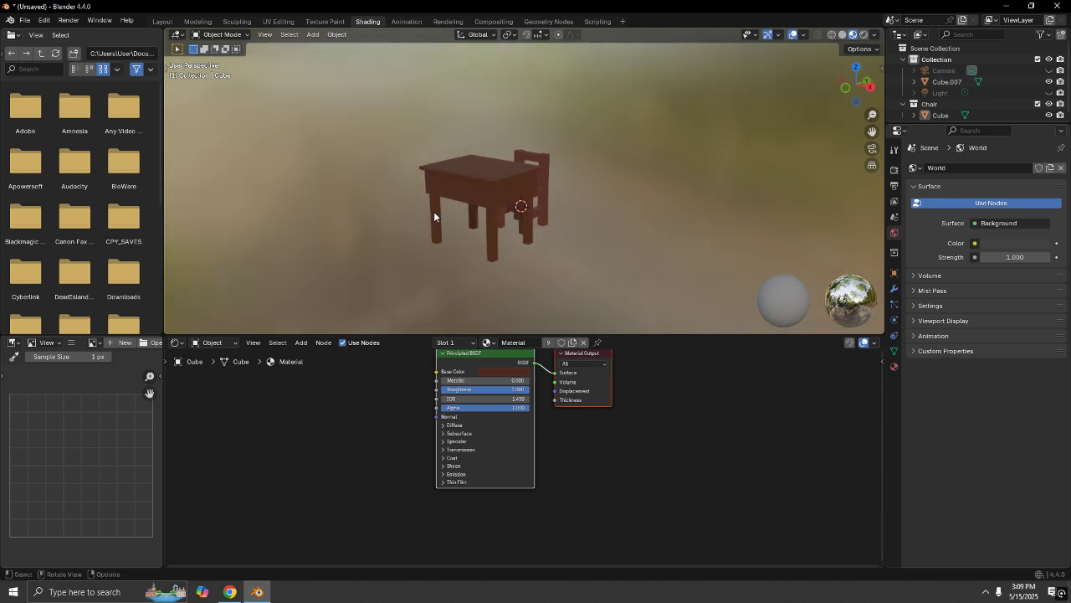
scroll(434, 217, "up", 4)
key("shift+a")
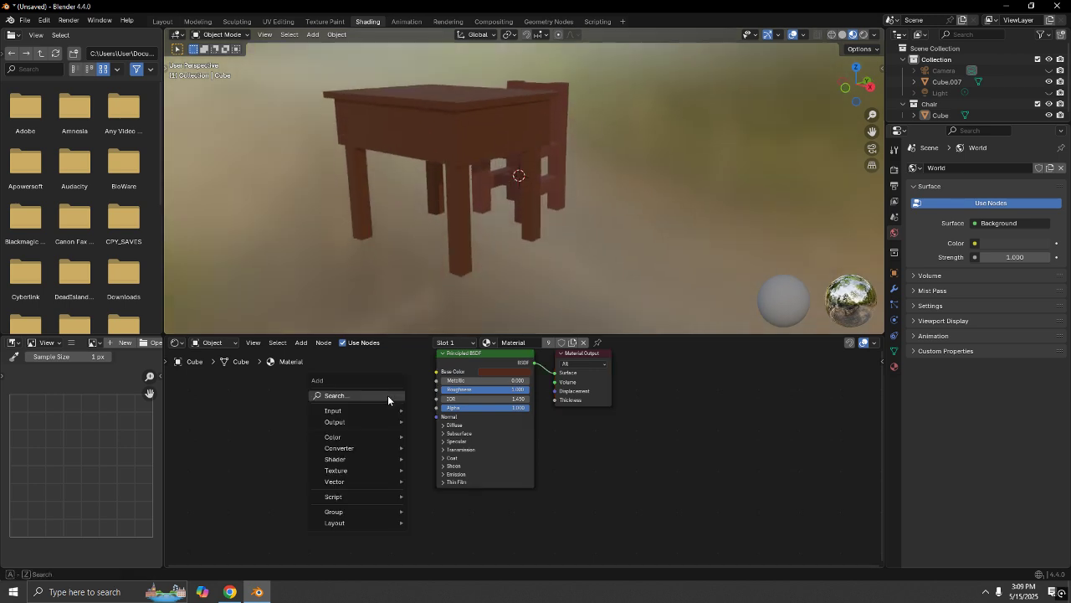
mouse_move(343, 459)
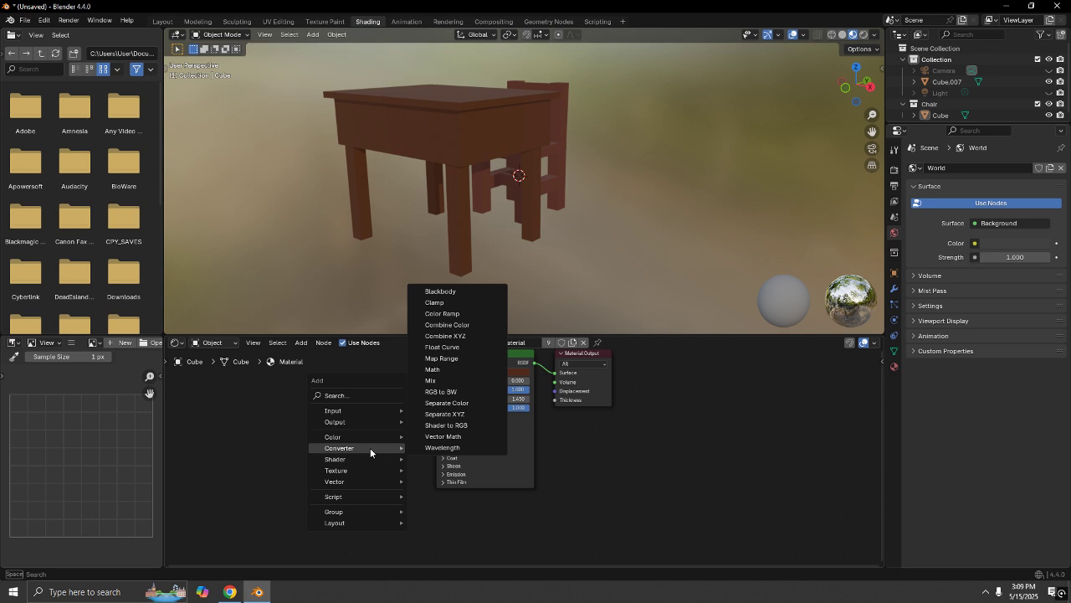
mouse_move(373, 470)
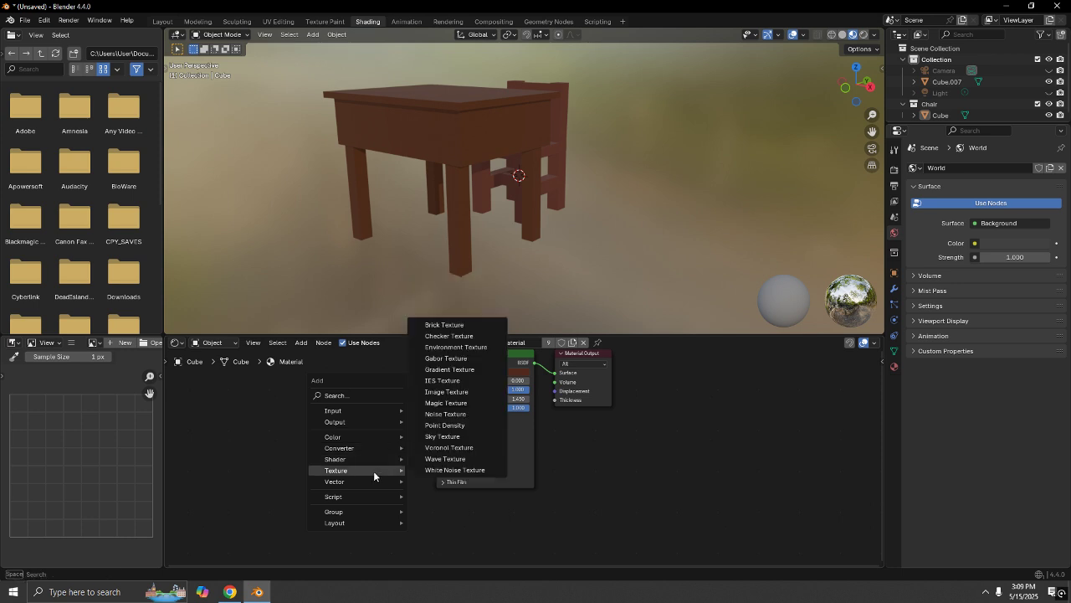
left_click(439, 414)
left_click(292, 416)
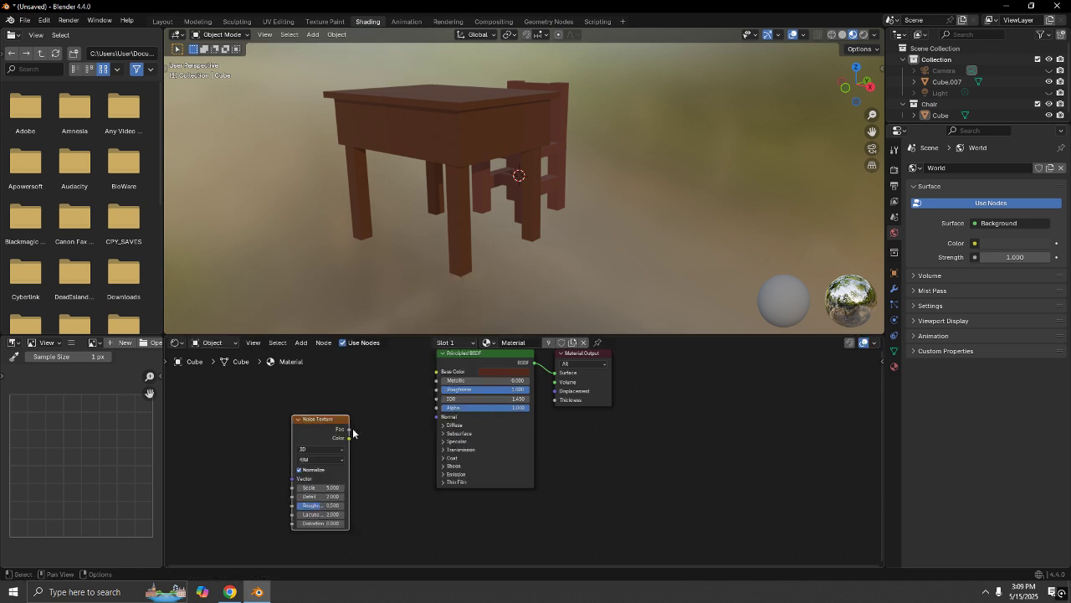
left_click_drag(349, 430, 438, 390)
Set the chair material's Noise Texture to scale 6.800, detail 5.200 and roughness 1.000.
middle_click_drag(559, 245, 489, 244)
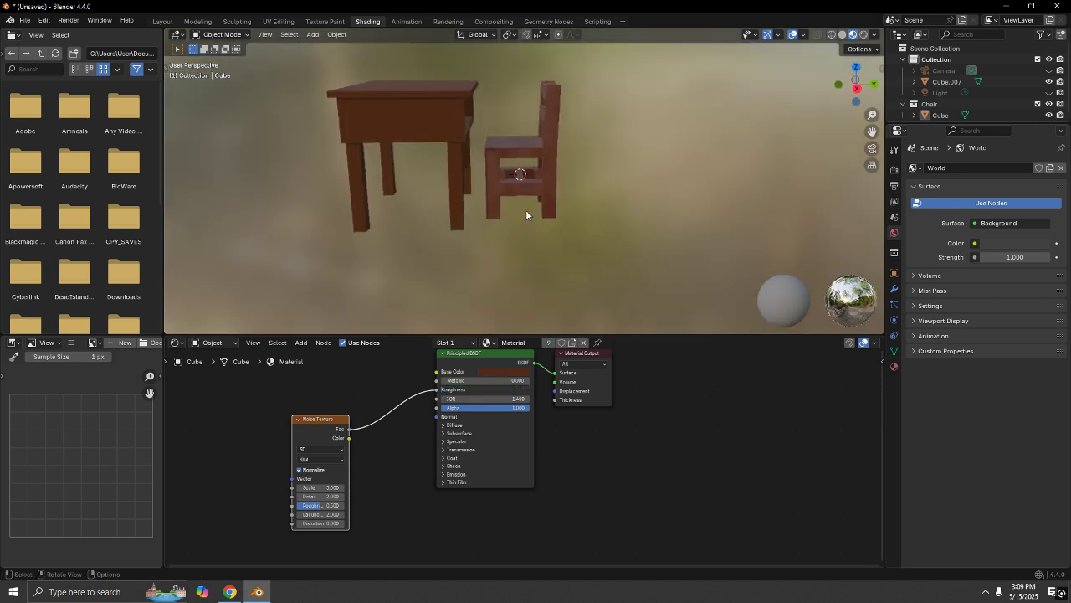
scroll(540, 238, "up", 4)
left_click_drag(317, 418, 347, 403)
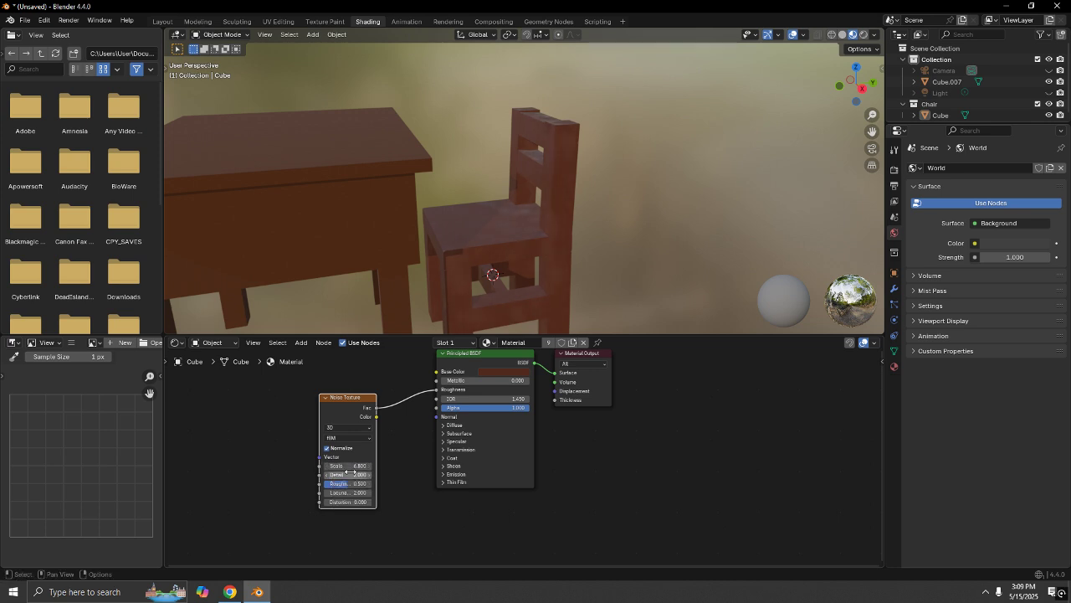
left_click_drag(351, 484, 389, 474)
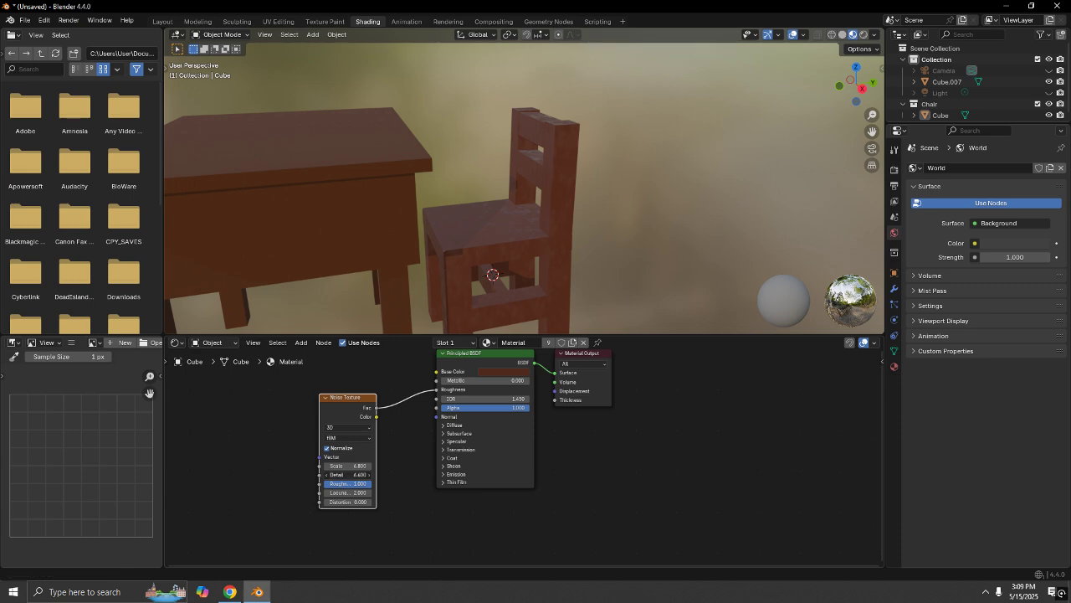
middle_click_drag(620, 237, 617, 213)
scroll(615, 205, "up", 3)
middle_click_drag(608, 177, 590, 230)
scroll(507, 266, "up", 2)
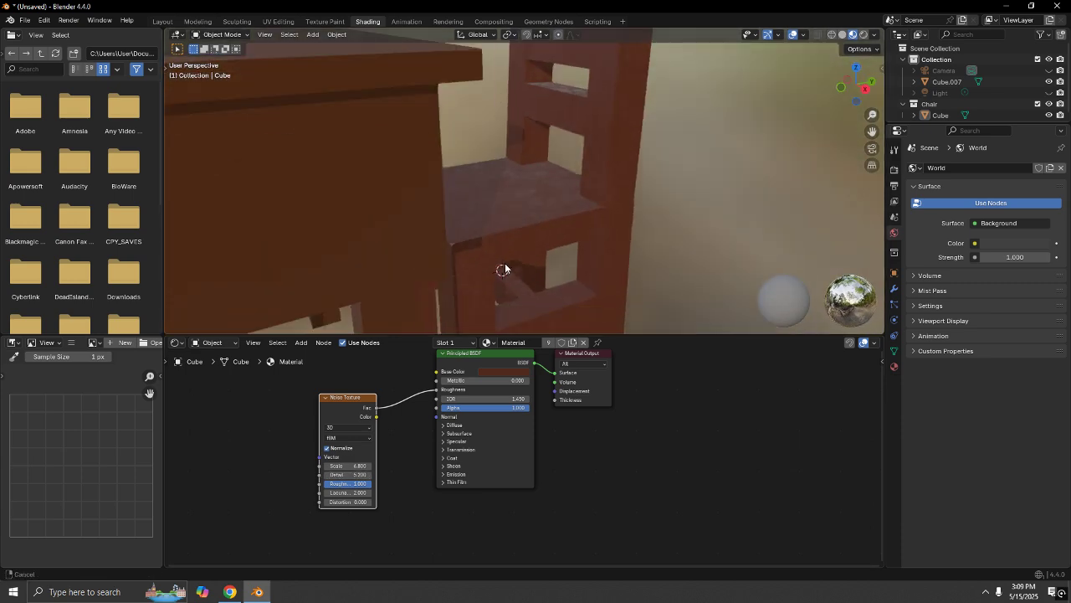
Add a Bump node to the chair's material, connect it to the Principled BSDF's Normal, and set its strength to 0.4.
left_click_drag(369, 415, 289, 402)
key("shift+a")
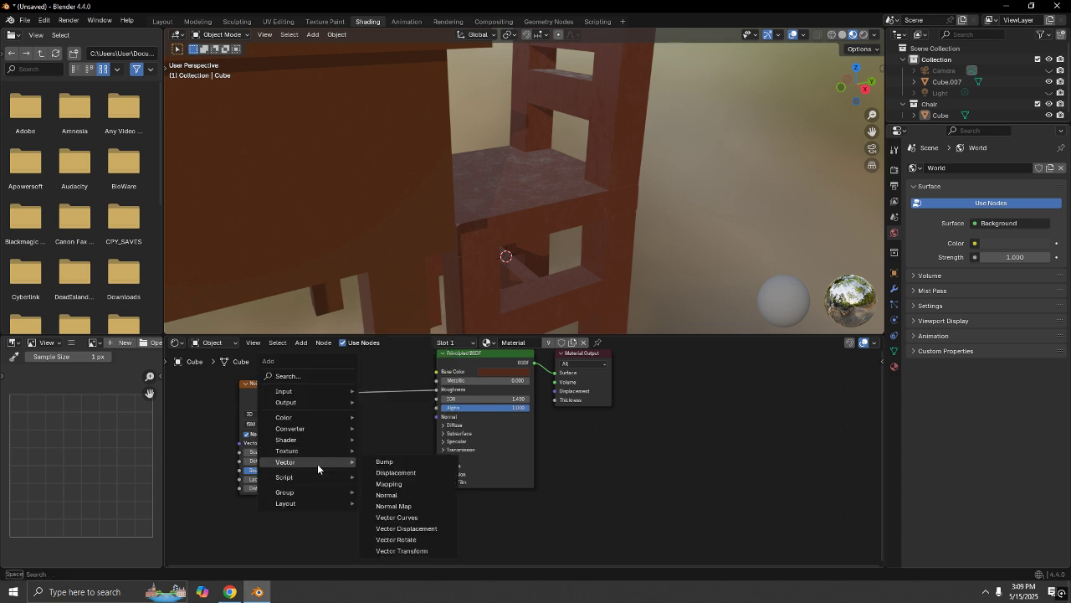
left_click(405, 463)
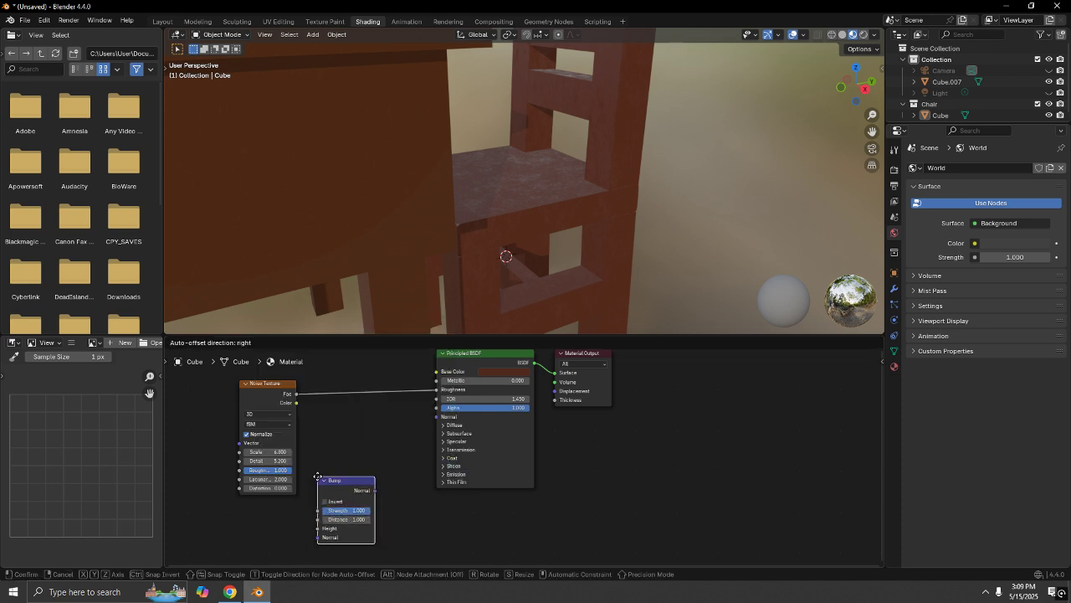
left_click(318, 476)
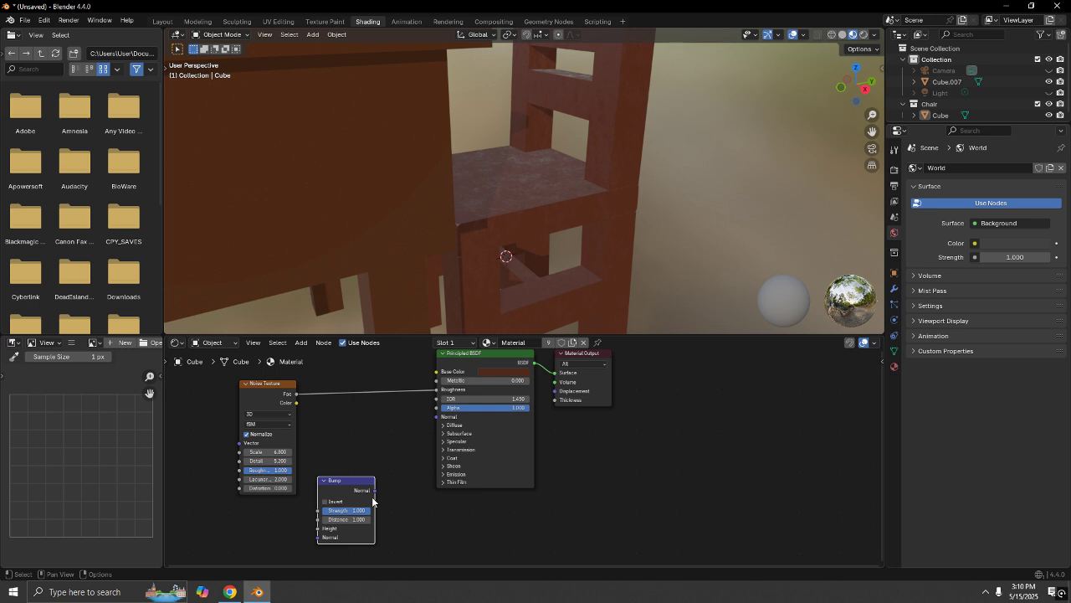
left_click_drag(375, 490, 437, 416)
double_click(359, 509)
type("0.4")
key("Return")
Reroute the Bump node's Normal output into the Noise Texture's Vector input and set the bump strength to 0.767.
left_click_drag(437, 416, 405, 434)
left_click_drag(335, 480, 176, 428)
middle_click_drag(362, 503, 454, 510)
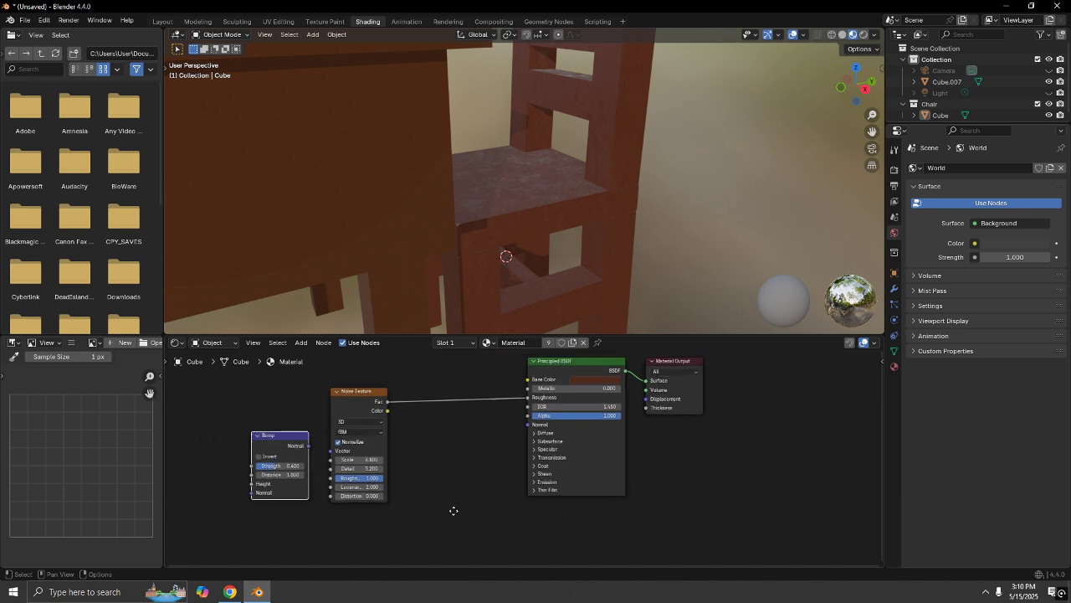
mouse_move(310, 447)
left_mouse_down()
mouse_move(329, 460)
mouse_move(330, 450)
left_mouse_up()
middle_click_drag(700, 201, 518, 240)
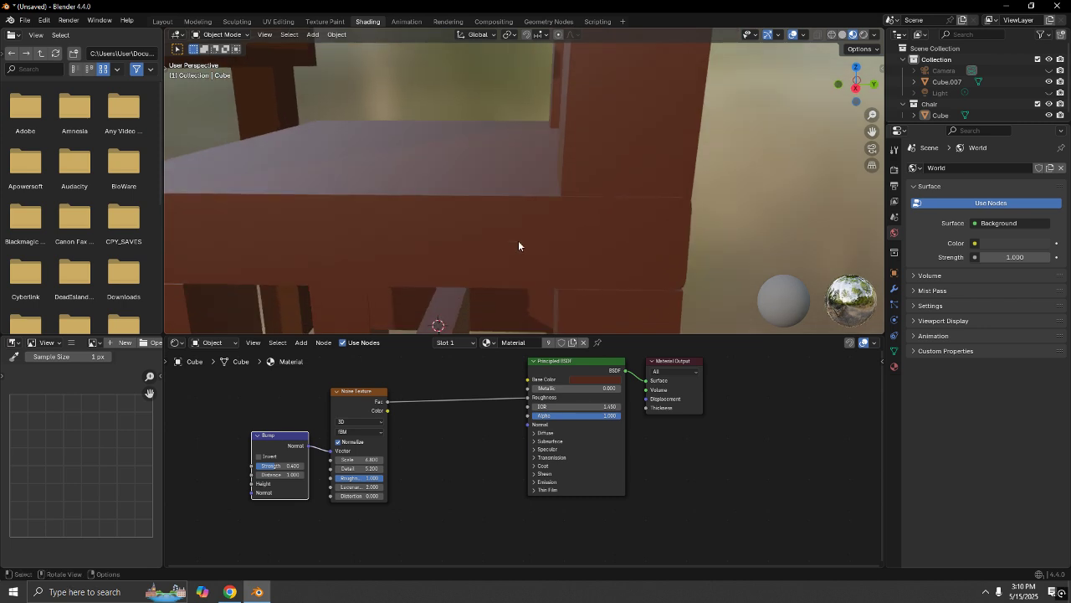
left_click_drag(274, 466, 295, 458)
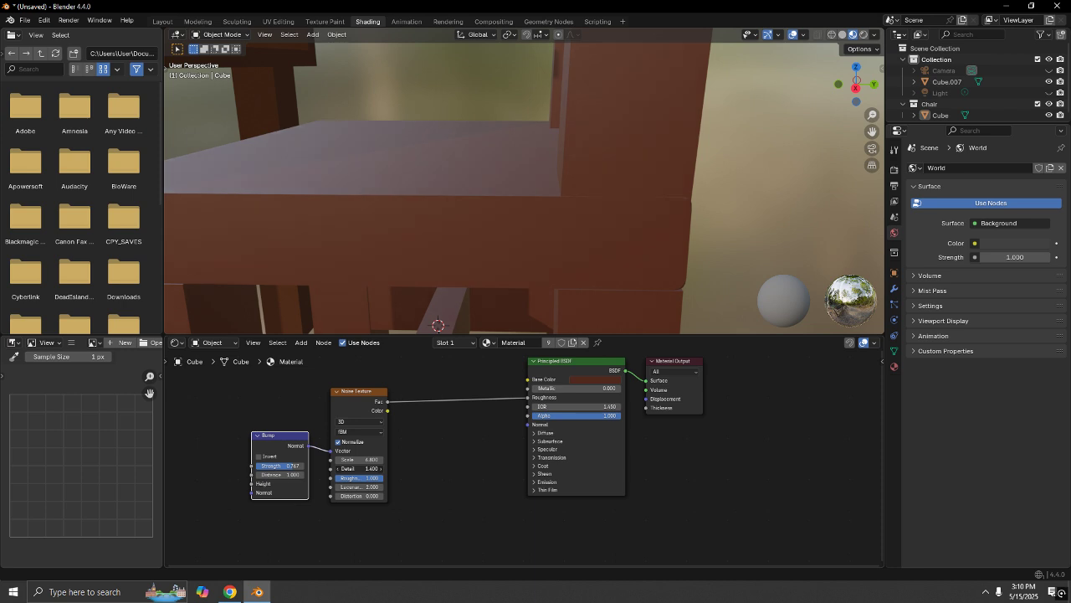
Set the Noise Texture's detail to 3.500 and delete the Bump node from the chair's material.
left_click_drag(361, 469, 361, 470)
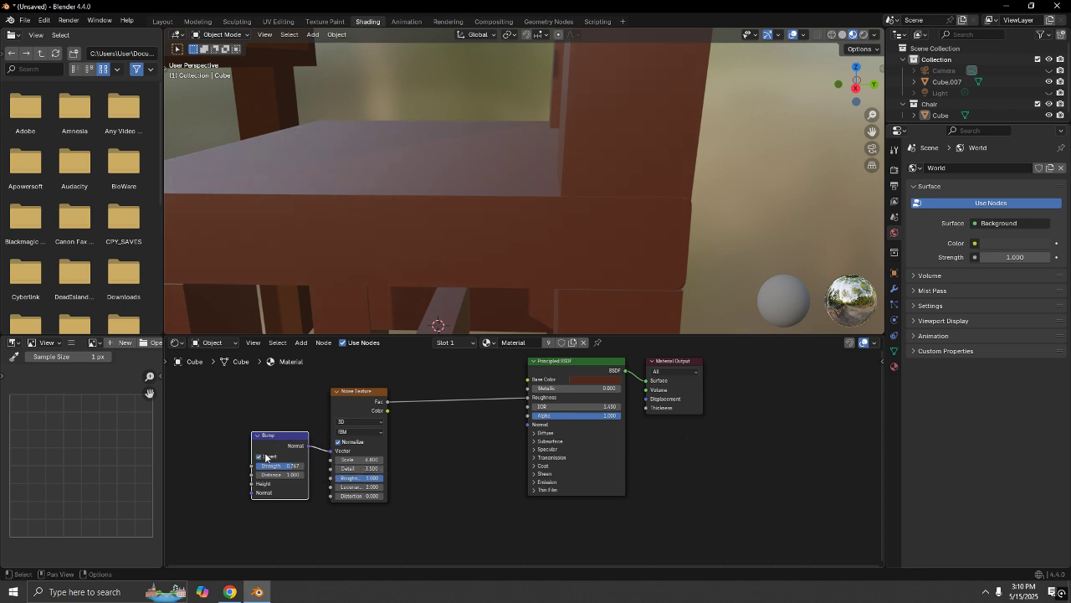
key("Delete")
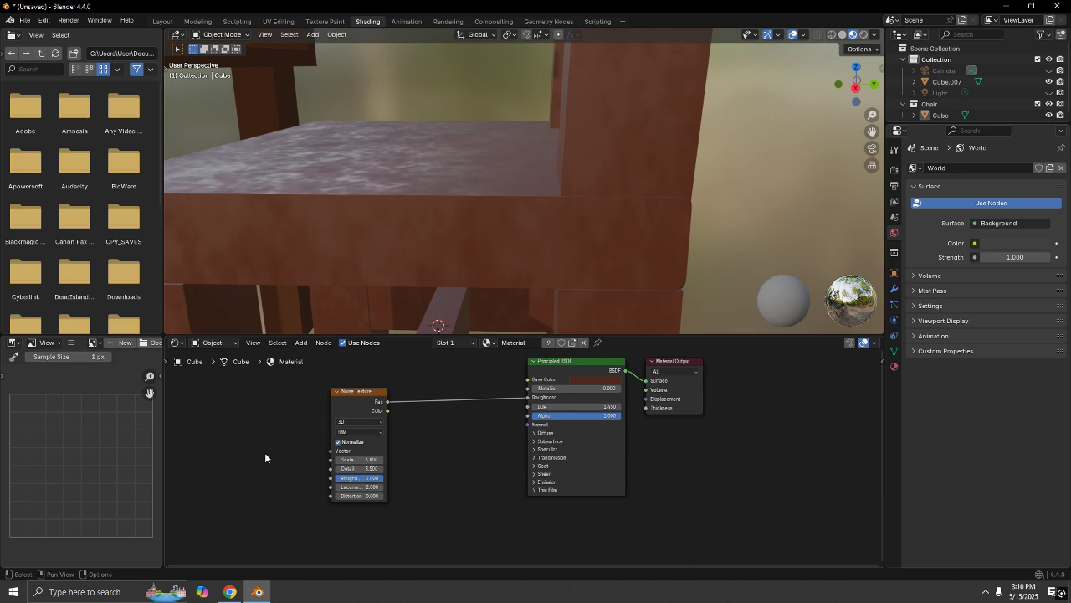
right_click(264, 453)
scroll(316, 251, "down", 4)
middle_click_drag(316, 251, 293, 285)
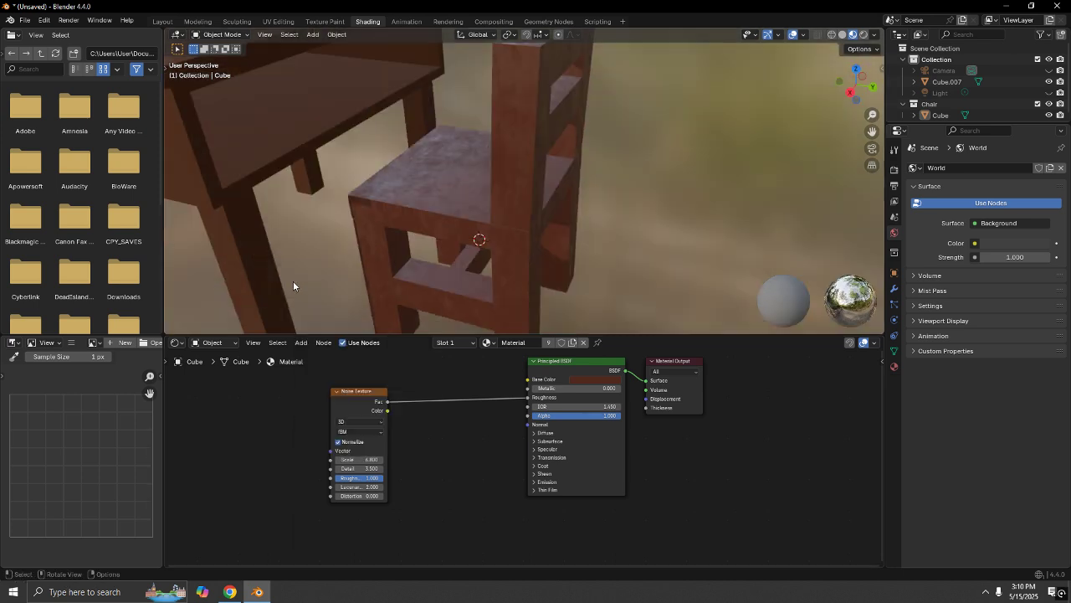
middle_click_drag(371, 249, 444, 218)
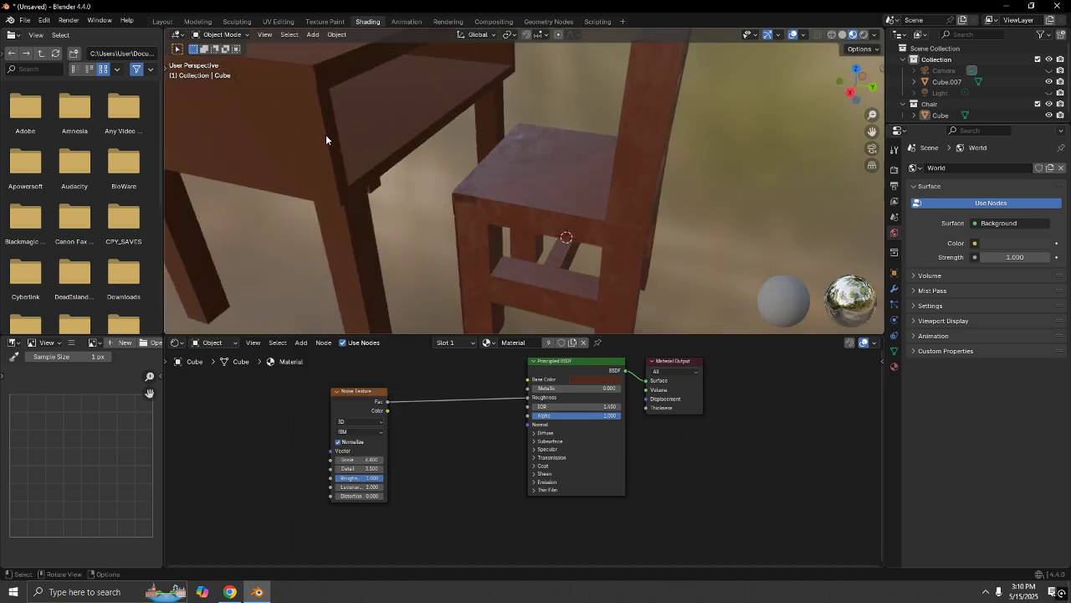
middle_click_drag(340, 181, 449, 197)
scroll(507, 220, "down", 4)
middle_click_drag(507, 220, 447, 205)
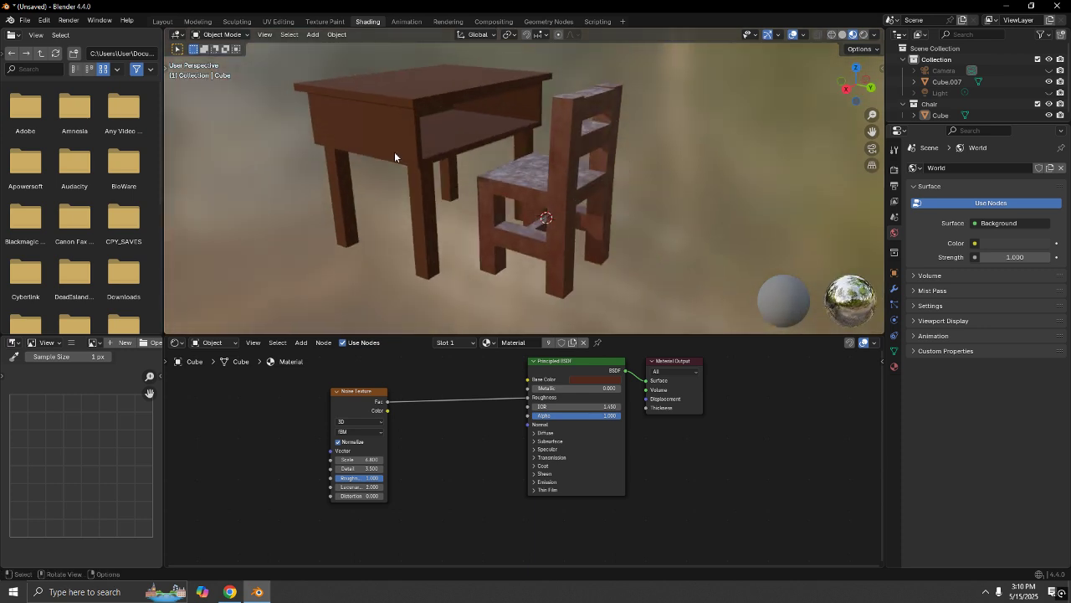
Copy the Noise Texture node into the table's Material.001 and connect its Fac output to the Principled BSDF's Roughness.
left_click(353, 408)
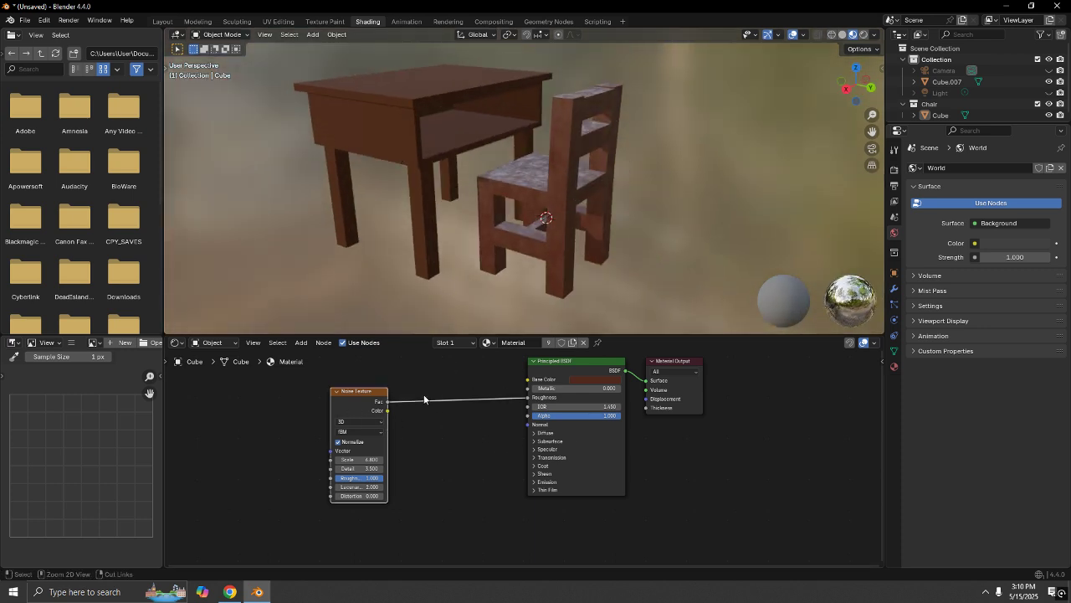
left_click(394, 126)
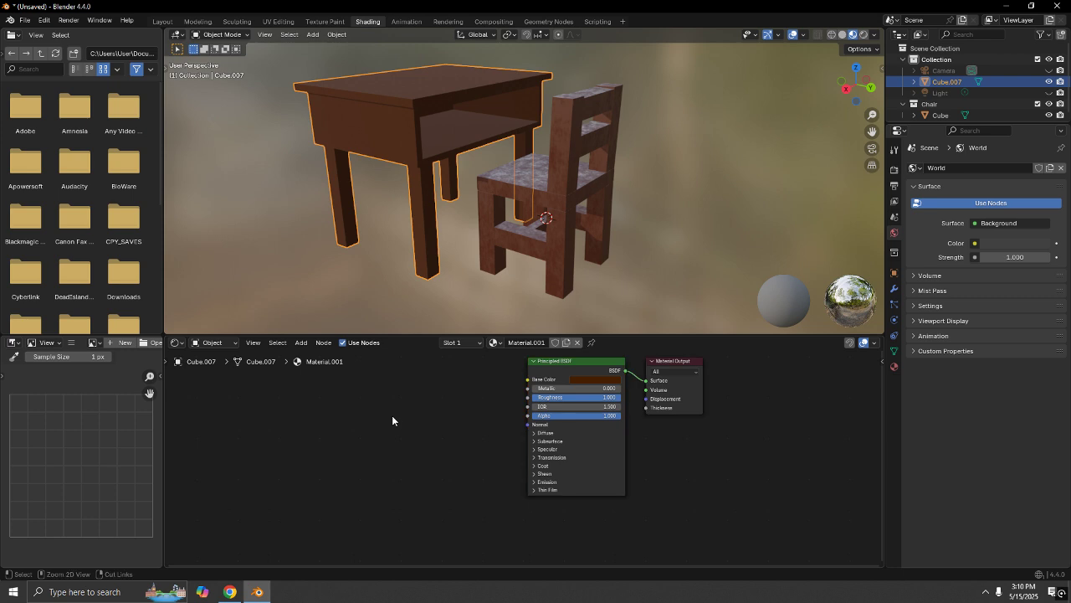
key("ctrl+v")
left_click_drag(423, 374, 528, 399)
mouse_move(425, 279)
middle_mouse_down()
mouse_move(478, 35)
mouse_move(445, 296)
mouse_move(425, 276)
middle_mouse_up()
left_click(369, 220)
Set the table material's Noise Texture to scale 7.900, detail 3.900 and roughness 1.000.
middle_click_drag(368, 218, 450, 319)
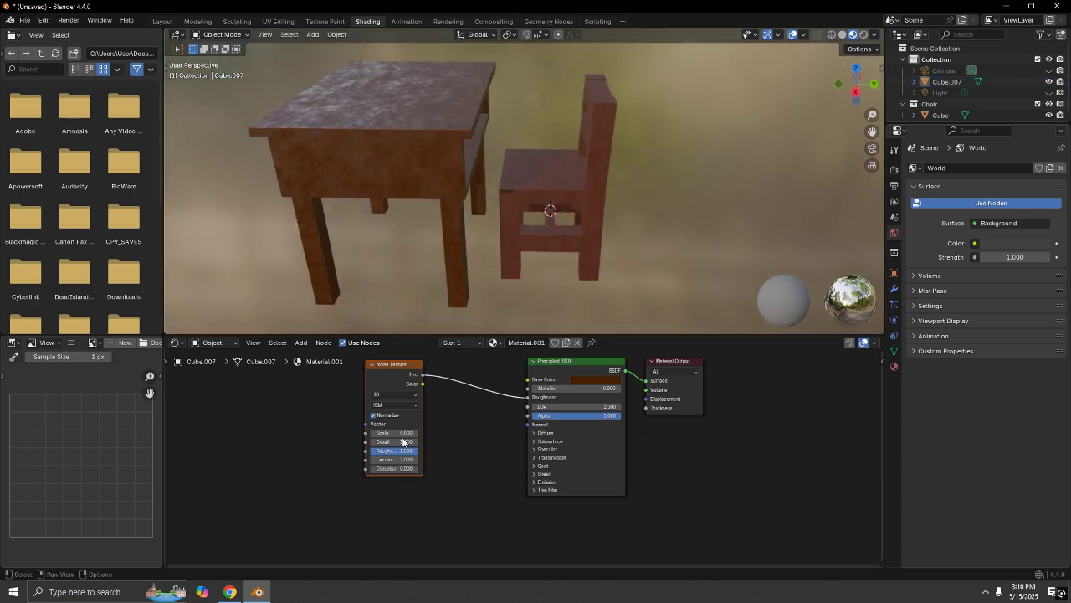
middle_click_drag(499, 288, 511, 256)
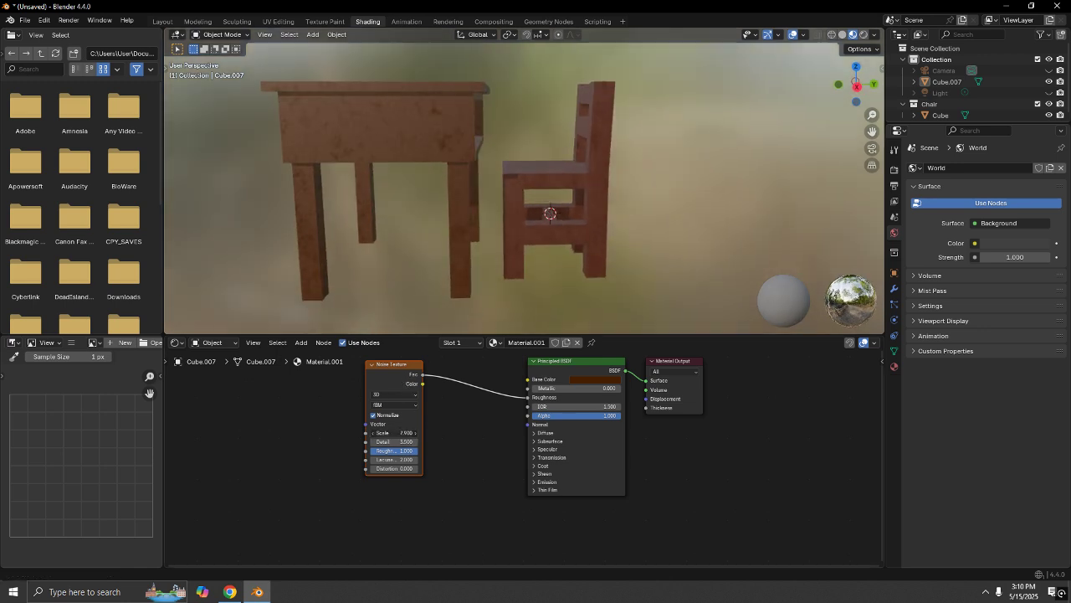
left_click(415, 441)
left_click(415, 441)
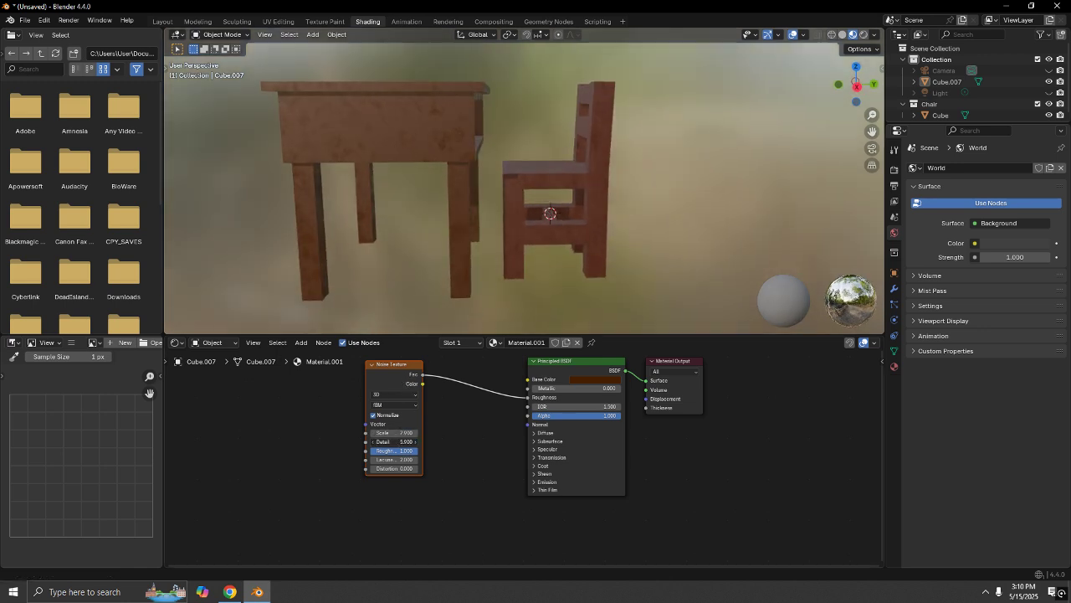
left_click_drag(404, 450, 435, 451)
middle_click_drag(393, 284, 482, 296)
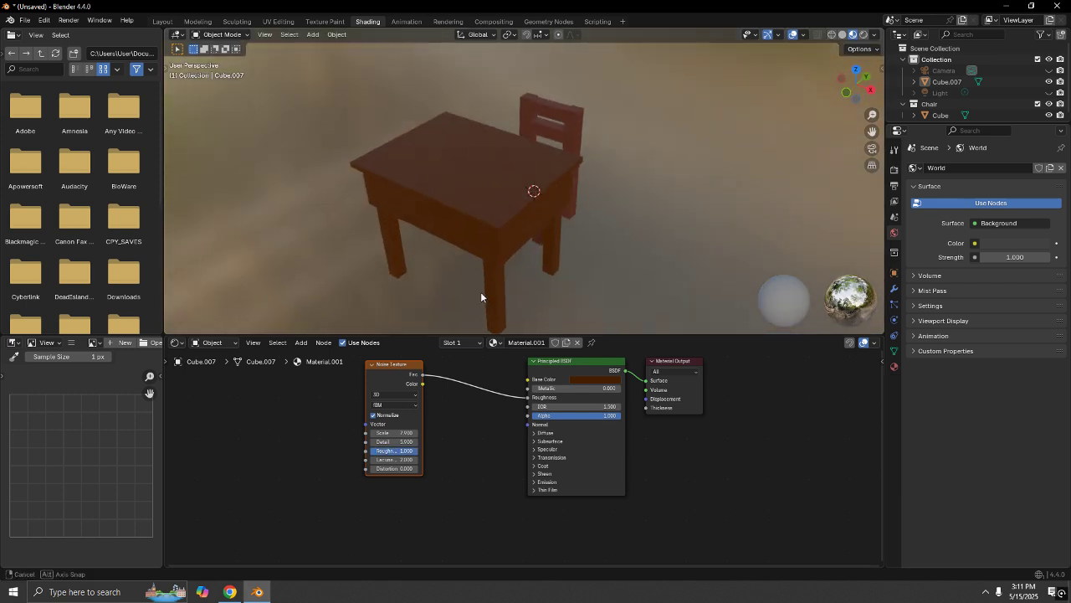
In the Layout workspace, add a plane, scale it up into a large floor and lower it along Z beneath the furniture.
left_click(162, 21)
middle_click_drag(552, 259, 556, 219)
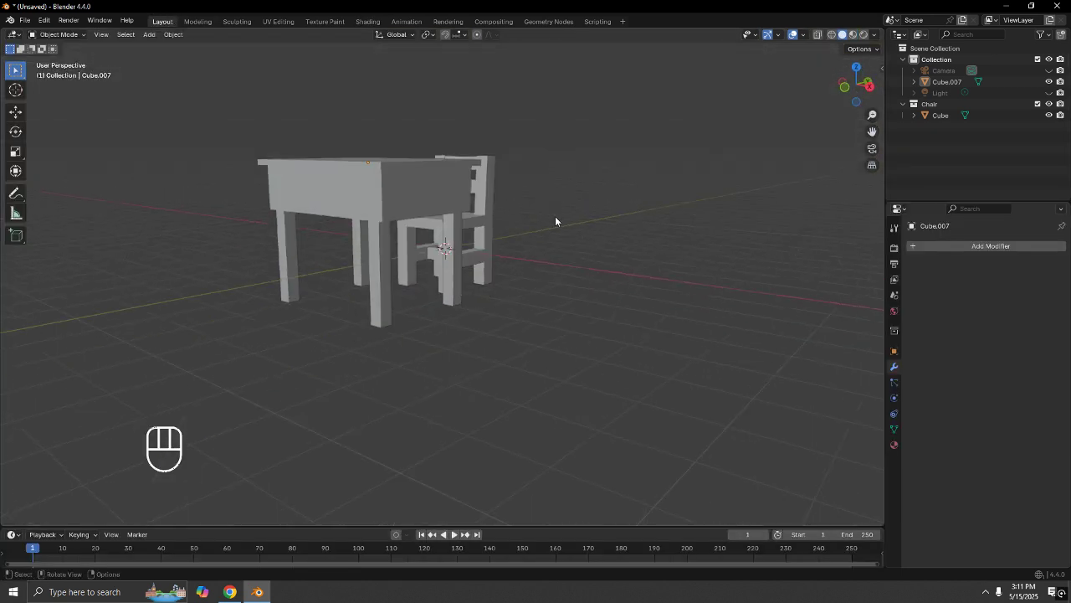
key("shift+a")
left_click(601, 232)
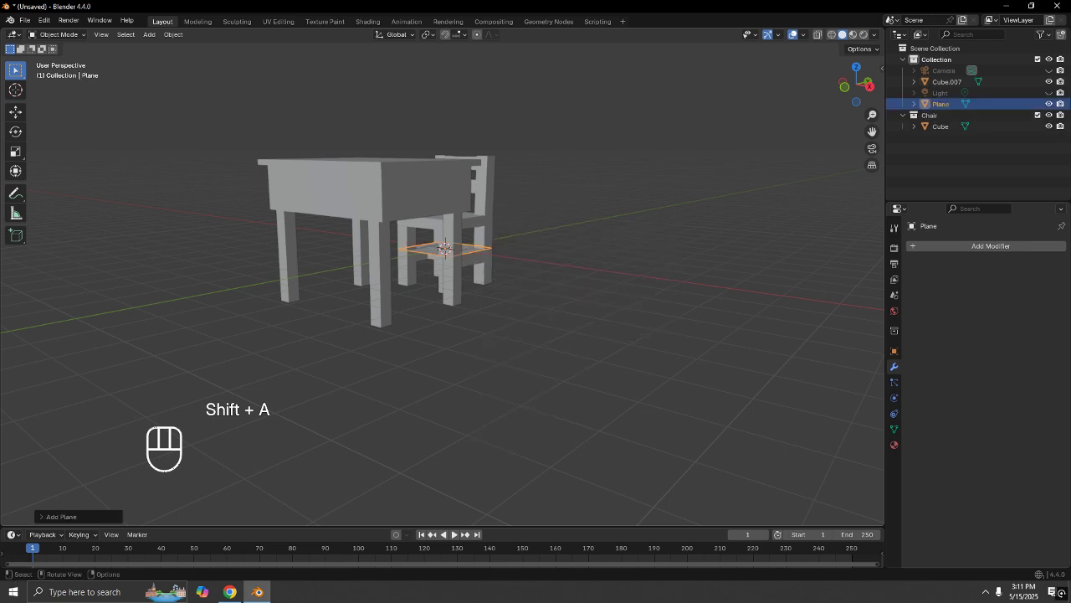
key("s")
key("g")
left_click(669, 390)
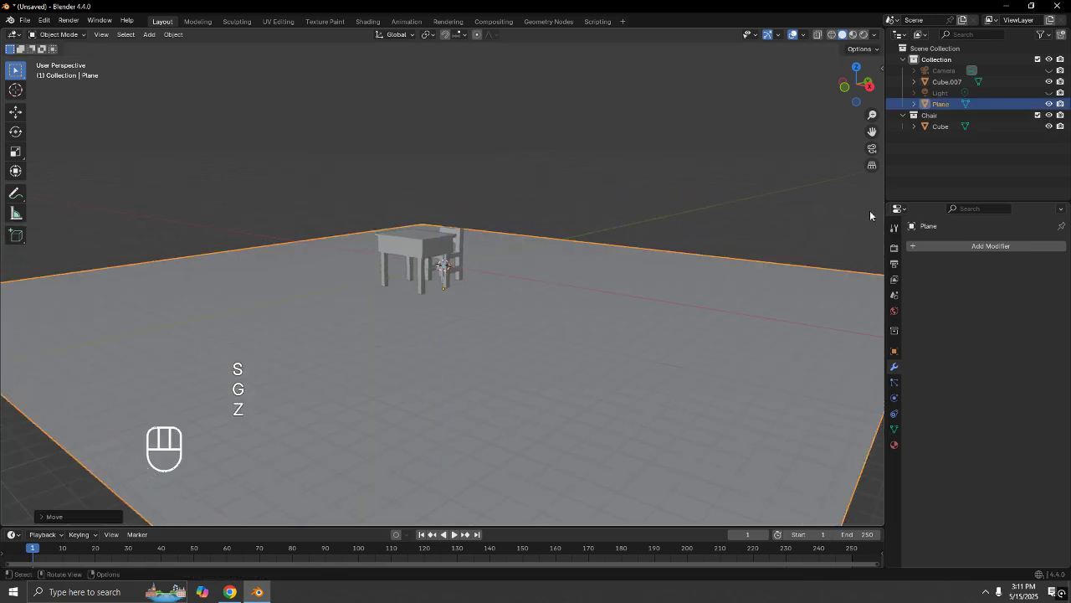
Show the scene in rendered viewport shading and unhide the light.
left_click(863, 38)
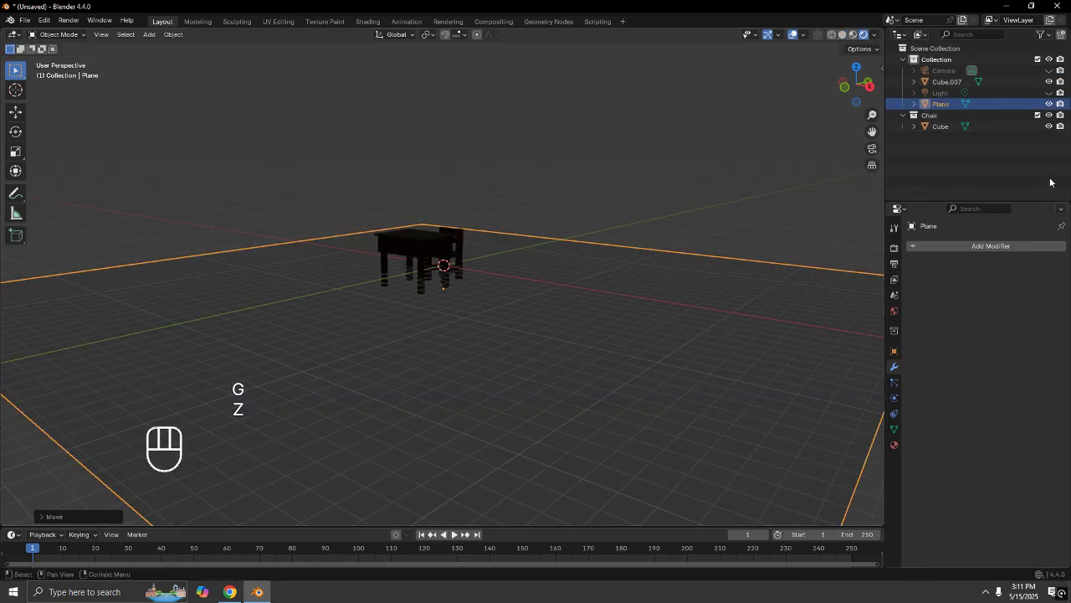
left_click(1049, 93)
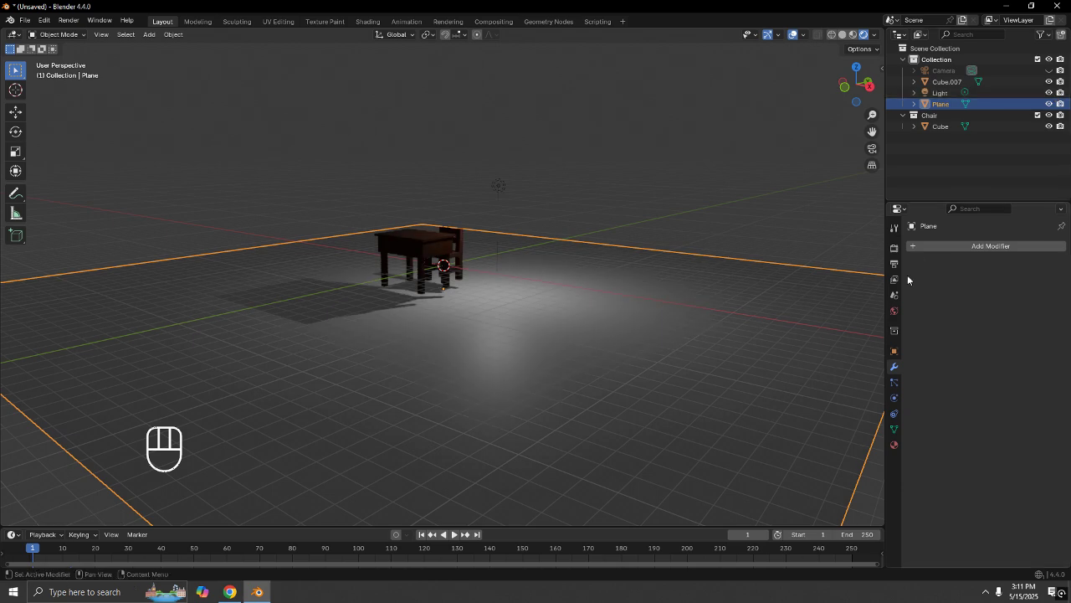
middle_click_drag(494, 183, 522, 221)
scroll(470, 206, "up", 2)
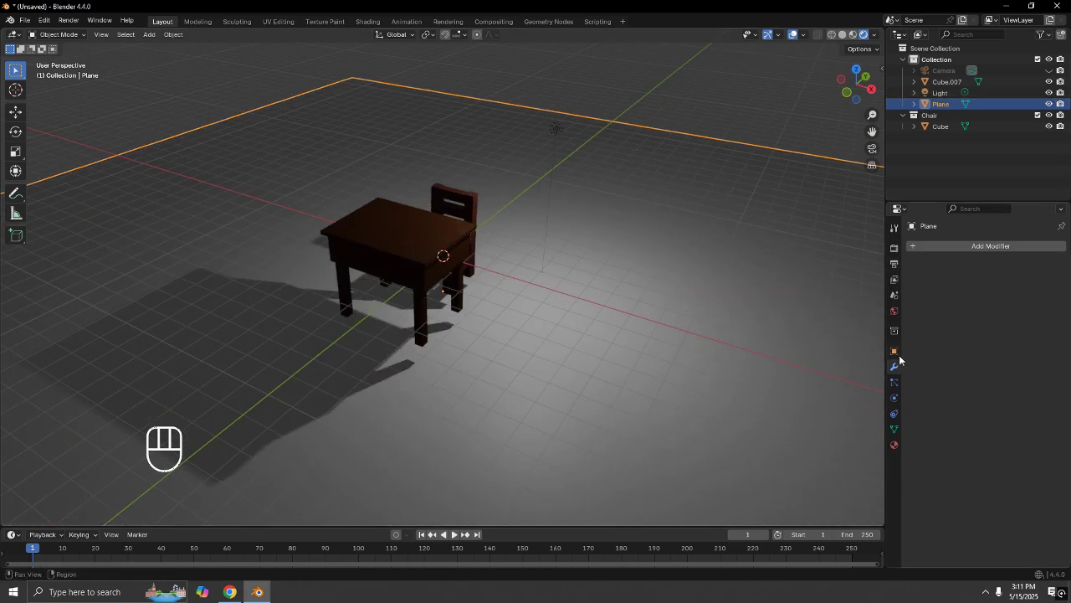
Set the scene's render engine to Cycles.
left_click(894, 248)
left_click(993, 246)
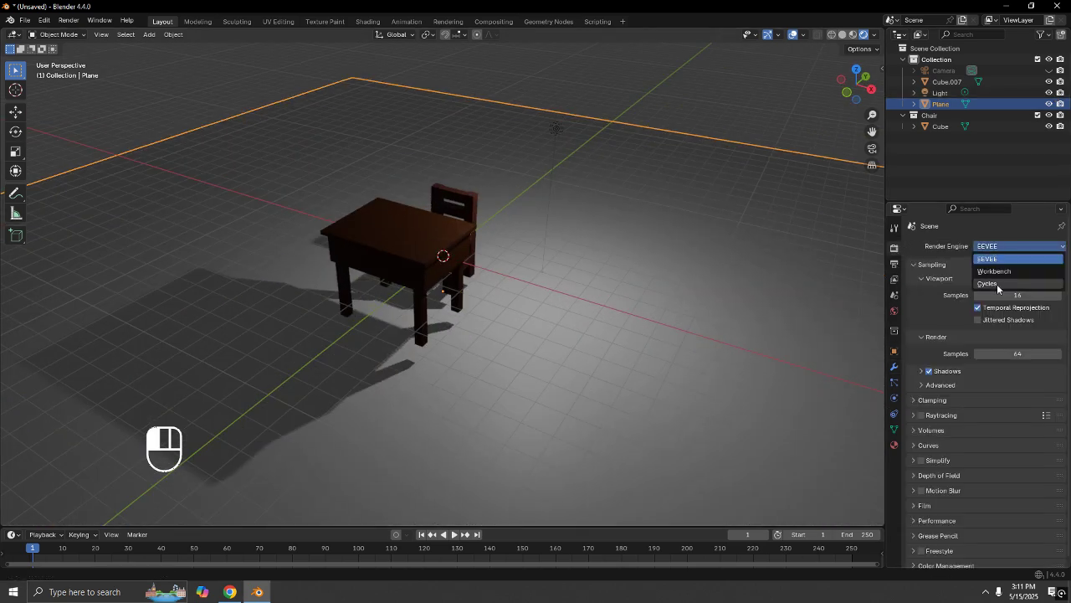
left_click(999, 290)
Duplicate the light and place the copy about 12 m away in the negative Y direction, on the table's side.
left_click(556, 129, "shift")
left_click(558, 131)
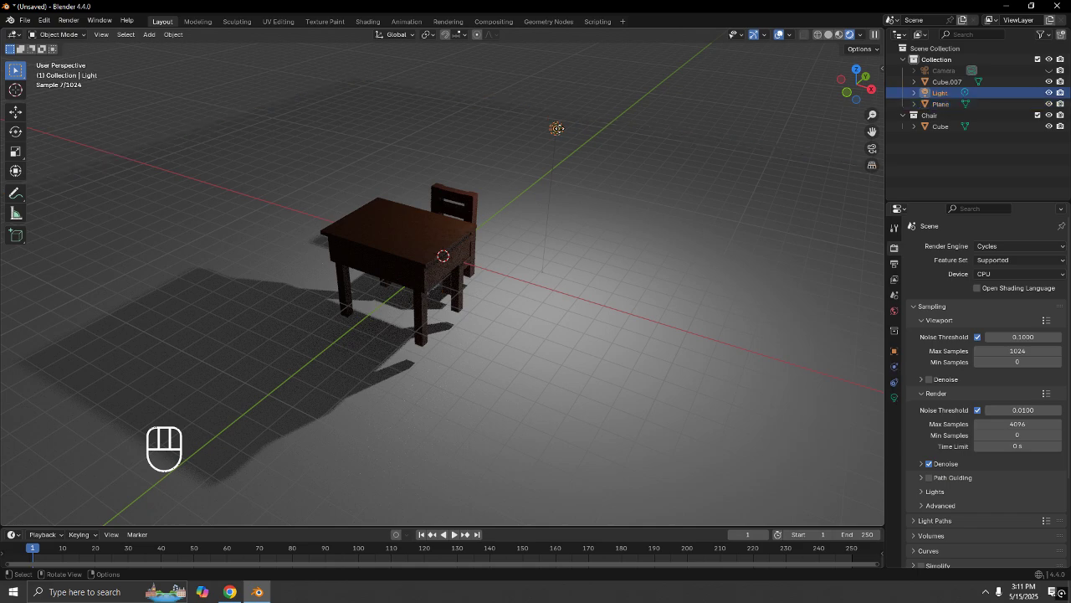
key("shift+d")
key("y")
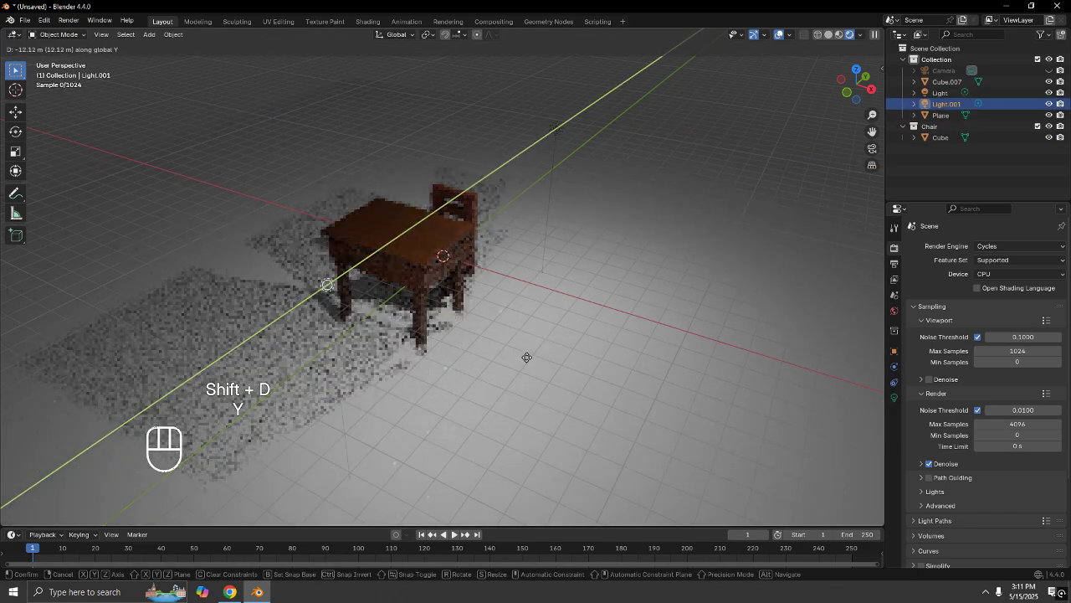
left_click(527, 357)
Duplicate the new light along negative X and shift this third light along Y to the far side of the furniture.
key("shift+d")
key("x")
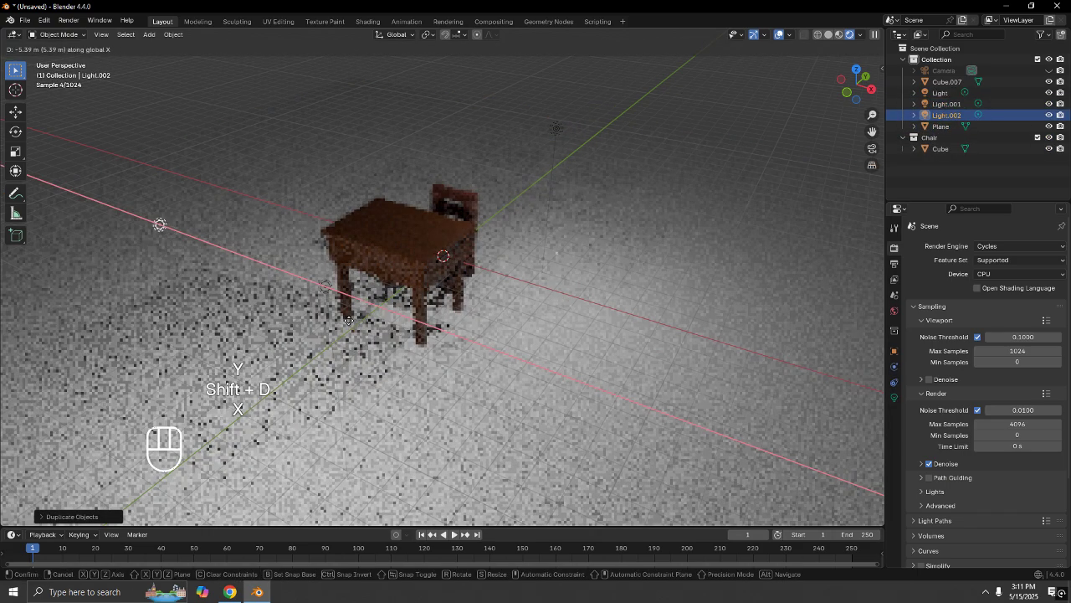
left_click(386, 251)
key("g")
key("y")
left_click(665, 206)
middle_click_drag(665, 206, 651, 188)
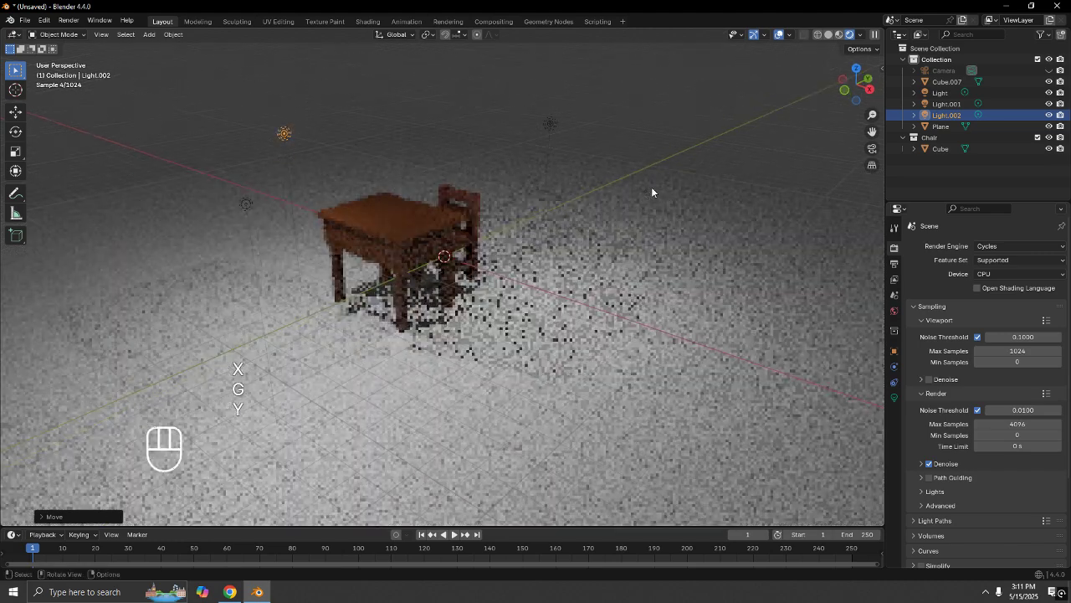
Enable Cycles viewport denoising and hide the viewport overlays for a clean rendered preview.
scroll(651, 187, "up", 5)
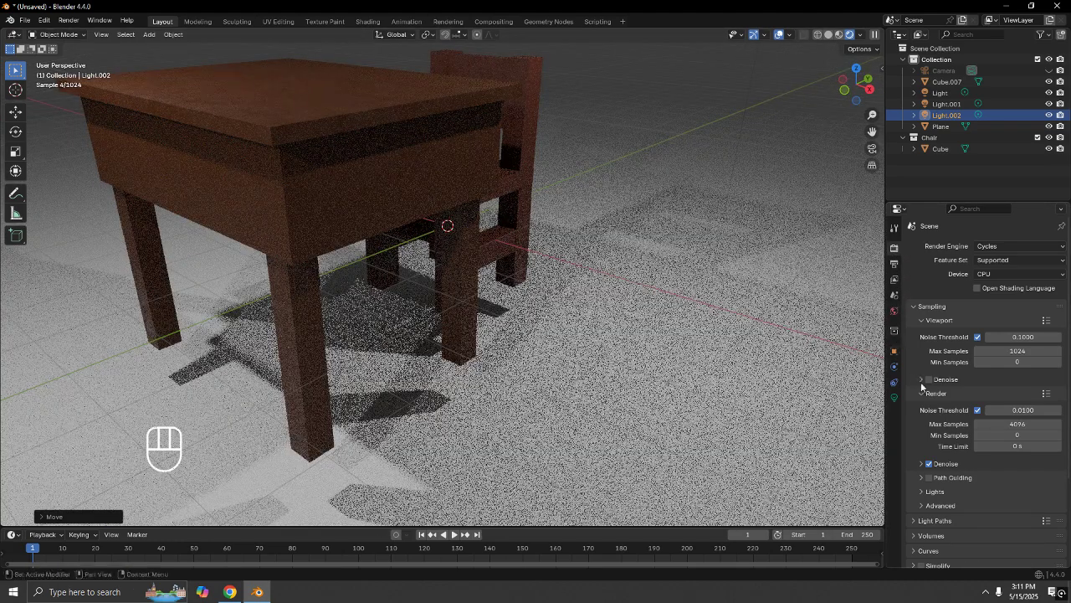
left_click(929, 379)
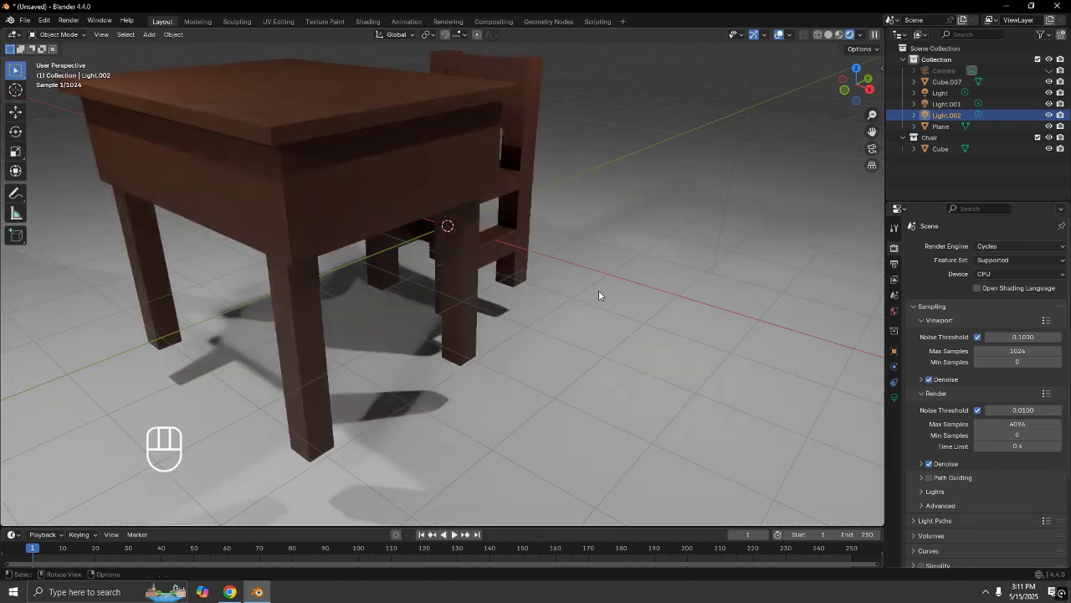
scroll(505, 253, "down", 5)
middle_click_drag(505, 253, 430, 254)
scroll(431, 254, "up", 2)
scroll(430, 254, "up", 3)
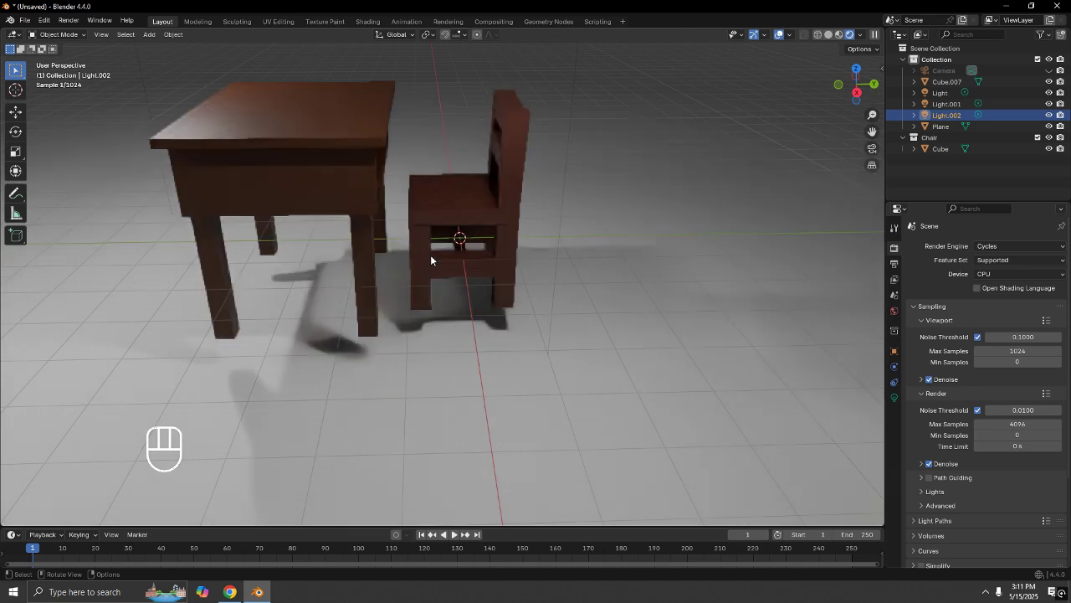
left_click(779, 34)
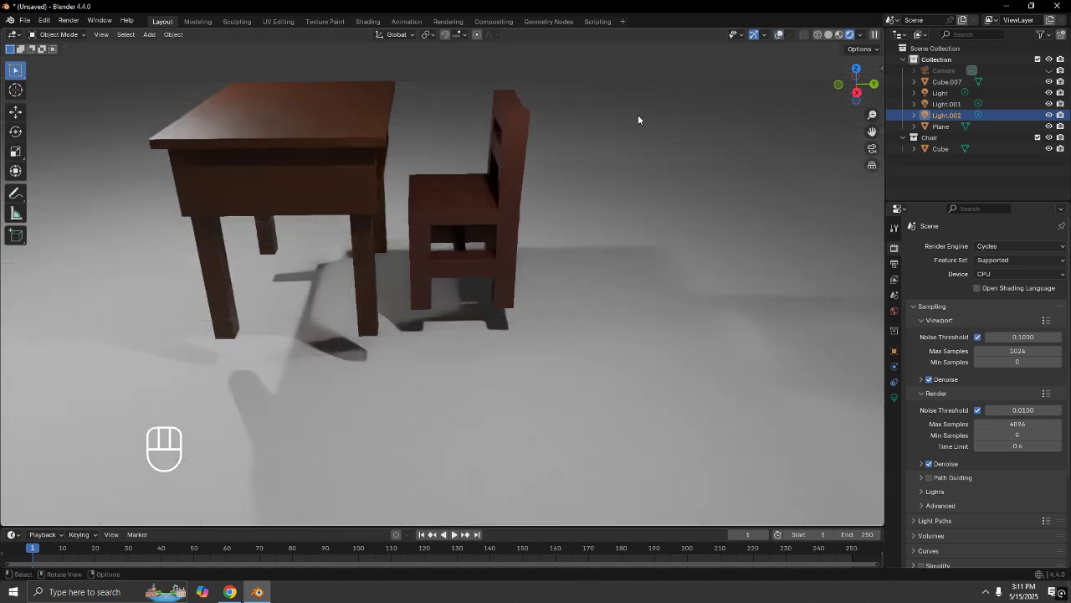
Raise the floor plane about 0.6 m along Z to meet the table and chair legs.
middle_click_drag(502, 148, 660, 413)
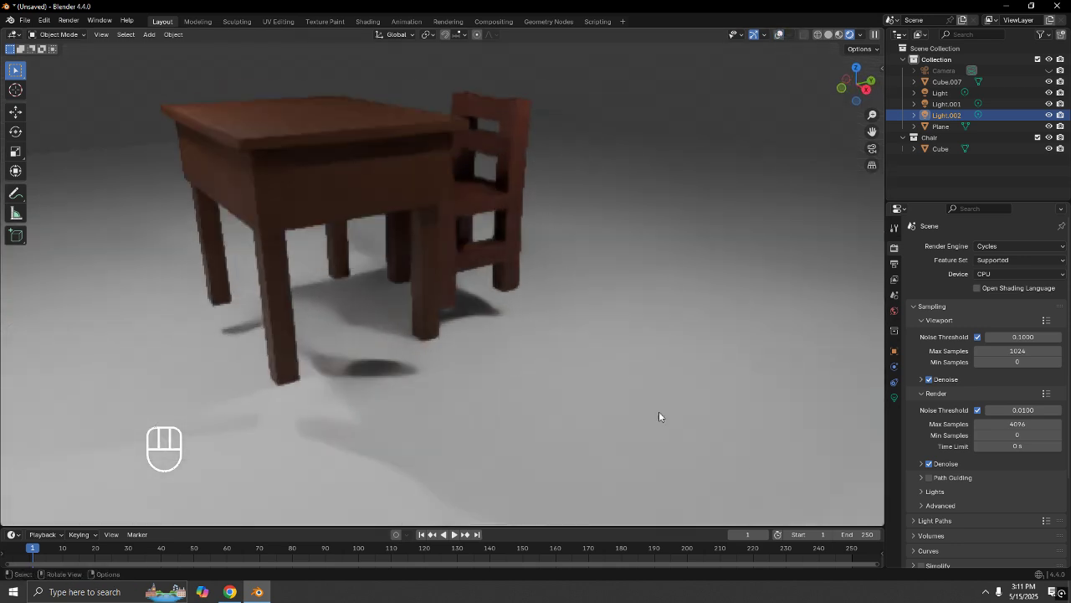
left_click(660, 413)
key("g")
key("z")
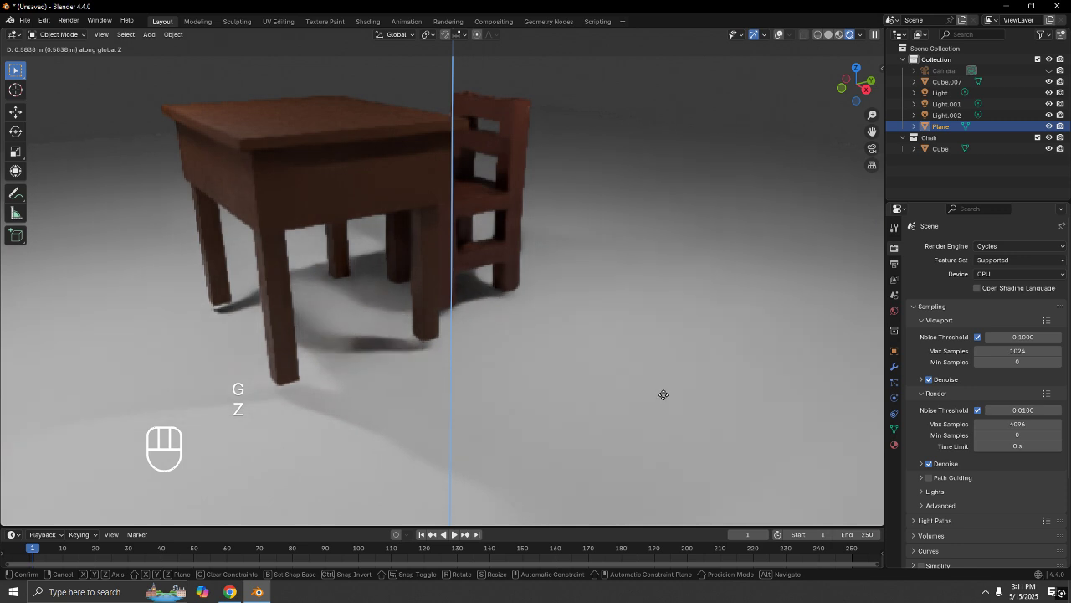
left_click(663, 391)
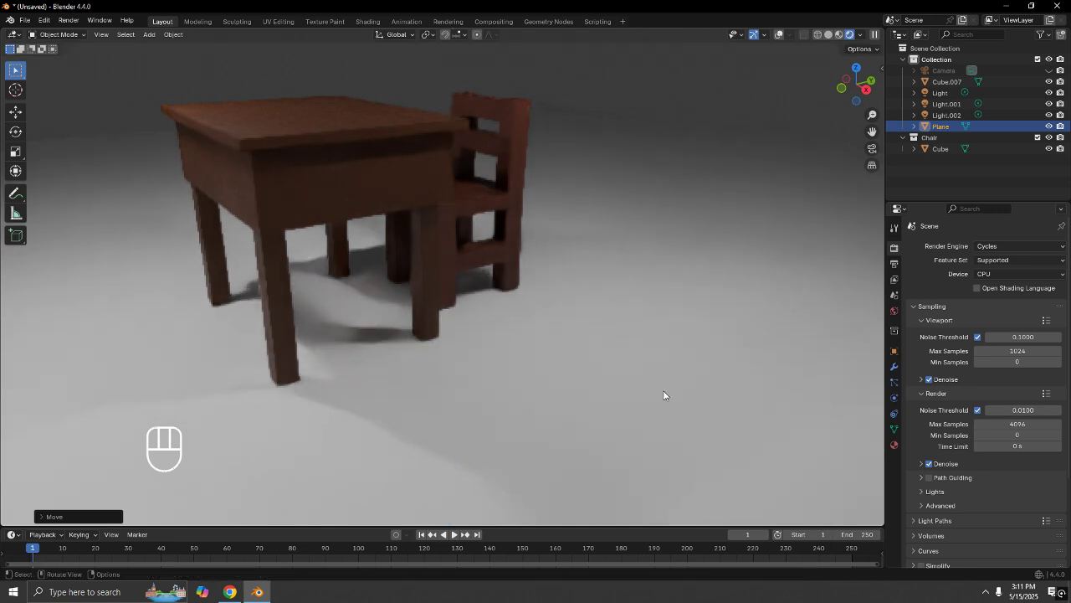
scroll(558, 235, "down", 3)
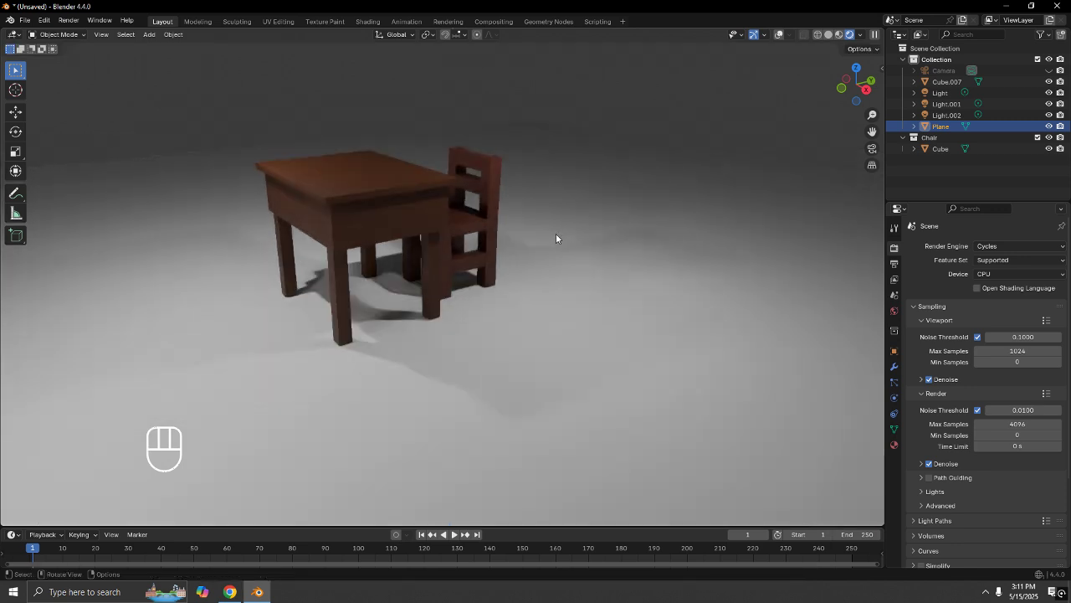
middle_click_drag(557, 238, 477, 228)
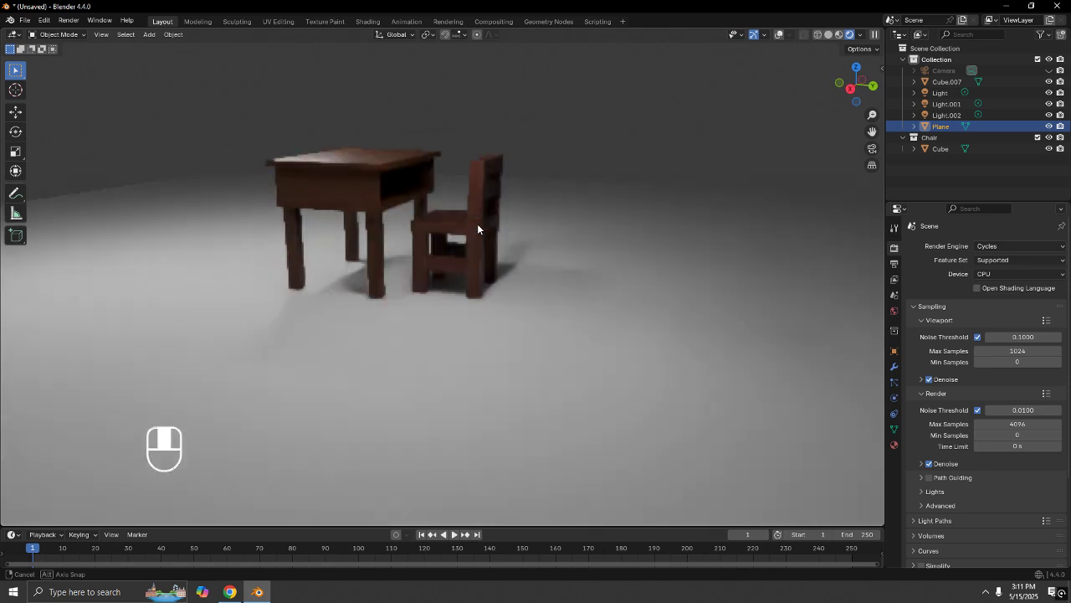